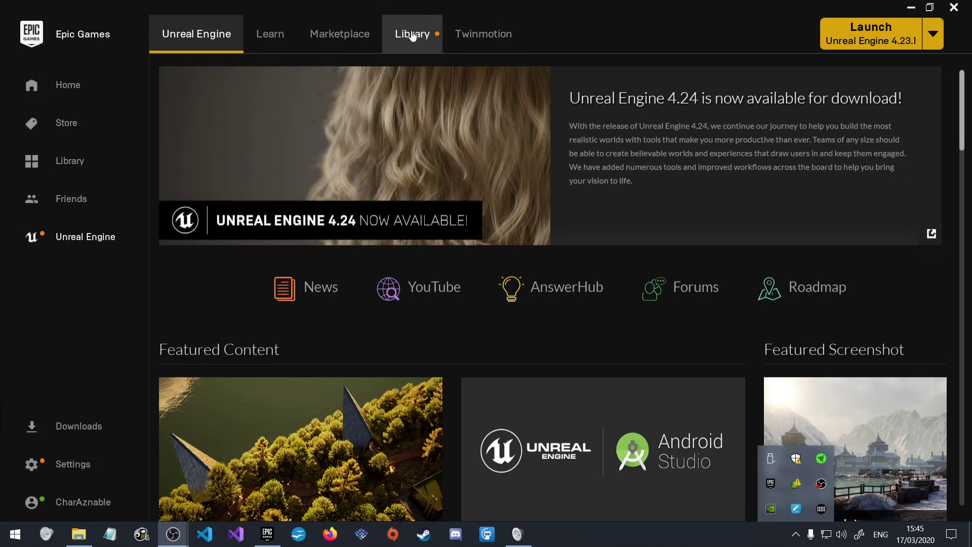
- Switch the launcher to its Home feed and close the Huion Tablet driver app
click(72, 96)
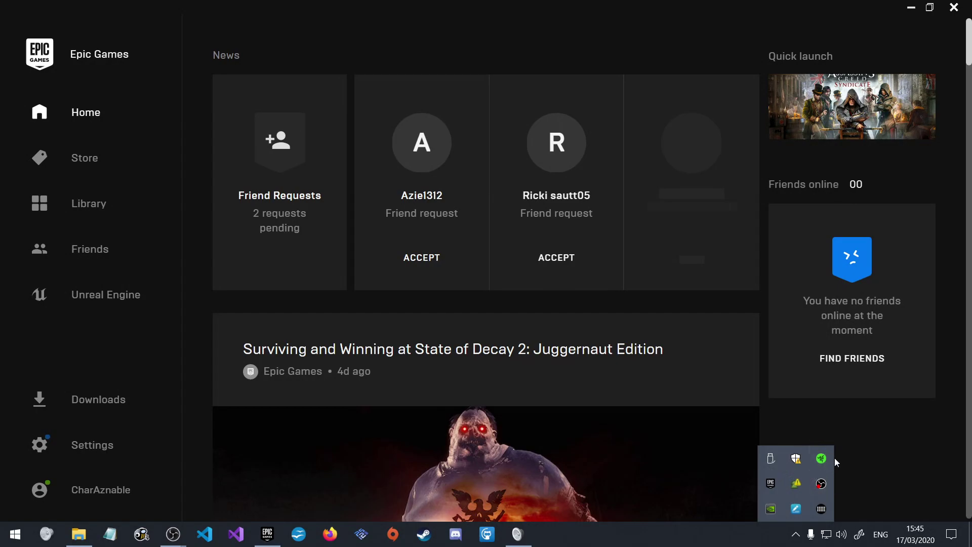
click(820, 484)
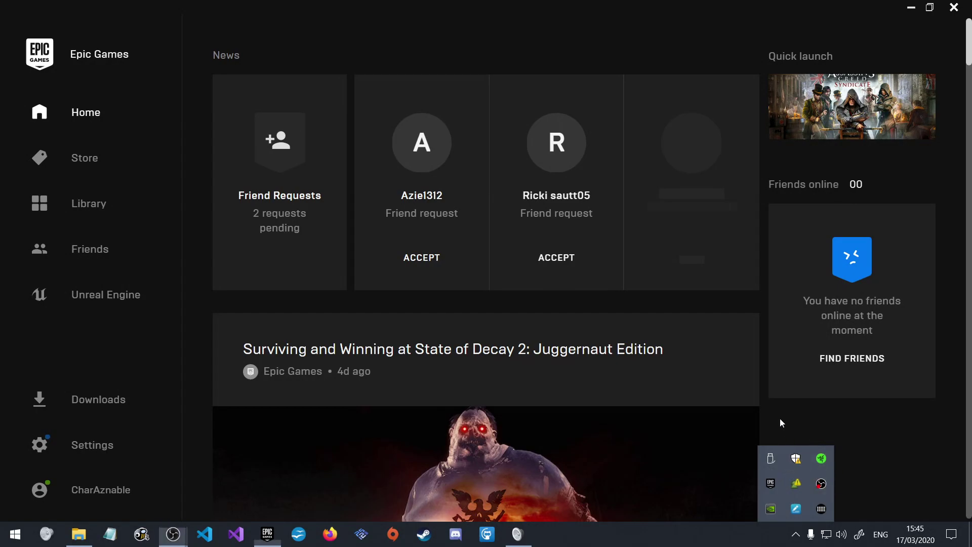
click(796, 508)
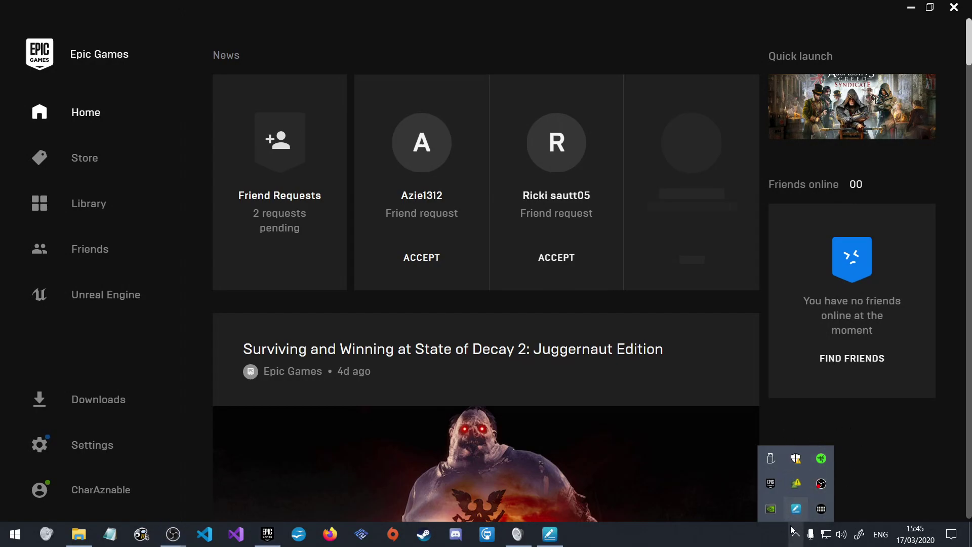
mouse_move(555, 540)
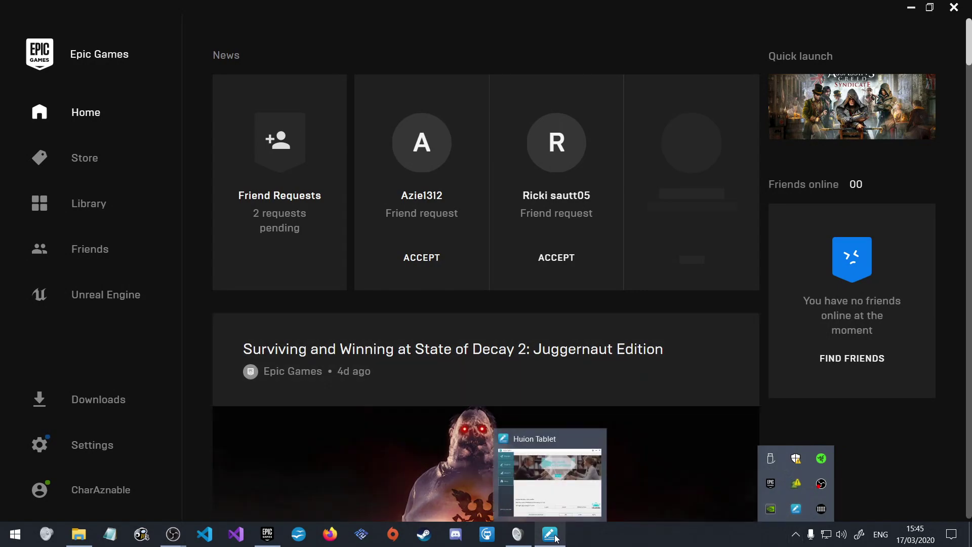
click(599, 436)
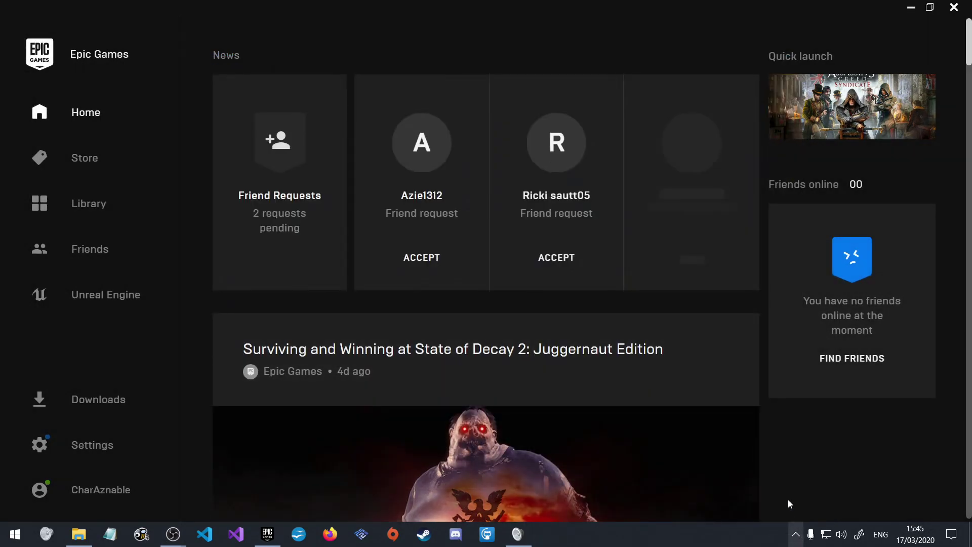
- Browse the Home news feed, then go to the Store's Discover page
scroll(763, 420, down, 5)
scroll(760, 408, down, 4)
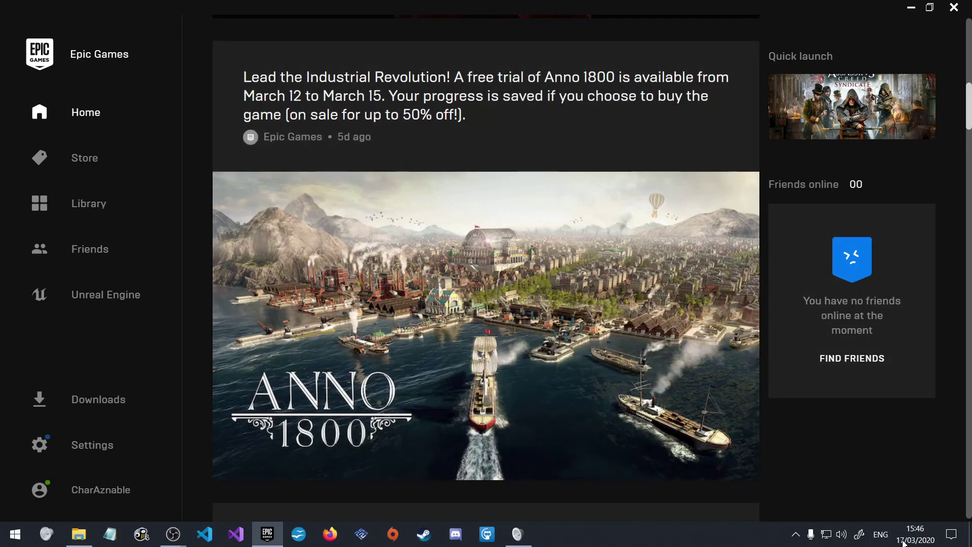
mouse_move(897, 544)
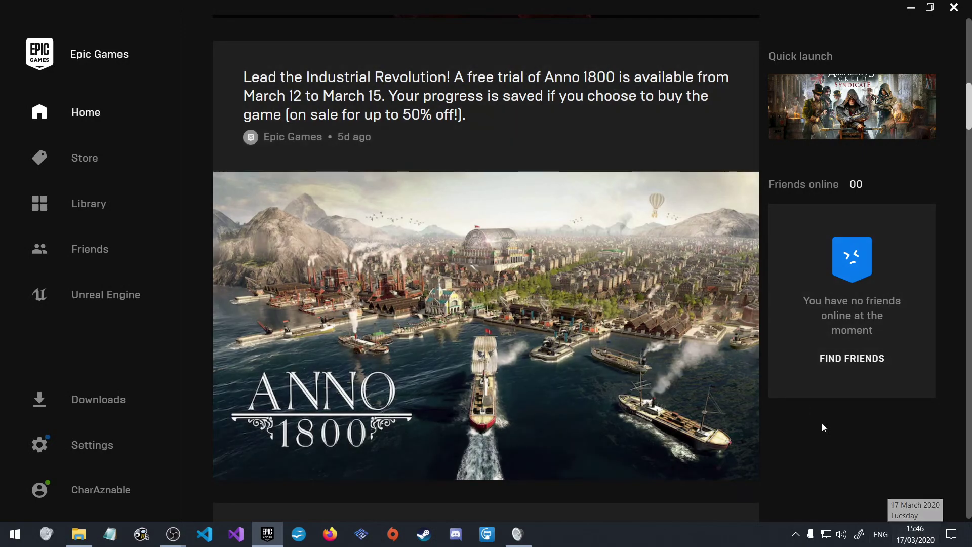
scroll(539, 135, down, 2)
scroll(540, 134, down, 3)
scroll(536, 134, down, 5)
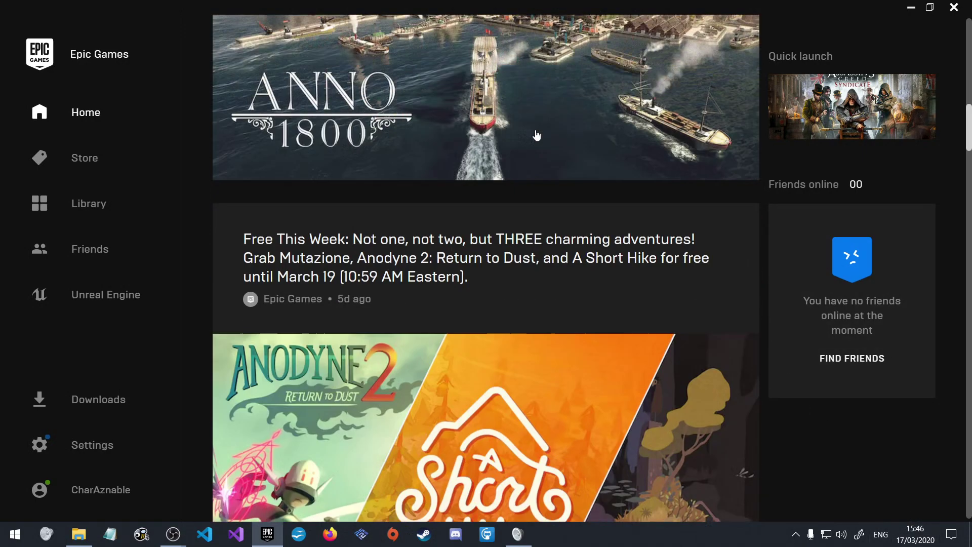
scroll(532, 152, down, 5)
scroll(520, 180, down, 5)
scroll(520, 181, up, 5)
scroll(512, 156, up, 5)
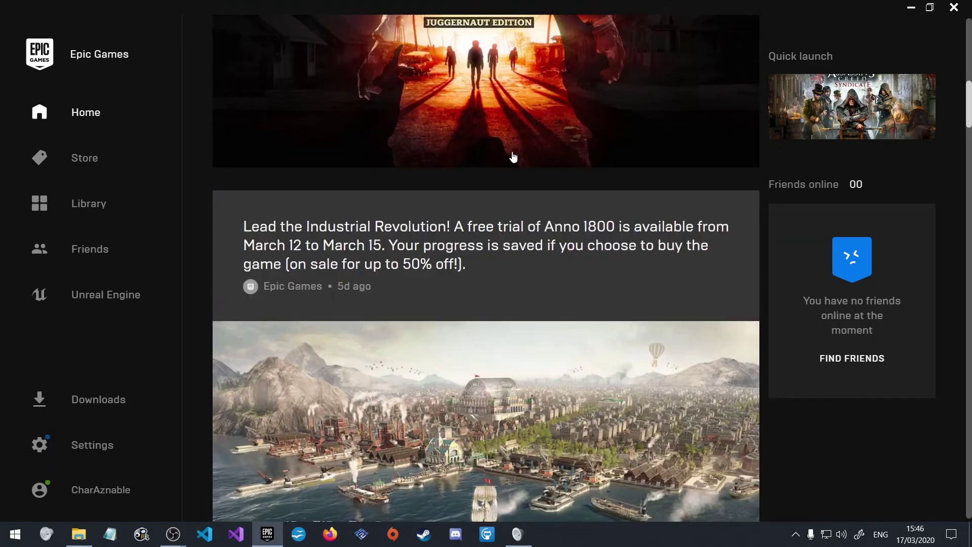
scroll(512, 156, up, 5)
click(85, 157)
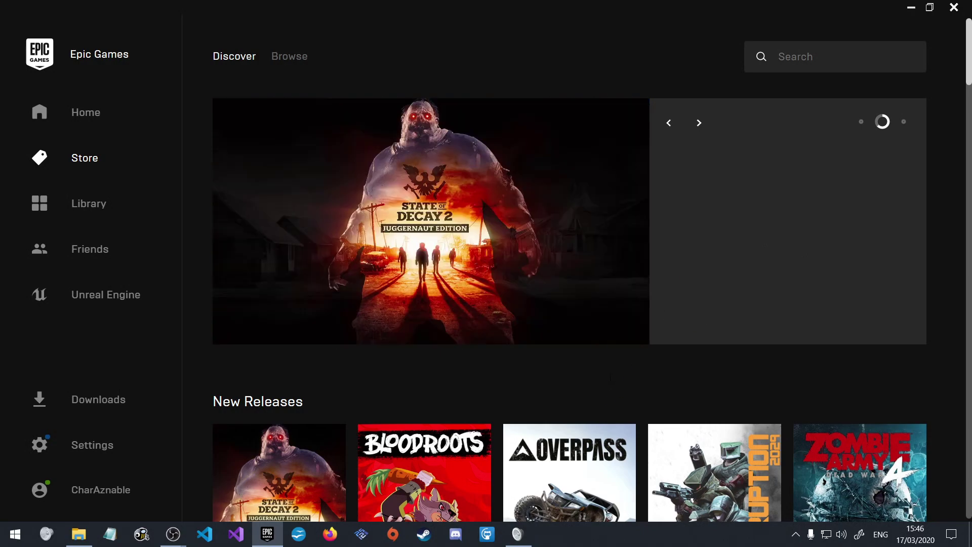
- Look through the Store's Free Games and Top Sellers, then switch to the Unreal Engine section
scroll(613, 383, down, 5)
scroll(385, 304, down, 5)
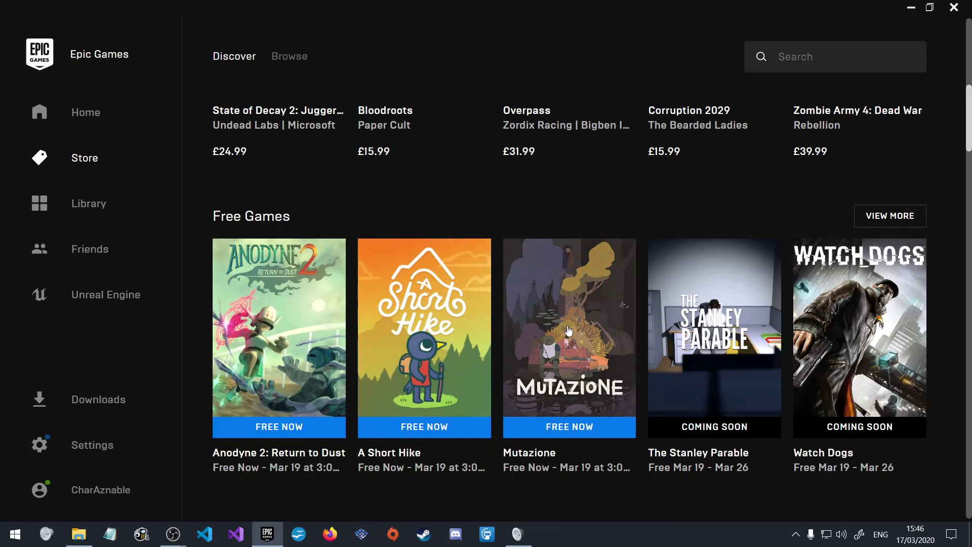
scroll(569, 329, down, 4)
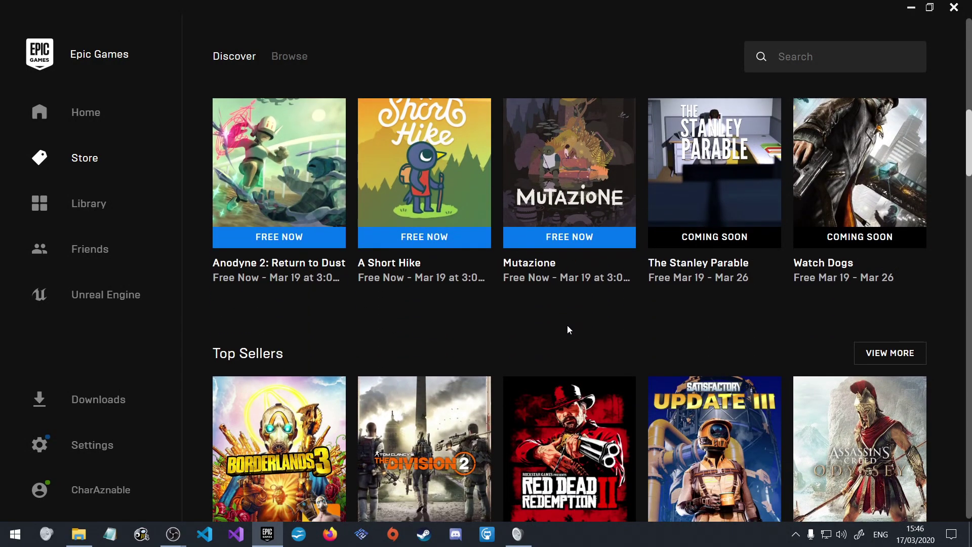
scroll(568, 326, up, 3)
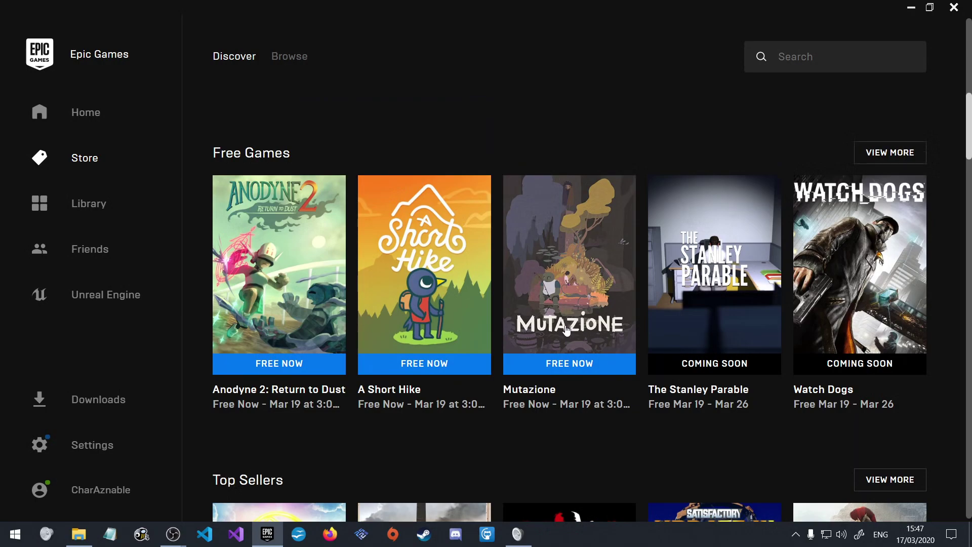
scroll(753, 372, down, 4)
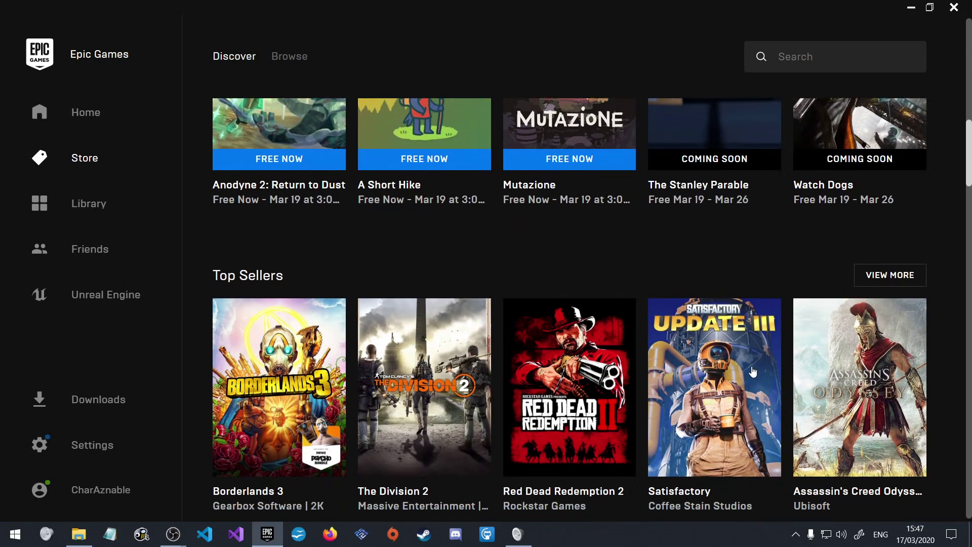
scroll(753, 372, down, 5)
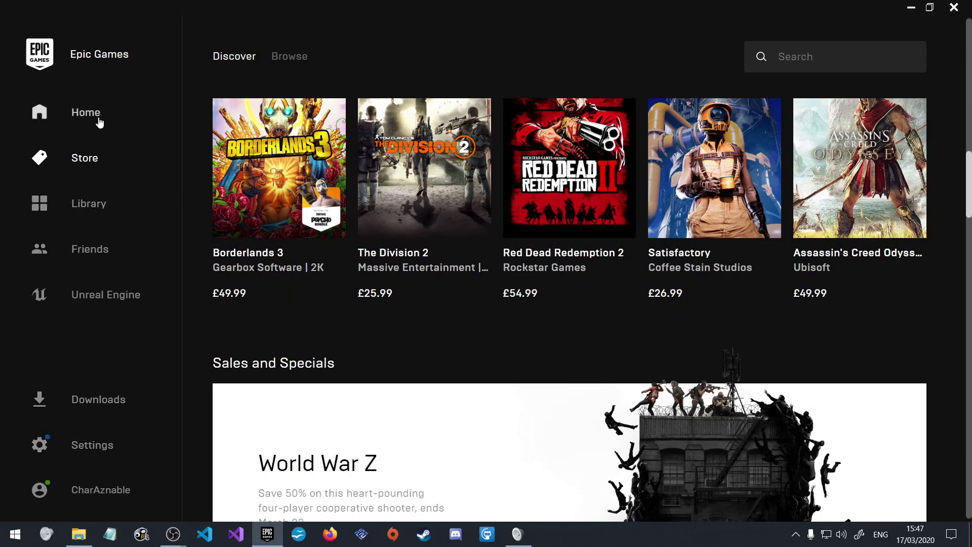
click(102, 300)
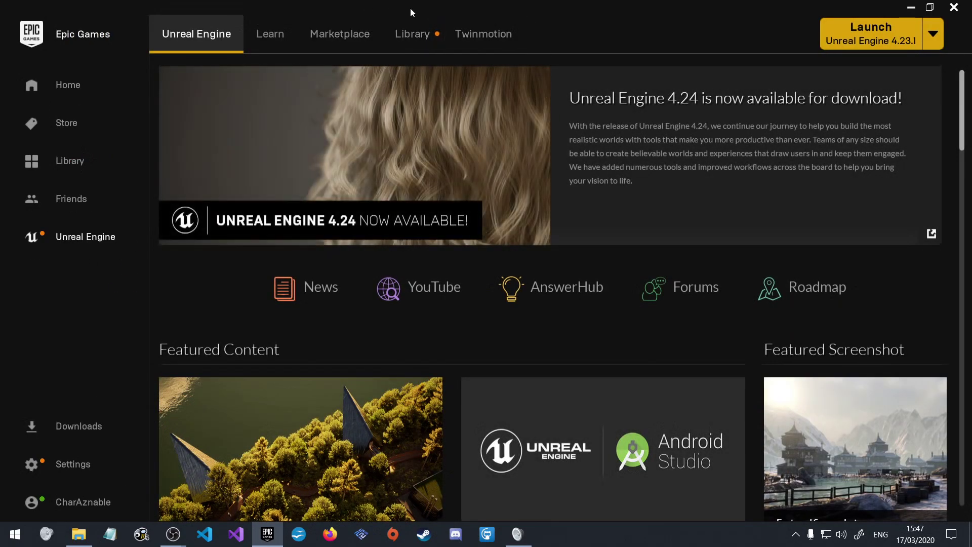
- Launch the BubbleMan project from the Library in Unreal Editor 4.23.1
click(412, 33)
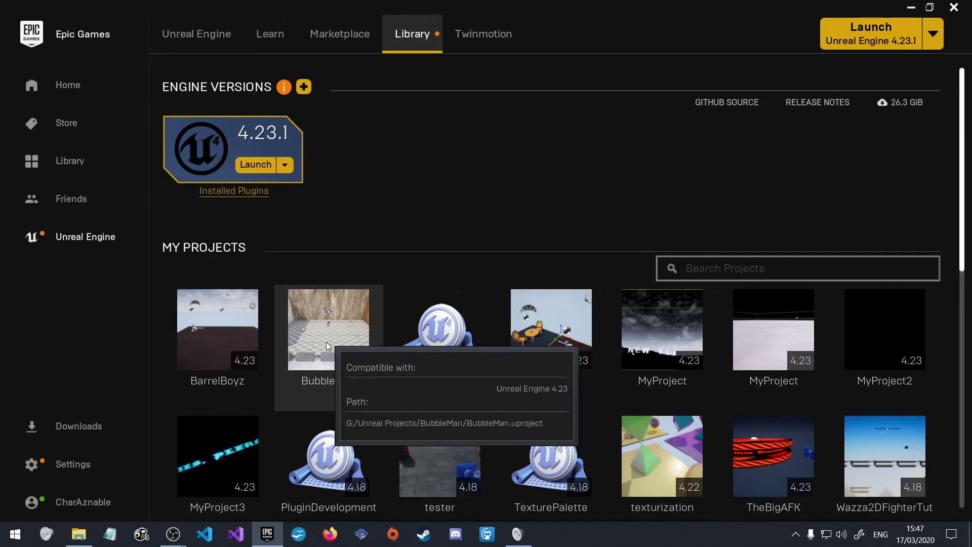
double_click(318, 317)
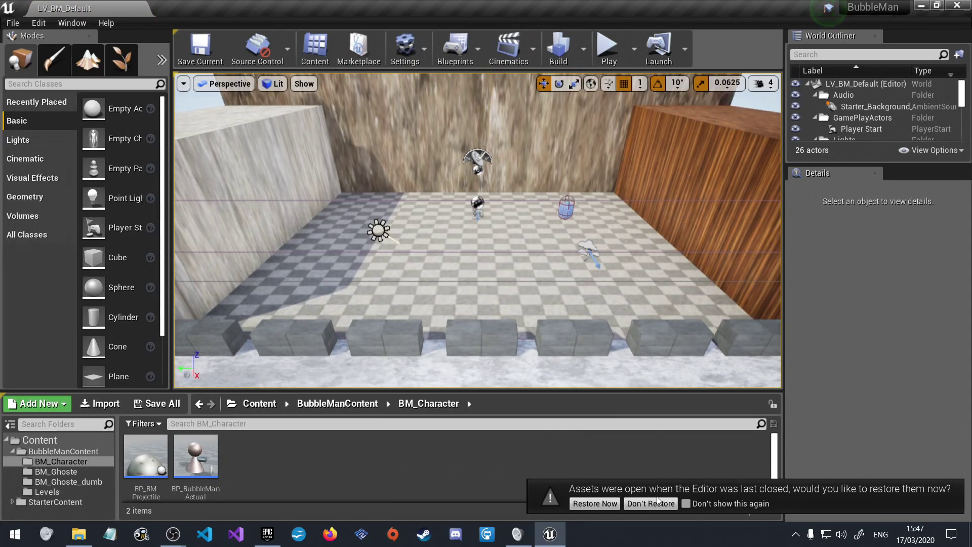
- Start a Play-in-Editor session of LV_BM_Default and steer the pawn around the arena with WASD
click(608, 47)
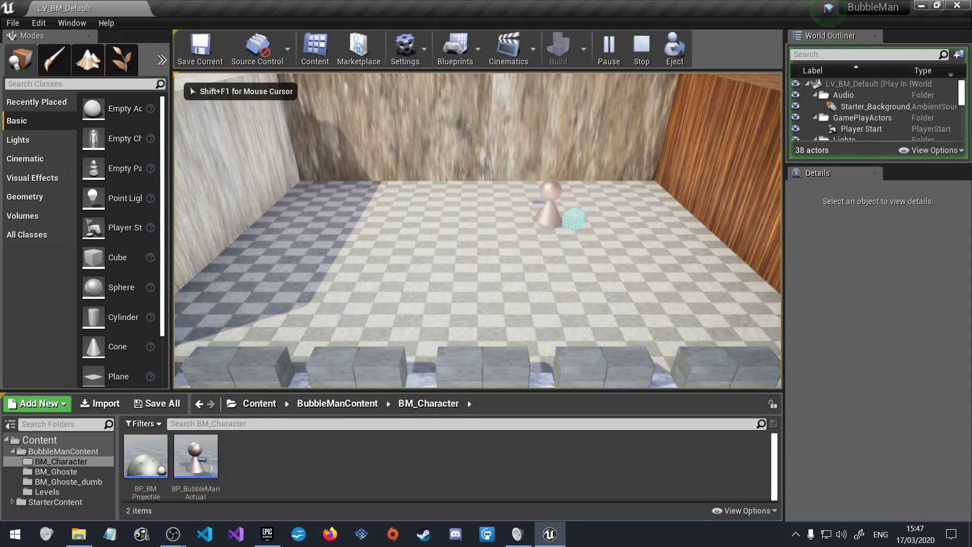
key(a)
key(s)
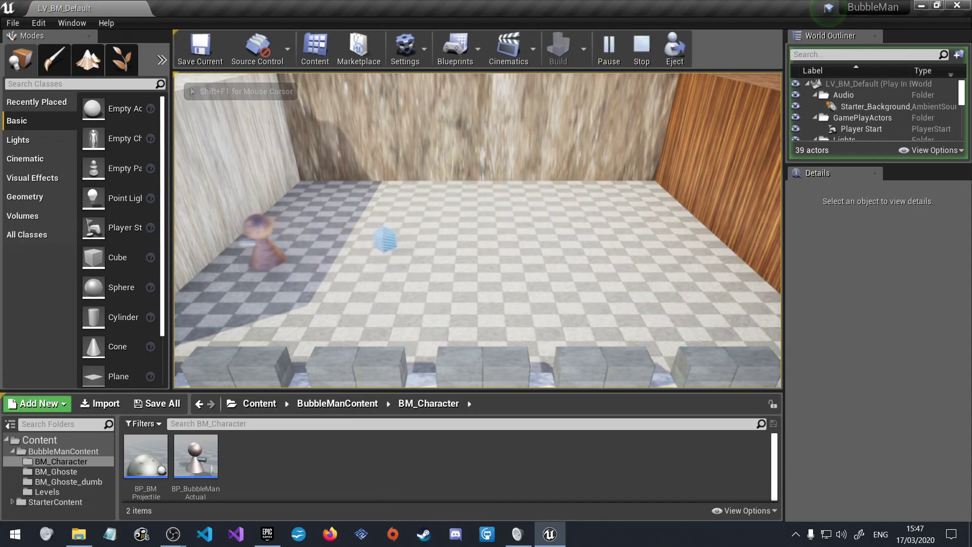
key(w)
key(d)
key(d)
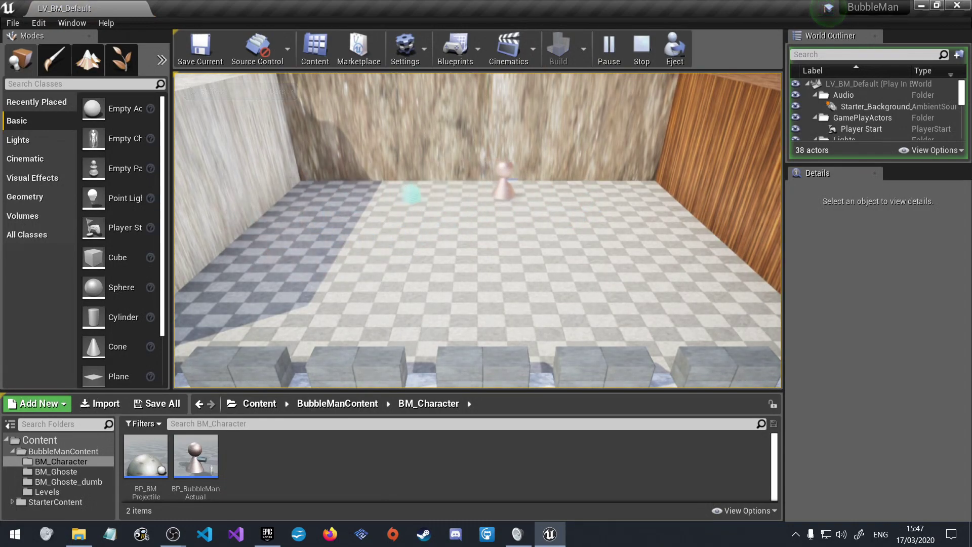
key(s)
key(a)
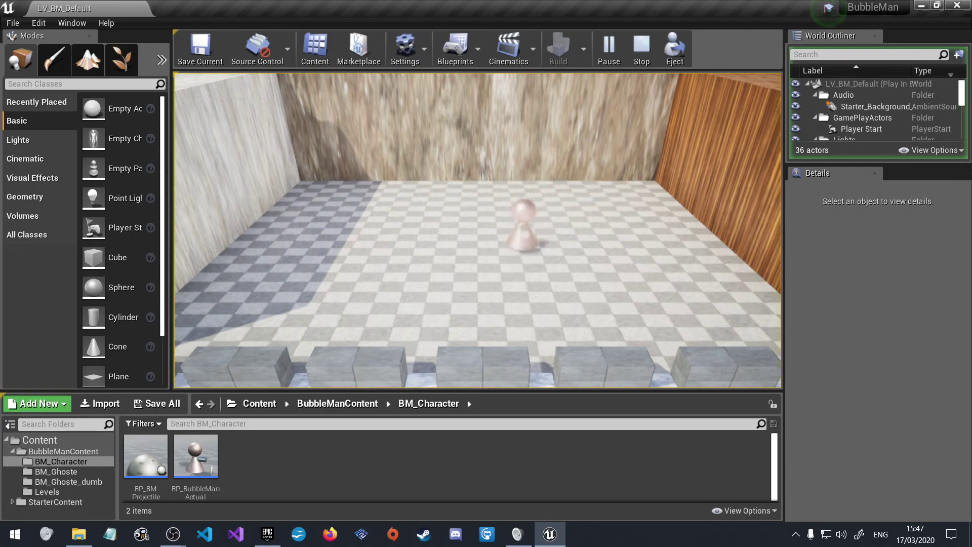
key(d)
key(a)
key(d)
key(w)
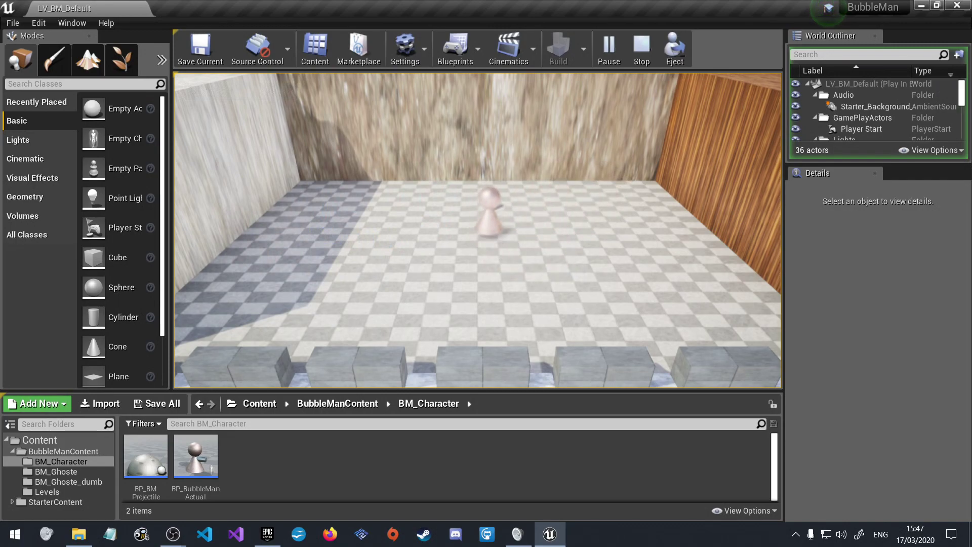
key(s)
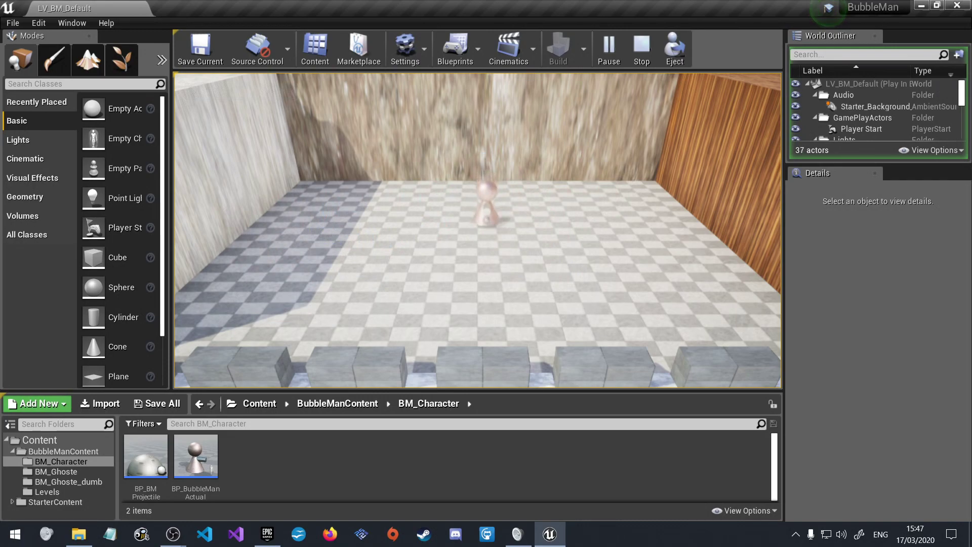
key(w)
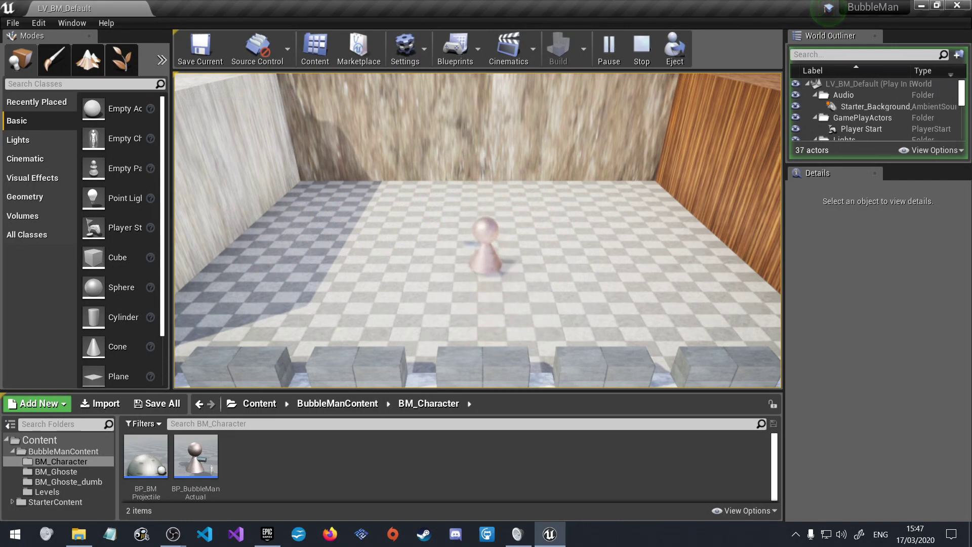
key(a)
key(s)
key(d)
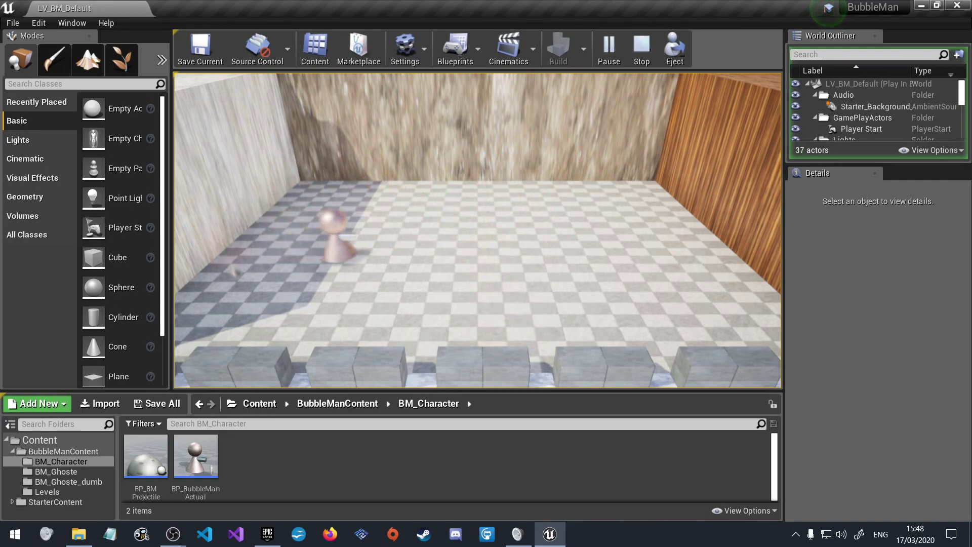
key(w)
key(a)
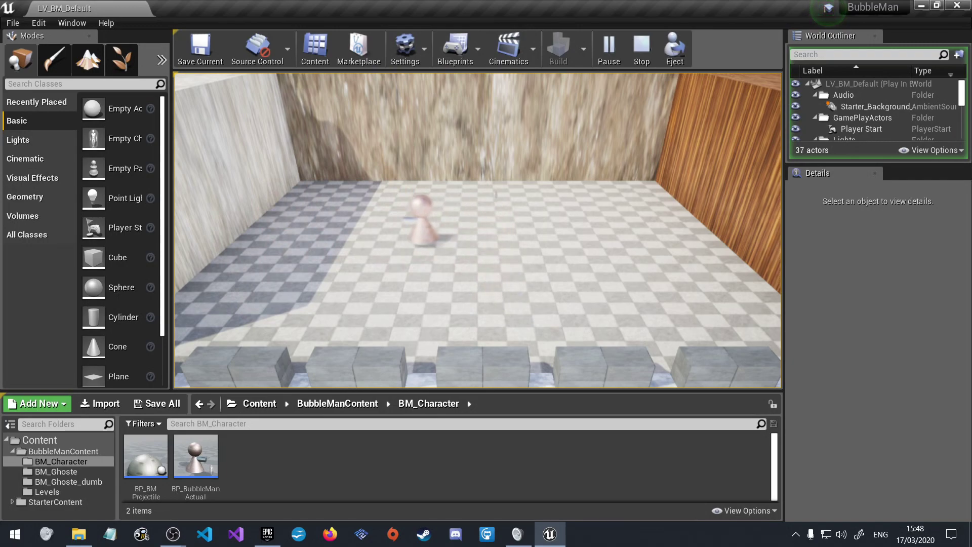
key(d)
key(d)
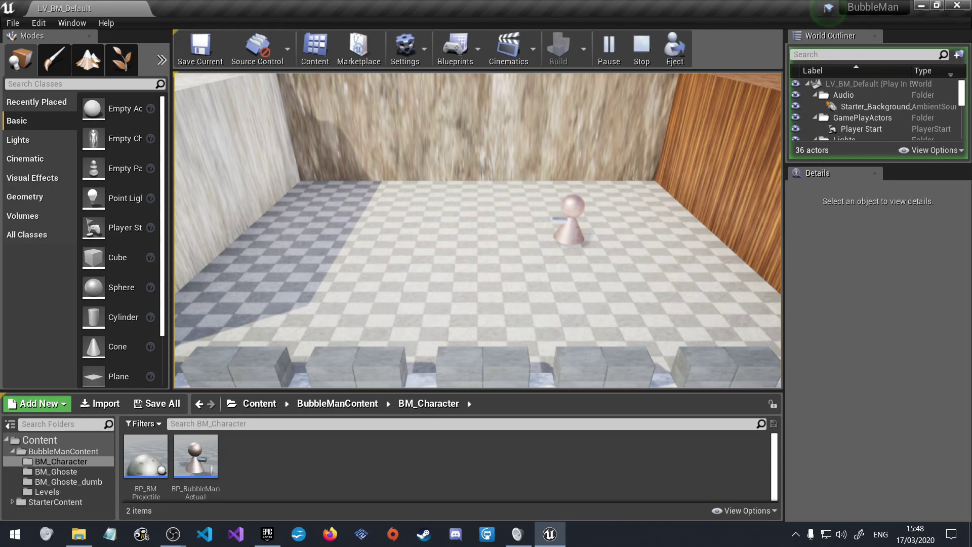
key(d)
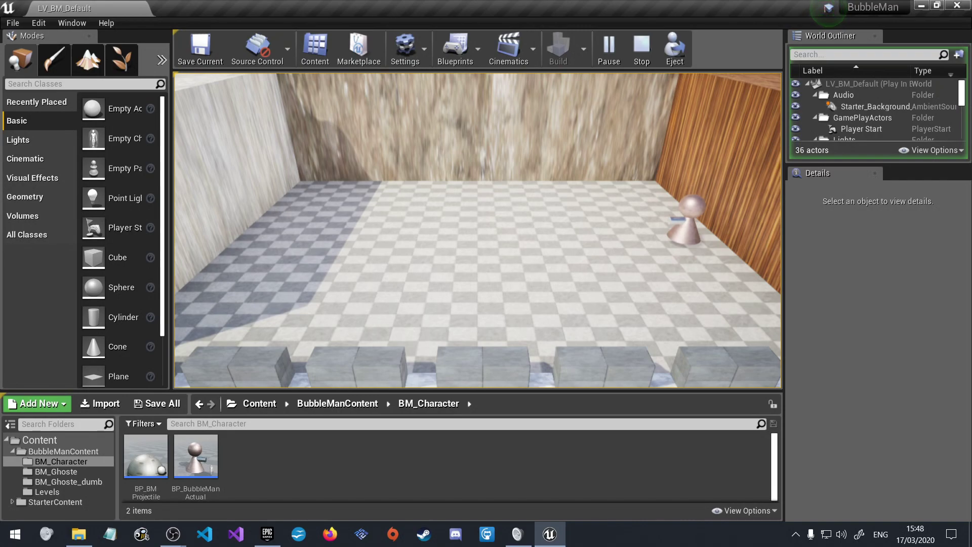
key(a)
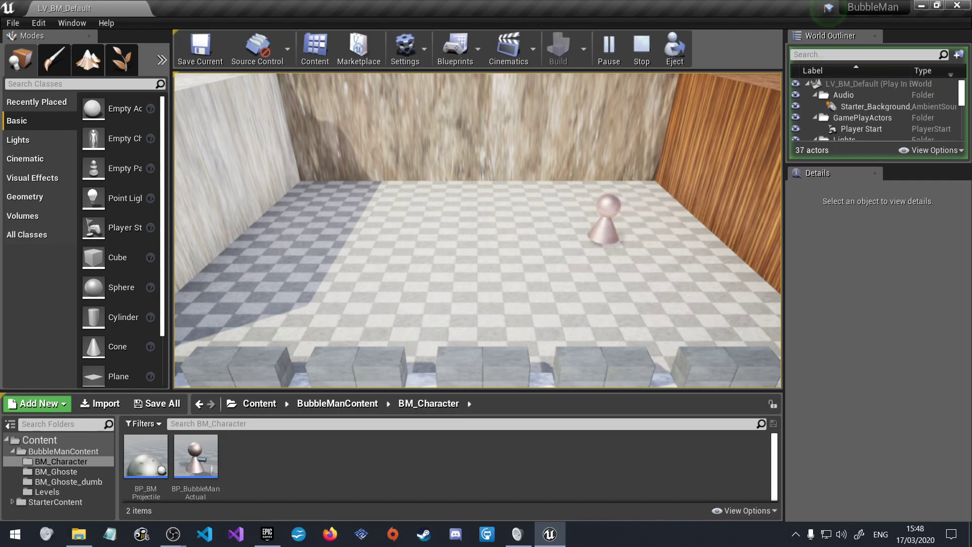
- Fire a bubble with Space, then end the play session with Esc
key(a)
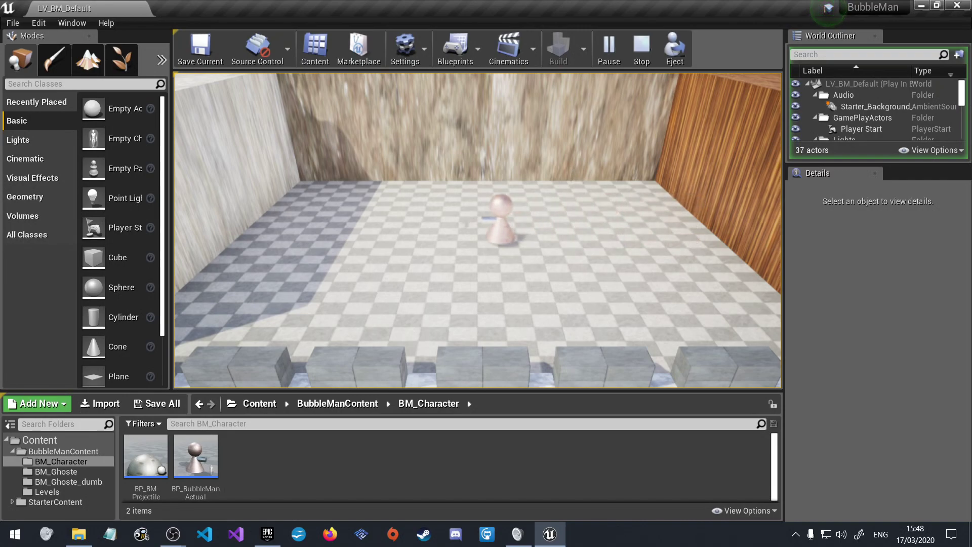
key(space)
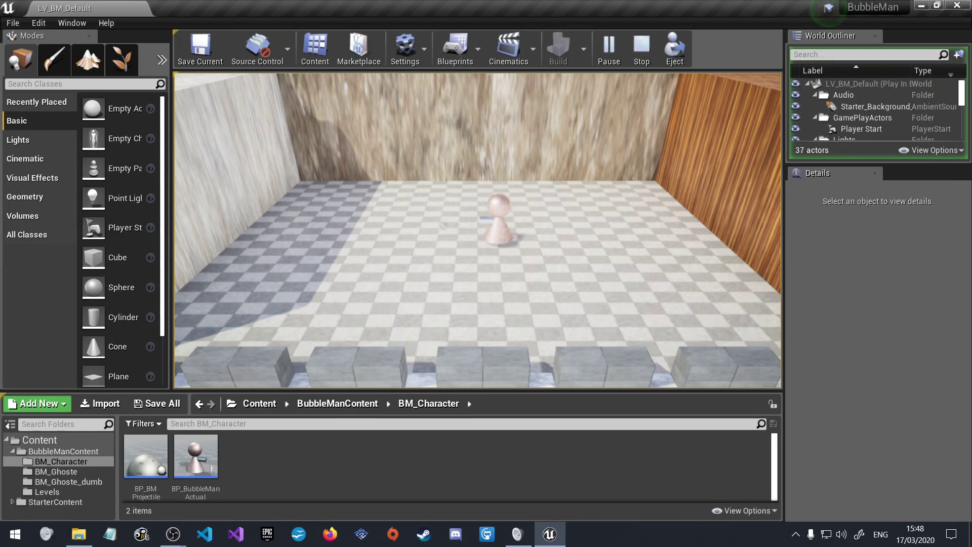
key(a)
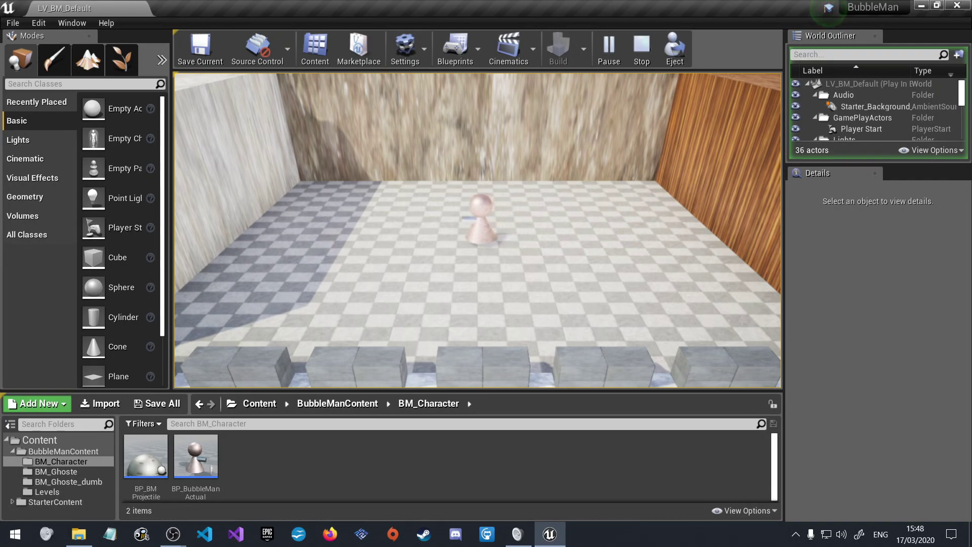
key(Escape)
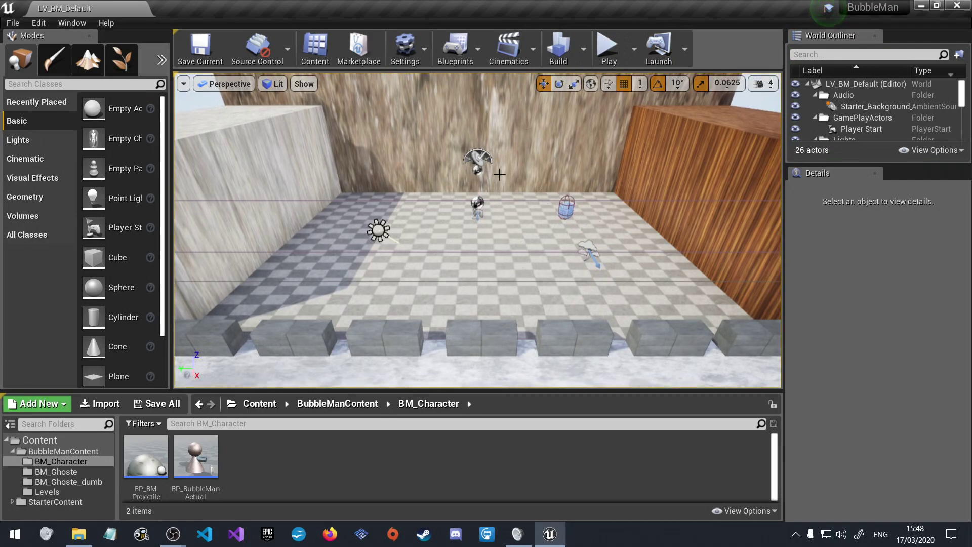
- Select the BP_BMGhoste actor and open the BM_Ghoste content folder
click(563, 204)
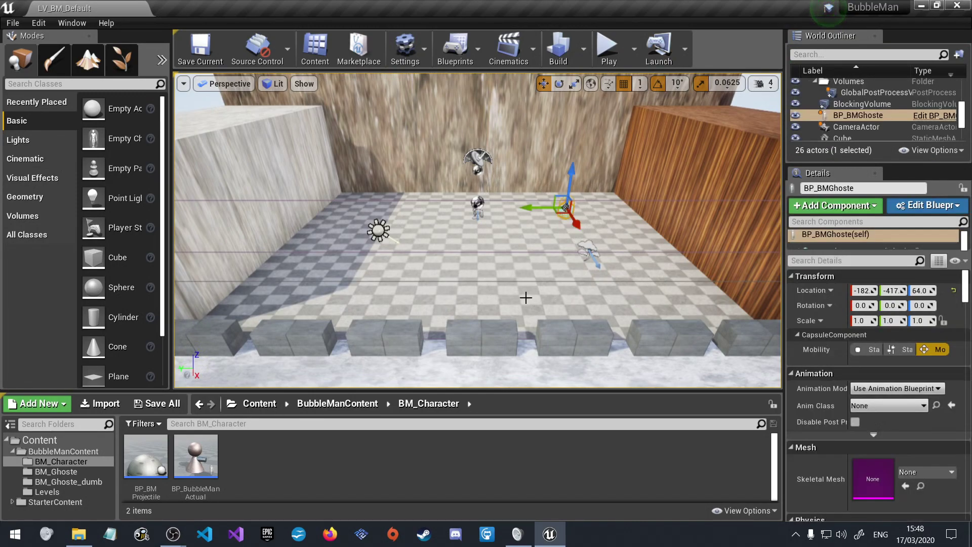
click(337, 404)
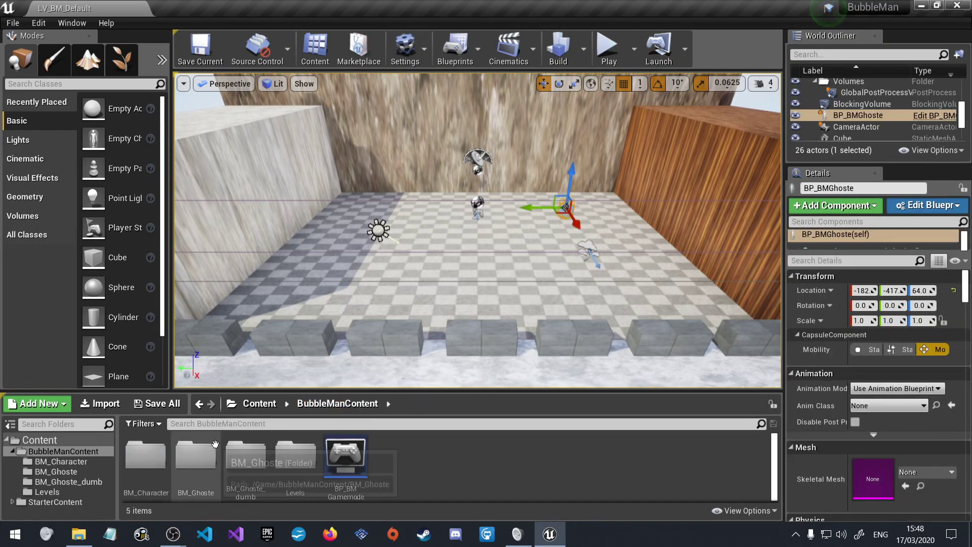
double_click(202, 458)
- Create an Actor Blueprint class named BP_BMGhoste_Spawner in BM_Ghoste
right_click(552, 471)
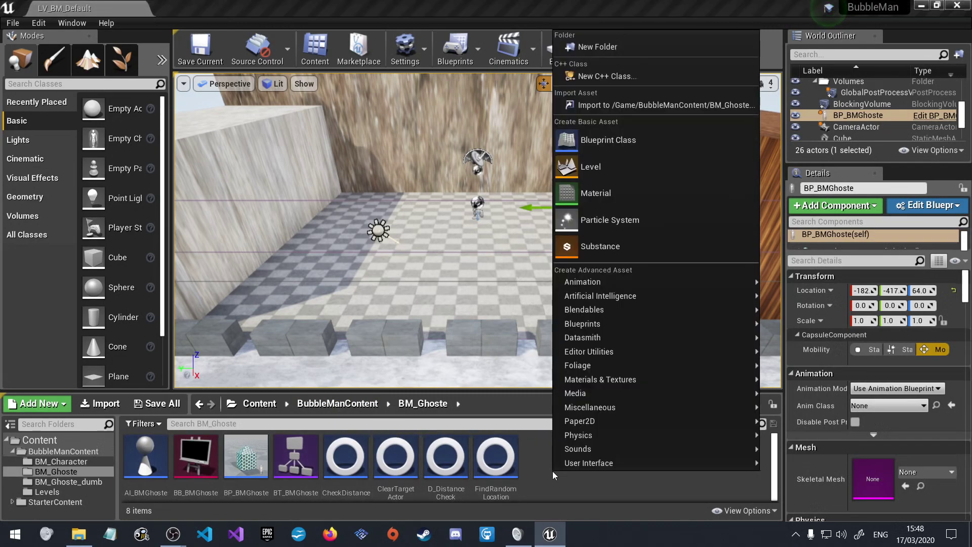
mouse_move(615, 282)
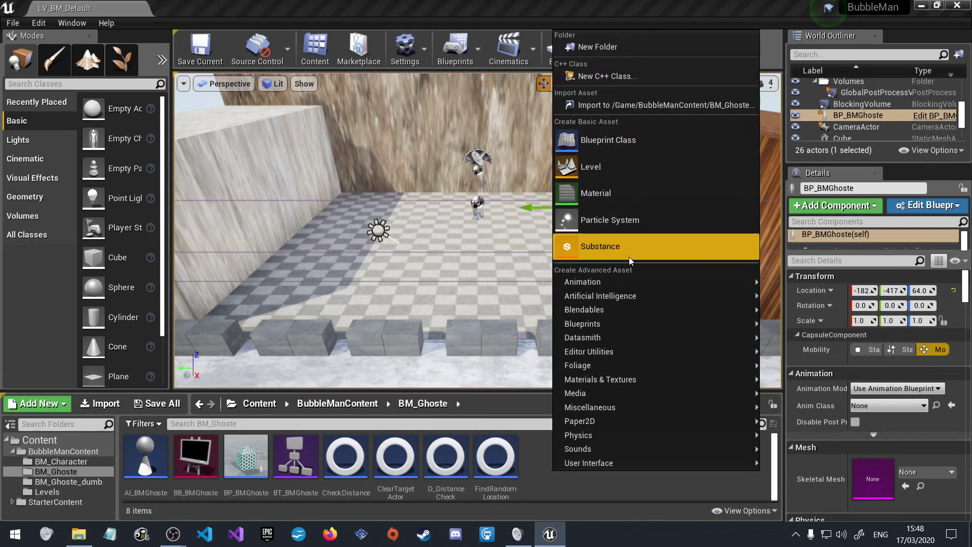
mouse_move(662, 328)
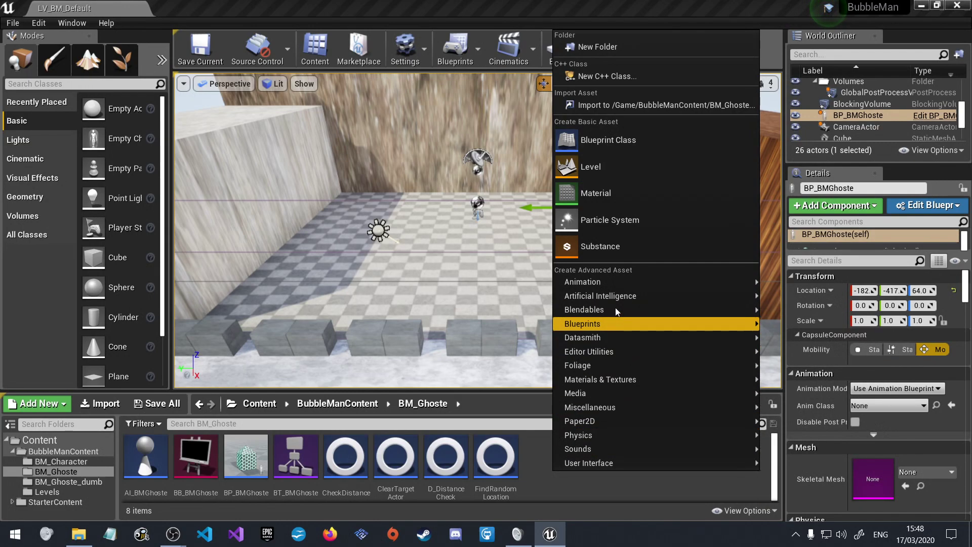
click(613, 140)
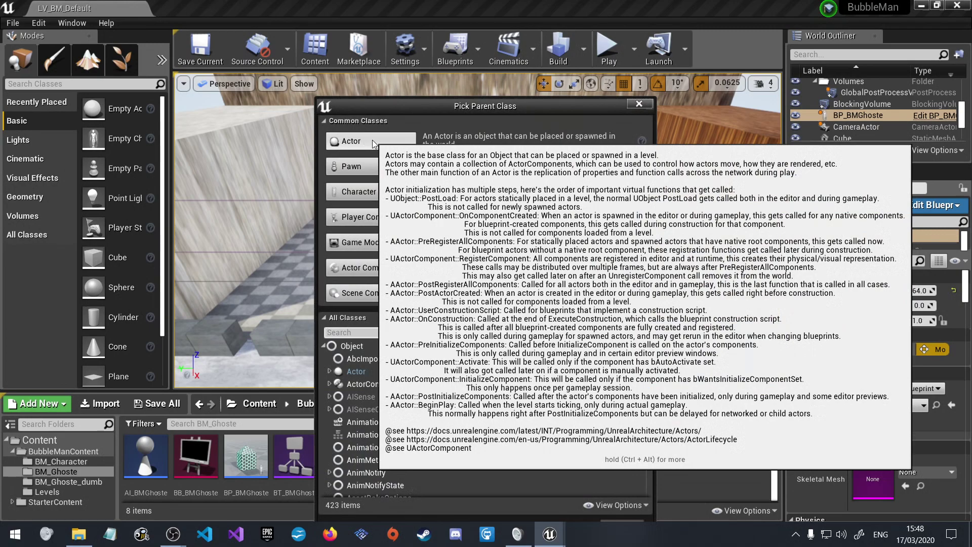
click(372, 140)
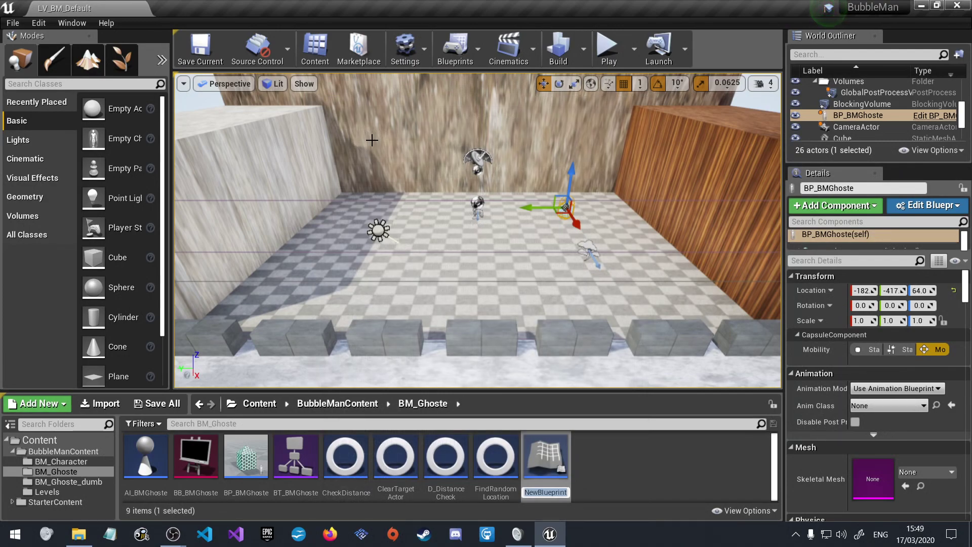
text(BP_)
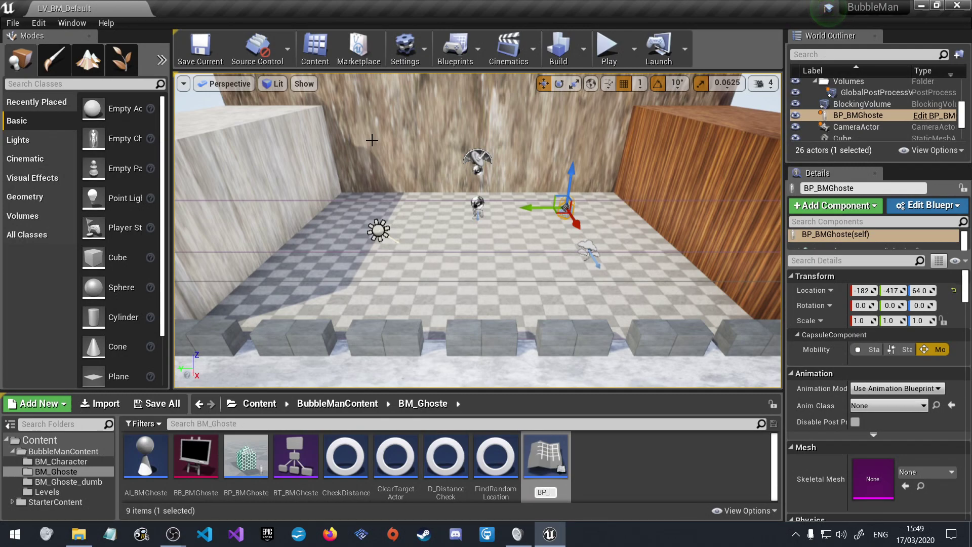
text(BM)
text(Ghost)
text(_)
key(BackSpace)
text(e)
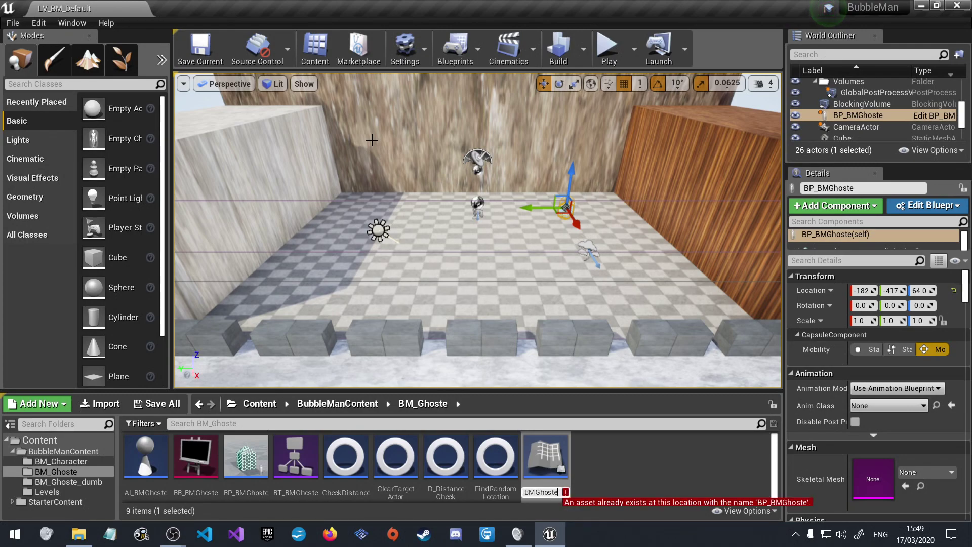
text(_)
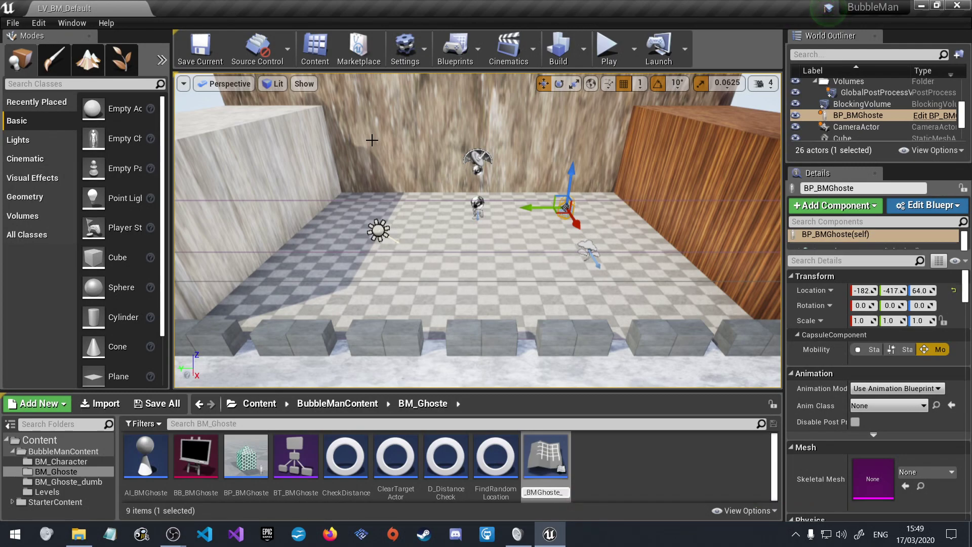
text(Spawner)
key(Return)
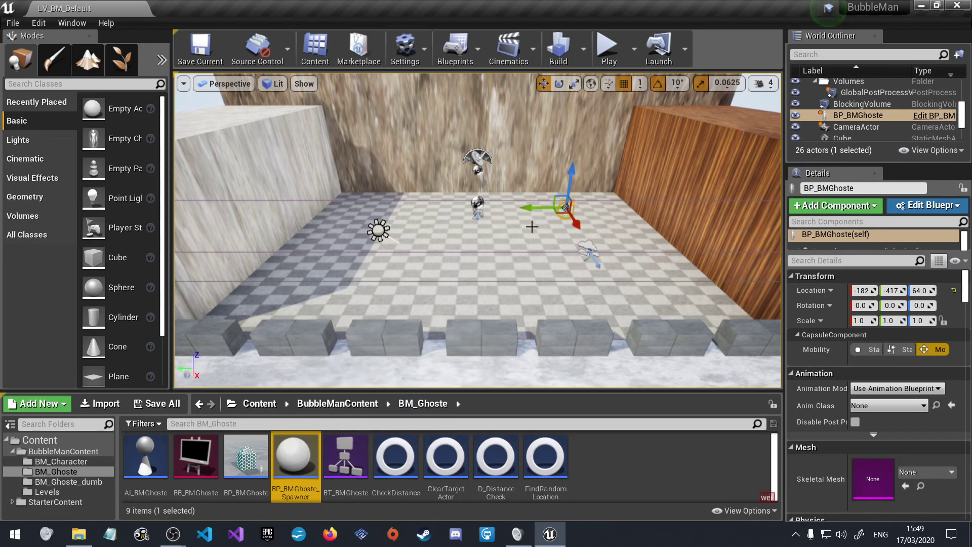
- Frame the ghost actor, test an X scale of 4.43, then undo back to scale 1.0
key(f)
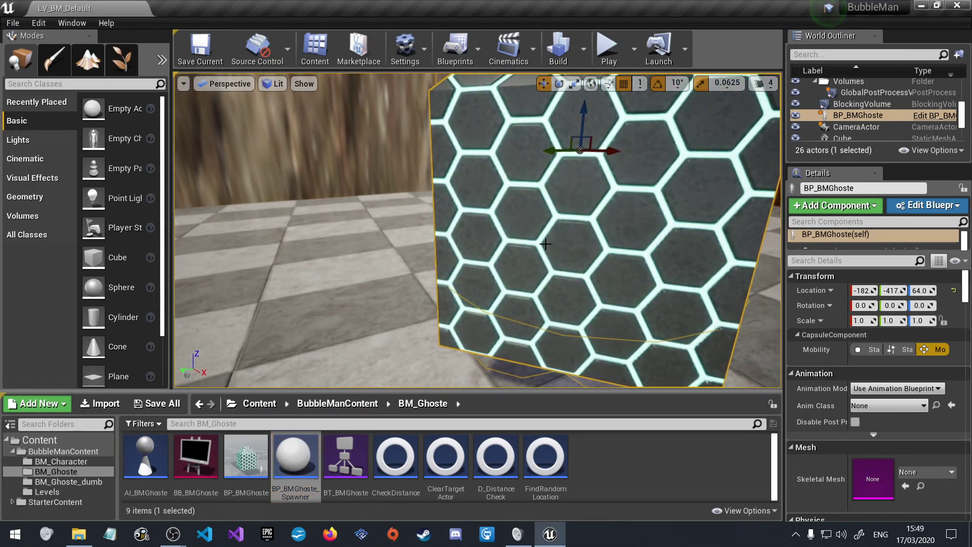
scroll(522, 228, down, 5)
key(r)
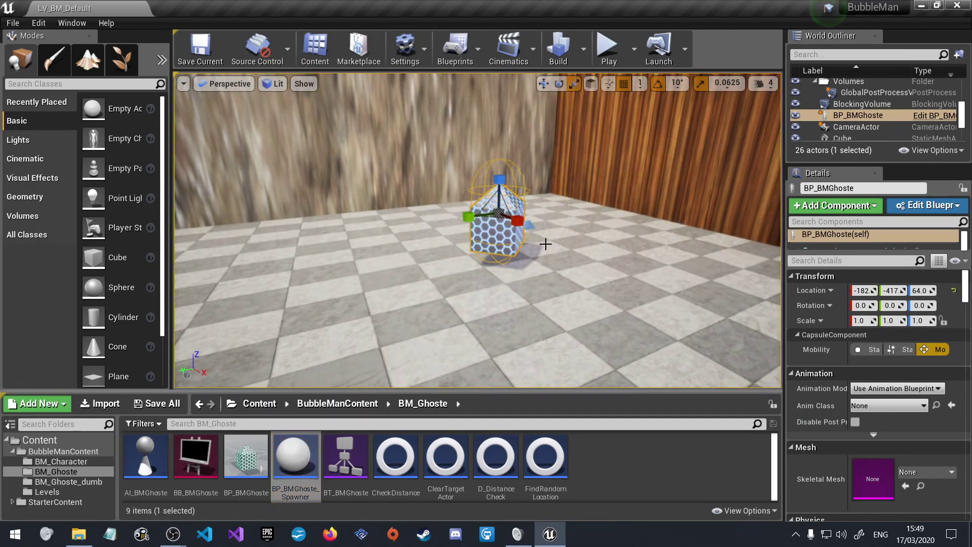
drag(523, 218, 428, 195)
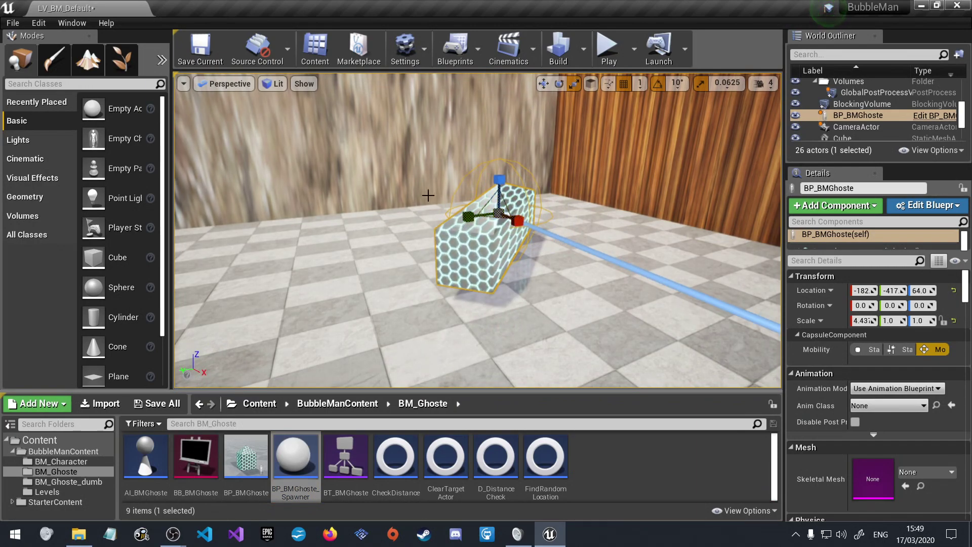
key(ctrl+z)
right_drag(520, 199, 520, 199)
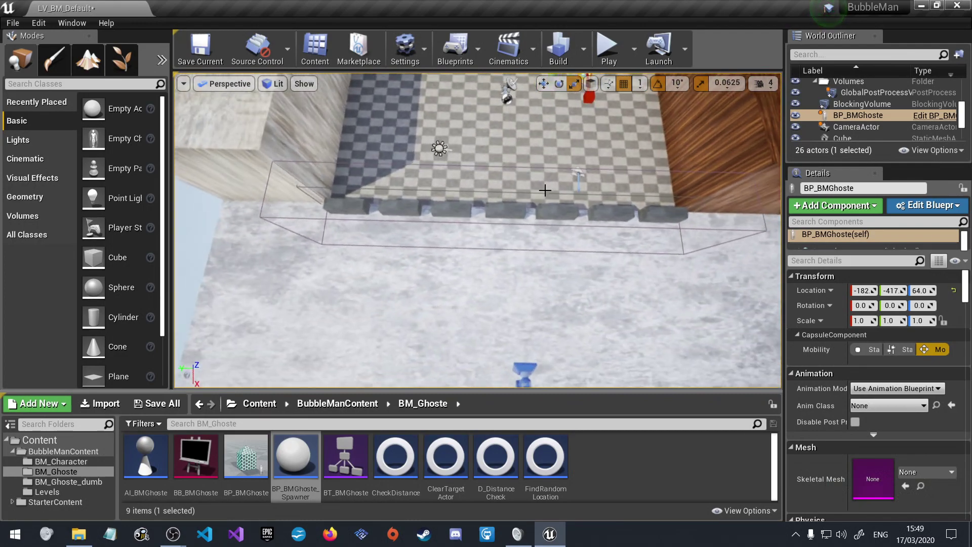
double_click(302, 458)
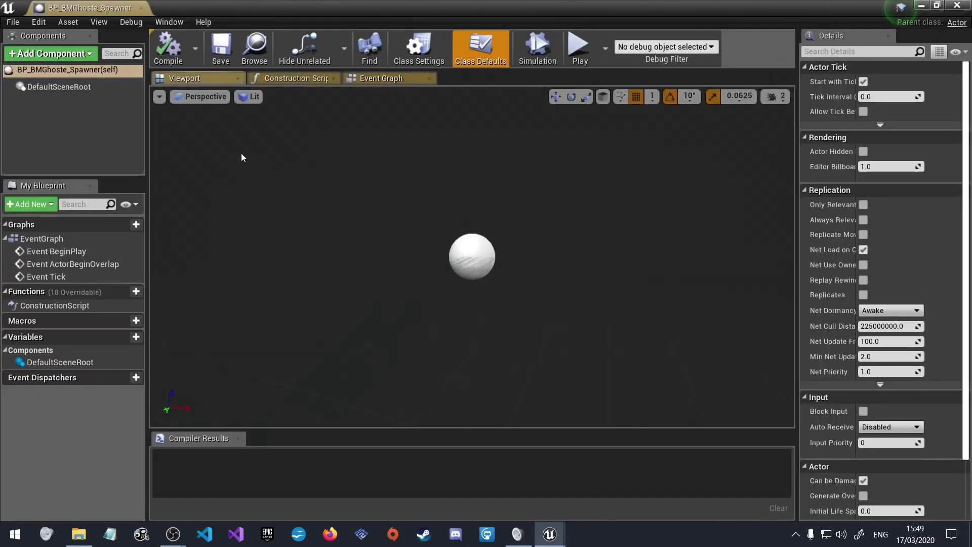
click(87, 89)
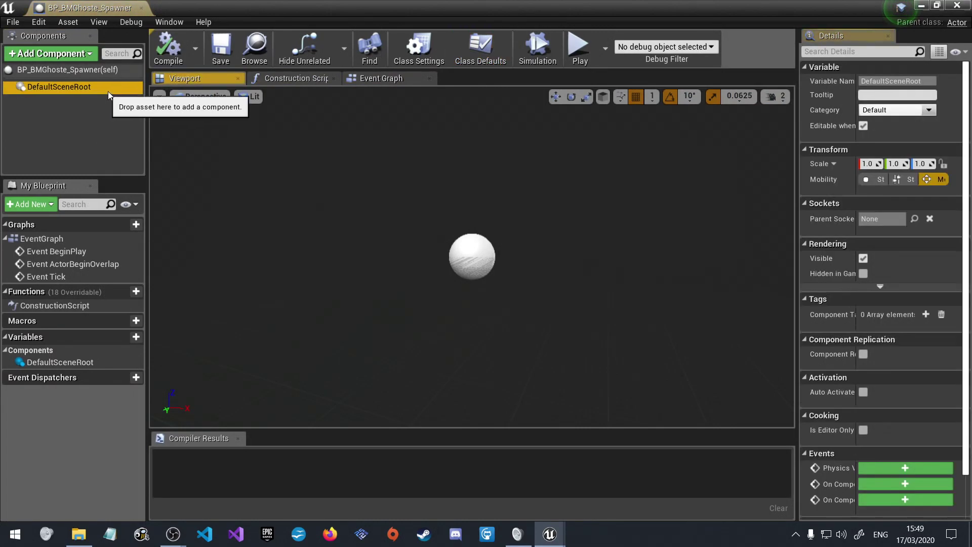
click(102, 70)
click(56, 55)
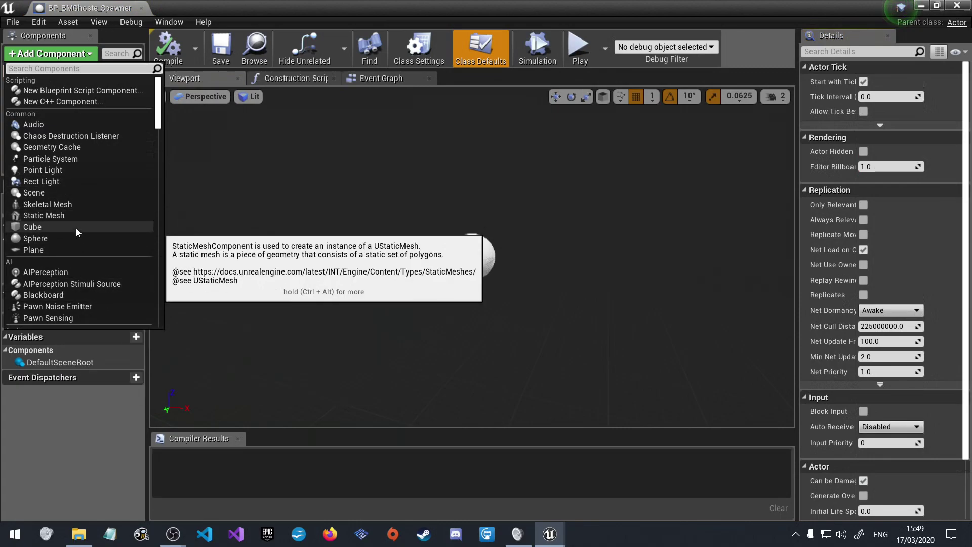
scroll(55, 223, down, 3)
scroll(56, 228, down, 3)
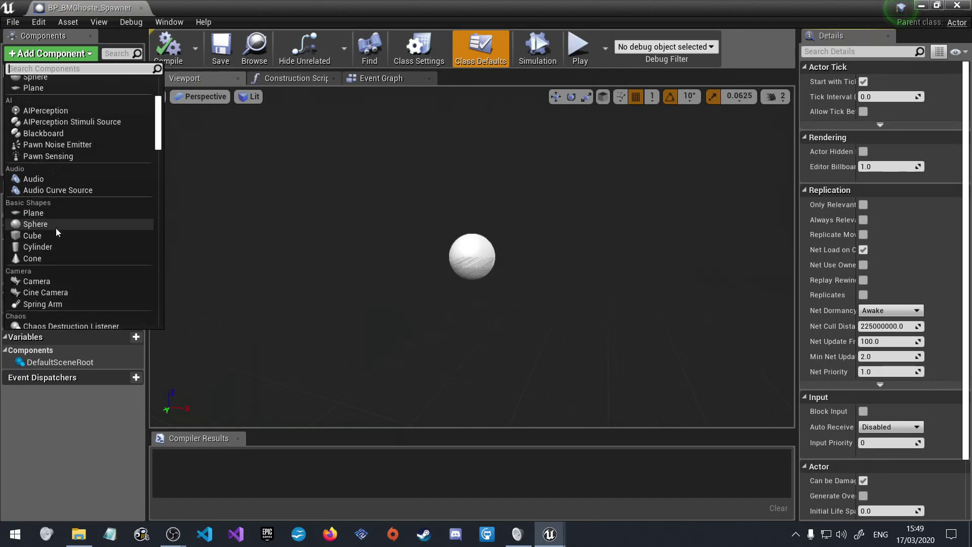
scroll(57, 229, down, 3)
scroll(57, 232, down, 3)
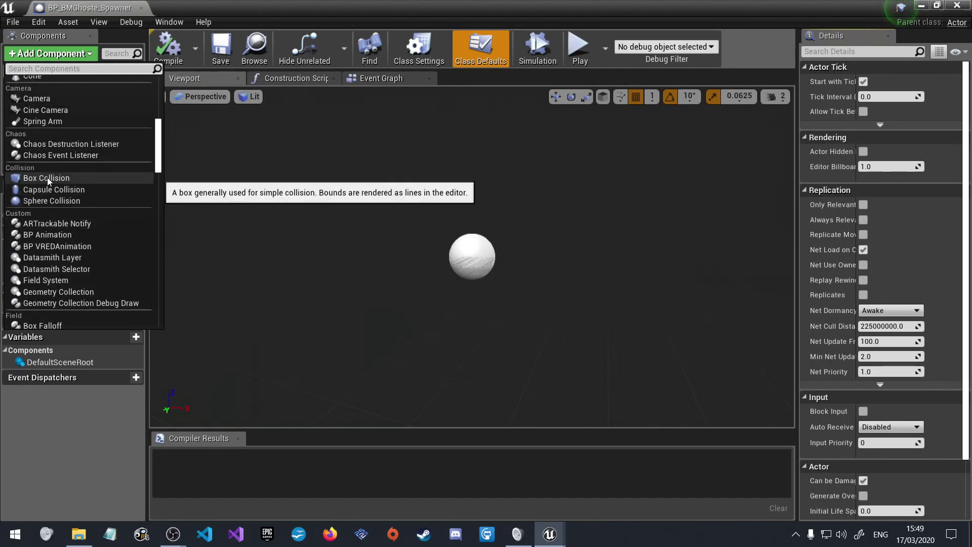
scroll(48, 177, down, 2)
scroll(47, 177, down, 3)
scroll(55, 213, down, 3)
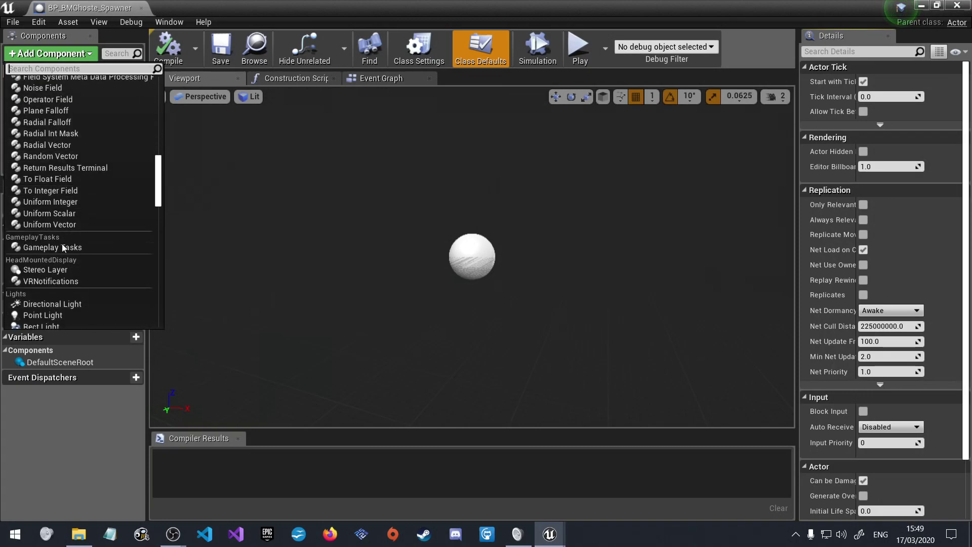
scroll(62, 263, down, 3)
scroll(60, 283, down, 3)
scroll(56, 290, down, 3)
scroll(55, 289, down, 3)
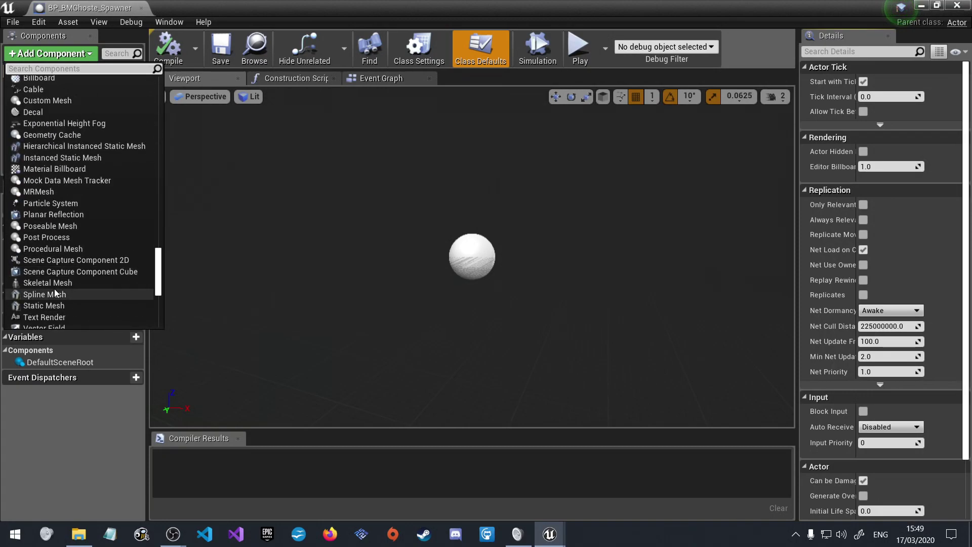
scroll(53, 290, down, 3)
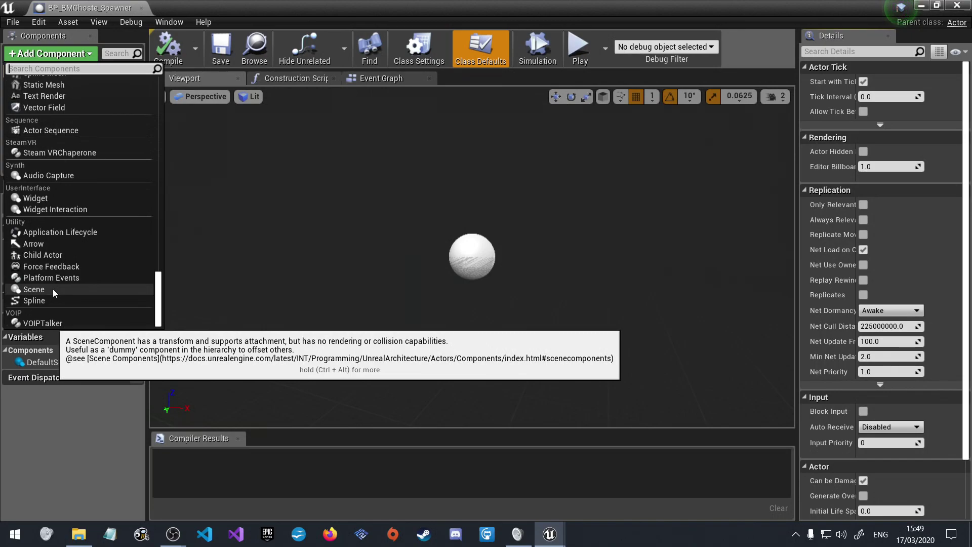
scroll(53, 289, up, 3)
scroll(53, 289, up, 3)
scroll(55, 288, up, 3)
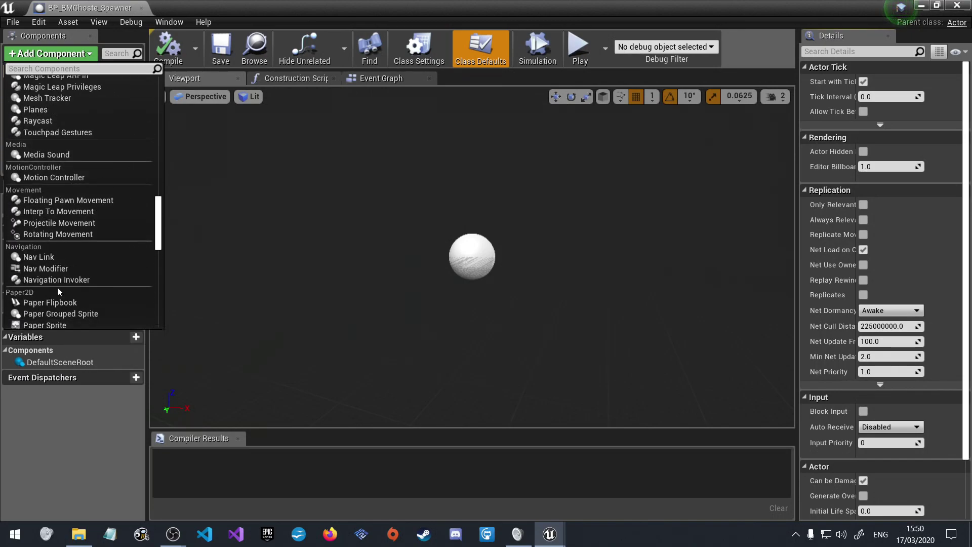
scroll(56, 286, up, 3)
scroll(56, 284, up, 3)
scroll(56, 282, up, 3)
scroll(56, 280, up, 3)
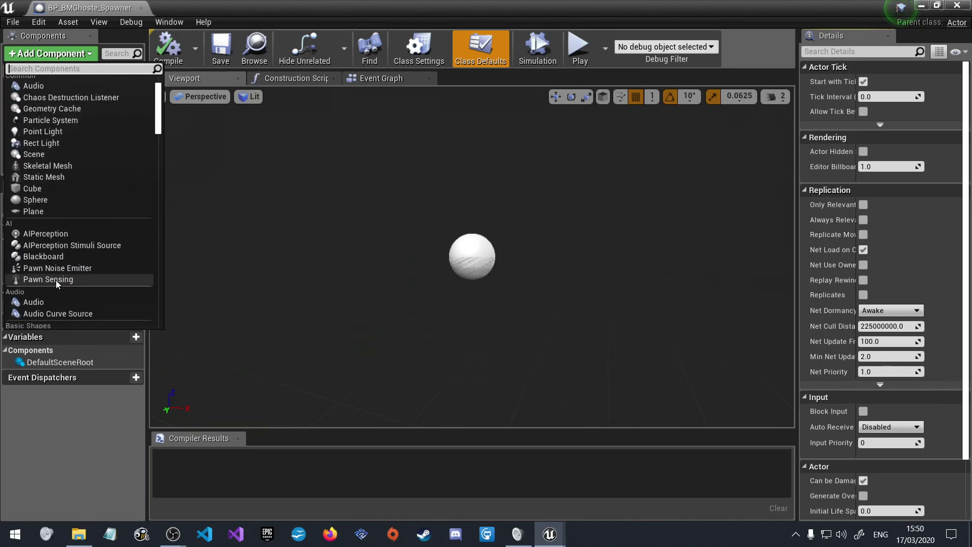
scroll(56, 279, up, 2)
click(388, 398)
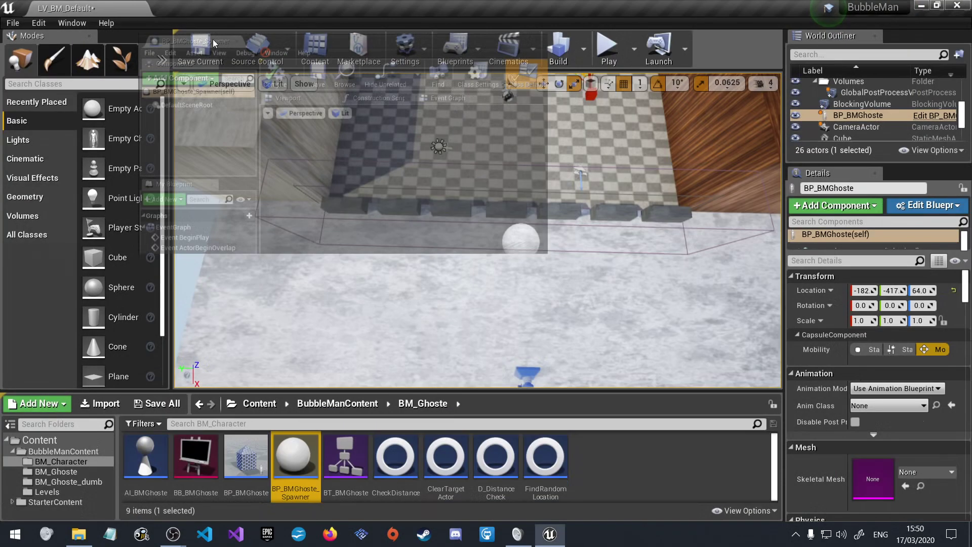
- Dock the spawner Blueprint beside the level tab and list the Volumes category in Place mode
drag(87, 8, 208, 8)
click(110, 8)
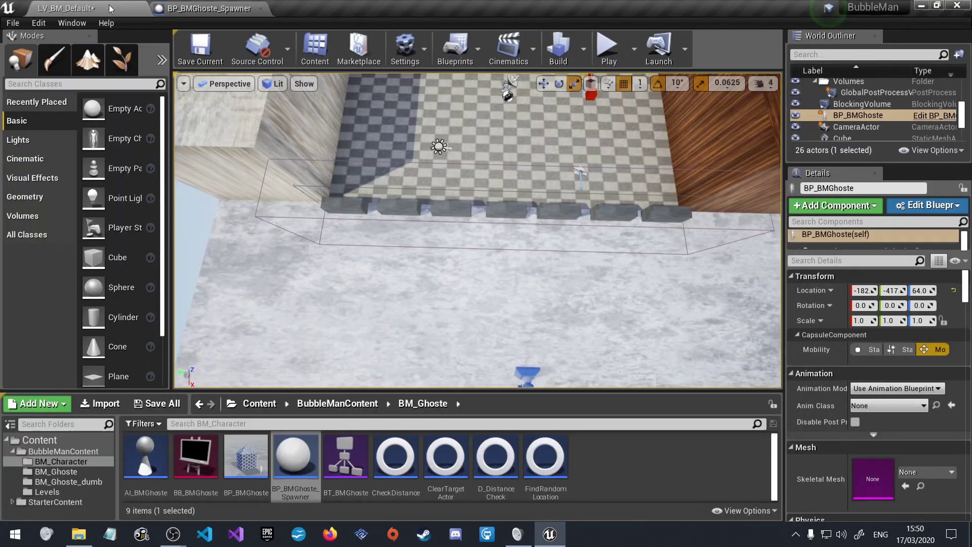
click(25, 197)
click(22, 215)
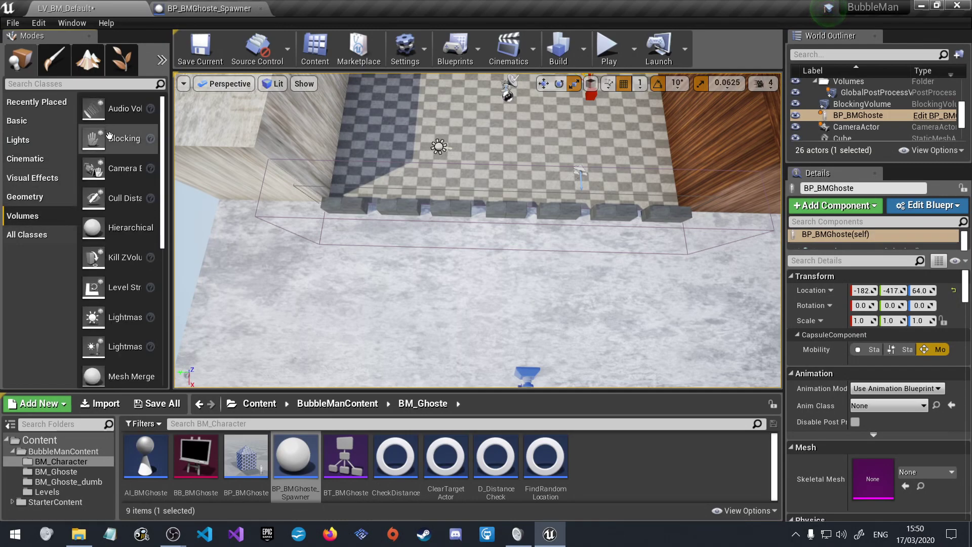
scroll(124, 200, down, 1)
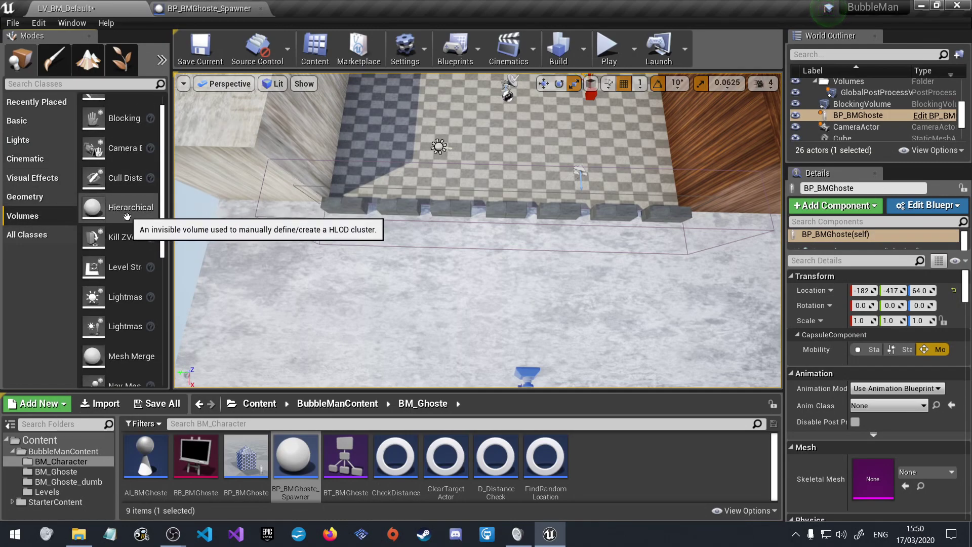
scroll(135, 278, up, 1)
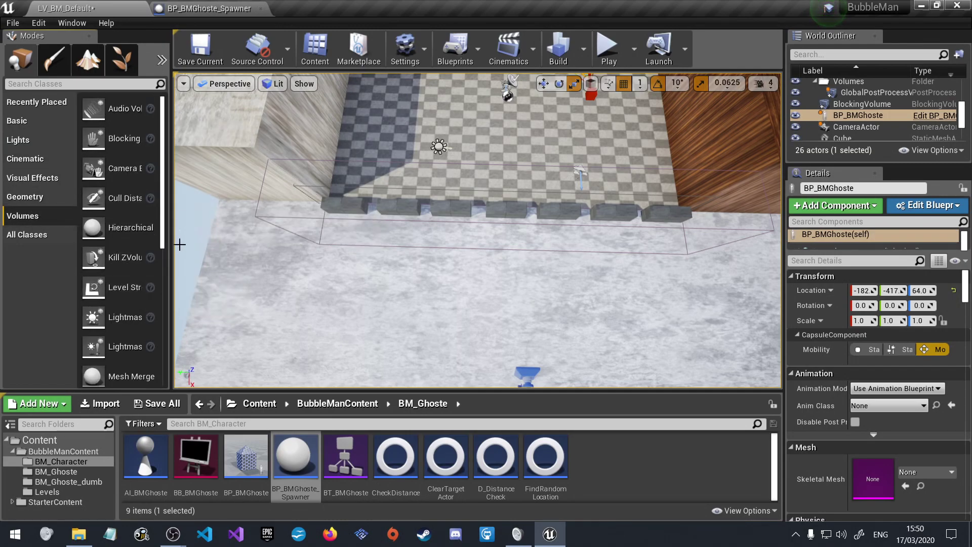
- Read the Trigger Volume description in the volume list and narrow the Modes panel
drag(188, 244, 287, 252)
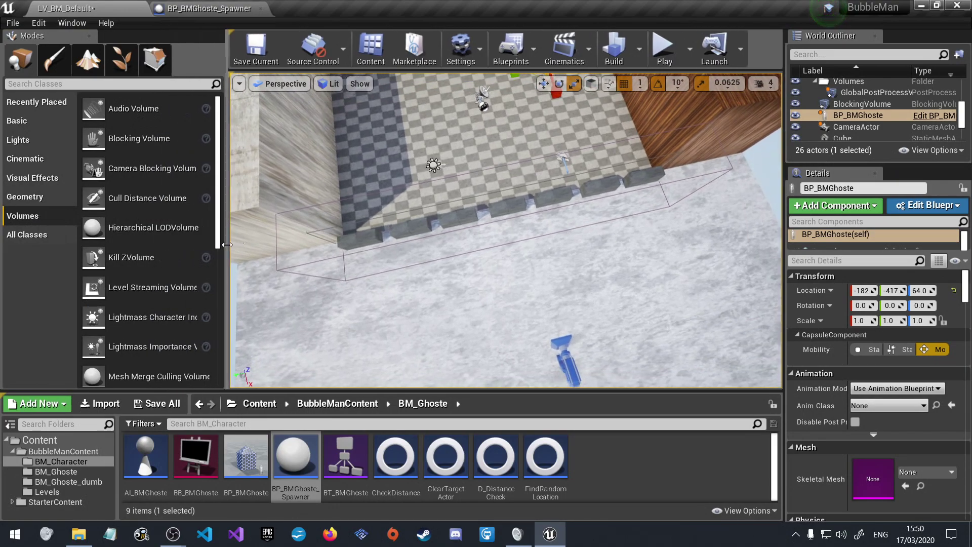
scroll(179, 225, down, 4)
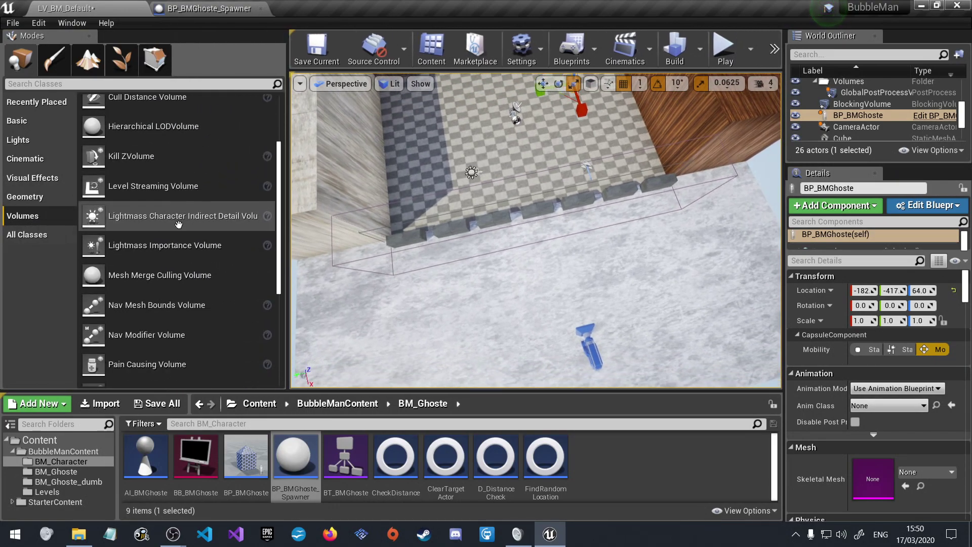
scroll(179, 225, down, 3)
scroll(179, 225, down, 3)
scroll(179, 224, down, 1)
scroll(179, 224, down, 3)
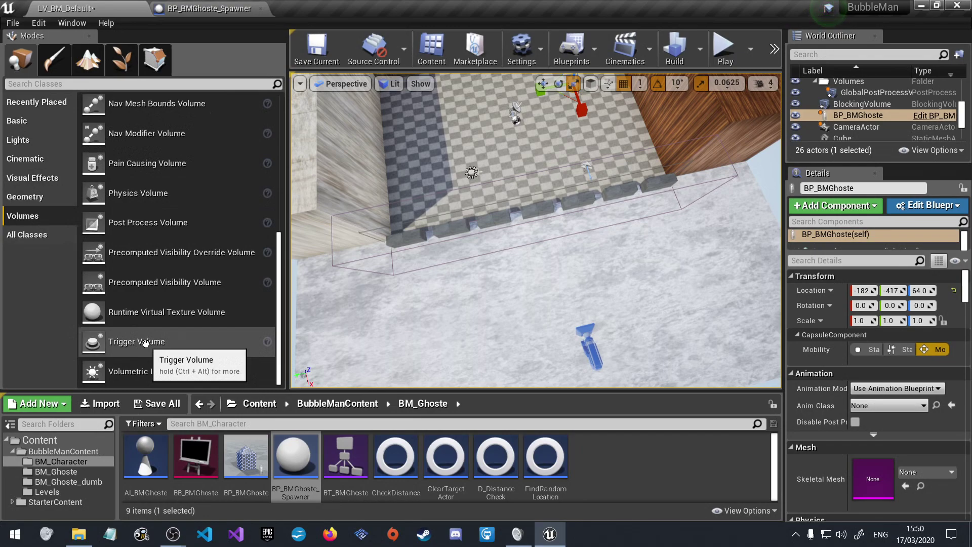
key(ctrl+alt)
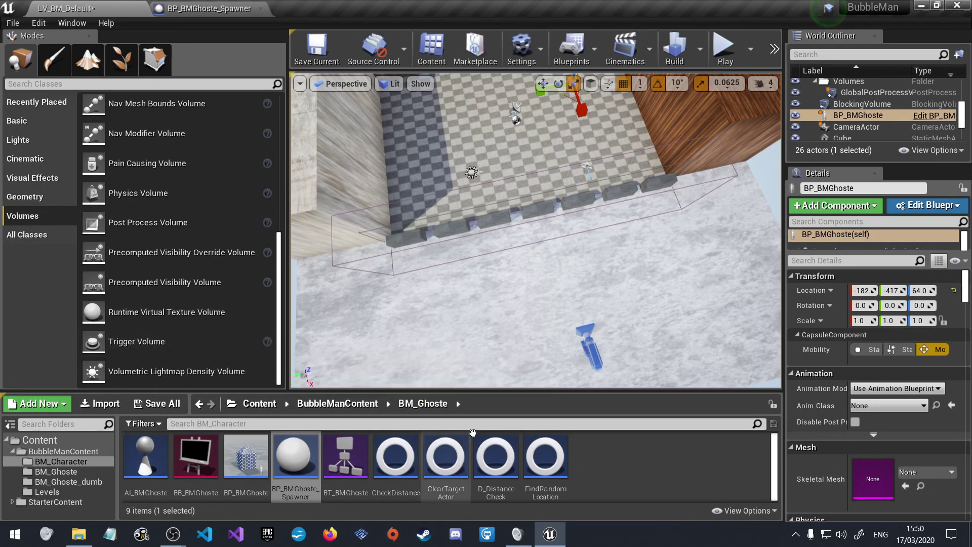
right_drag(531, 307, 531, 306)
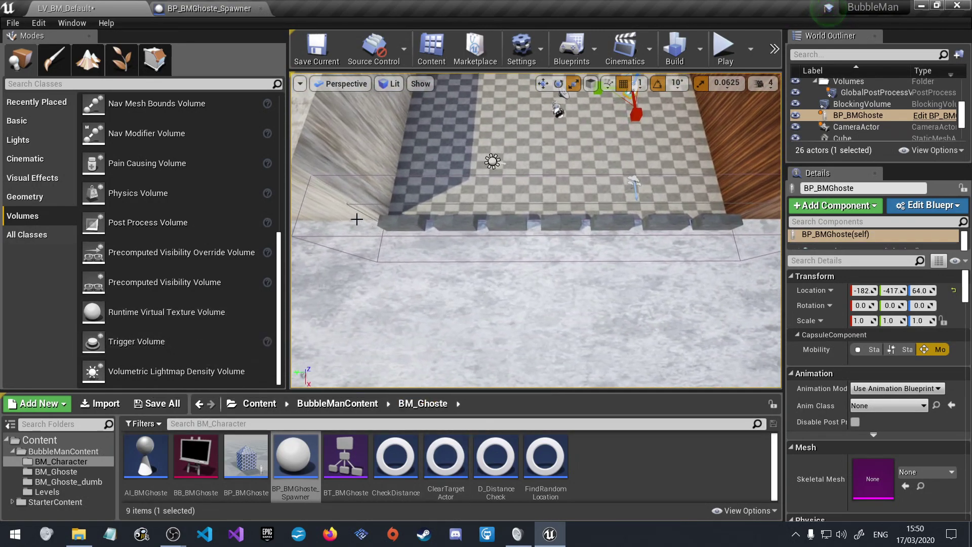
drag(291, 187, 172, 178)
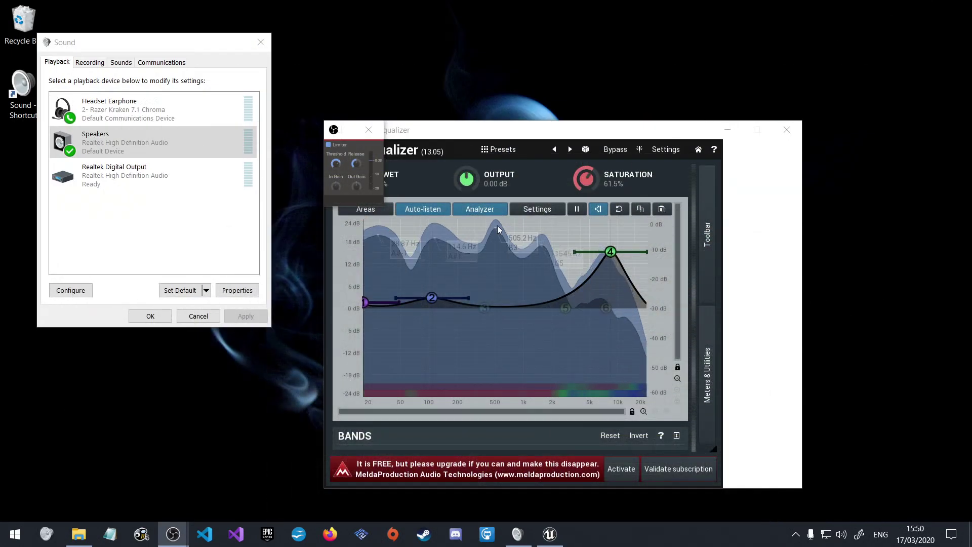
- Return to the Epic Games Launcher and launch MyProject from the Library
click(267, 533)
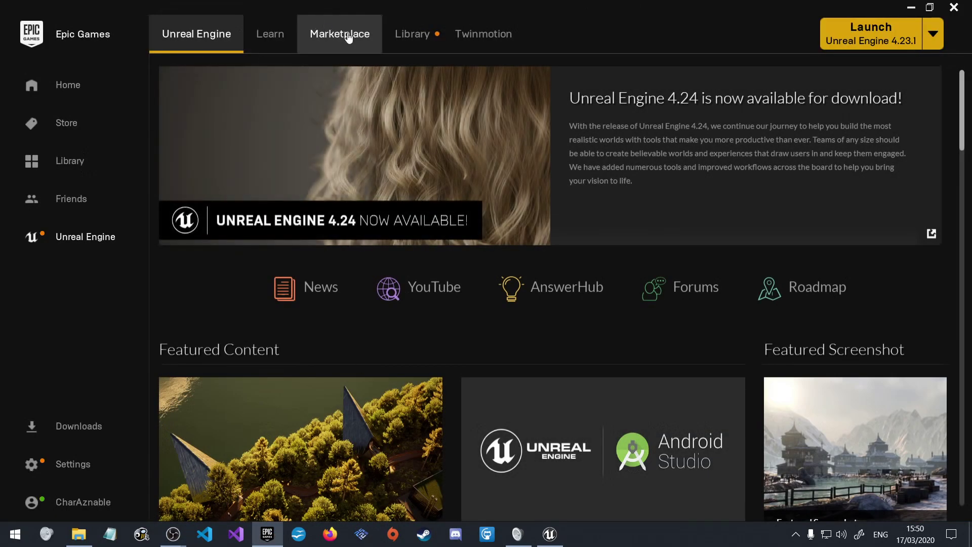
click(429, 25)
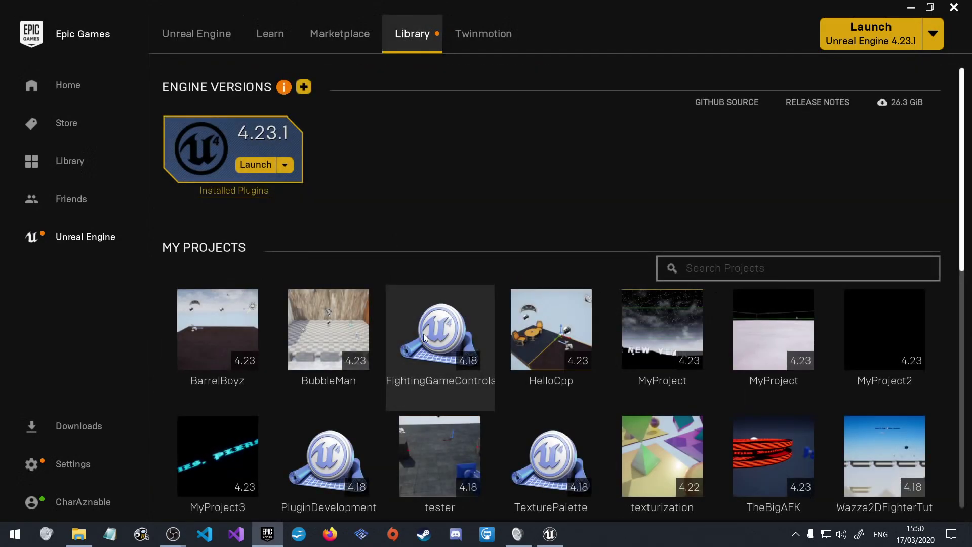
double_click(684, 316)
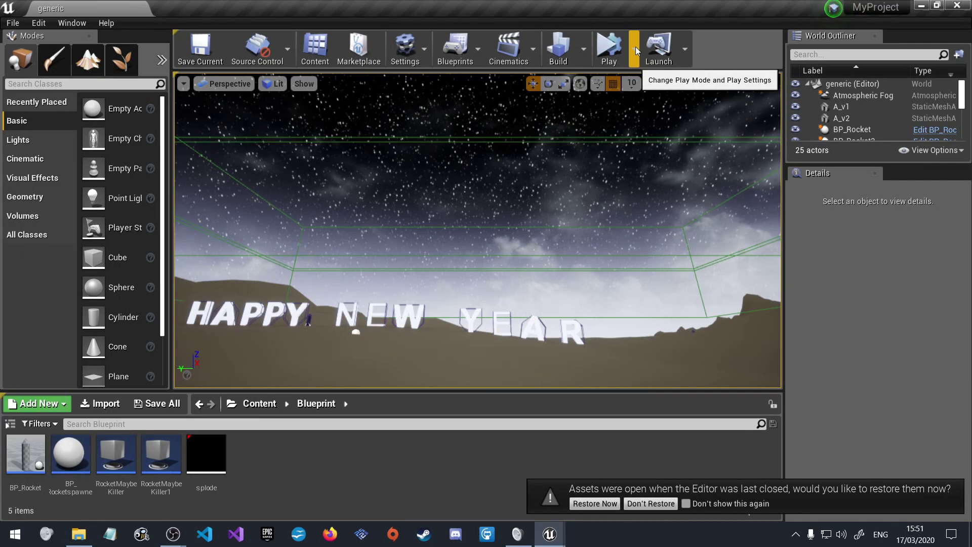
- Inspect the five assets in MyProject's Blueprint folder in the Content Browser
mouse_move(201, 449)
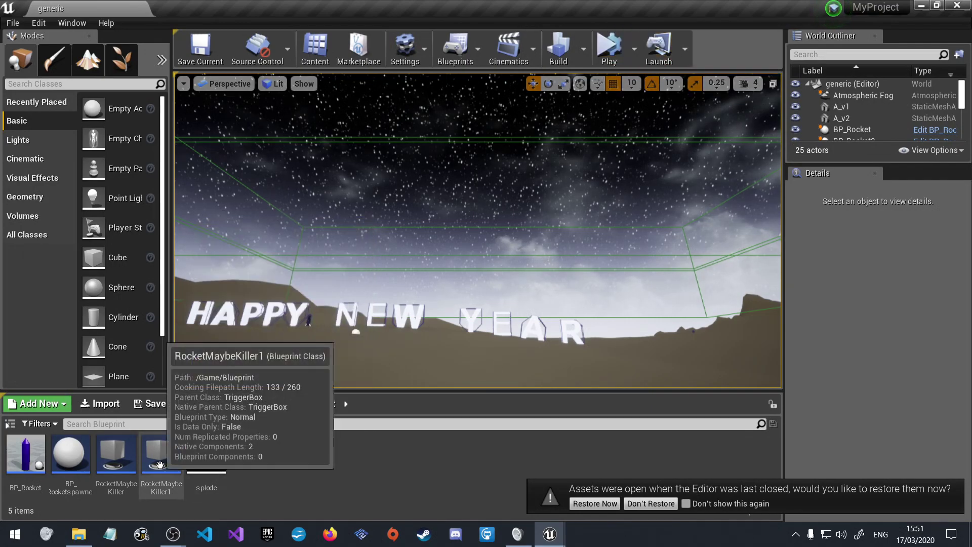
mouse_move(121, 458)
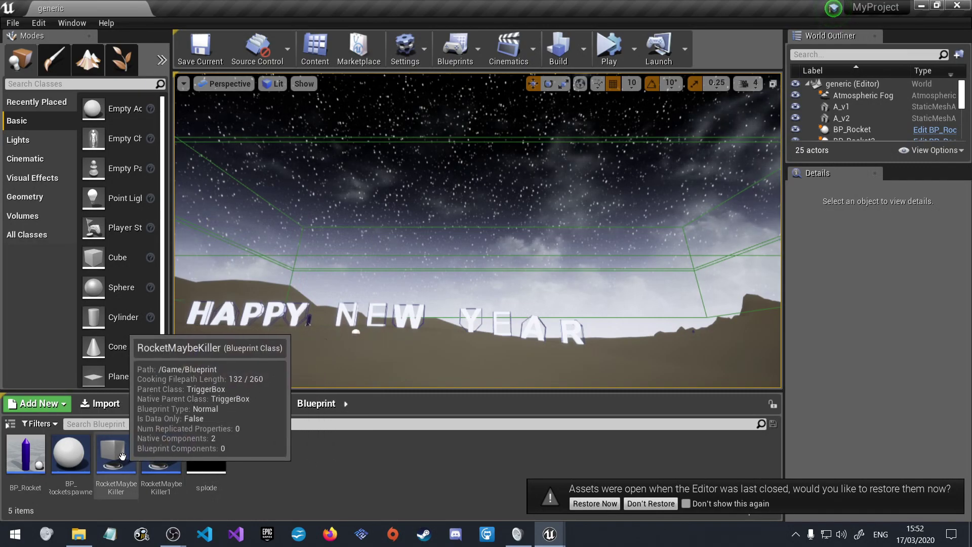
mouse_move(75, 455)
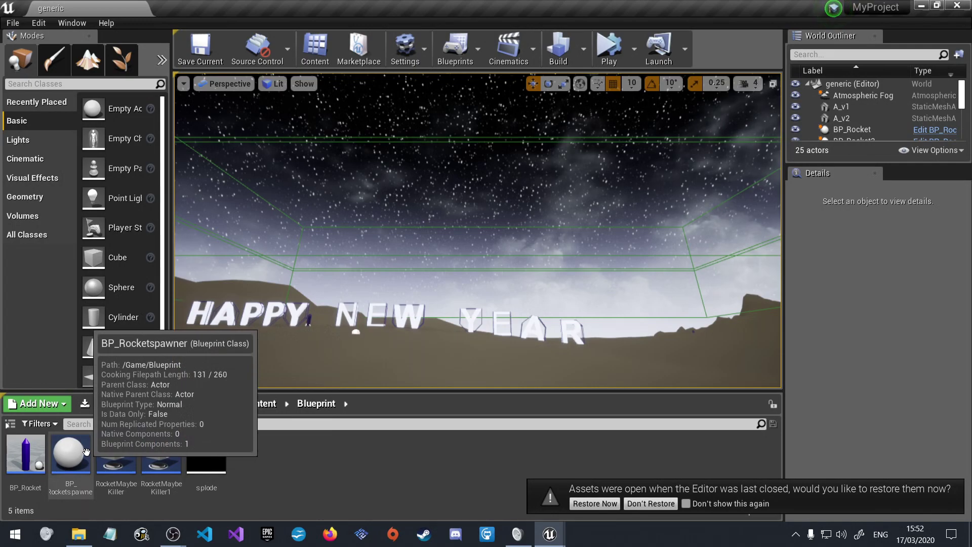
mouse_move(126, 442)
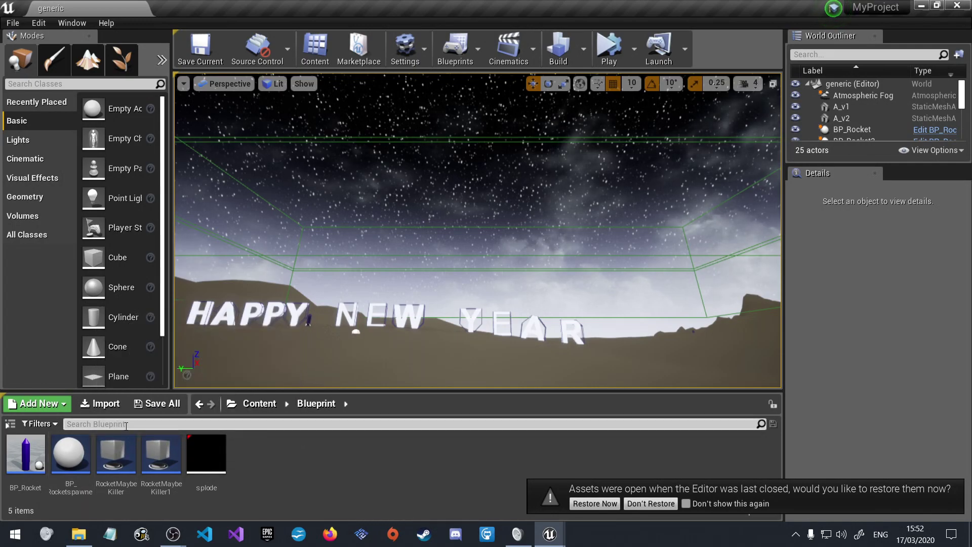
- Decline restoring open assets, play the level in Selected Viewport, and stop after the fireworks
click(653, 504)
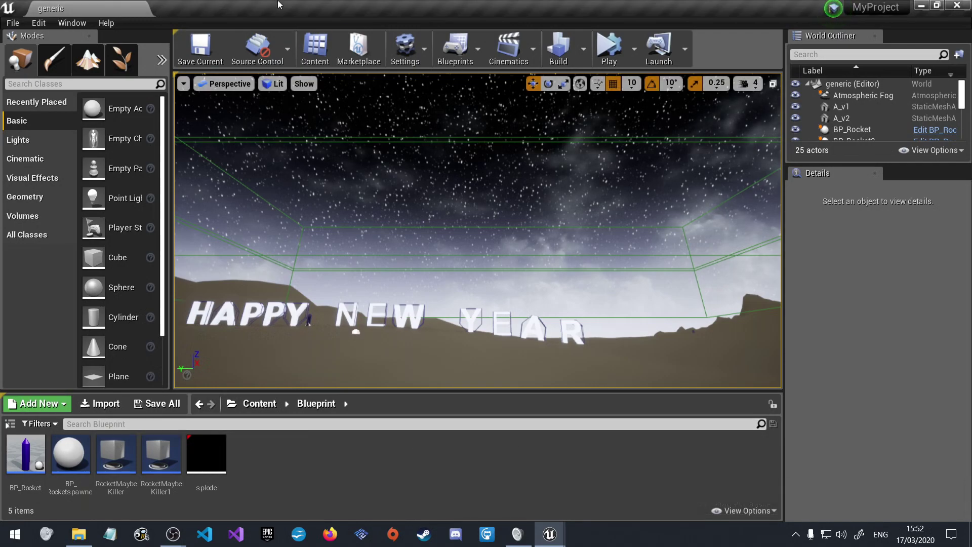
click(633, 45)
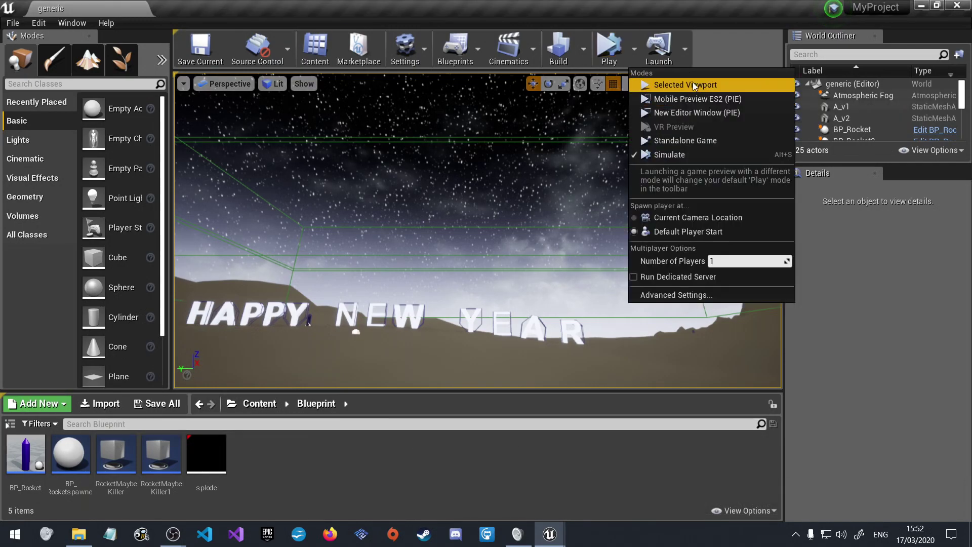
click(691, 85)
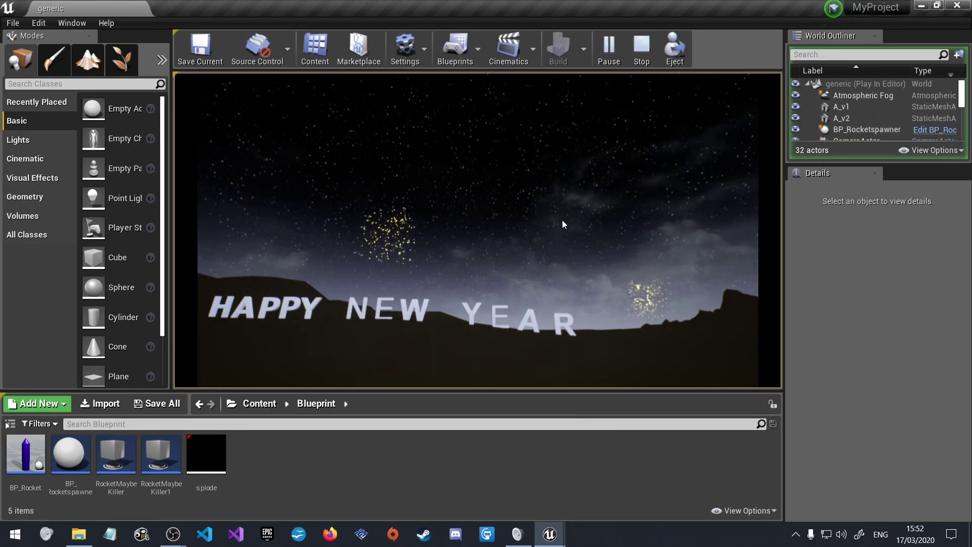
click(642, 50)
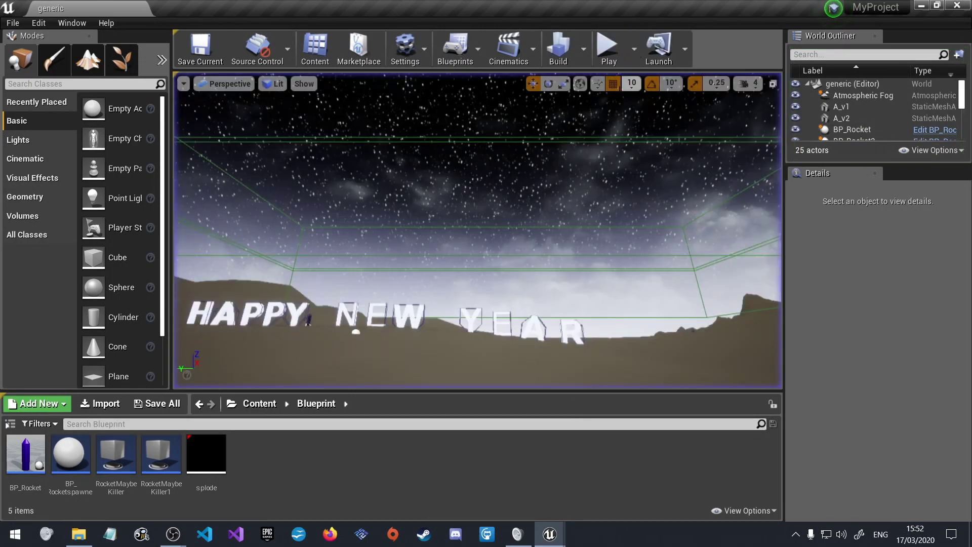
- Select the BP_Rocketspawner asset and orbit the view around the HAPPY NEW YEAR letters
click(70, 453)
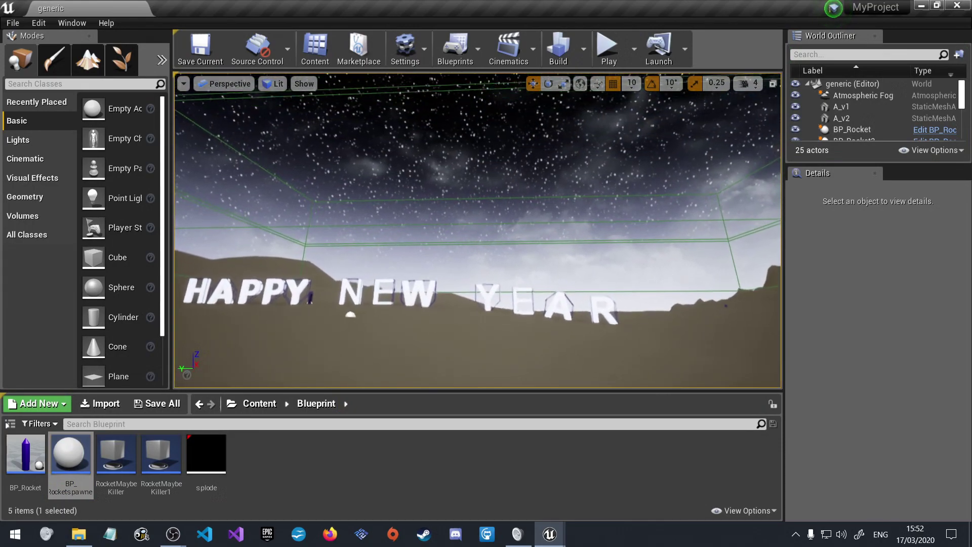
right_drag(478, 230, 481, 238)
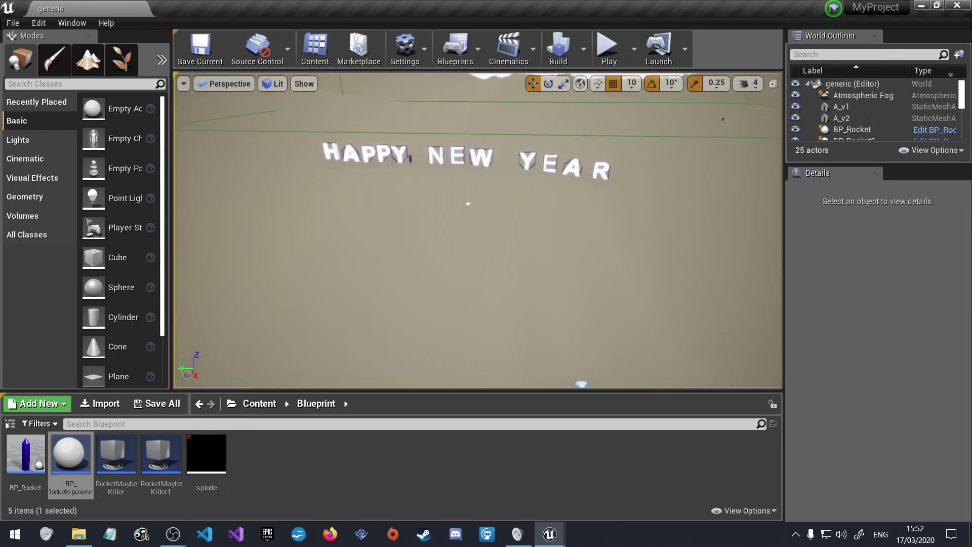
mouse_move(468, 204)
right_down()
mouse_move(490, 238)
mouse_move(441, 256)
mouse_move(719, 208)
mouse_move(509, 127)
mouse_move(511, 141)
right_up()
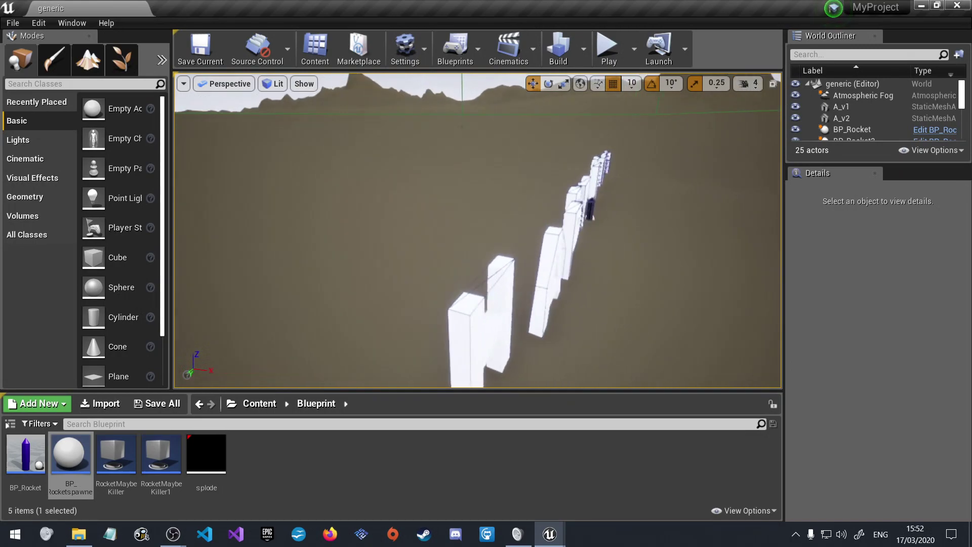
- Delete the dark BP_Rocket actor and drag a BP_Rocketspawner into the level
right_drag(473, 259, 473, 259)
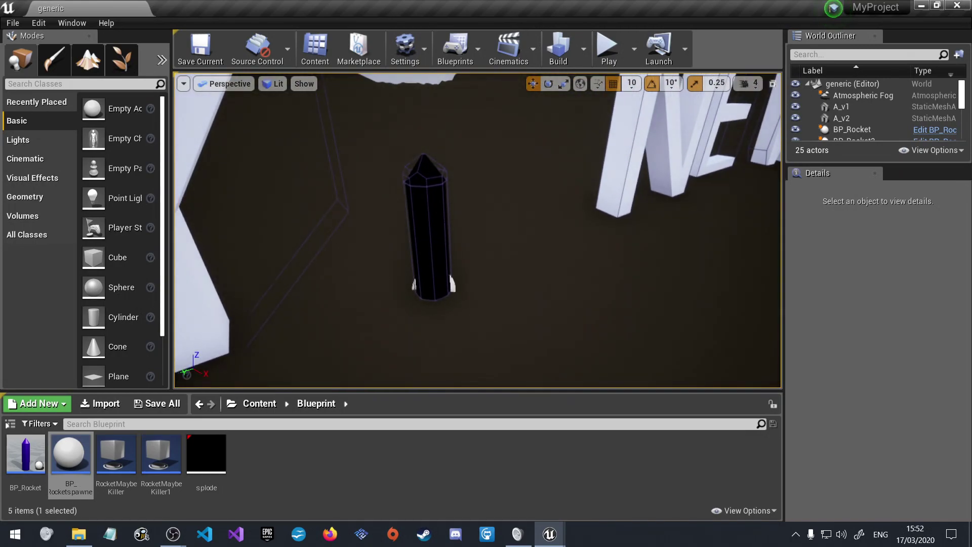
click(427, 238)
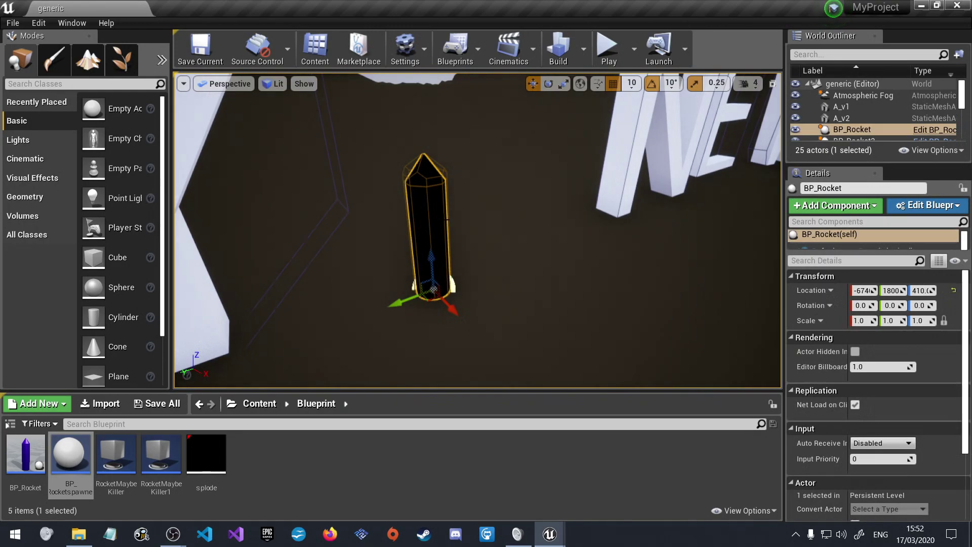
key(Delete)
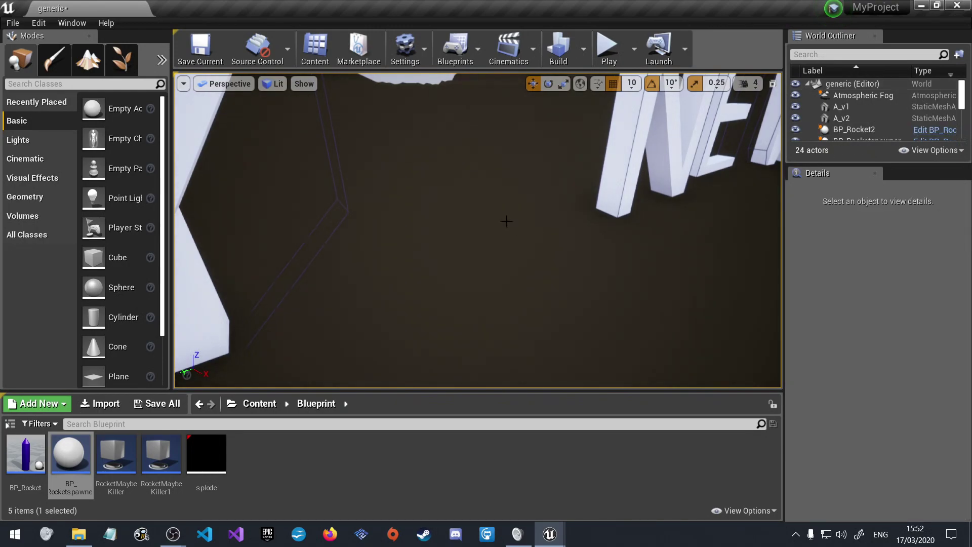
drag(71, 454, 614, 160)
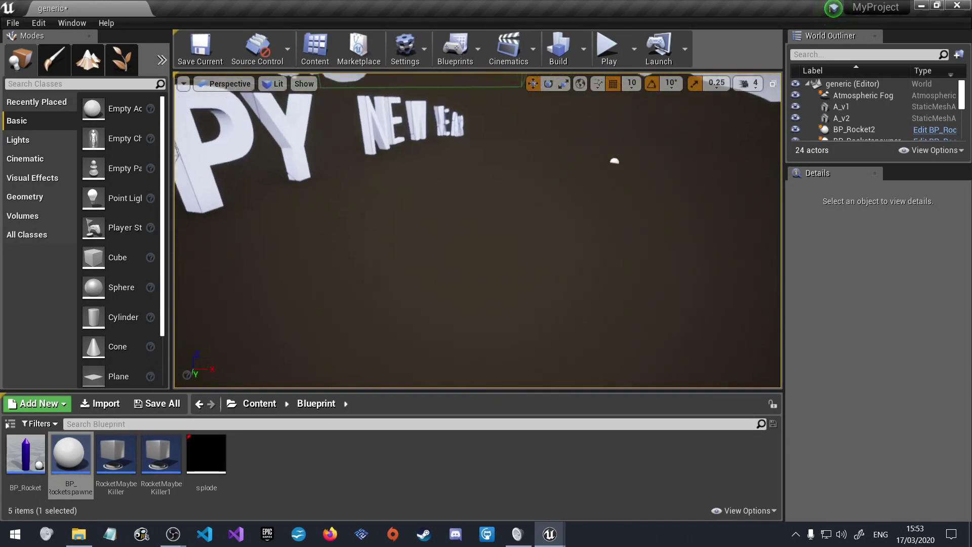
- Delete BP_Rocket2 via the World Outliner and focus on the BP_Rocketspawner actor
double_click(858, 131)
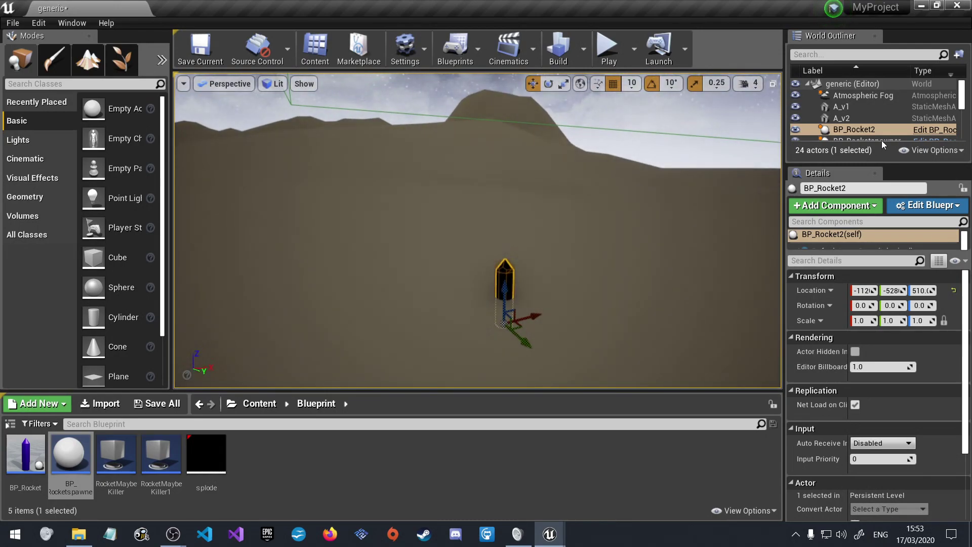
key(Delete)
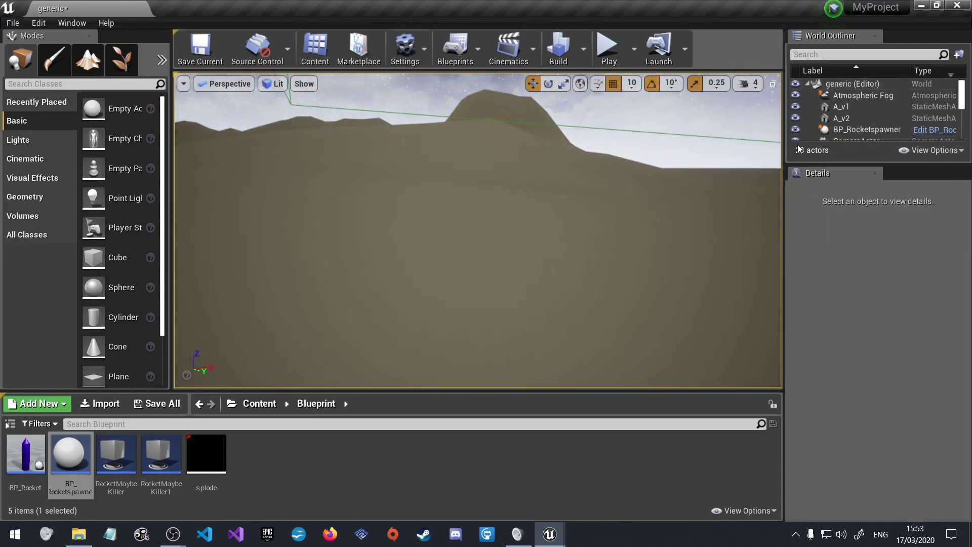
double_click(865, 129)
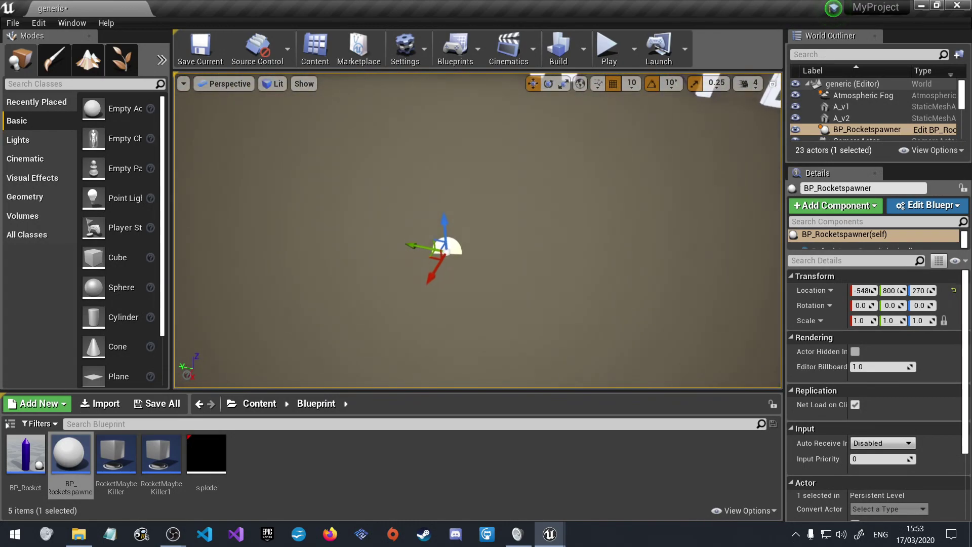
- Open BP_Rocketspawner and pan its Event Graph to the Branch and SpawnActor nodes
double_click(70, 454)
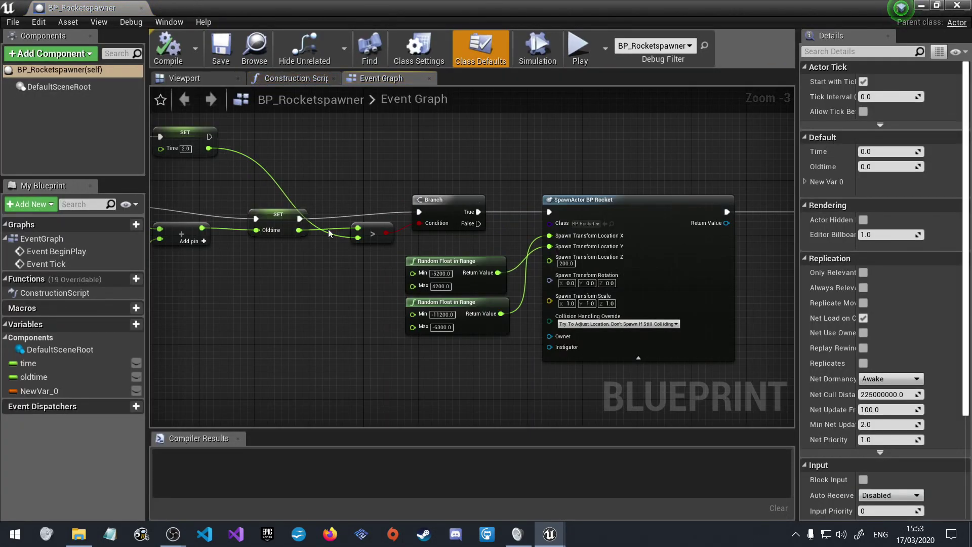
mouse_move(328, 229)
right_down()
mouse_move(480, 279)
mouse_move(445, 286)
right_up()
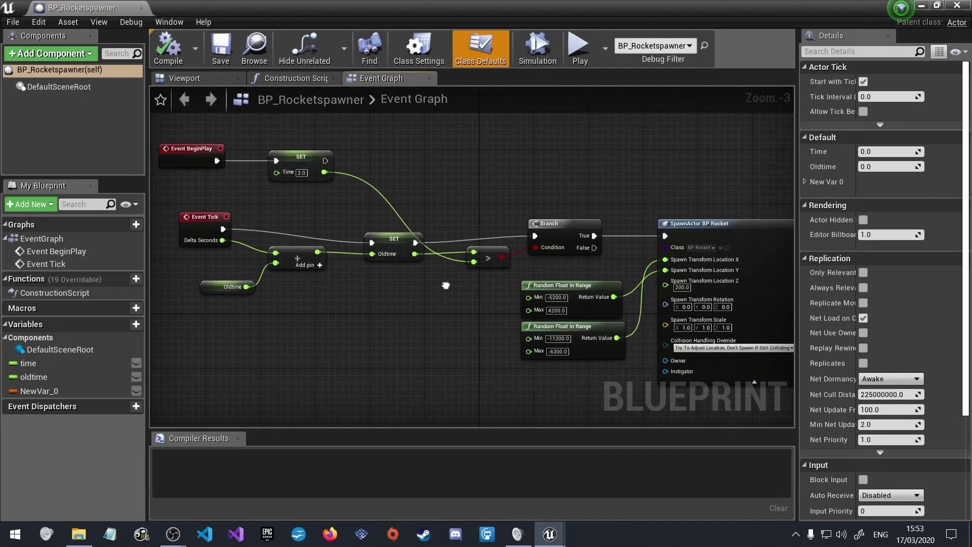
mouse_move(445, 285)
right_down()
mouse_move(404, 277)
mouse_move(370, 139)
right_up()
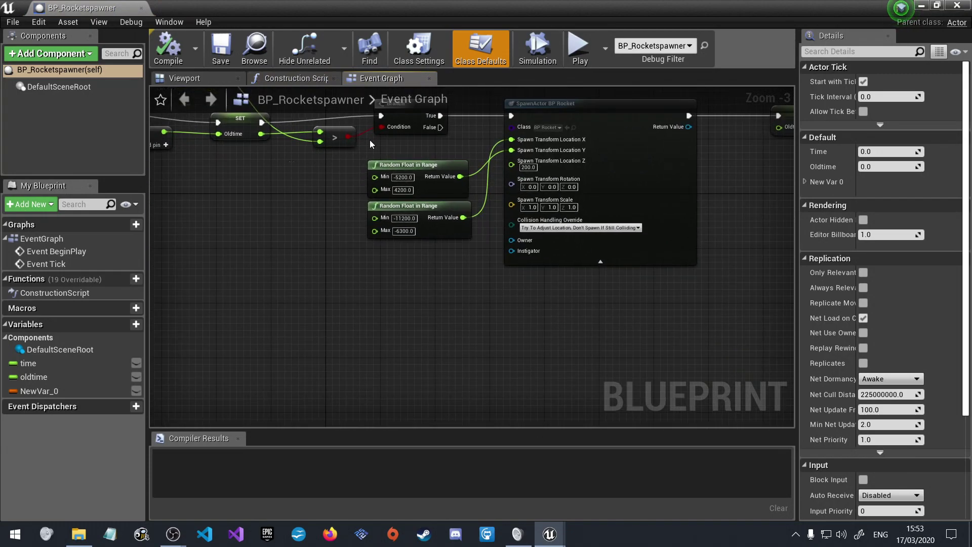
right_drag(477, 138, 439, 197)
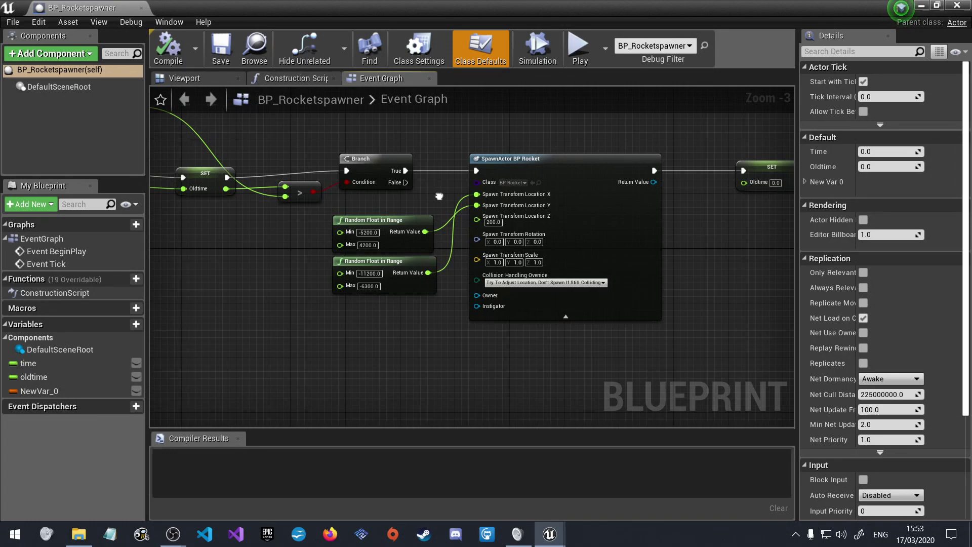
right_click(439, 196)
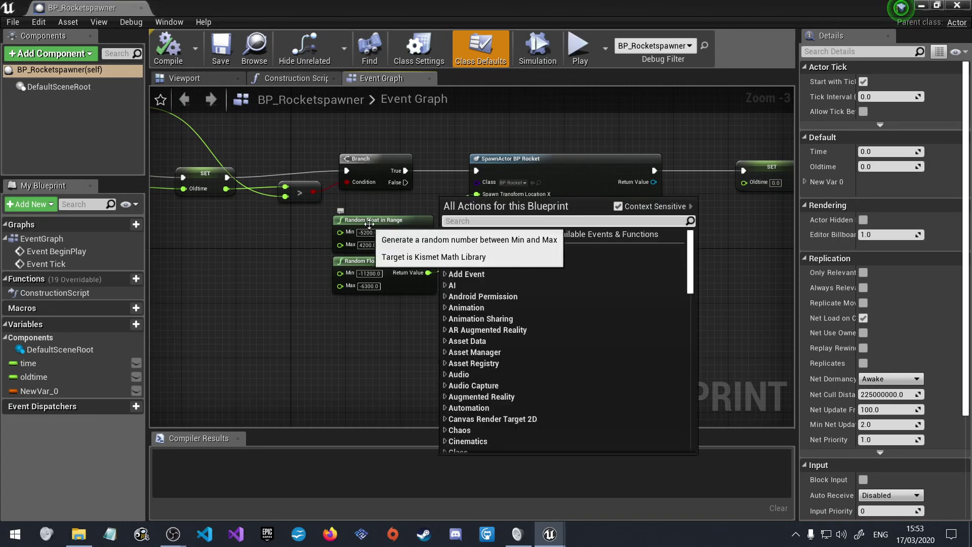
click(280, 357)
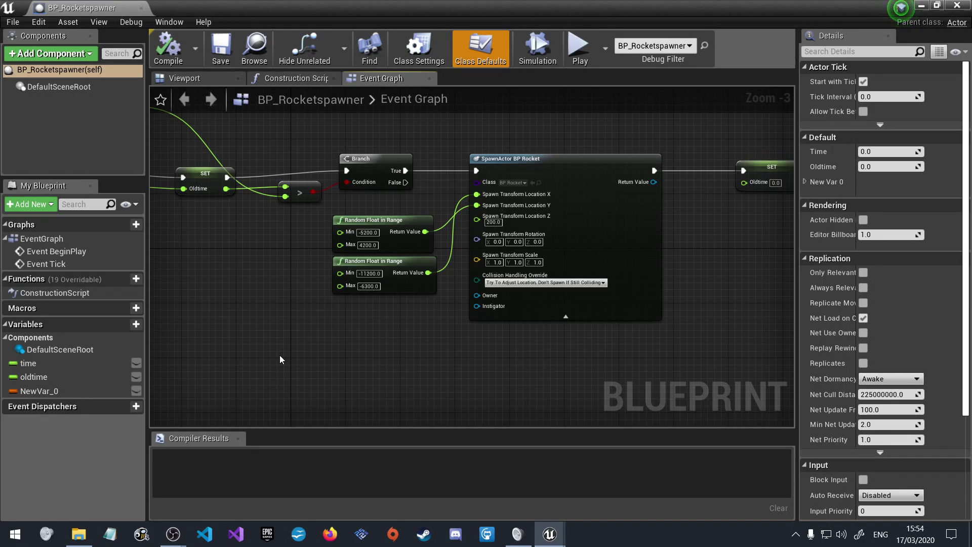
- Pan across the BeginPlay and Tick events, SpawnActor and final Oldtime set nodes
mouse_move(411, 361)
right_down()
mouse_move(194, 391)
mouse_move(602, 386)
right_up()
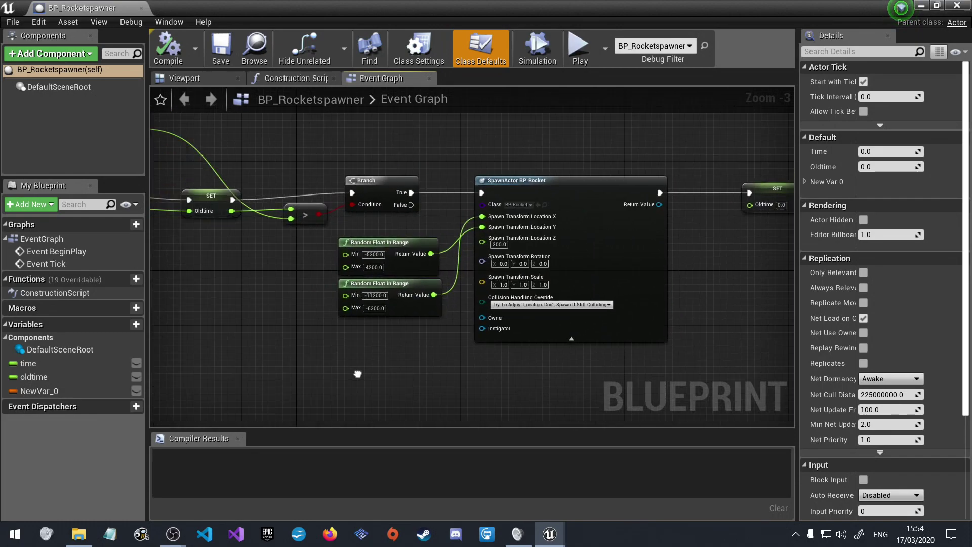
right_drag(409, 350, 400, 375)
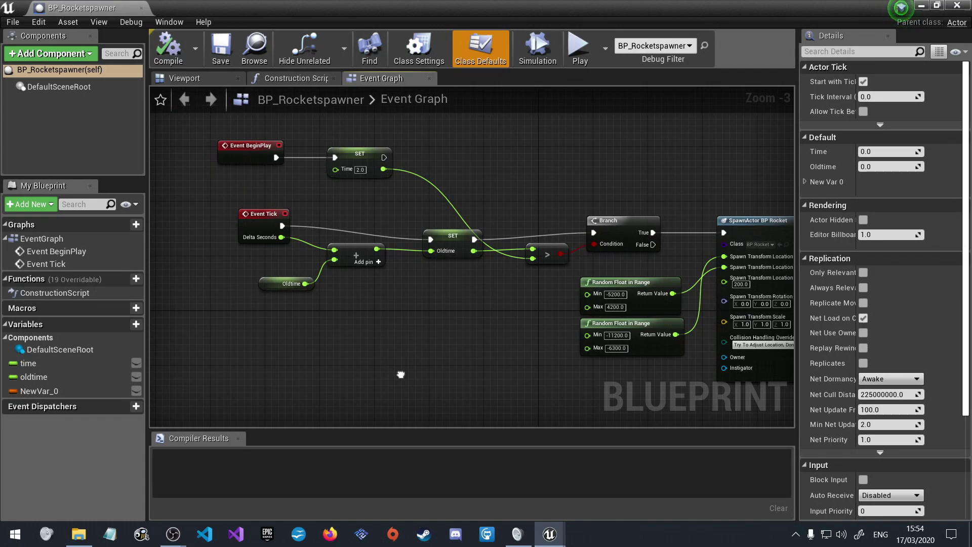
mouse_move(401, 374)
right_down()
mouse_move(428, 400)
mouse_move(339, 322)
right_up()
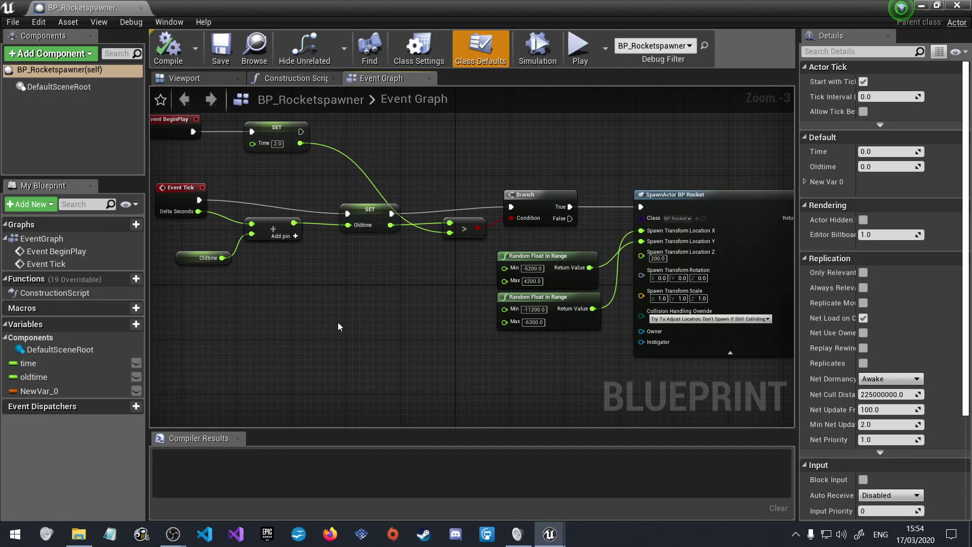
mouse_move(317, 335)
right_down()
mouse_move(247, 307)
mouse_move(140, 319)
right_up()
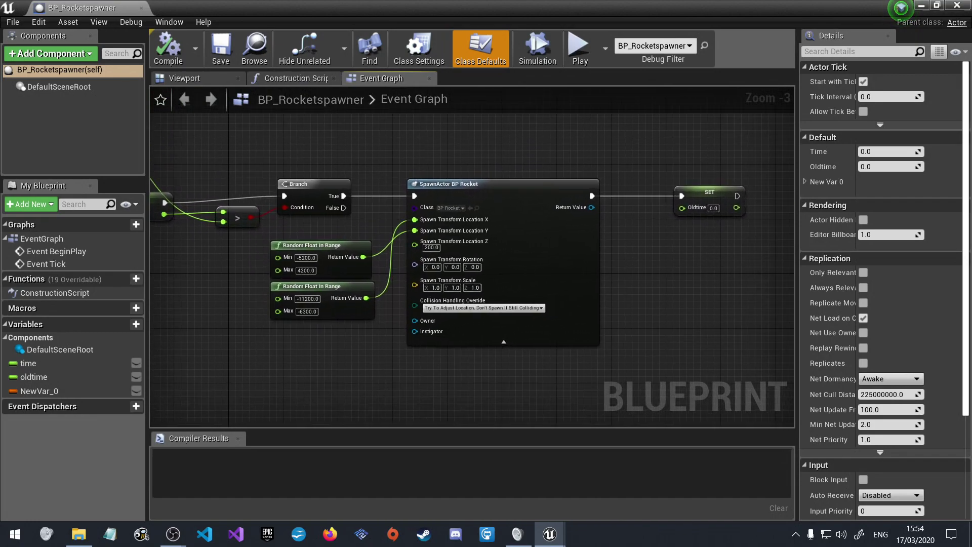
right_drag(140, 319, 83, 327)
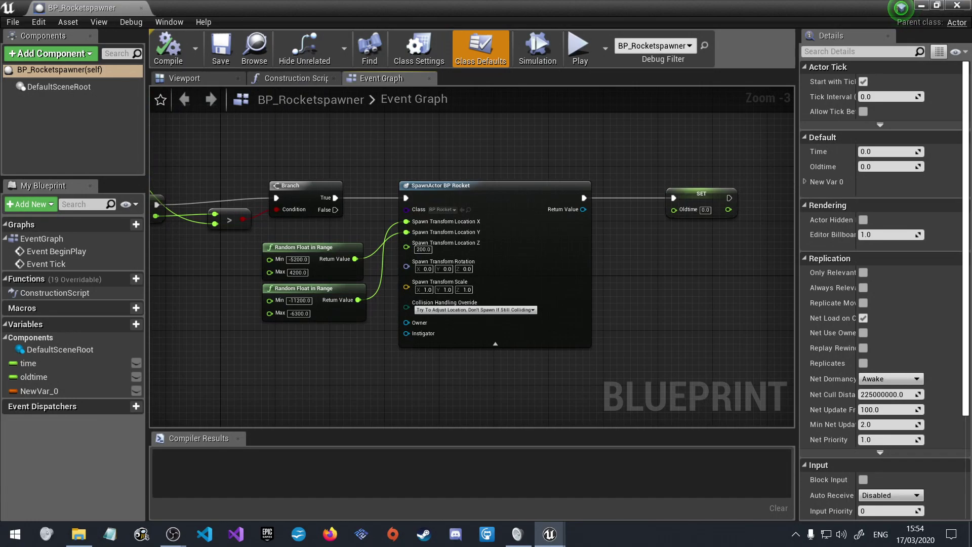
right_drag(82, 339, 410, 344)
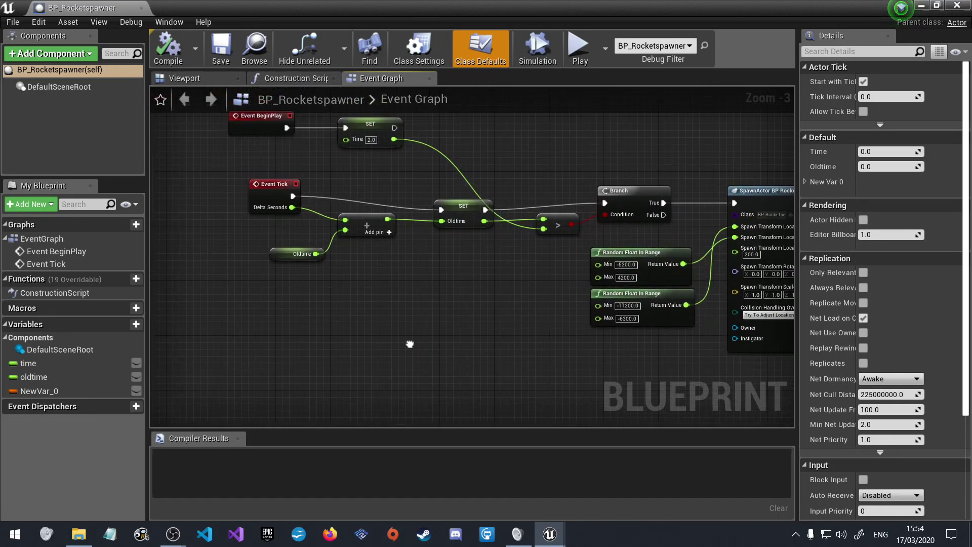
right_drag(410, 344, 424, 332)
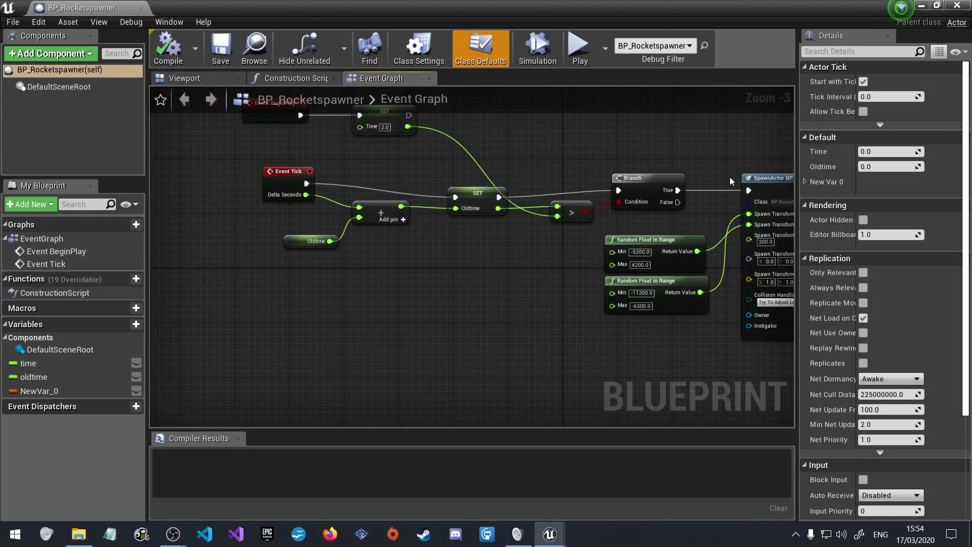
- Close the BP_Rocketspawner editor and launch the other MyProject from the Launcher Library
click(962, 5)
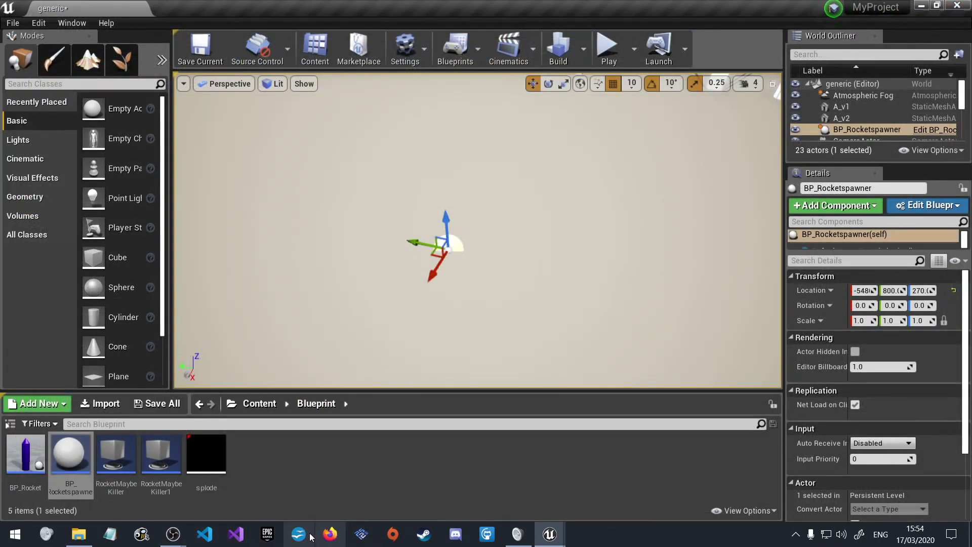
click(267, 535)
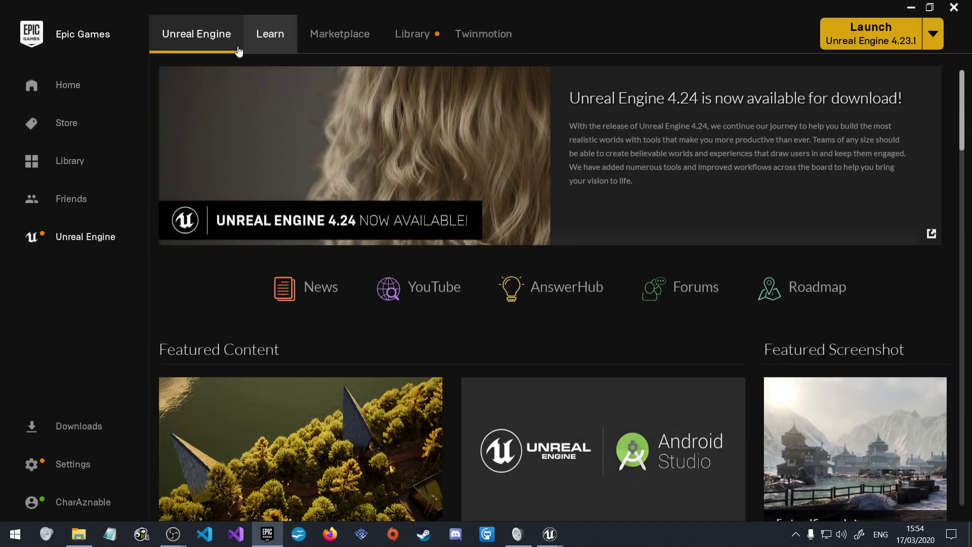
click(405, 34)
scroll(573, 383, down, 1)
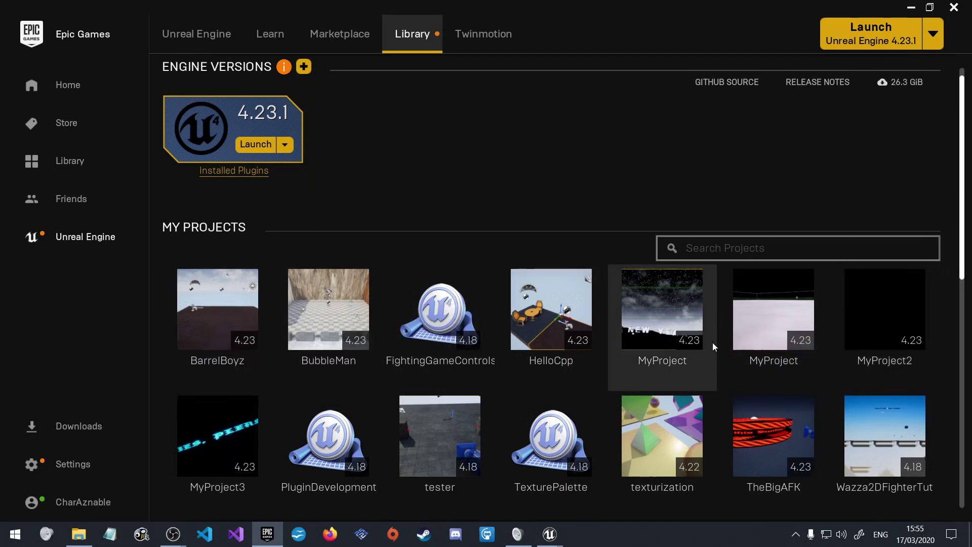
double_click(769, 301)
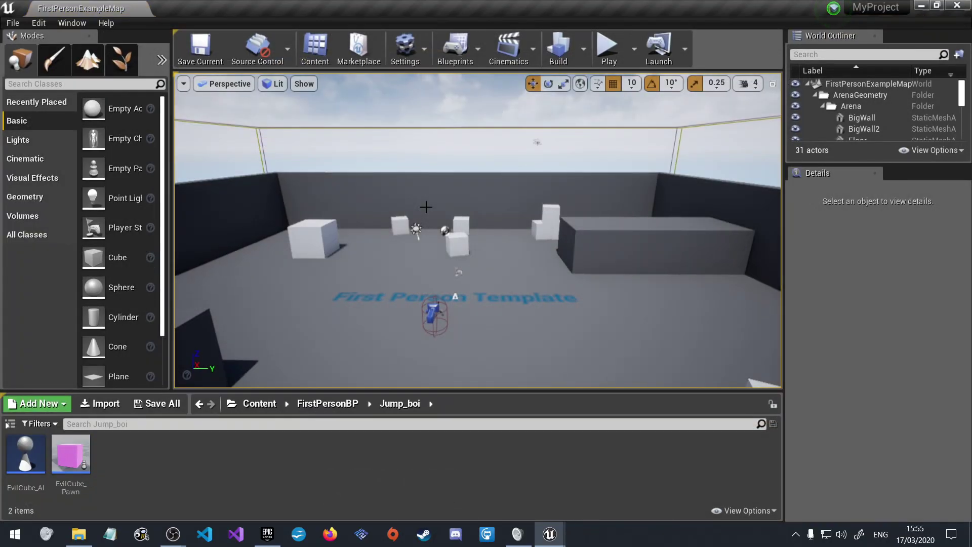
- Open the jump_boy map from the FirstPersonBP > Maps folder
click(316, 404)
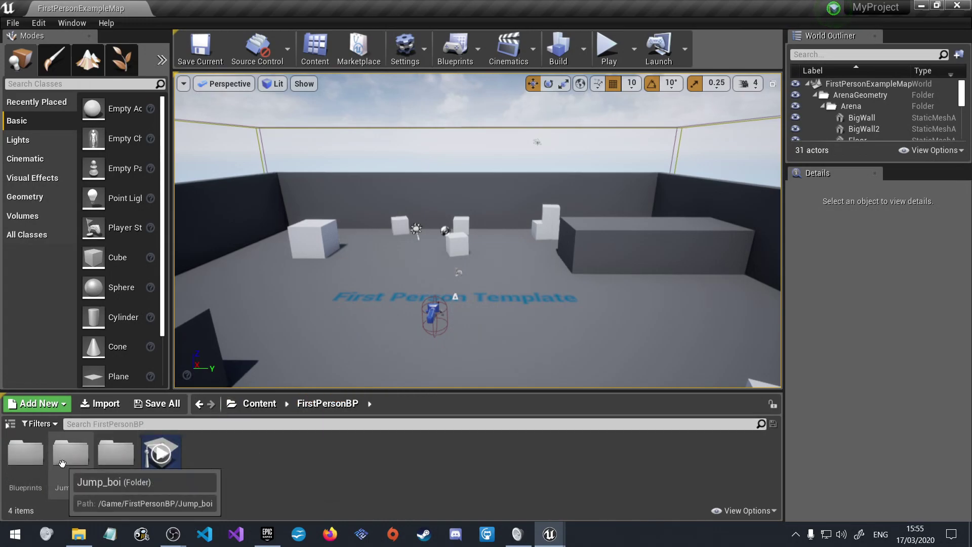
double_click(122, 458)
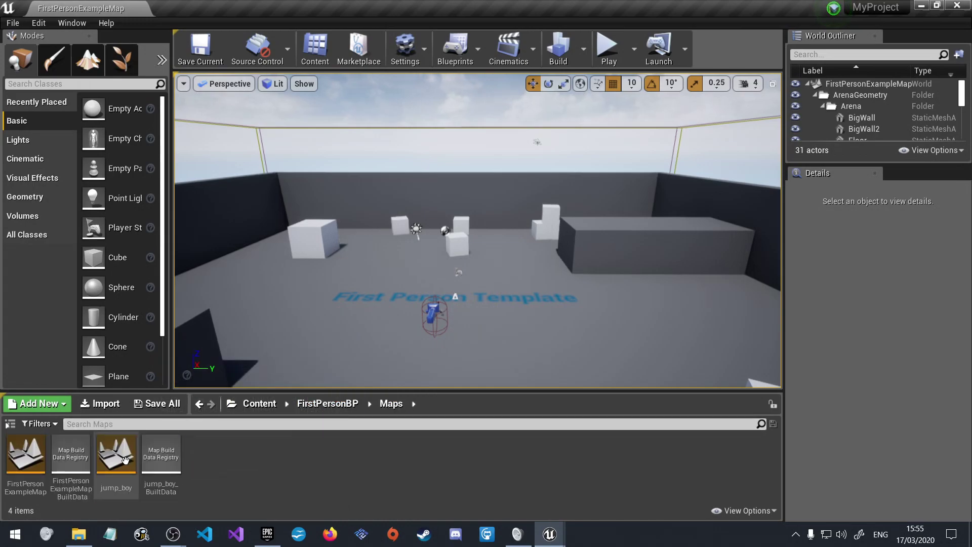
click(127, 460)
double_click(126, 460)
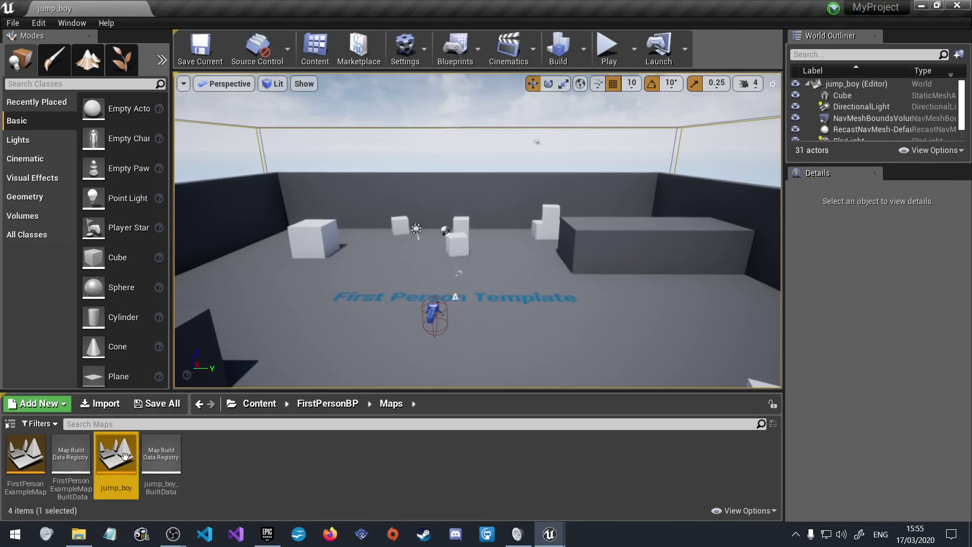
- Run several in-editor playtests of the jump_boy level, stopping each with Esc
click(616, 51)
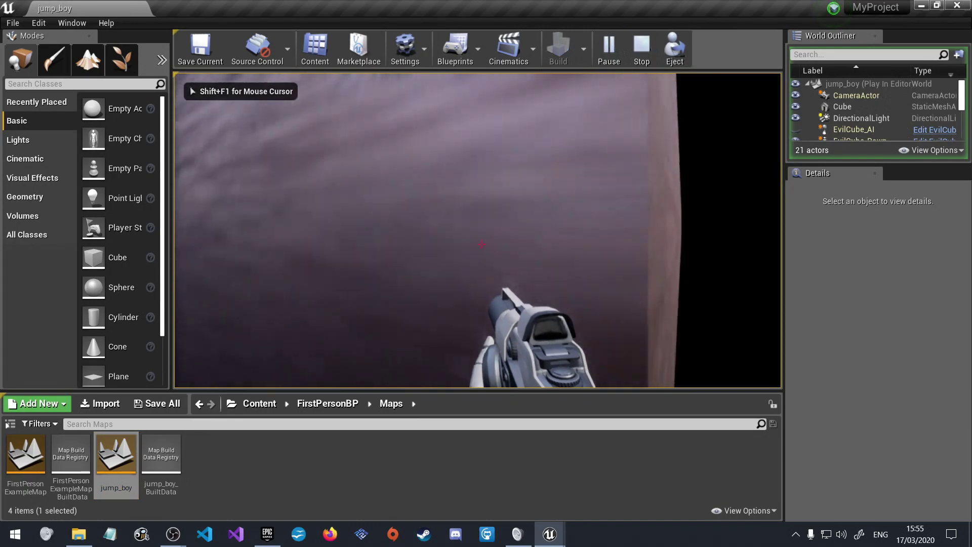
key(Escape)
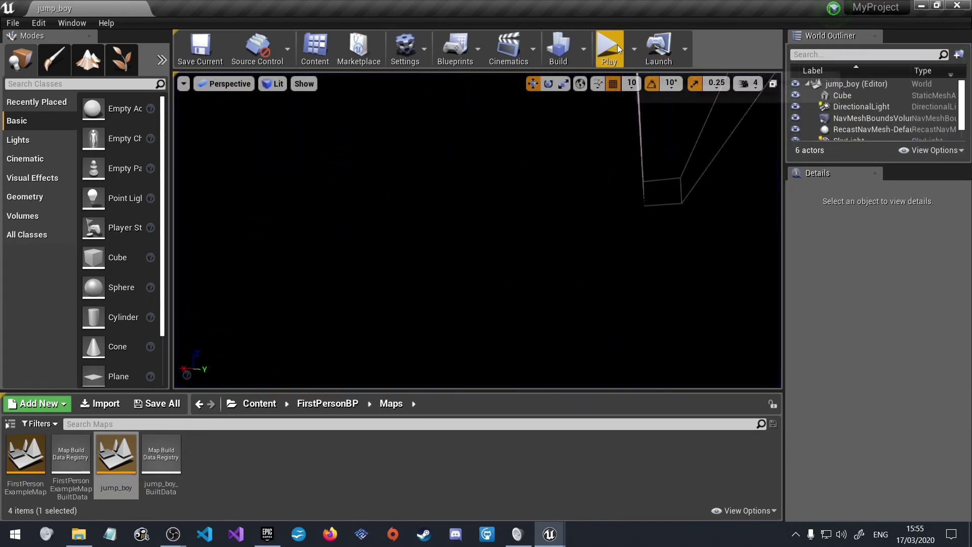
click(615, 48)
key(Escape)
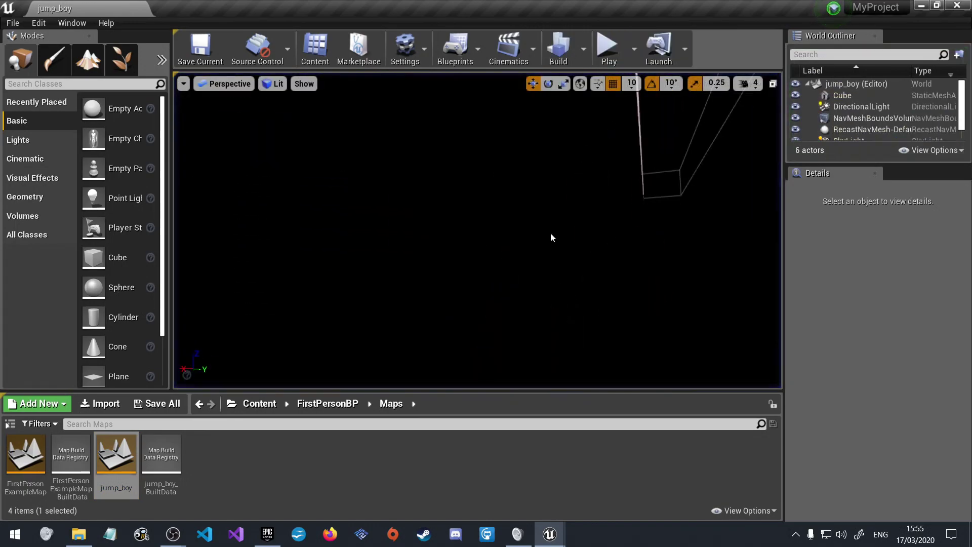
right_drag(551, 232, 557, 244)
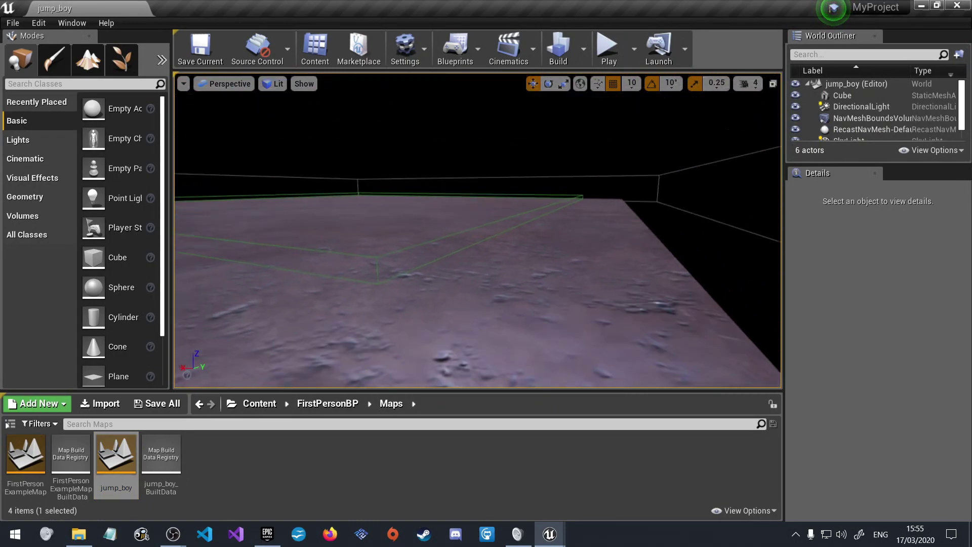
right_drag(557, 243, 553, 259)
click(611, 59)
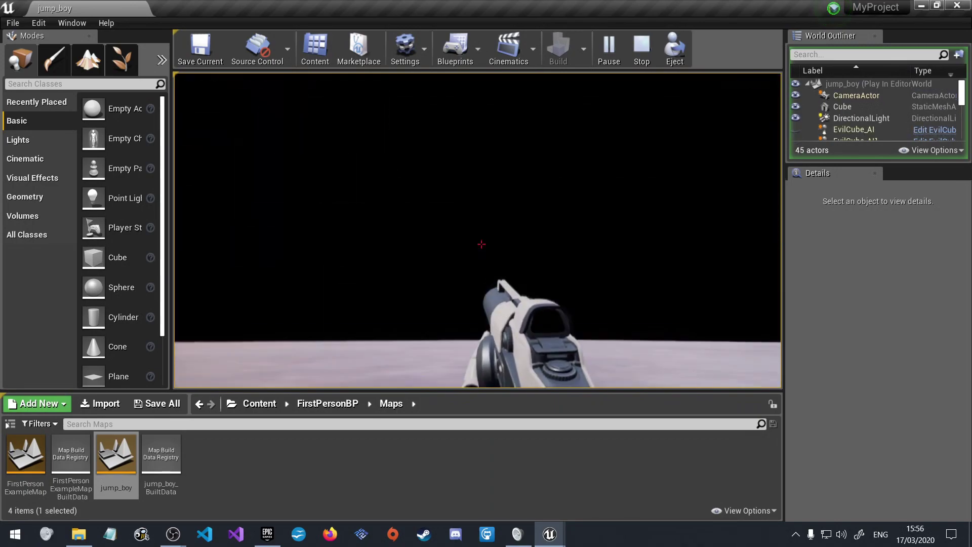
key(Escape)
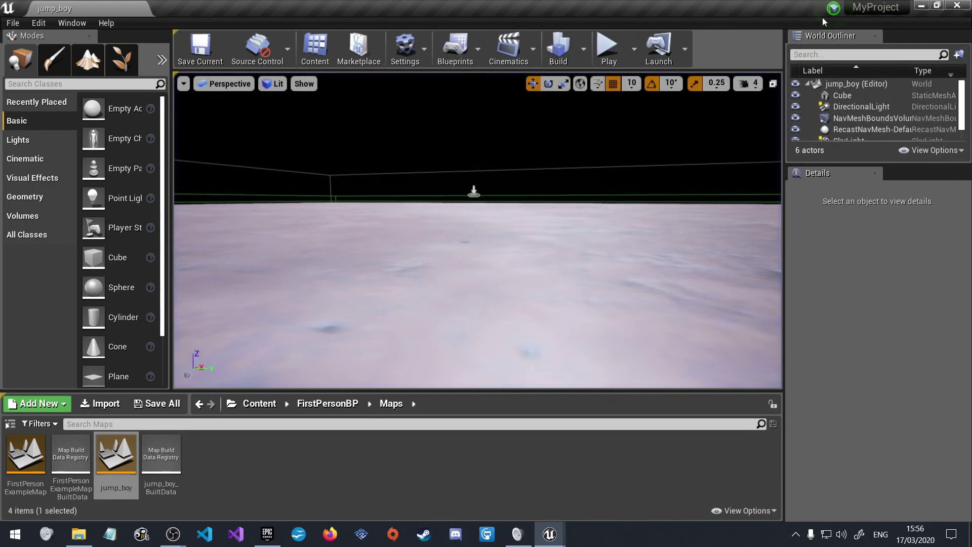
- Close the Unreal Editor and relaunch MyProject from the Launcher Library
click(952, 5)
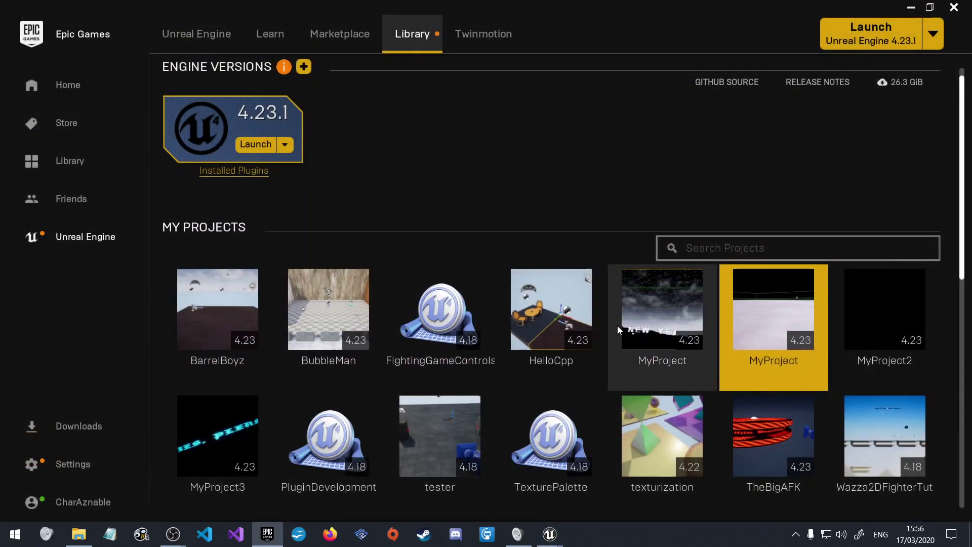
double_click(746, 309)
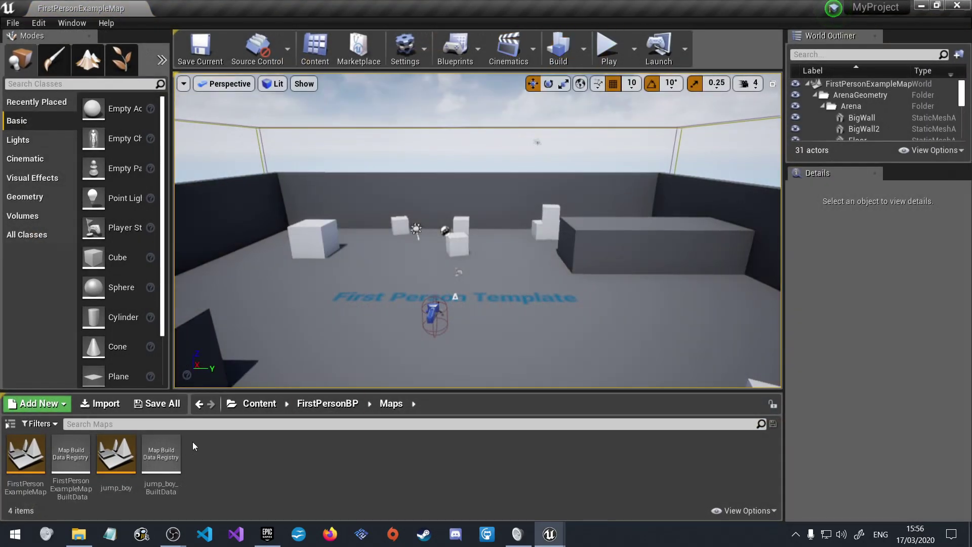
- Open the jump_boy map and browse the Content folders down to FirstPersonBP > Jump_boi
double_click(116, 453)
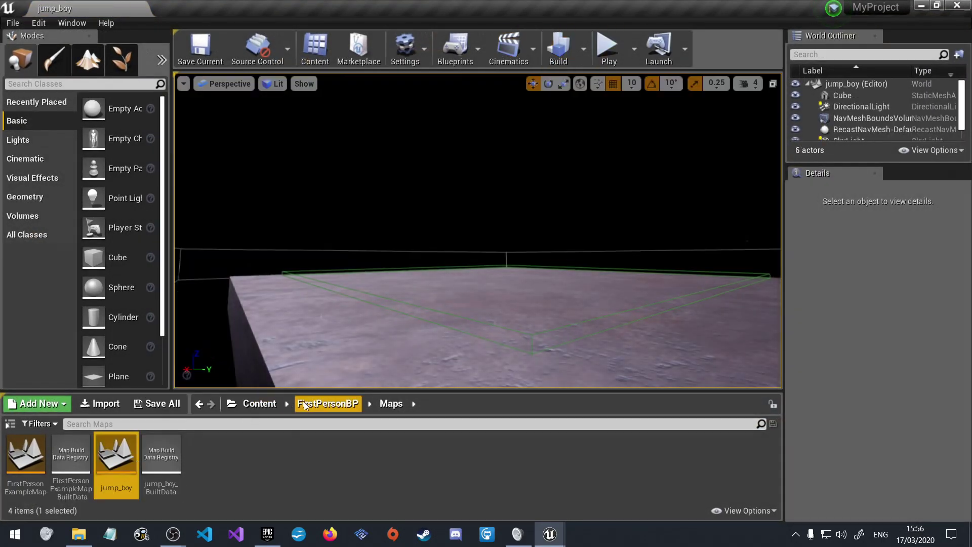
click(305, 404)
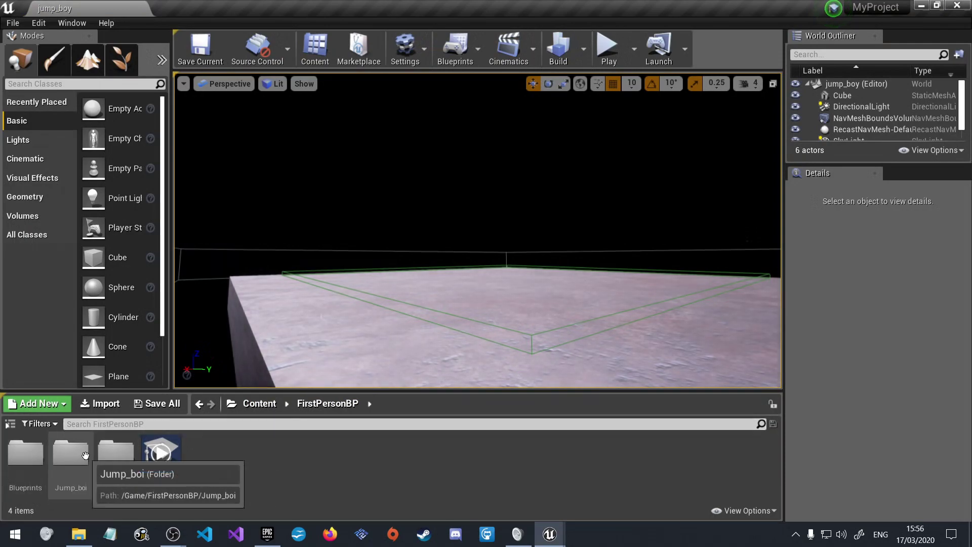
double_click(85, 455)
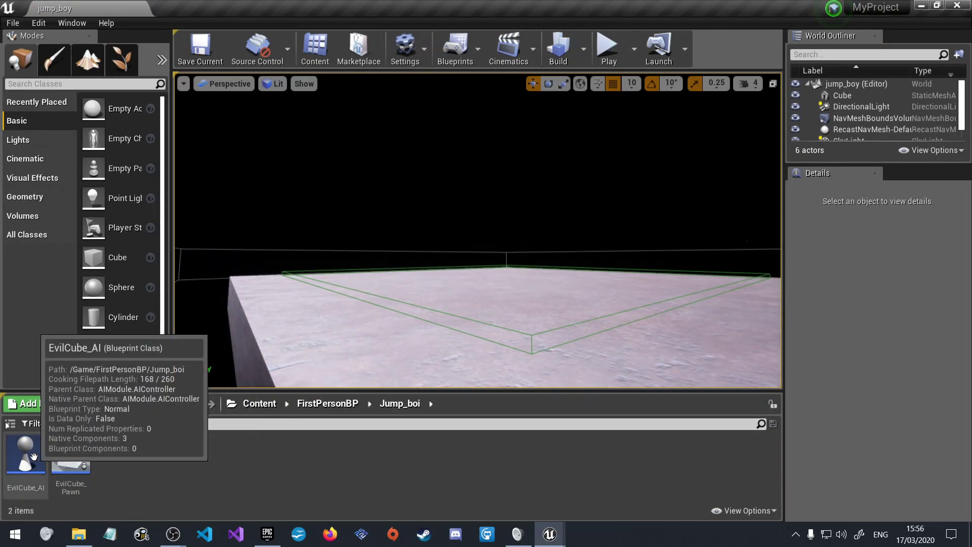
click(312, 403)
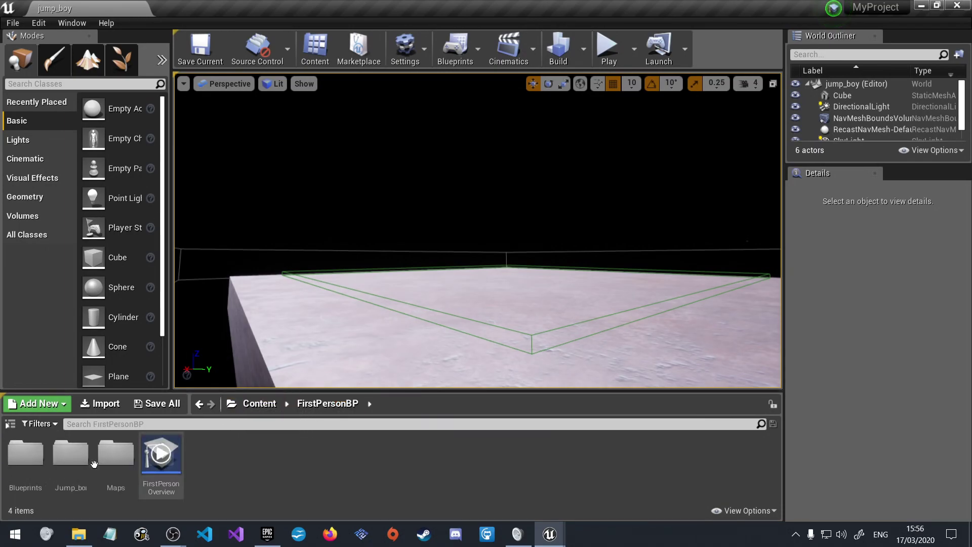
double_click(25, 453)
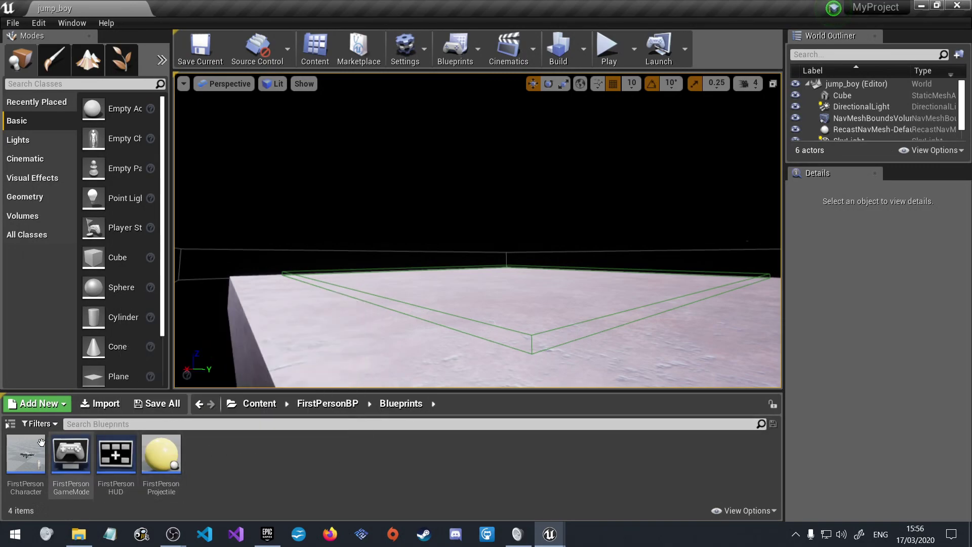
click(331, 403)
click(256, 404)
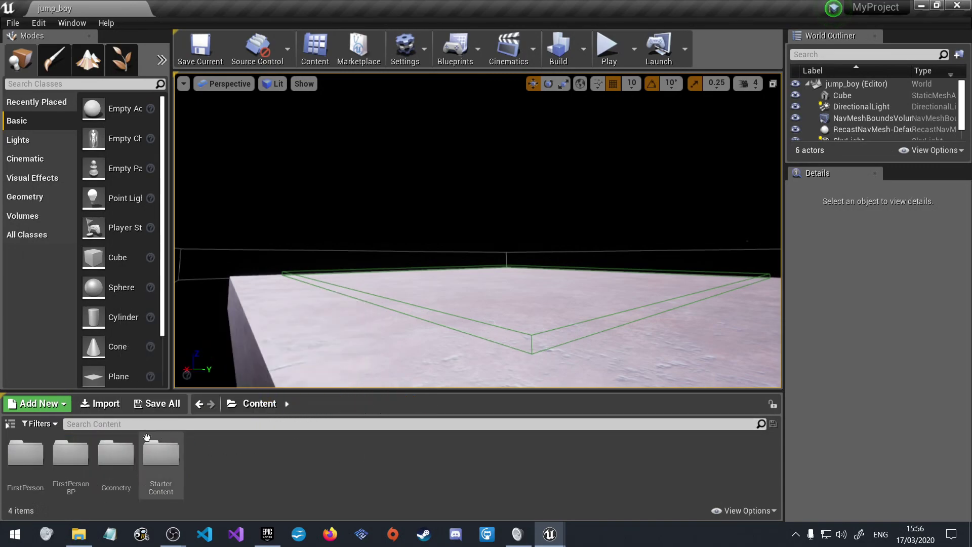
double_click(25, 455)
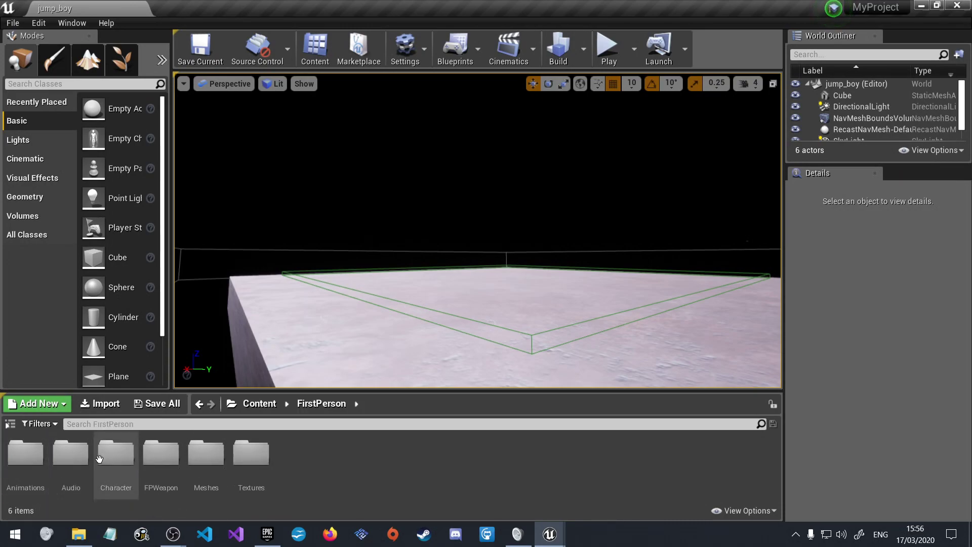
click(259, 404)
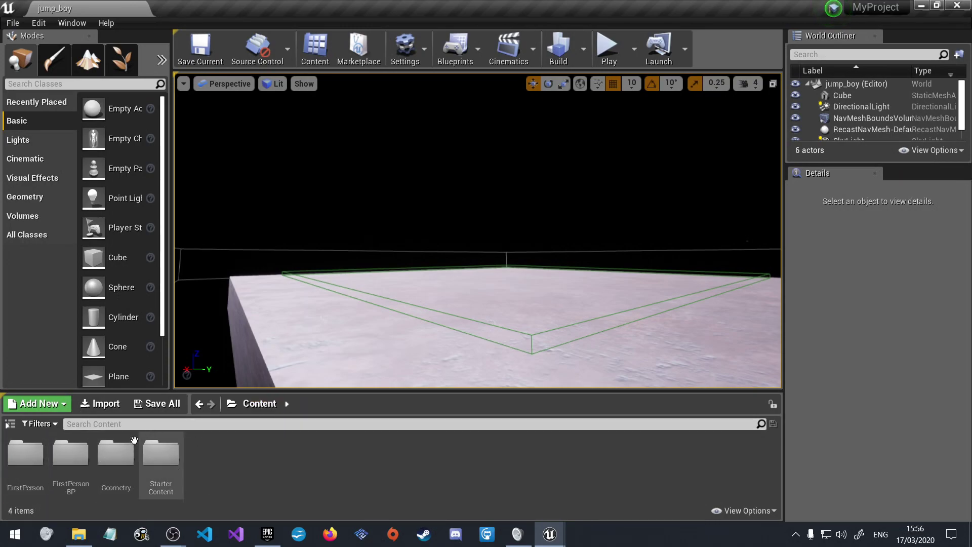
double_click(81, 452)
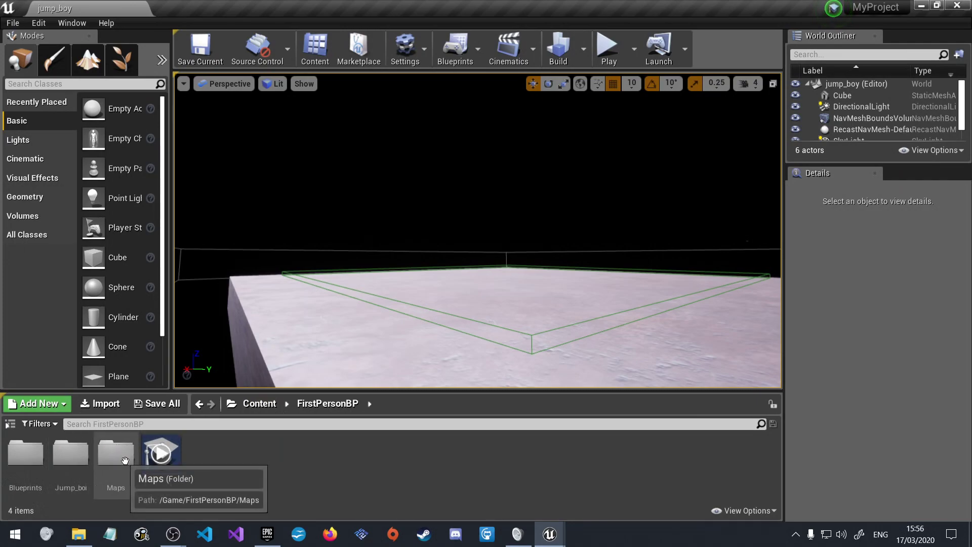
double_click(71, 452)
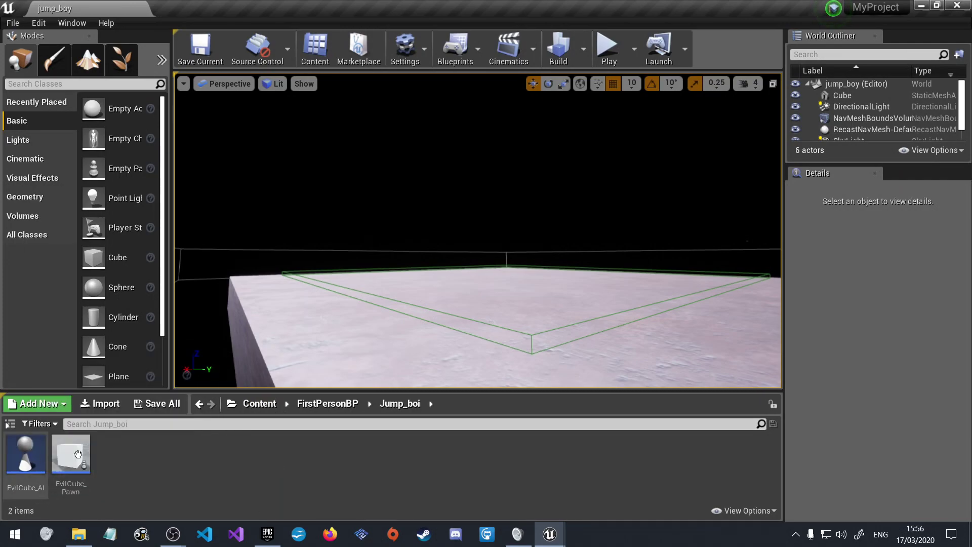
- Inspect the floor Cube, NavMeshBoundsVolume, RecastNavMesh and SkyLight actors in the level
click(504, 305)
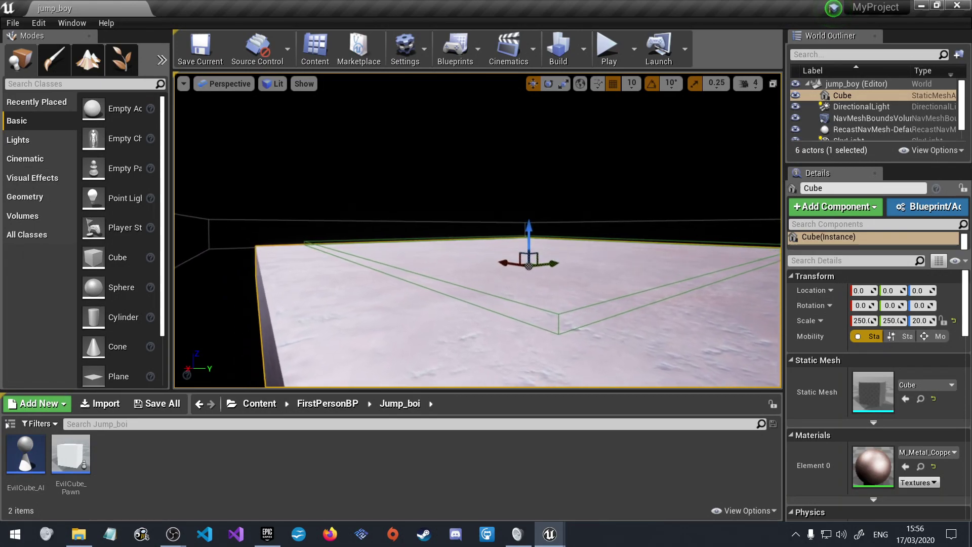
right_drag(570, 336, 570, 335)
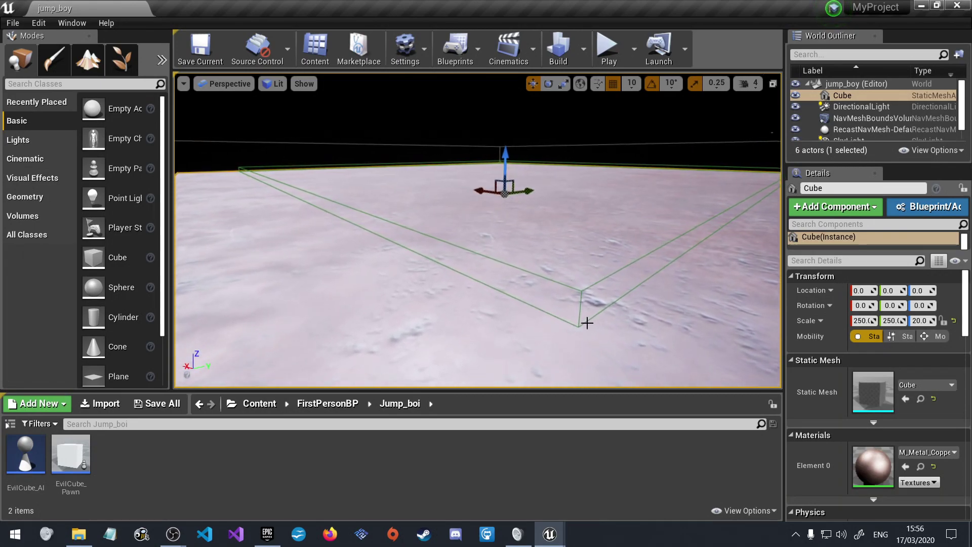
click(851, 120)
click(872, 129)
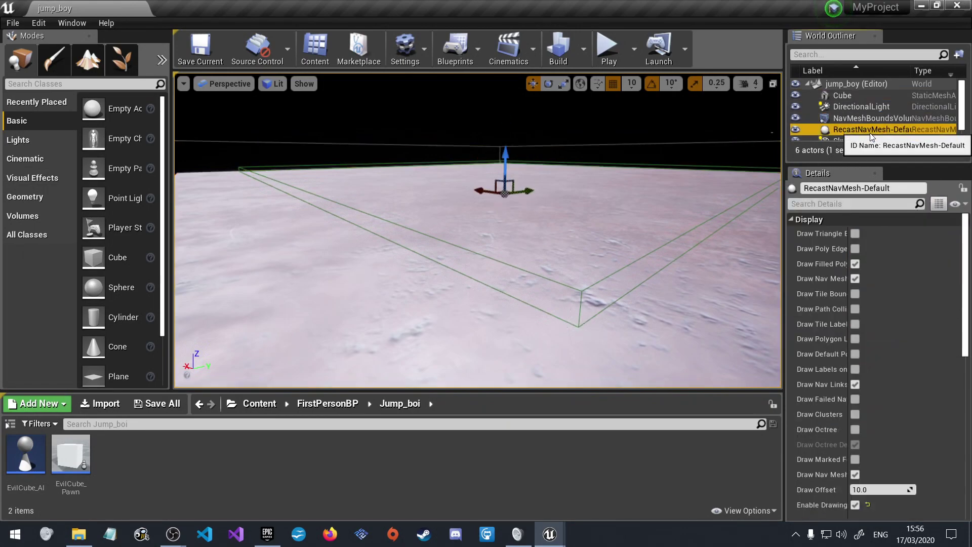
scroll(868, 126, down, 1)
click(868, 125)
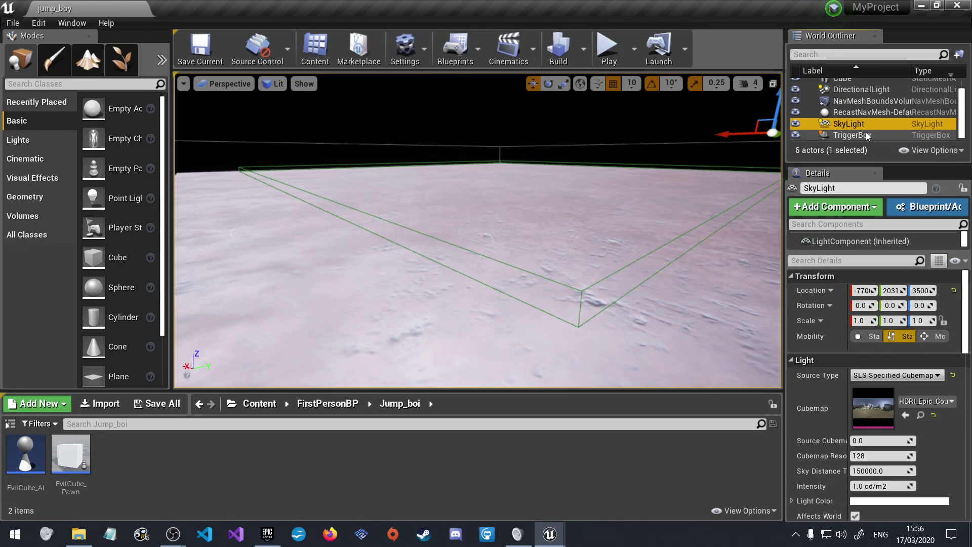
- Review the TriggerBox actor's settings, then minimise the MyProject editor
click(867, 135)
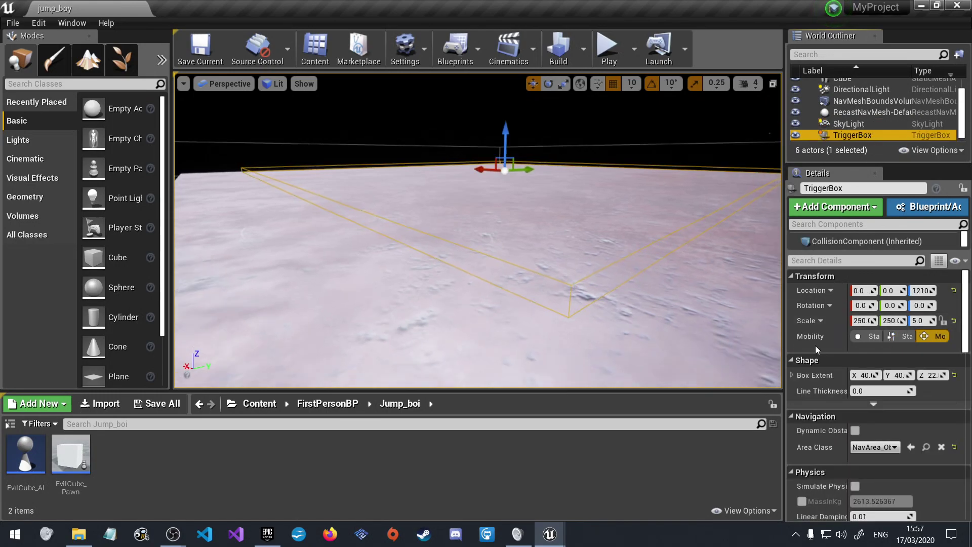
scroll(851, 375, down, 3)
scroll(859, 390, down, 2)
scroll(860, 390, down, 2)
scroll(860, 390, down, 2)
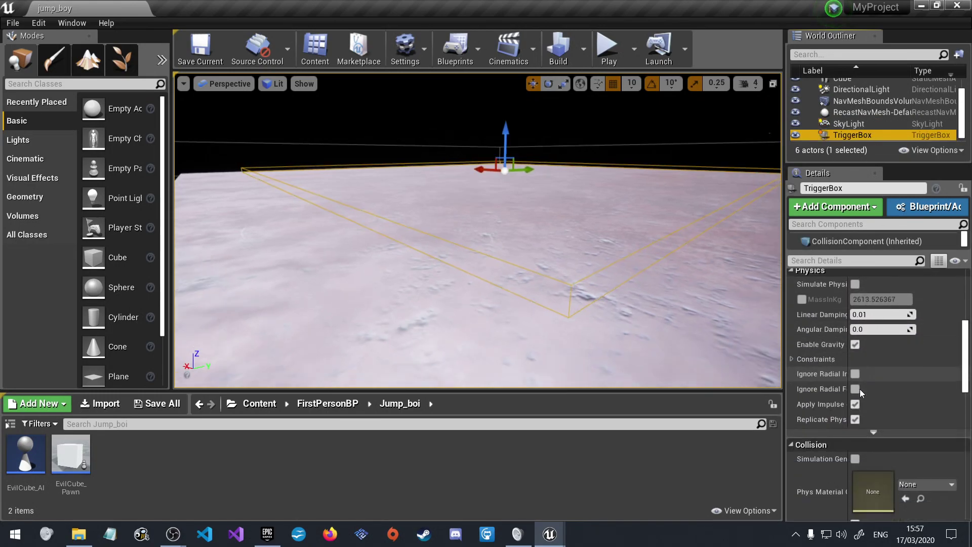
scroll(860, 389, down, 3)
scroll(860, 389, down, 3)
scroll(860, 389, down, 2)
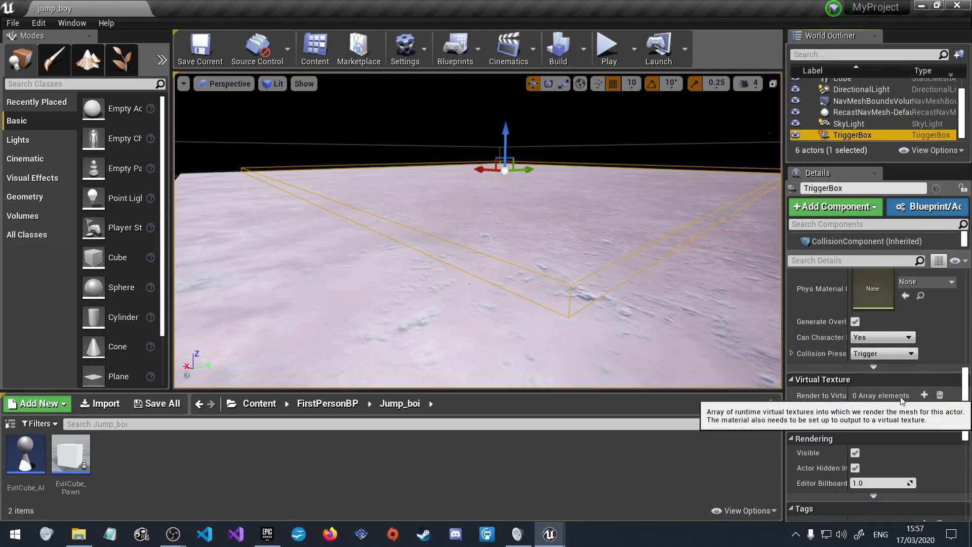
scroll(901, 400, down, 2)
scroll(899, 397, down, 3)
scroll(895, 387, down, 2)
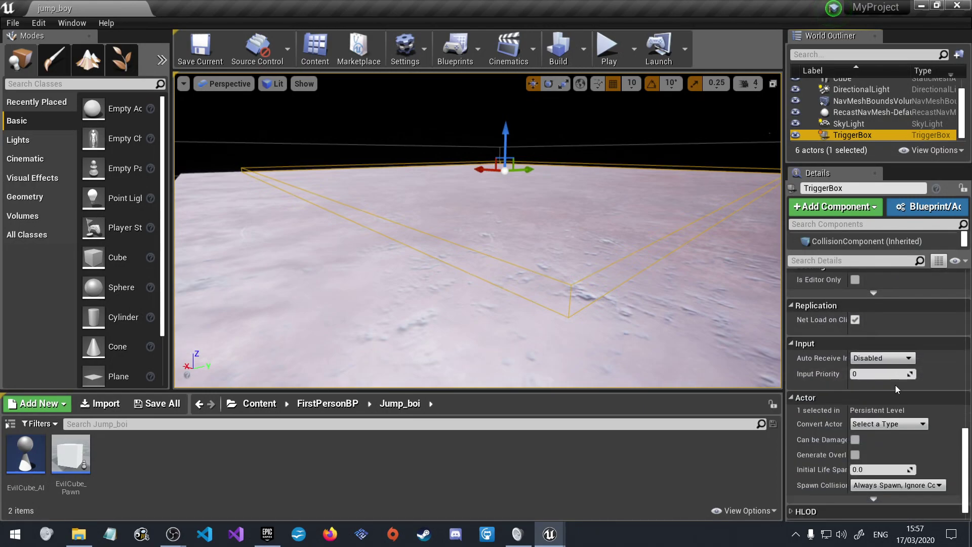
scroll(896, 385, down, 1)
click(968, 6)
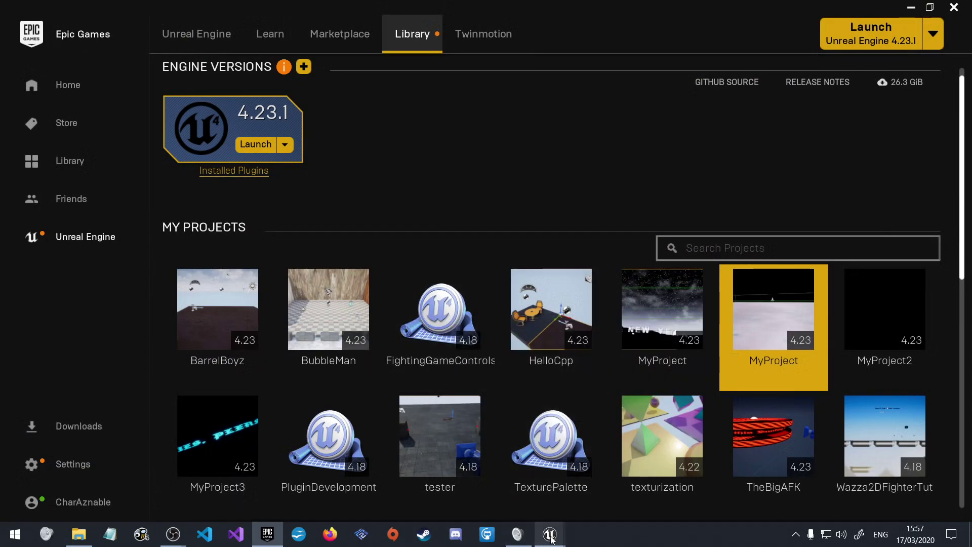
- Close MyProject choosing Don't Save, then view BubbleMan's LV_BM_Default arena at ground level
mouse_move(549, 534)
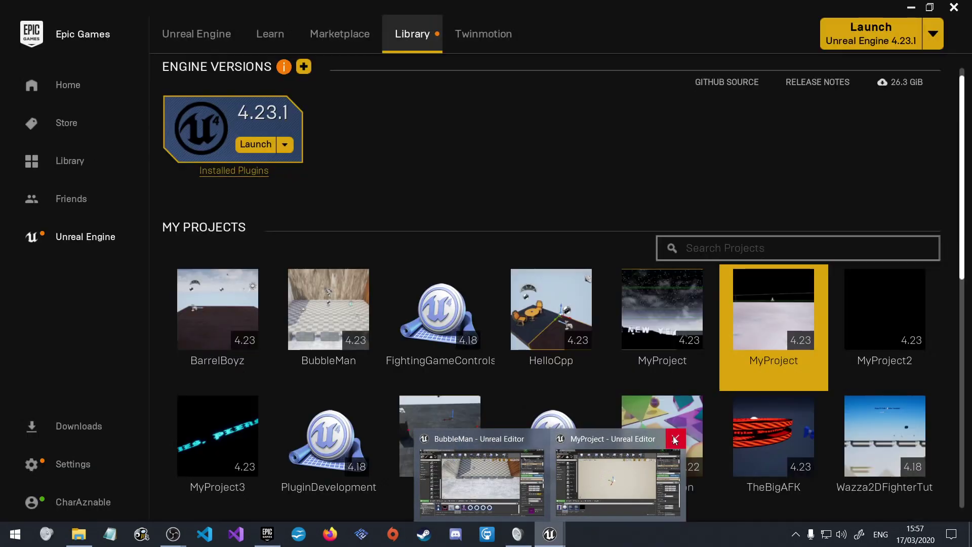
click(675, 439)
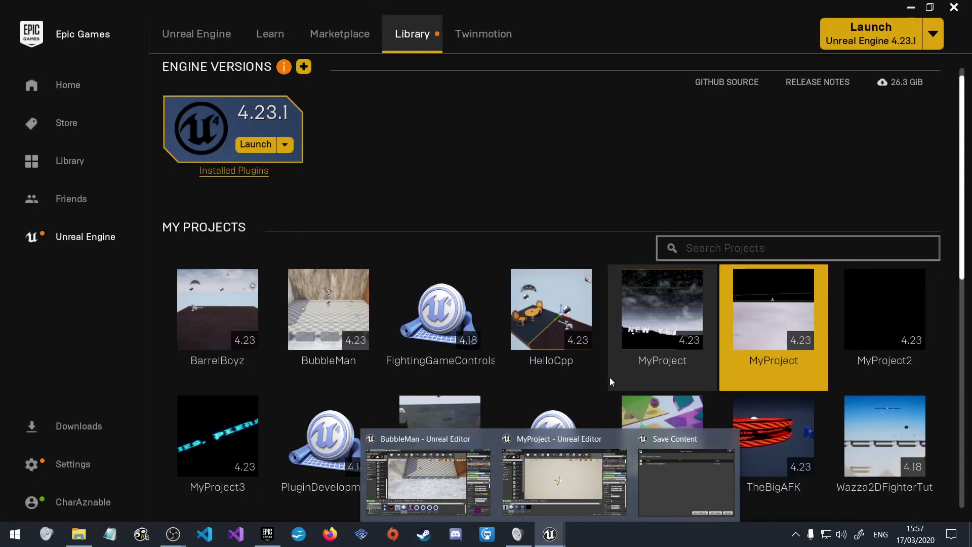
click(669, 456)
click(601, 379)
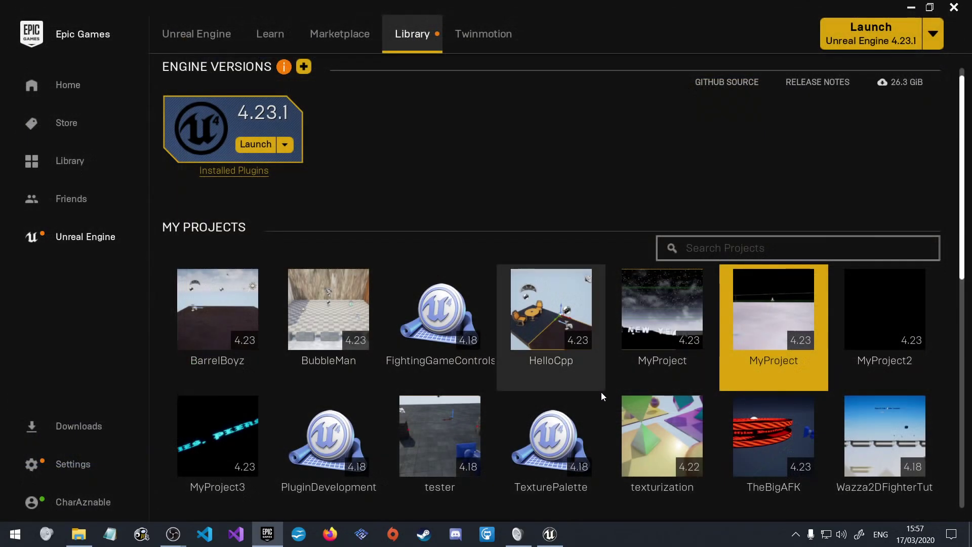
click(550, 534)
right_drag(538, 358, 455, 284)
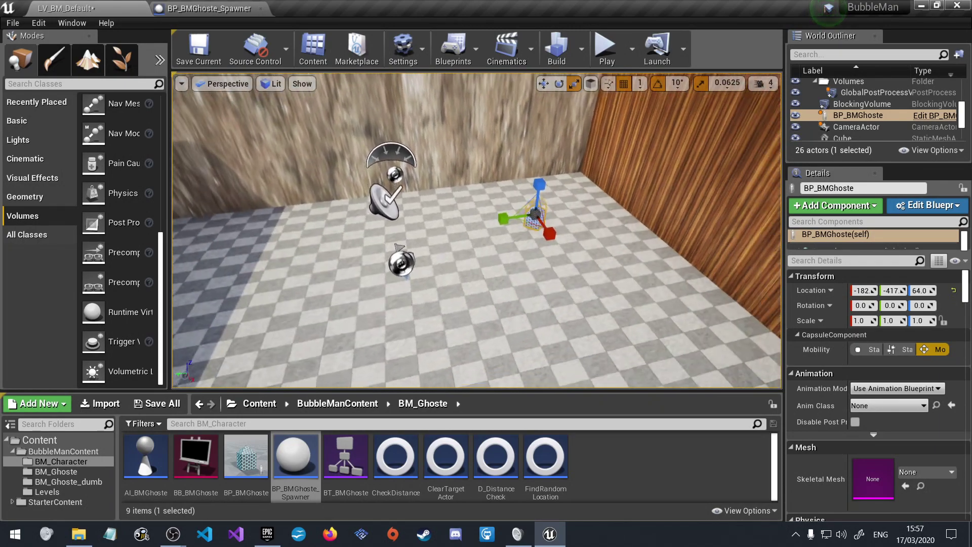
- Delete the BP_BMGhoste actor from LV_BM_Default and clear the Content Browser selection
right_drag(455, 283, 551, 374)
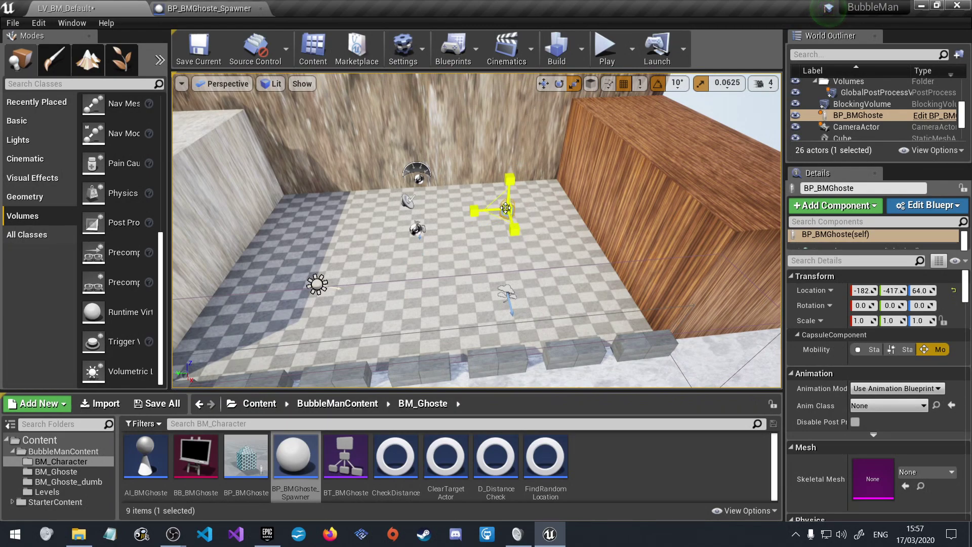
key(Delete)
drag(509, 312, 486, 284)
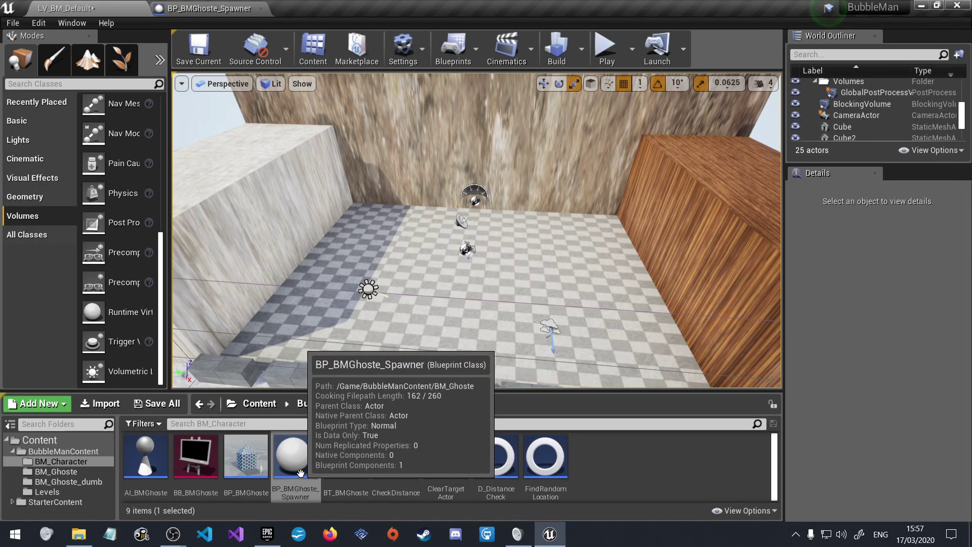
click(600, 479)
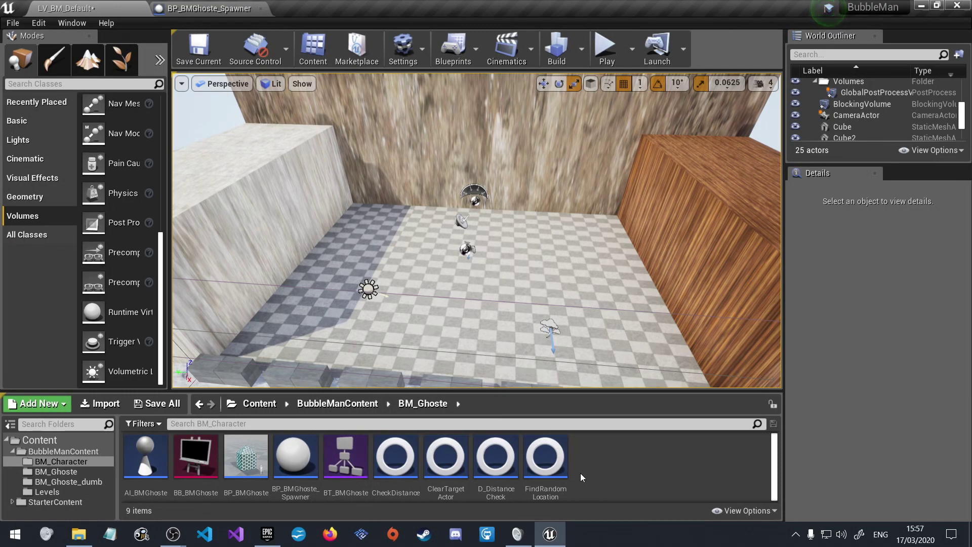
- Open BP_BMGhoste_Spawner's Event Graph and search all actions for 'get random lo' without context sensitivity
double_click(307, 464)
click(317, 77)
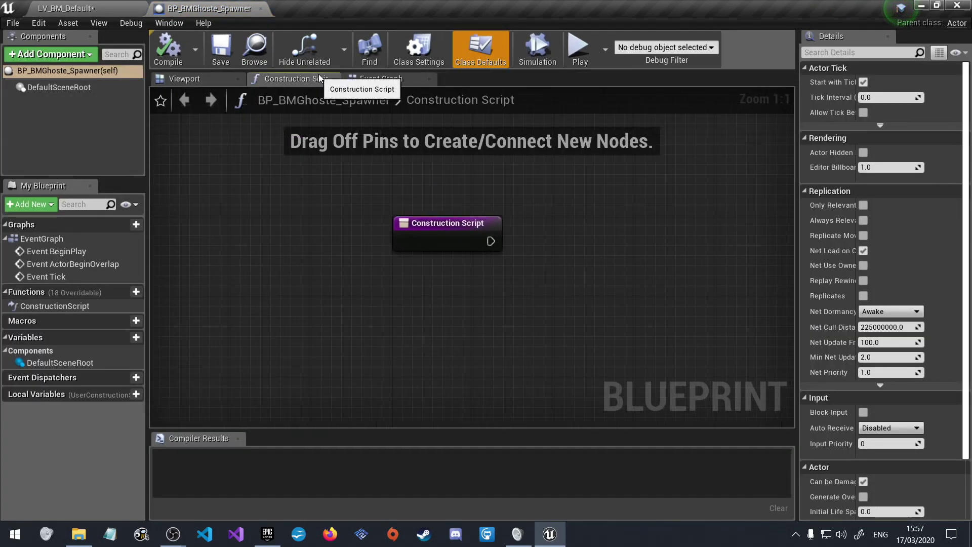
click(381, 79)
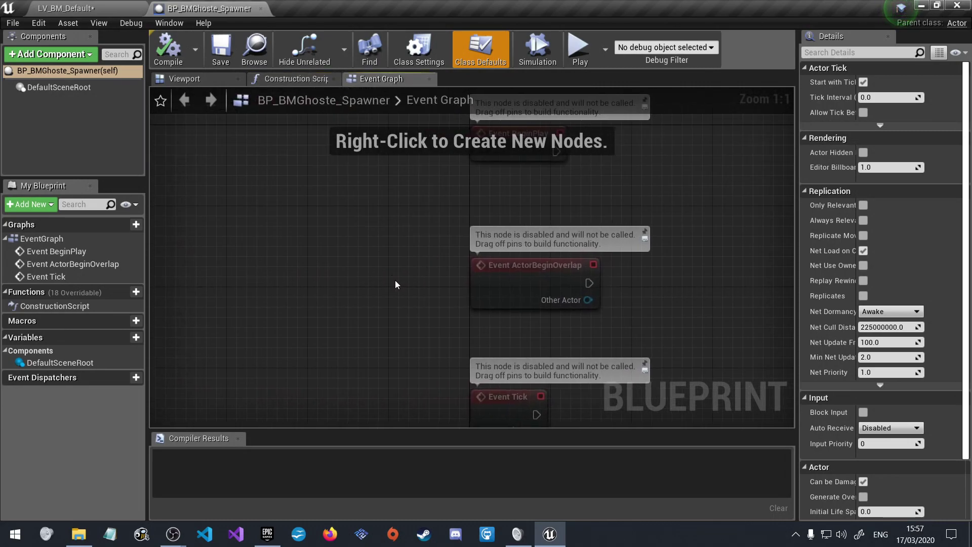
right_click(495, 303)
text(g)
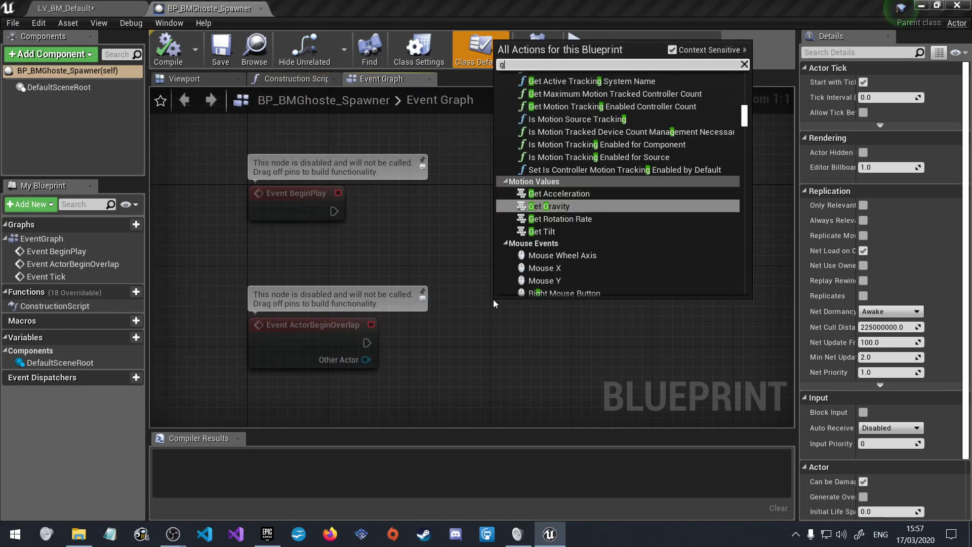
text(et randowm)
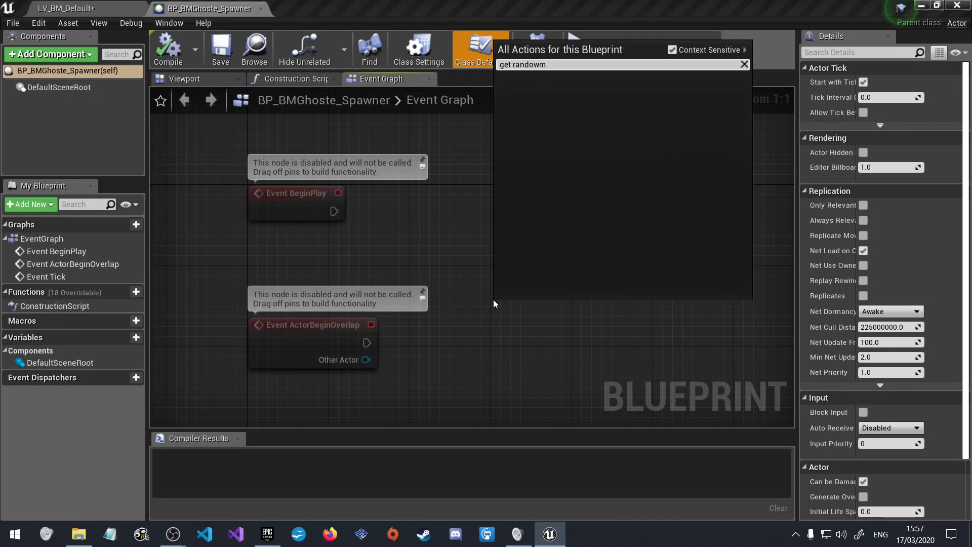
key(BackSpace)
key(BackSpace)
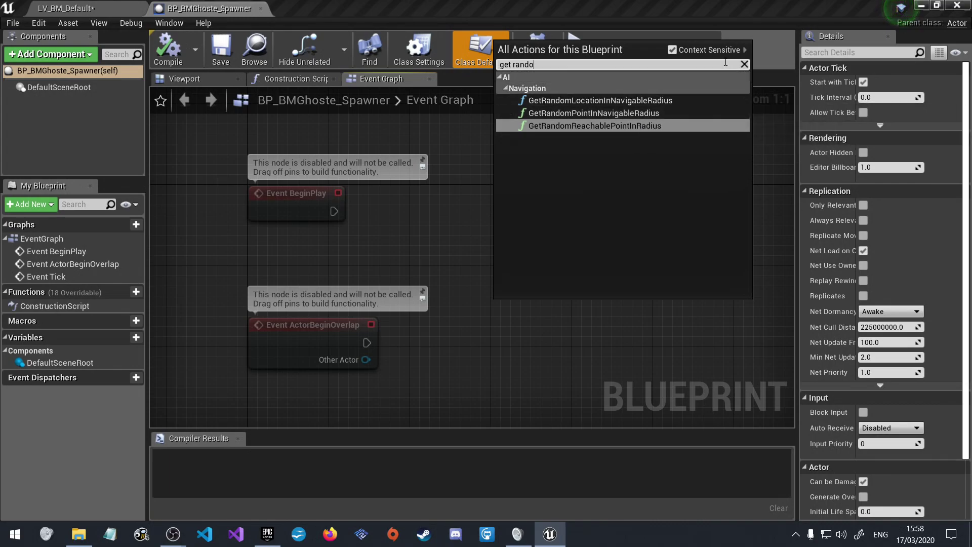
click(672, 49)
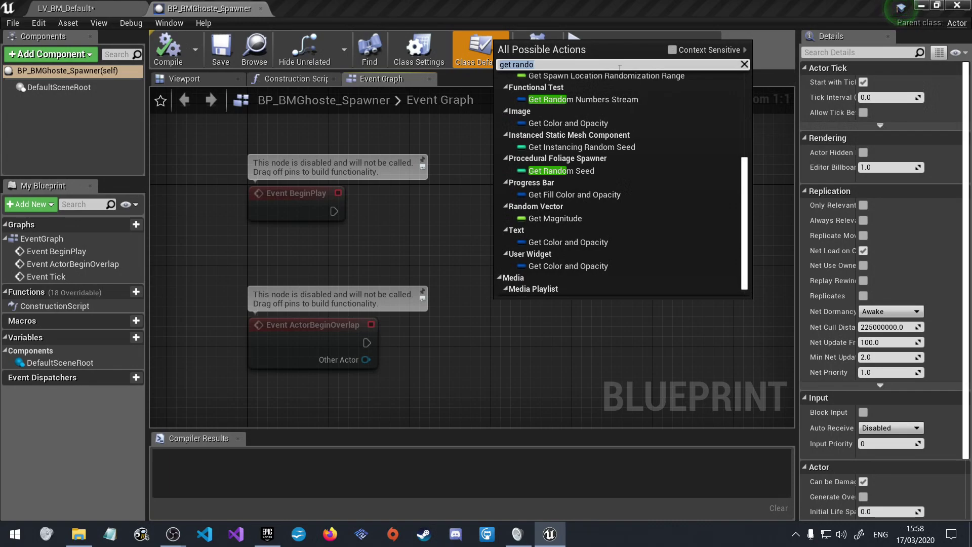
text(m loca)
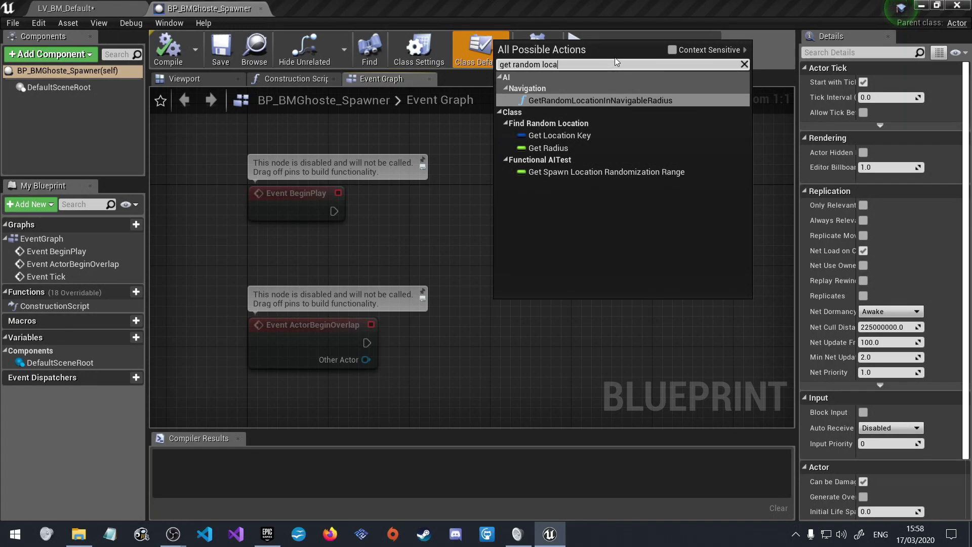
- Bring BP_BMGhoste_Spawner back and inspect its Viewport's DefaultSceneRoot details
click(109, 9)
click(193, 6)
click(184, 78)
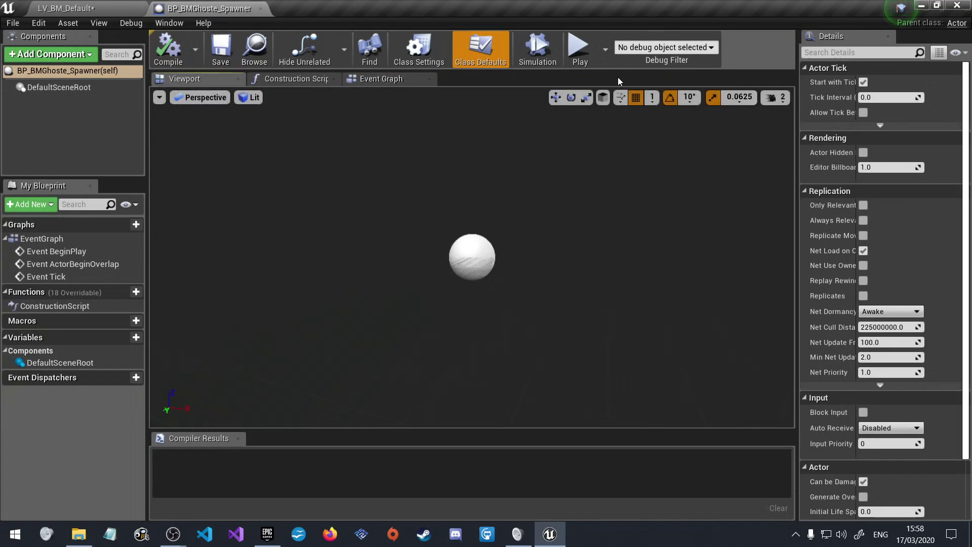
click(63, 71)
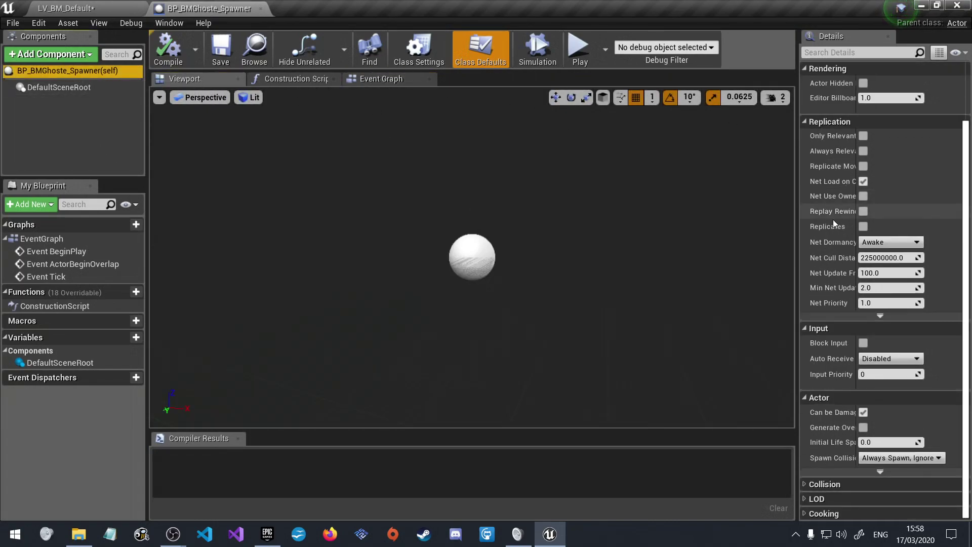
scroll(830, 226, down, 3)
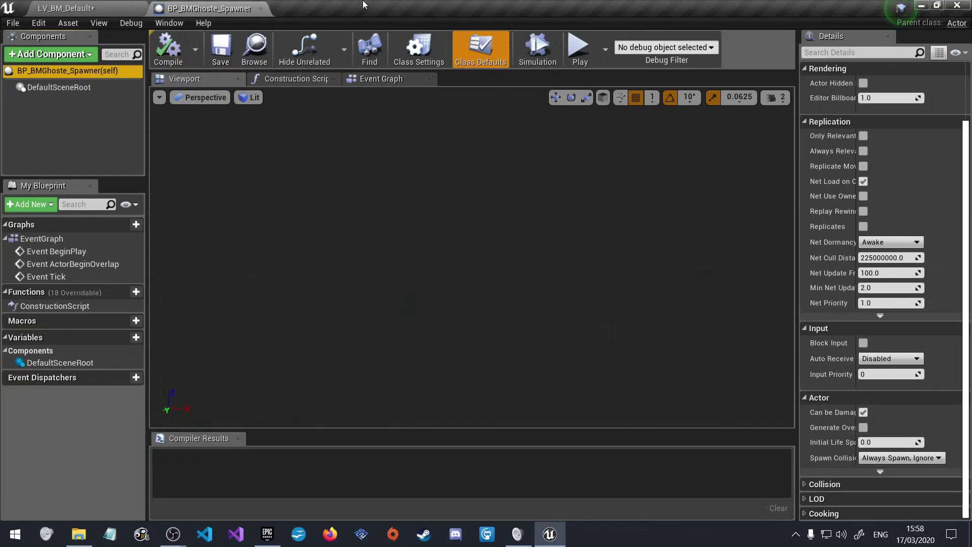
- Close the BP_BMGhoste_Spawner editor and delete that asset from the Content Browser
click(259, 8)
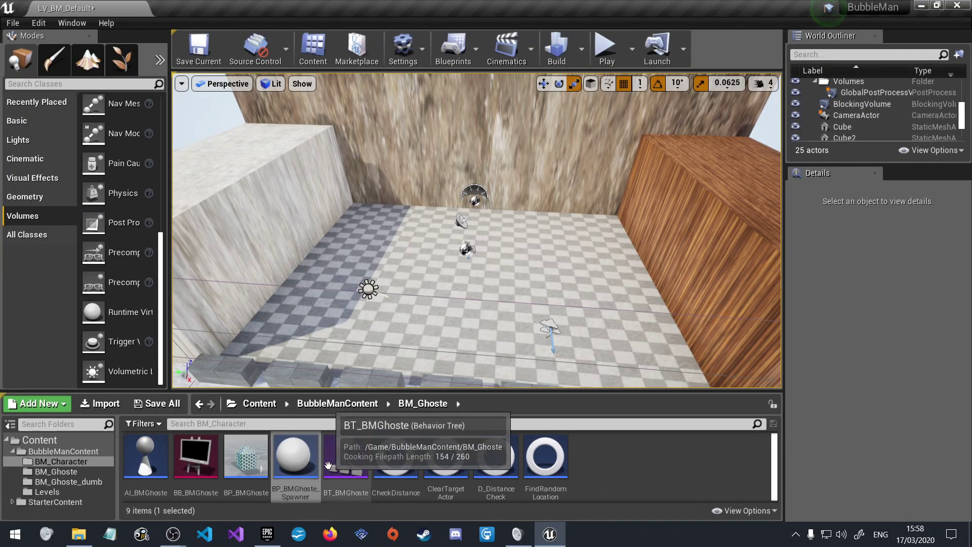
click(299, 456)
key(Delete)
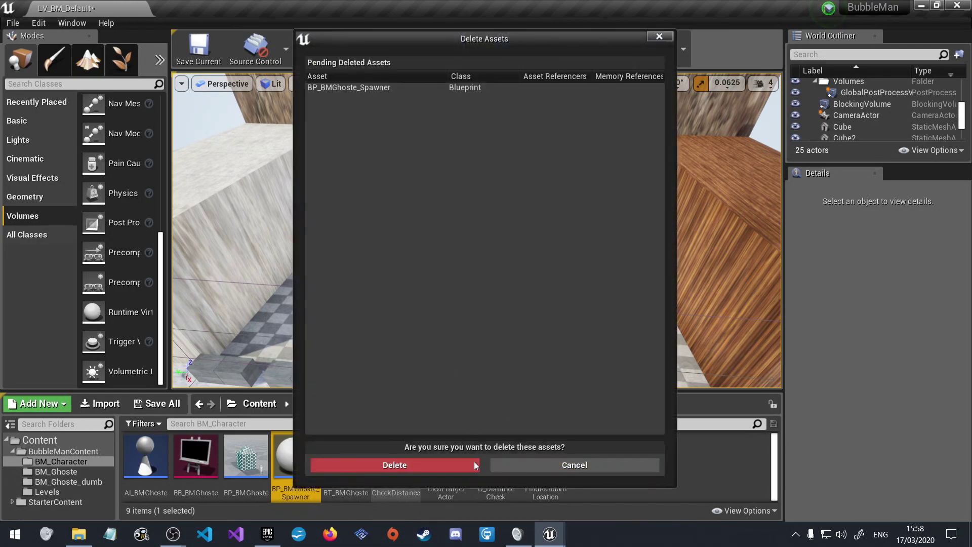
click(424, 465)
- Create a TriggerBox Blueprint named BP_GhosteSpawner and drop it by the level's left wall
right_click(557, 468)
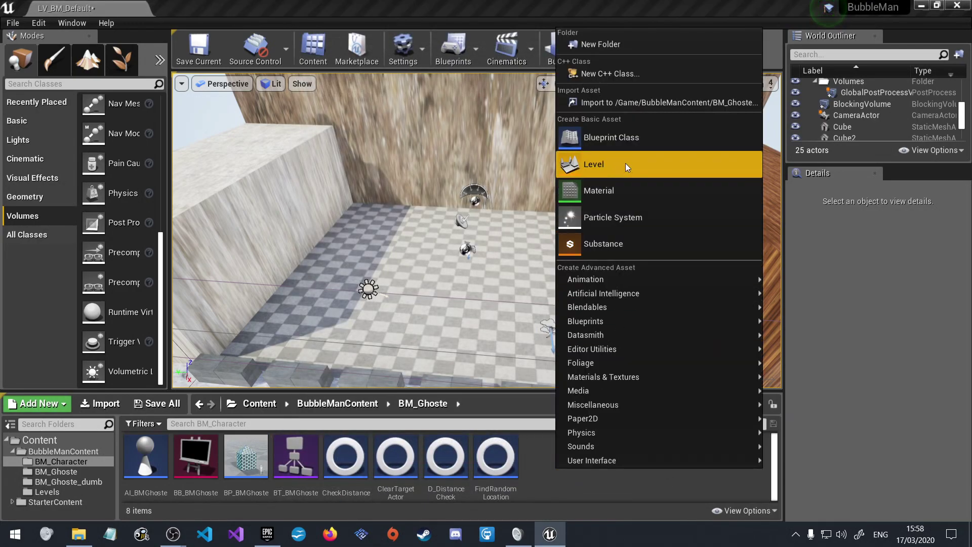
mouse_move(649, 279)
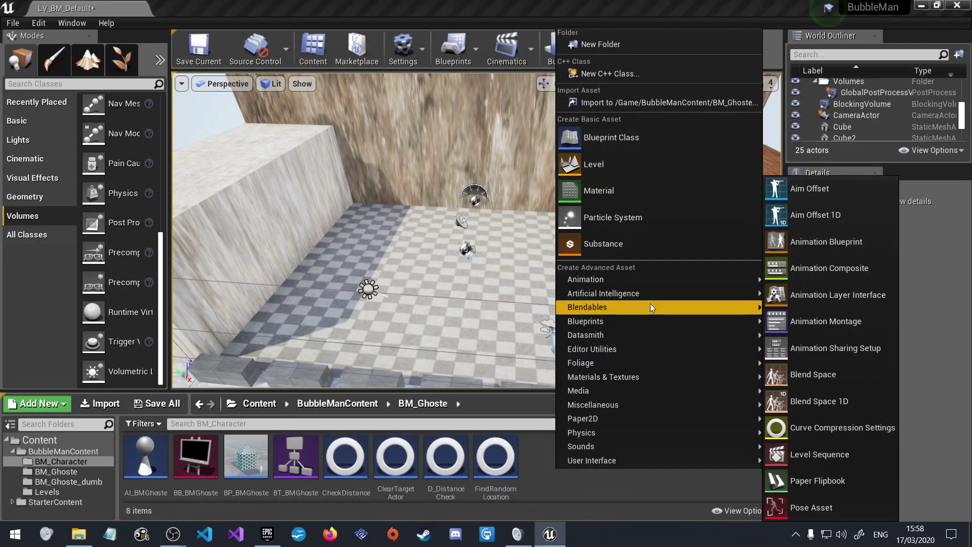
click(613, 137)
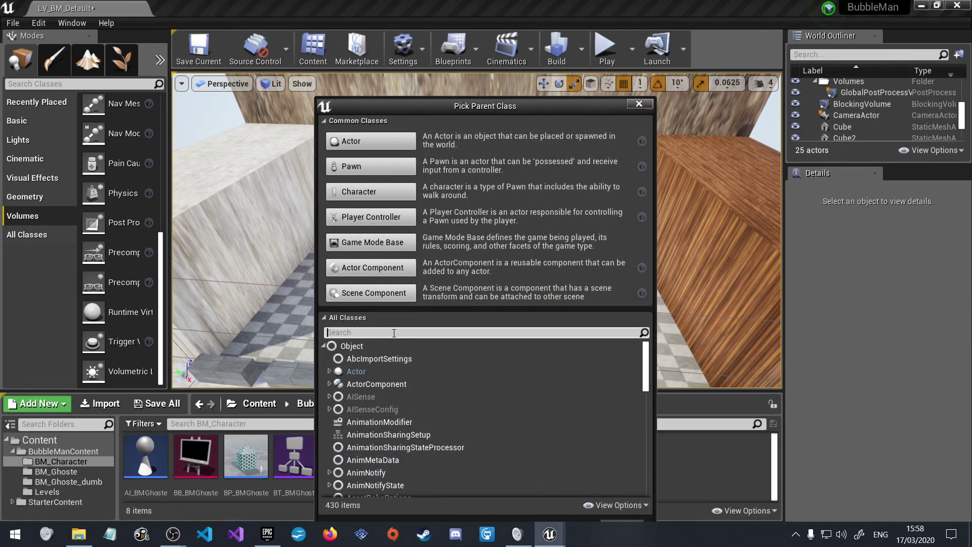
text(trigger)
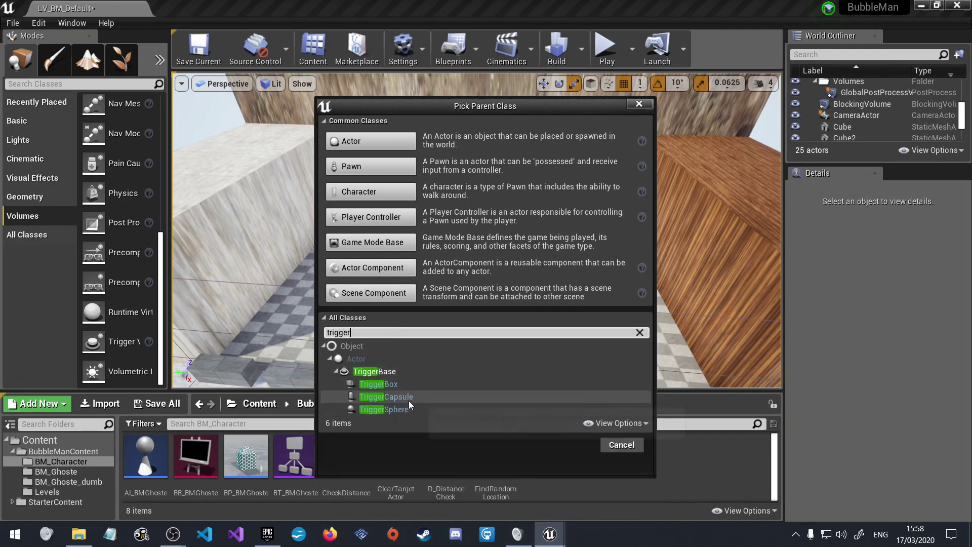
click(415, 384)
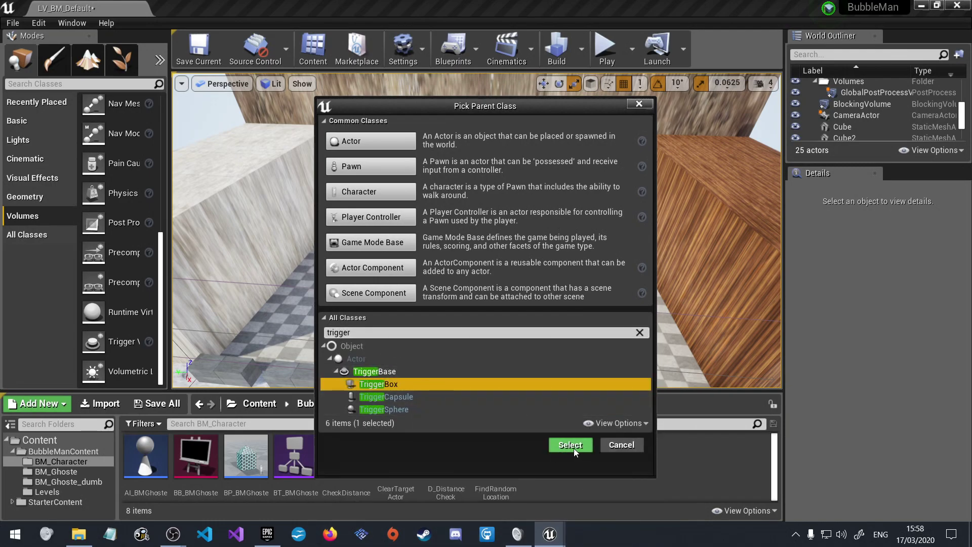
click(570, 446)
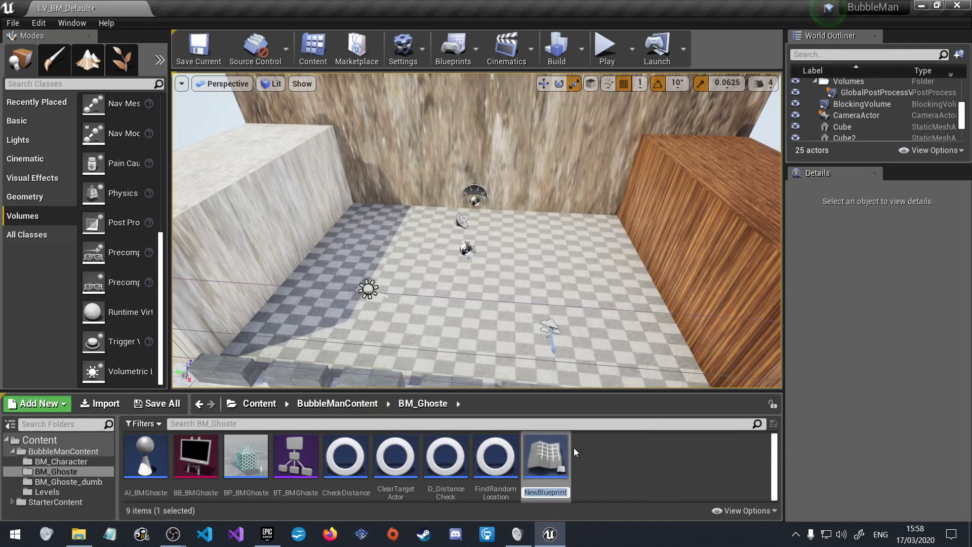
text(BP_Gho)
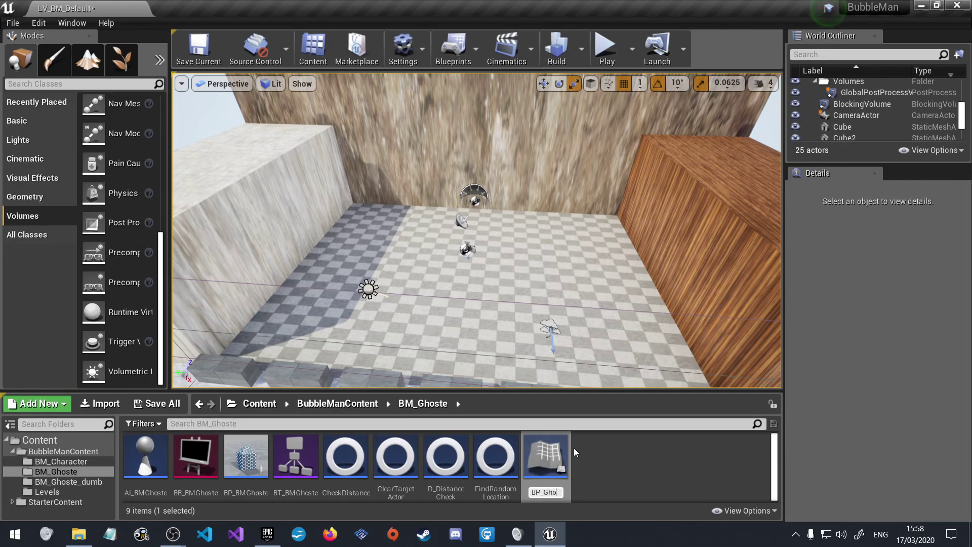
text(ste_)
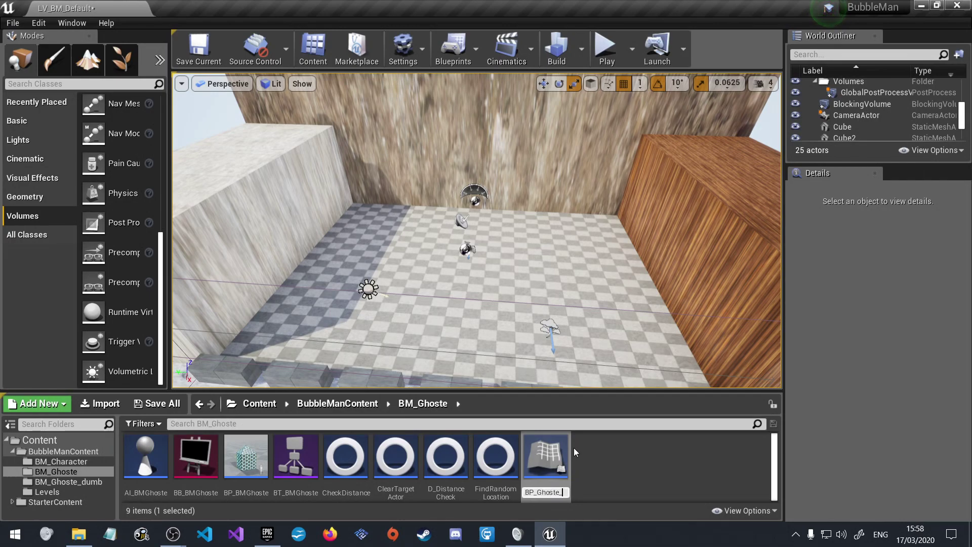
text(Spa)
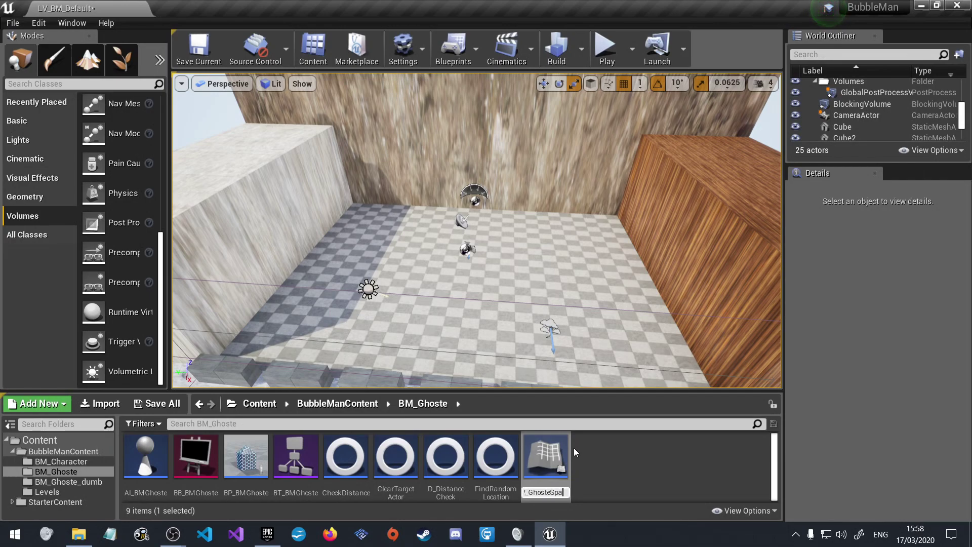
text(wner)
key(Return)
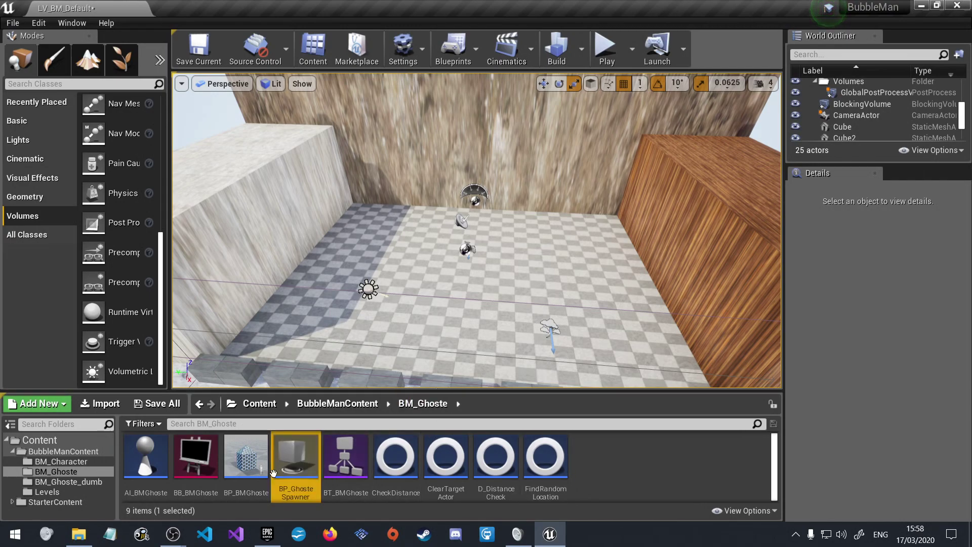
mouse_move(296, 456)
mouse_down()
mouse_move(370, 276)
mouse_move(363, 226)
mouse_up()
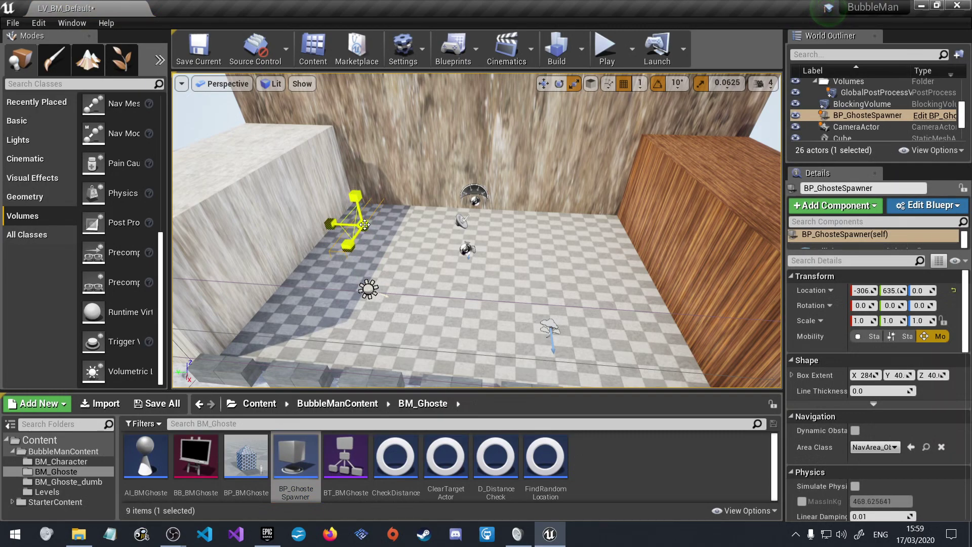
- Move BP_GhosteSpawner down onto the floor and along the left wall
key(w)
mouse_move(362, 227)
mouse_down()
mouse_move(354, 249)
mouse_move(350, 204)
mouse_up()
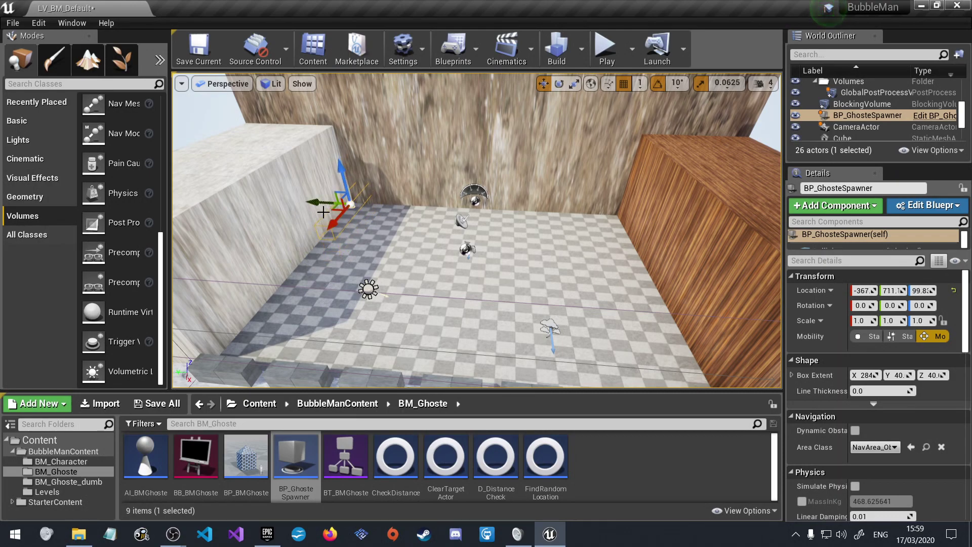
drag(345, 182, 347, 191)
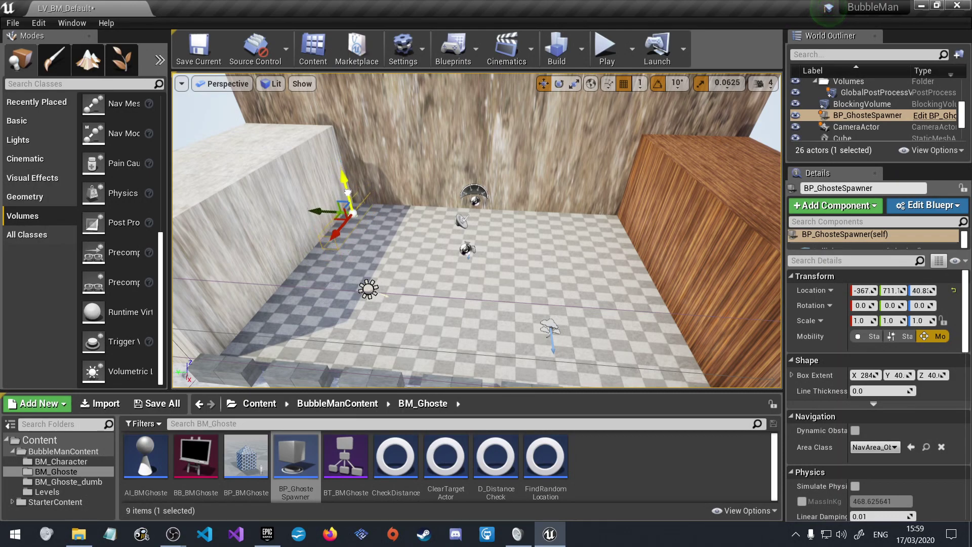
mouse_move(337, 228)
mouse_down()
mouse_move(272, 312)
mouse_move(297, 273)
mouse_up()
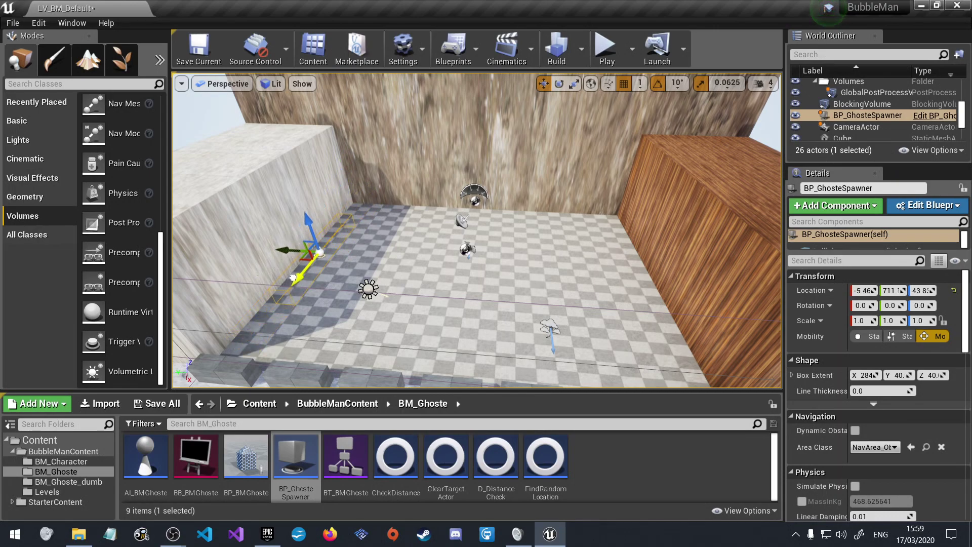
- Scale the trigger box into a long, low 513 × 84 × 22 strip at about Z 30.8
key(e)
key(r)
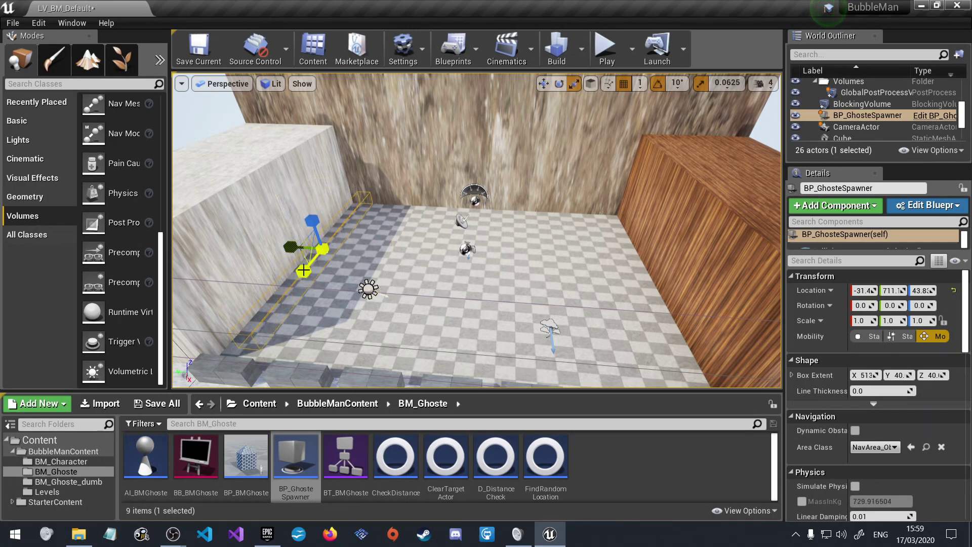
drag(323, 248, 337, 249)
key(w)
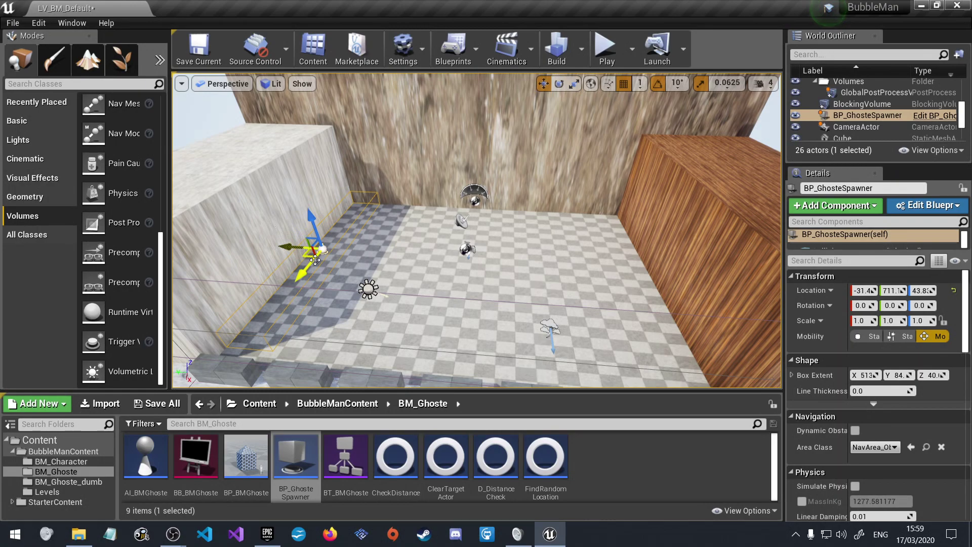
drag(314, 259, 316, 265)
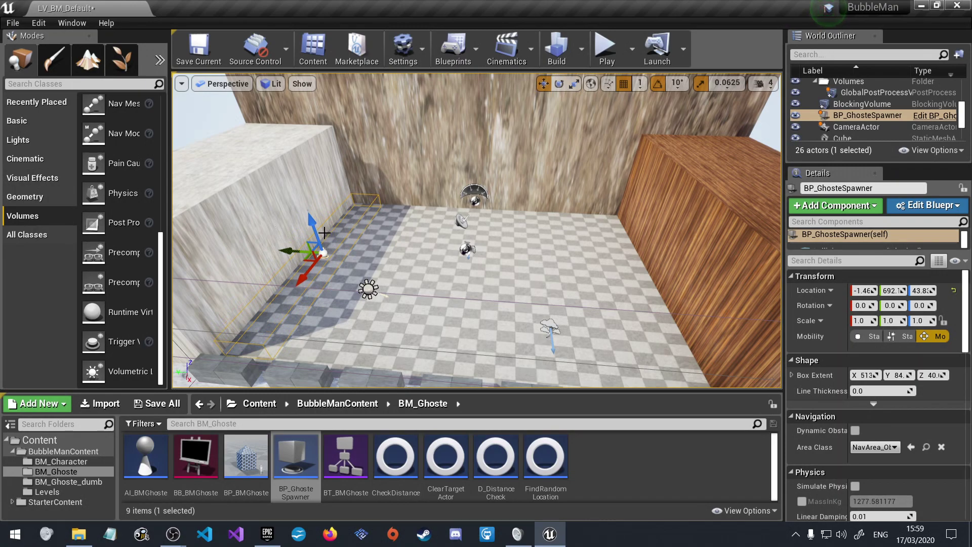
key(e)
key(r)
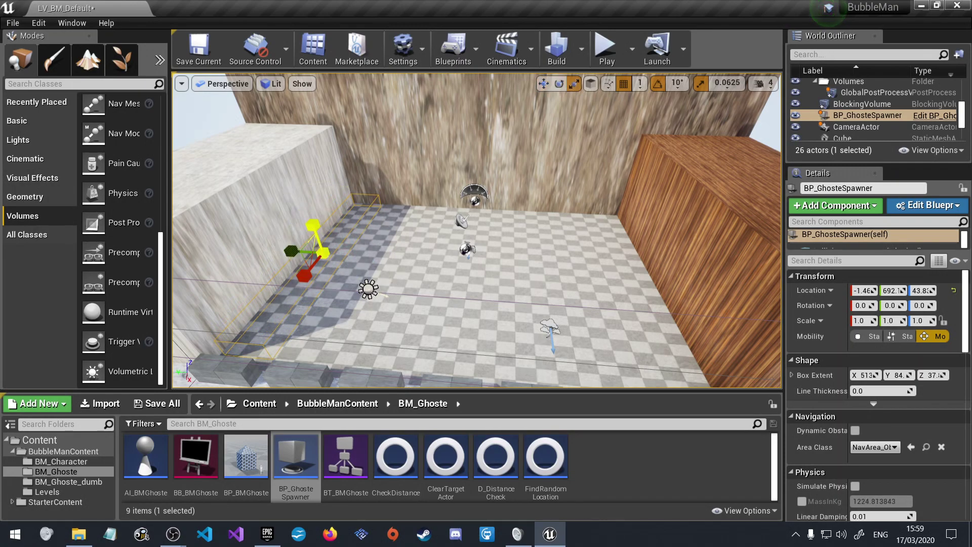
drag(313, 225, 313, 228)
key(w)
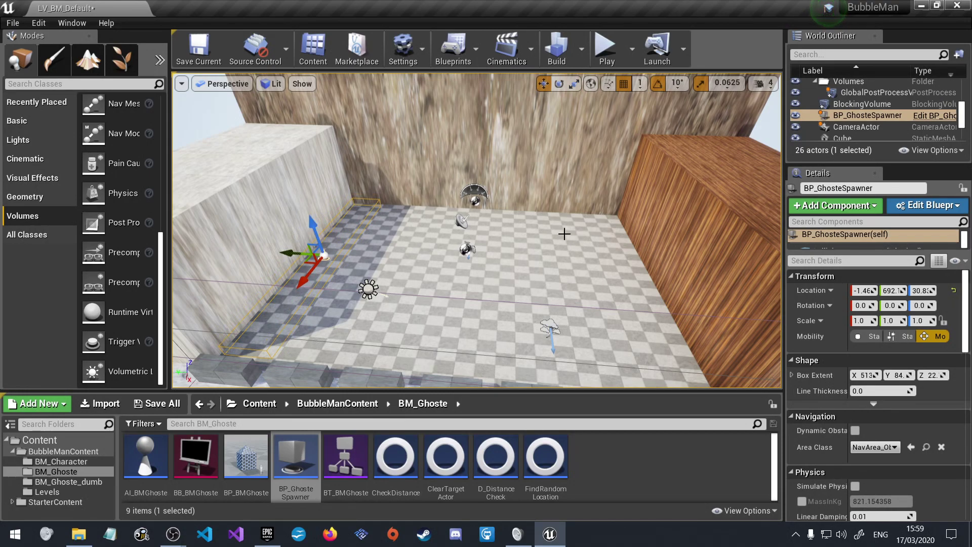
scroll(897, 115, up, 5)
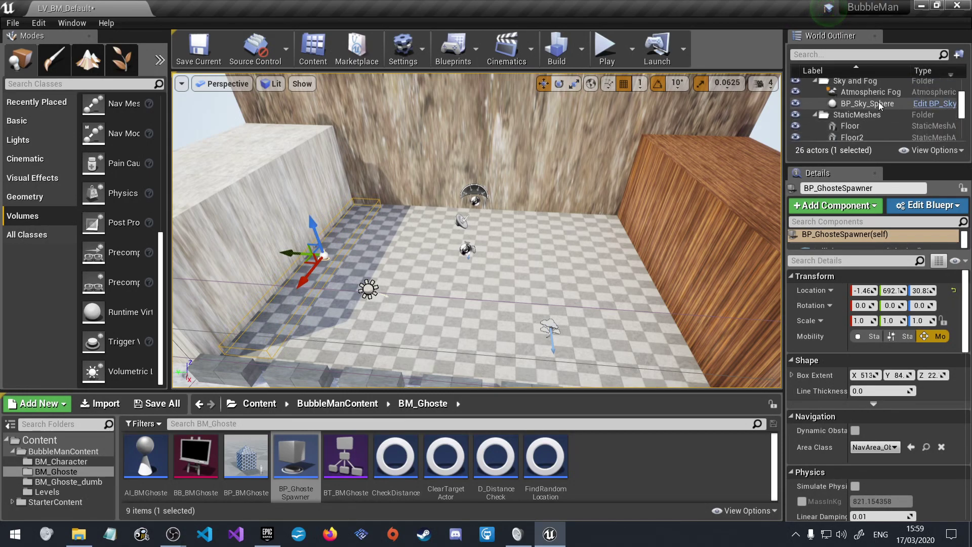
scroll(879, 105, up, 5)
scroll(835, 101, up, 3)
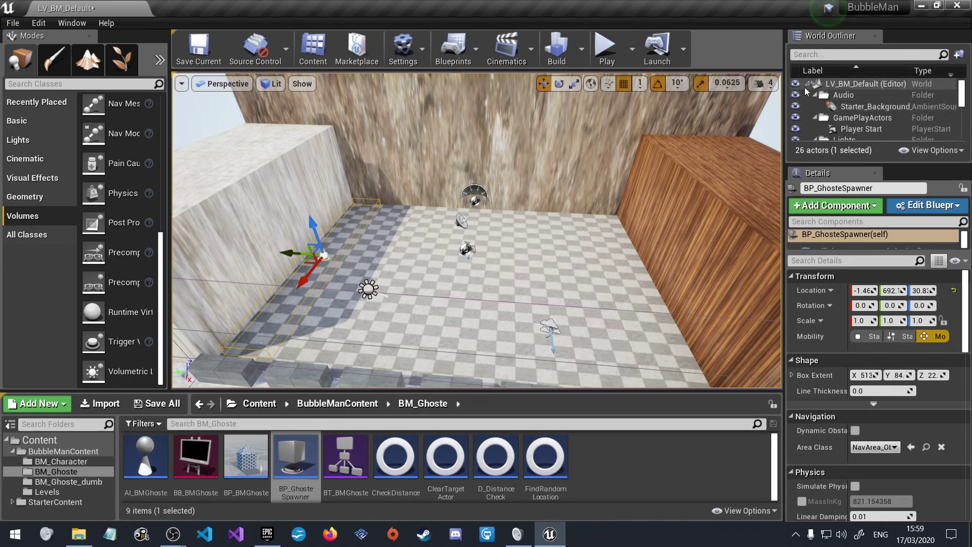
click(815, 94)
click(814, 106)
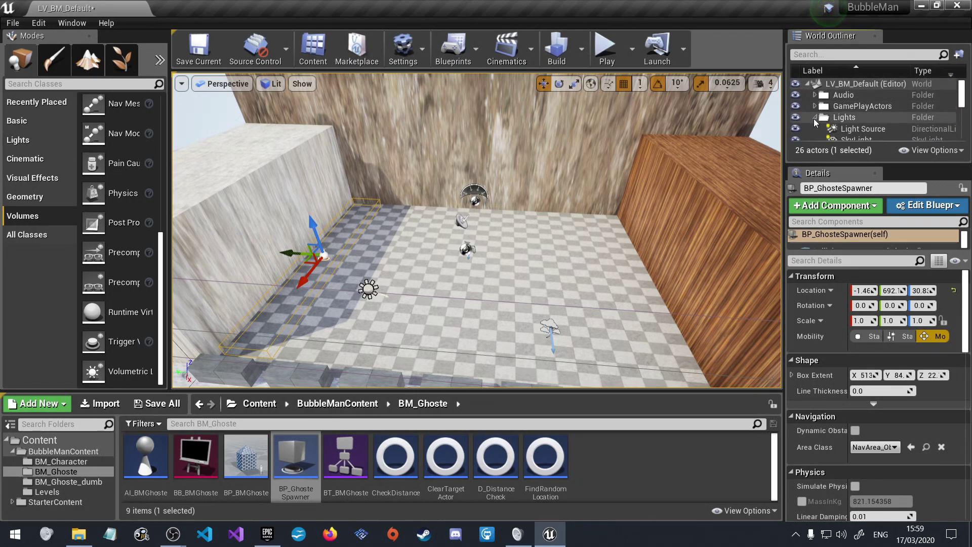
click(814, 118)
scroll(815, 117, down, 1)
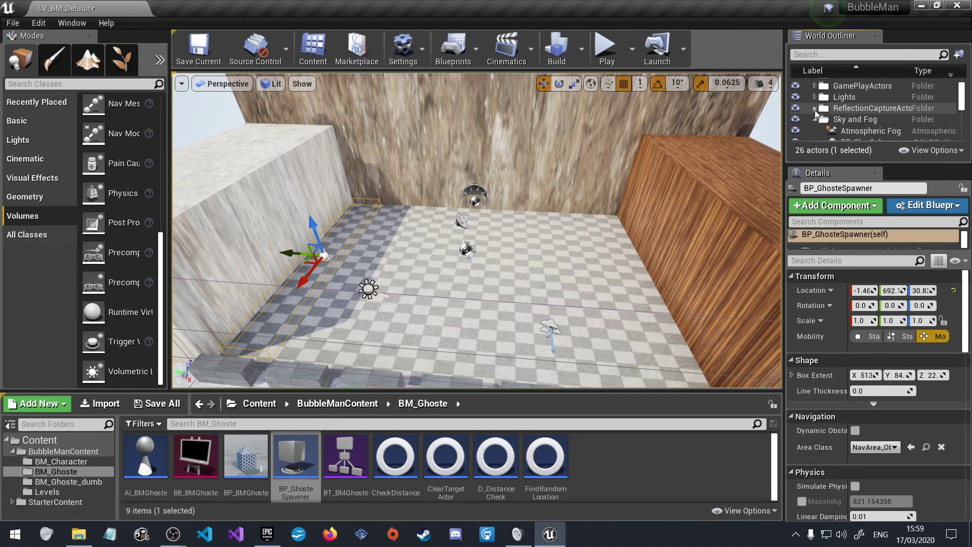
click(815, 119)
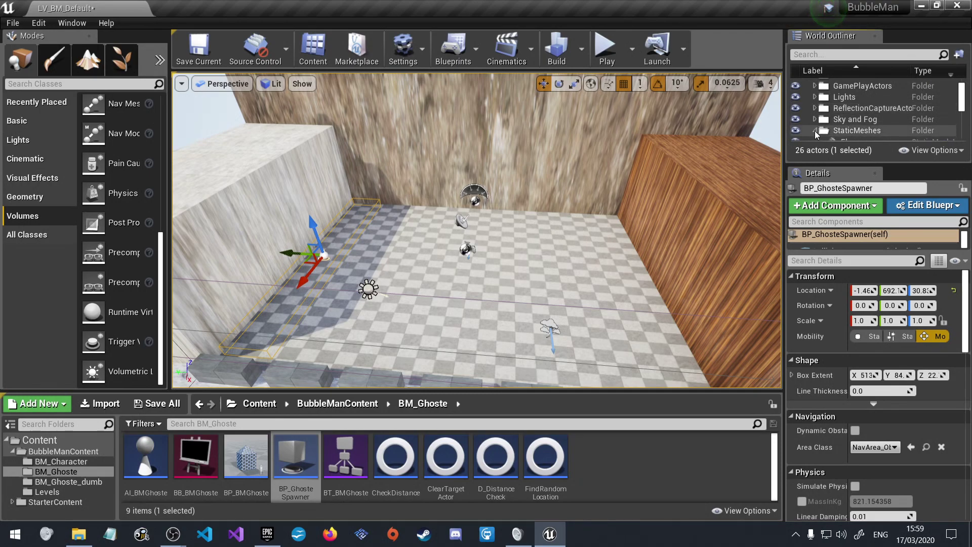
scroll(816, 127, down, 5)
scroll(817, 121, up, 1)
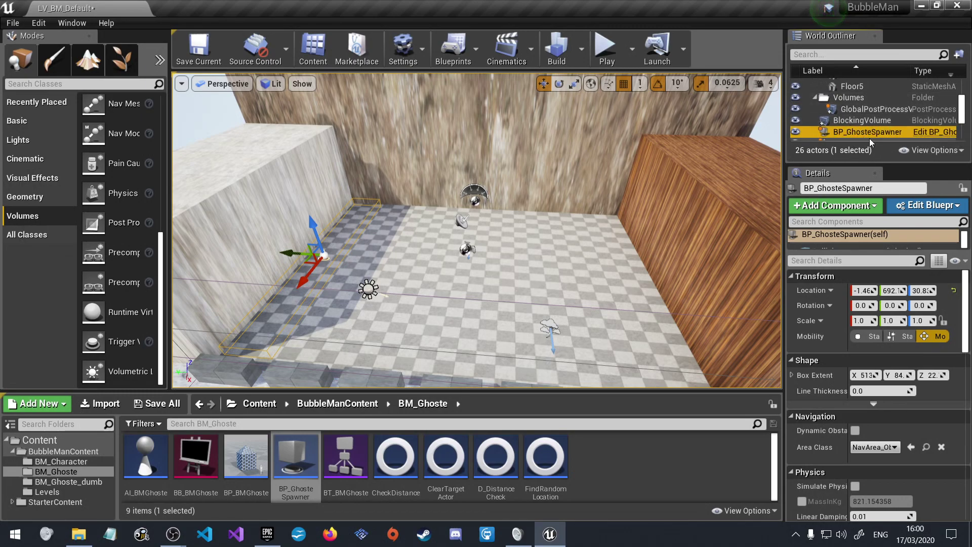
scroll(868, 126, down, 1)
scroll(881, 132, down, 1)
scroll(881, 132, down, 1)
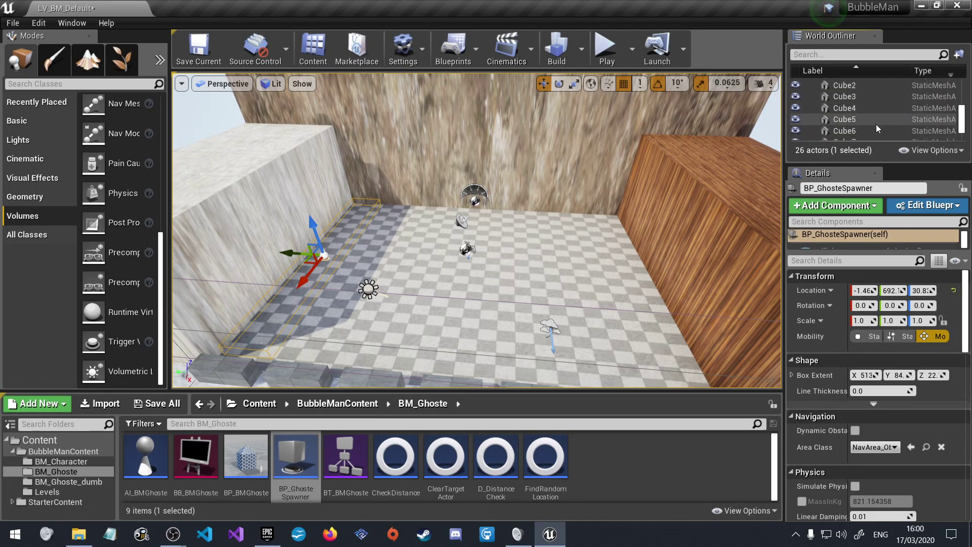
scroll(878, 128, down, 1)
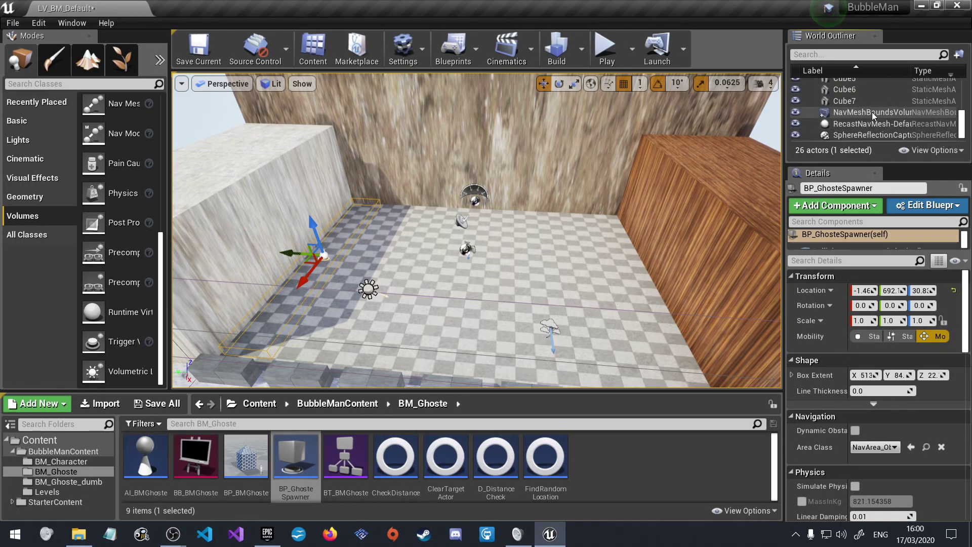
click(872, 113)
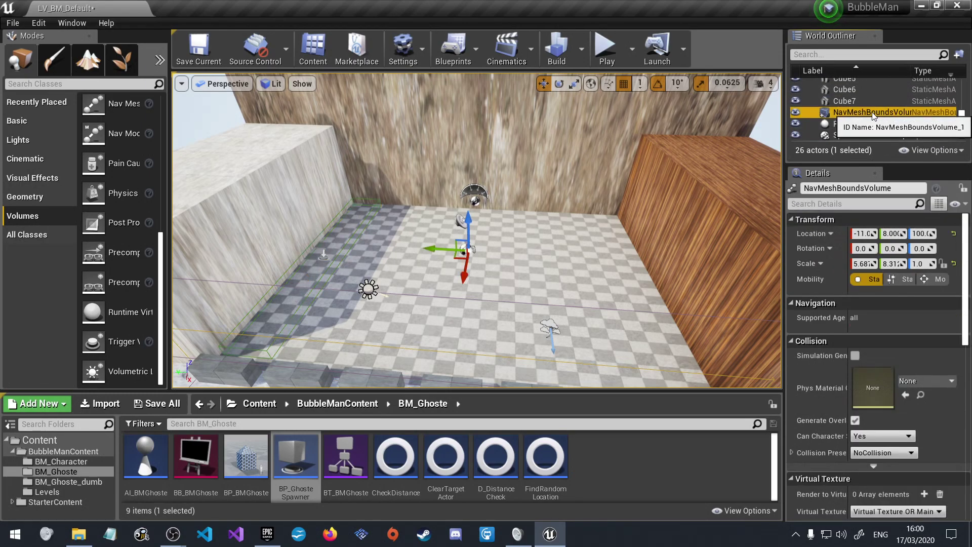
double_click(823, 113)
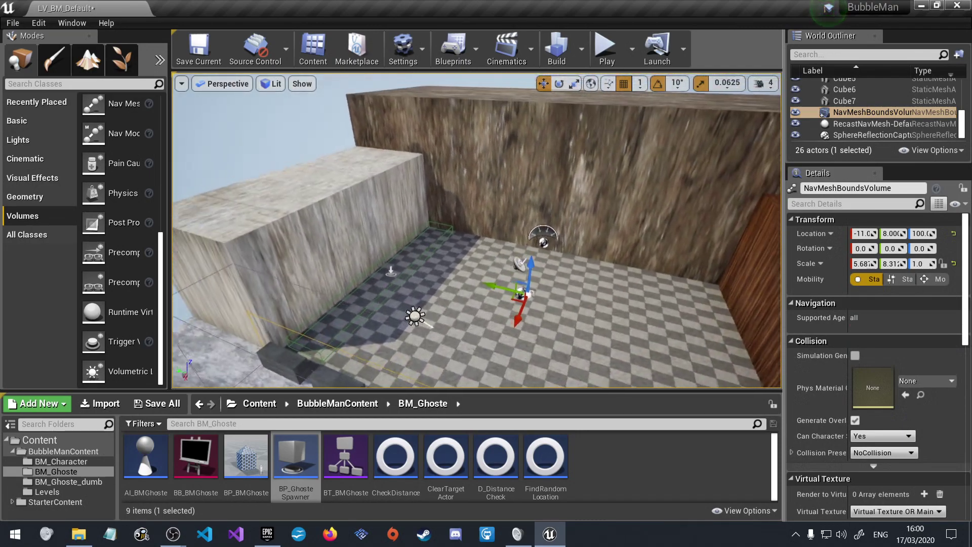
scroll(825, 130, up, 2)
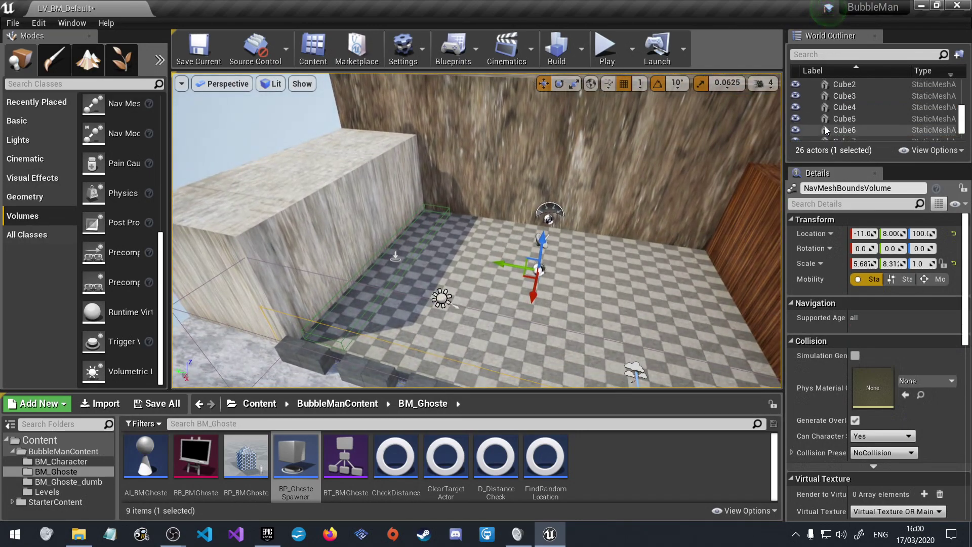
scroll(826, 130, down, 3)
click(869, 125)
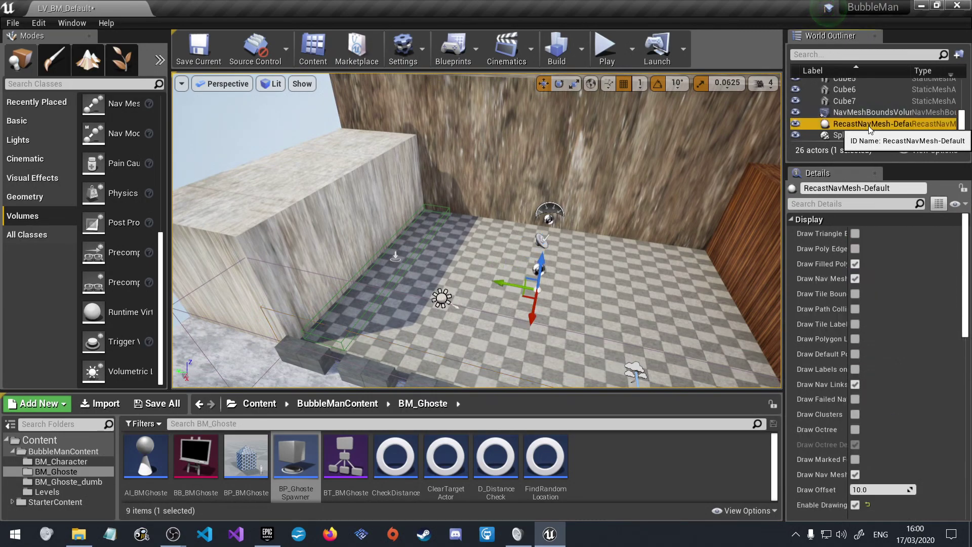
click(864, 134)
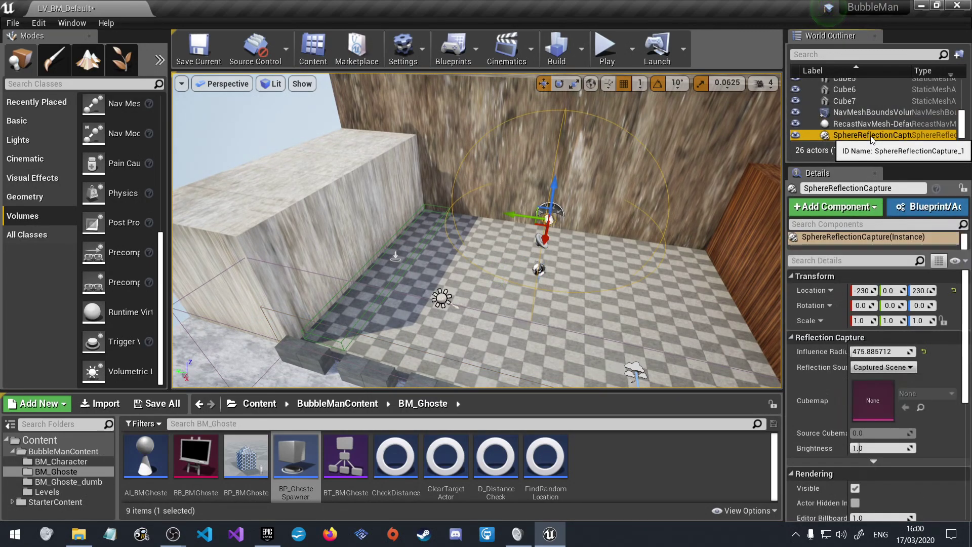
scroll(866, 130, up, 2)
scroll(861, 126, up, 2)
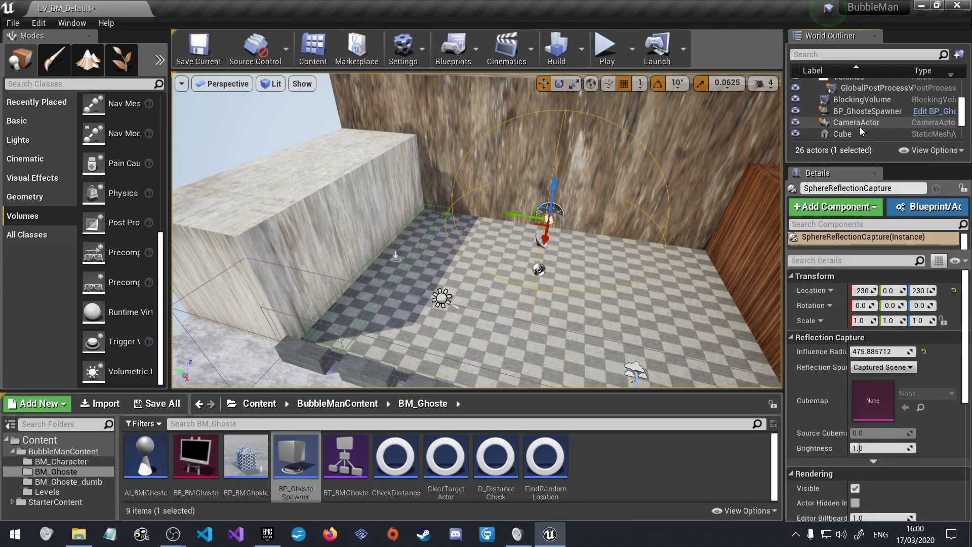
scroll(858, 123, up, 2)
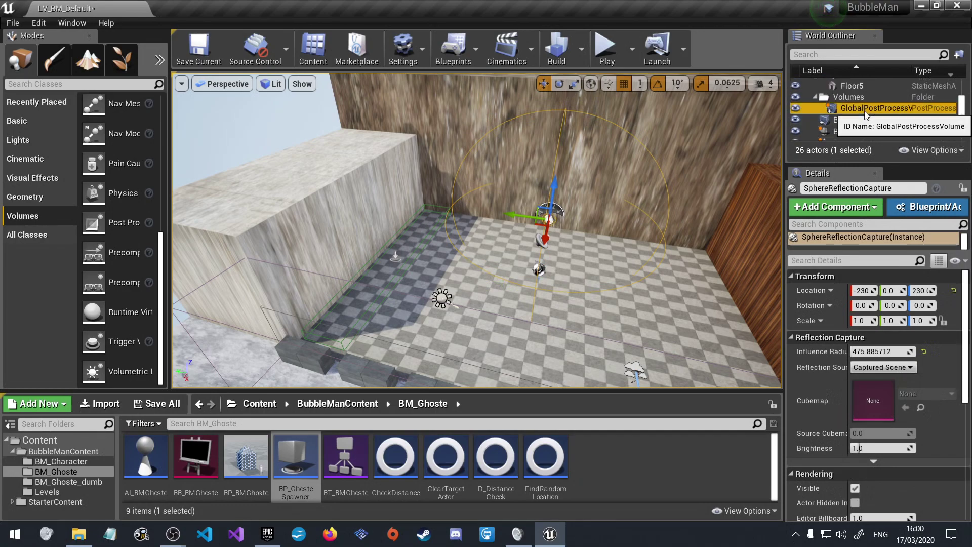
click(866, 110)
scroll(862, 120, up, 3)
scroll(862, 120, up, 3)
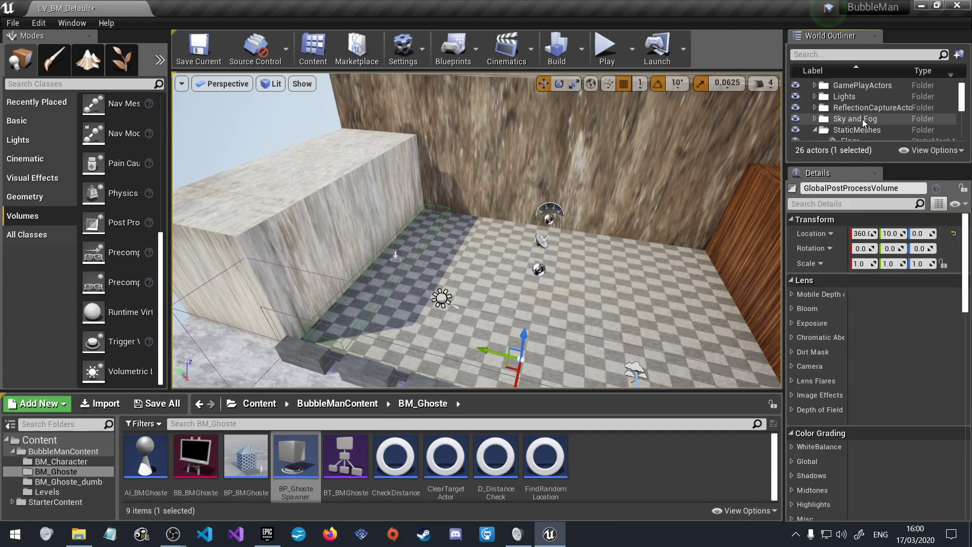
click(306, 460)
- Open BP_GhosteSpawner and delete the three default event nodes from its Event Graph
double_click(306, 460)
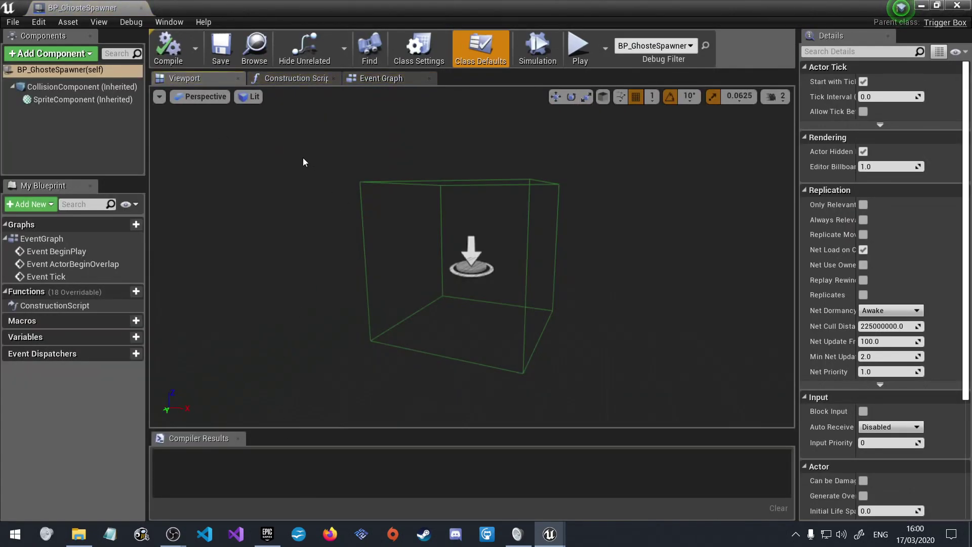
mouse_move(303, 158)
right_down()
mouse_move(354, 202)
mouse_move(279, 150)
mouse_move(243, 162)
mouse_move(169, 84)
right_up()
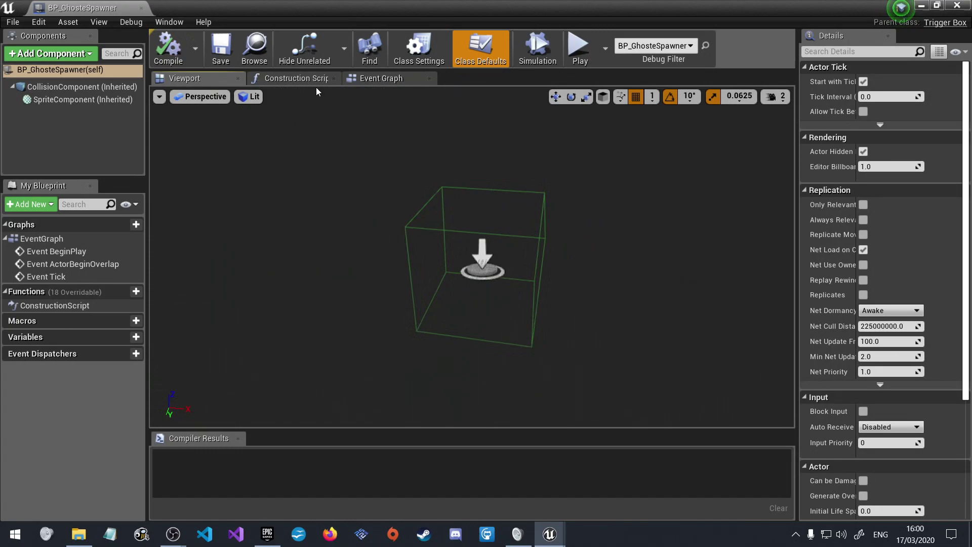
click(296, 78)
click(380, 78)
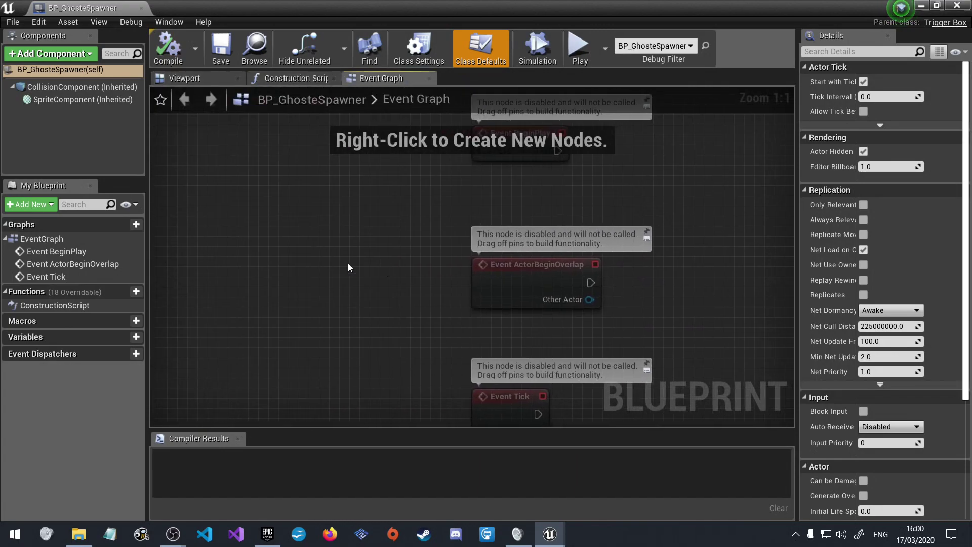
scroll(396, 253, down, 5)
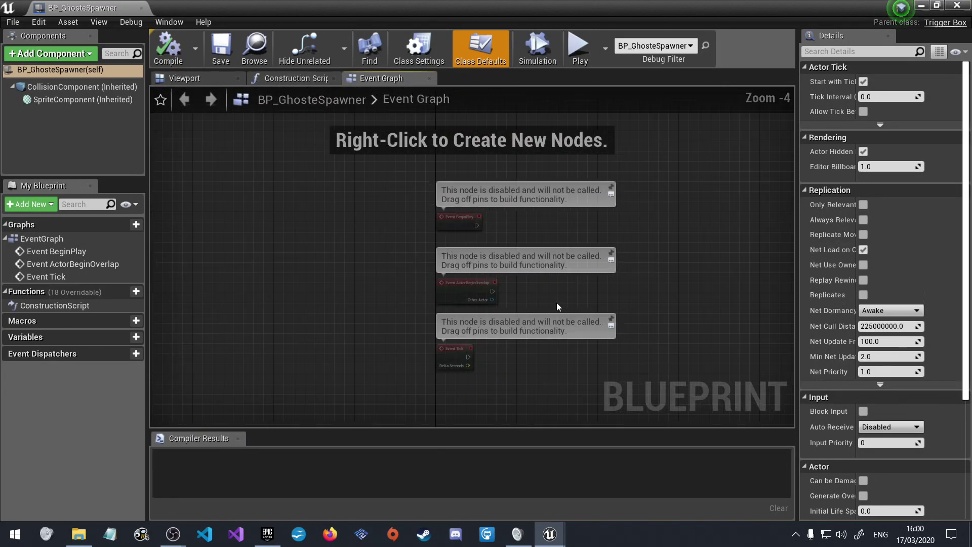
drag(600, 381, 400, 218)
key(Delete)
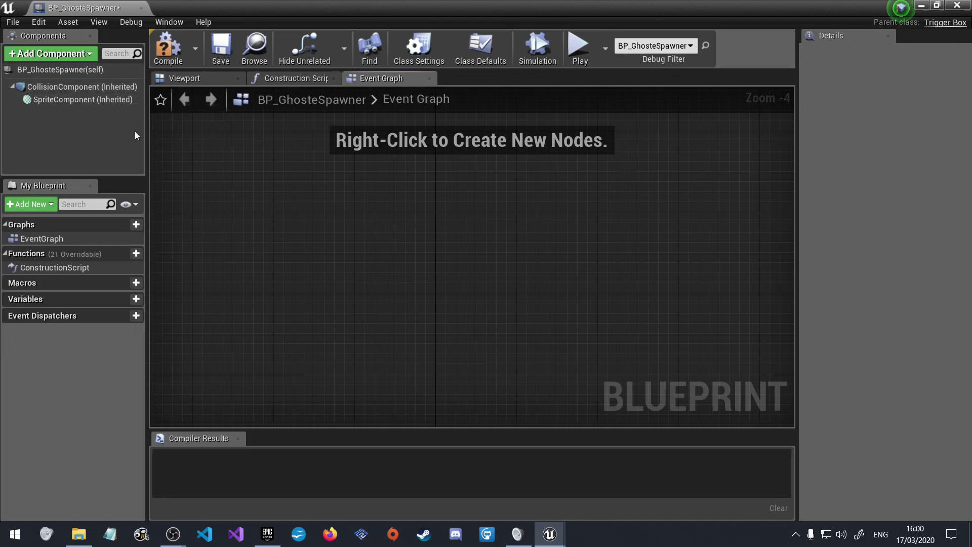
- Save and compile the blueprint, then review its CollisionComponent and SpriteComponent
click(219, 47)
click(178, 54)
click(72, 67)
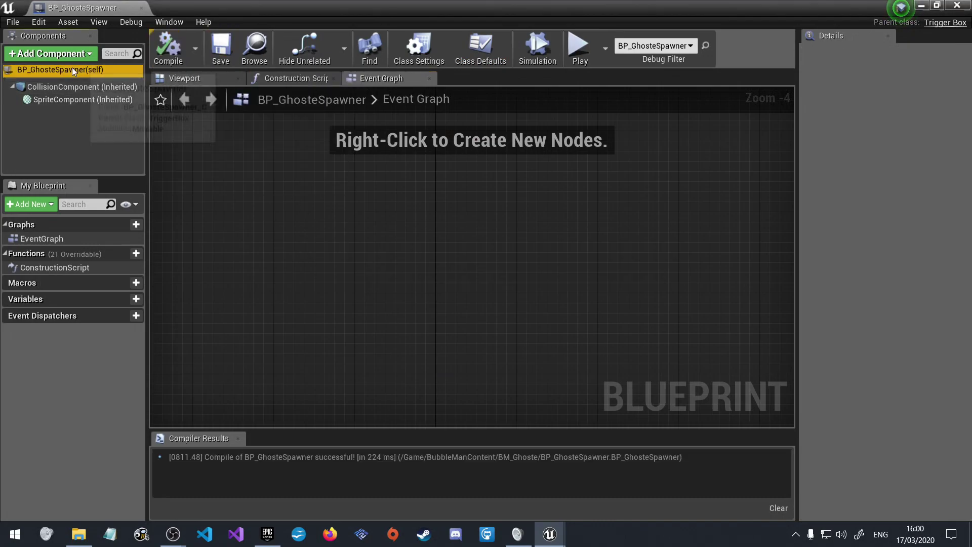
click(78, 87)
click(79, 99)
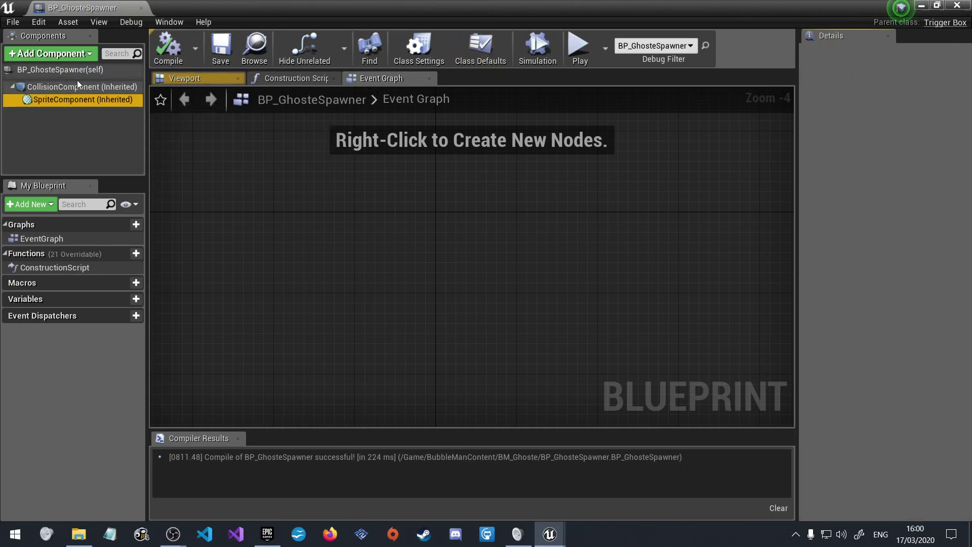
click(76, 71)
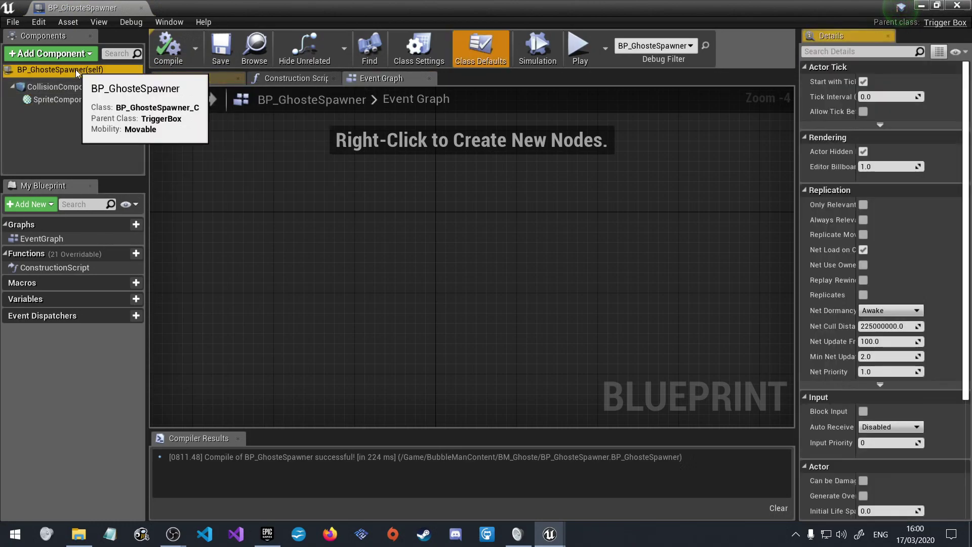
- Add a While Loop node with its condition set to always true
right_click(272, 244)
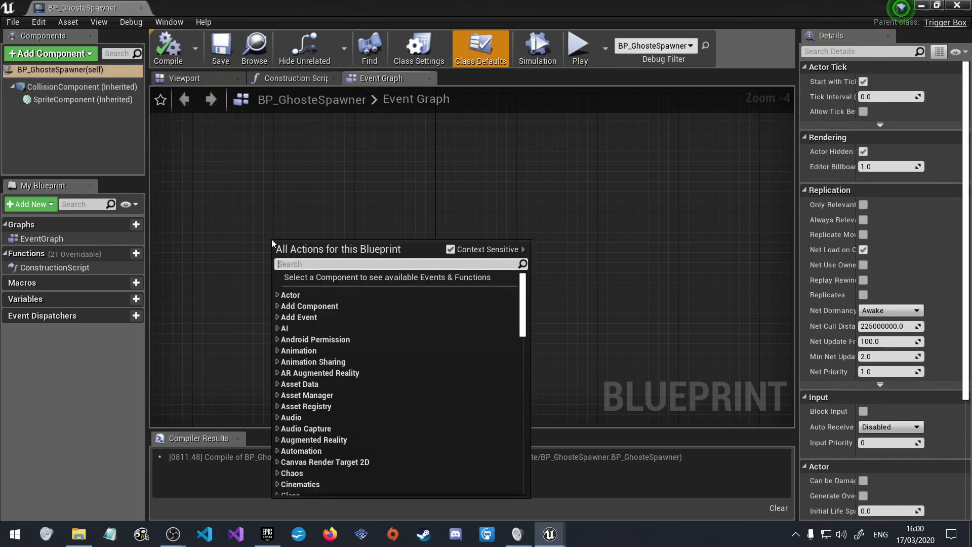
text(while)
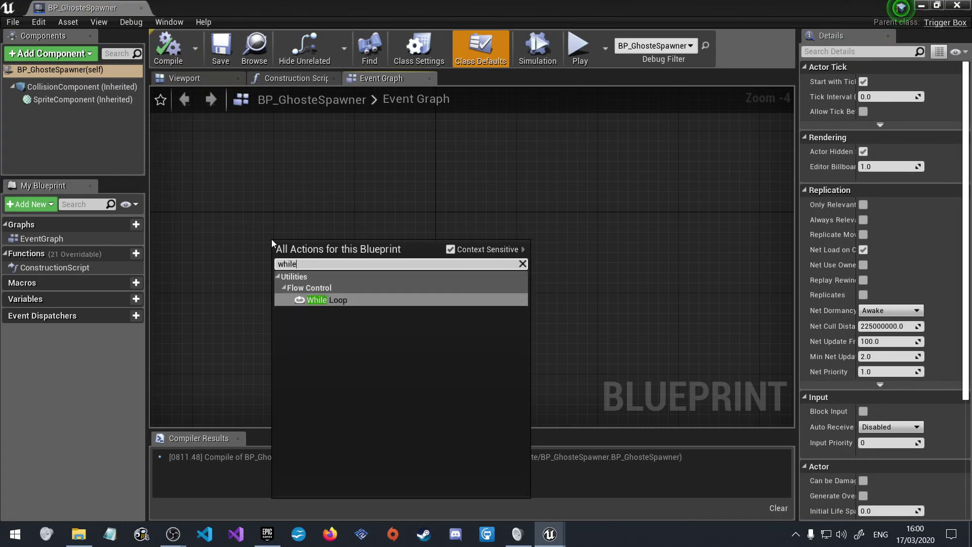
key(Return)
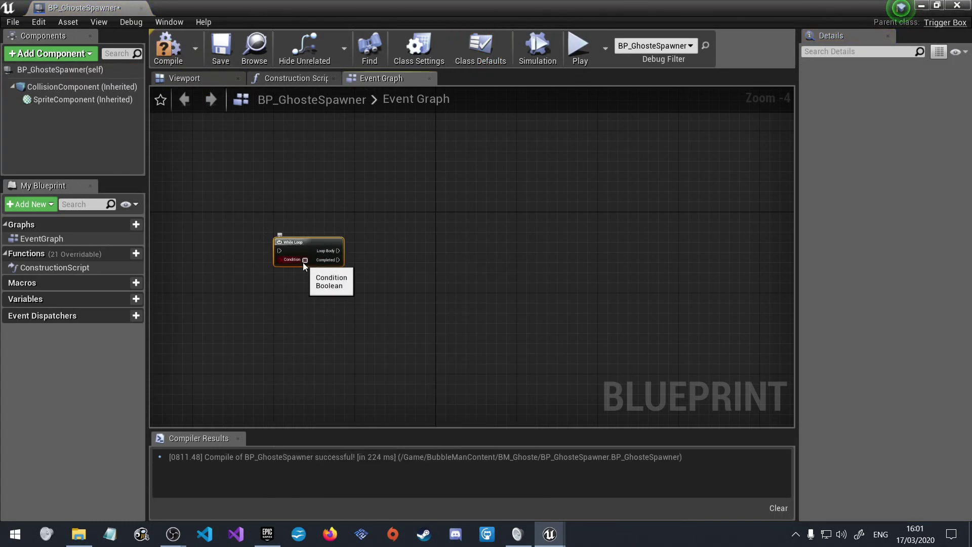
click(304, 260)
- From Loop Body, add a SpawnActor node for BP_BMGhoste and expand its advanced pins
drag(337, 251, 425, 251)
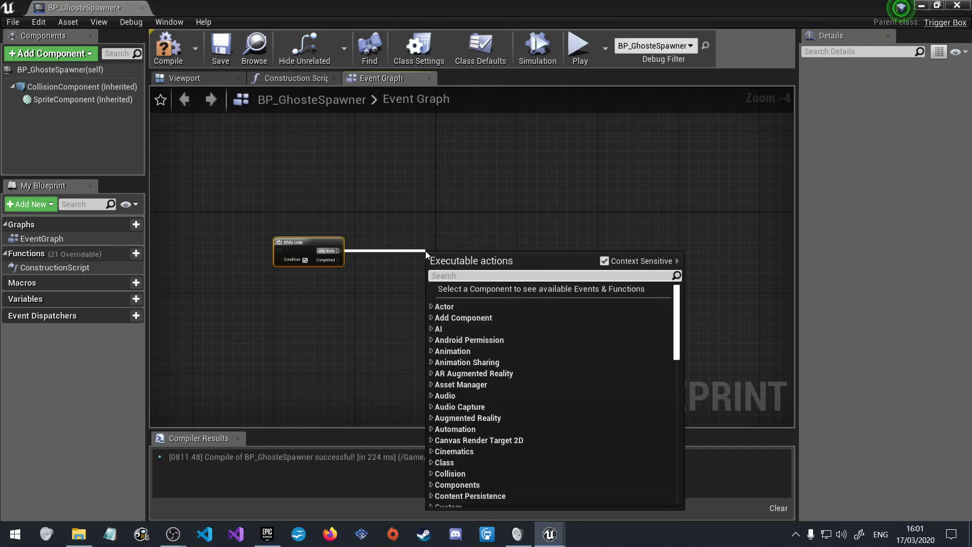
text(spawn a)
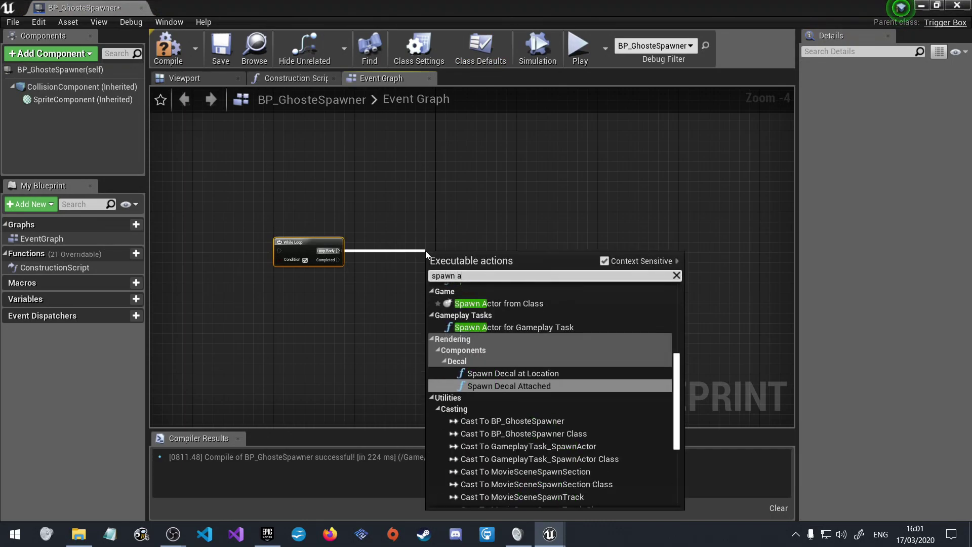
text(ctor)
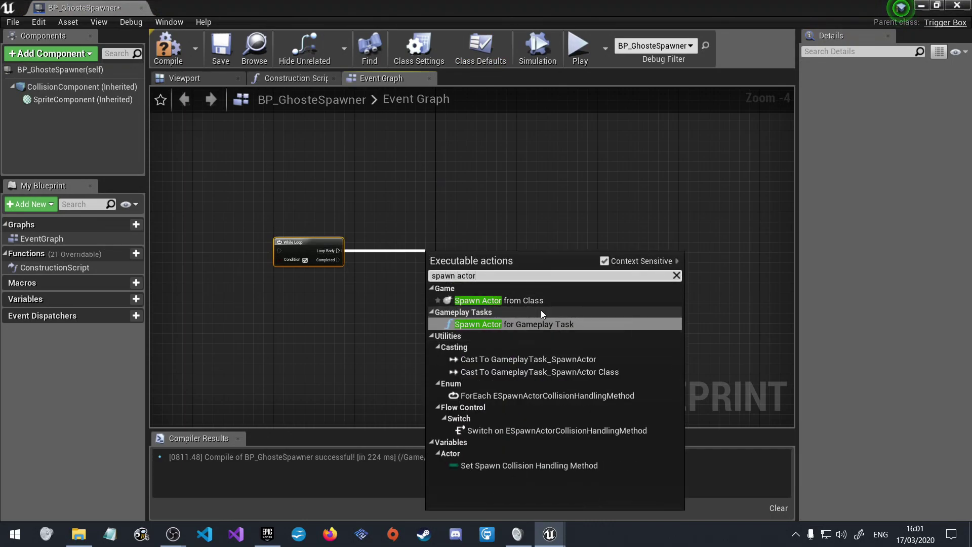
click(541, 302)
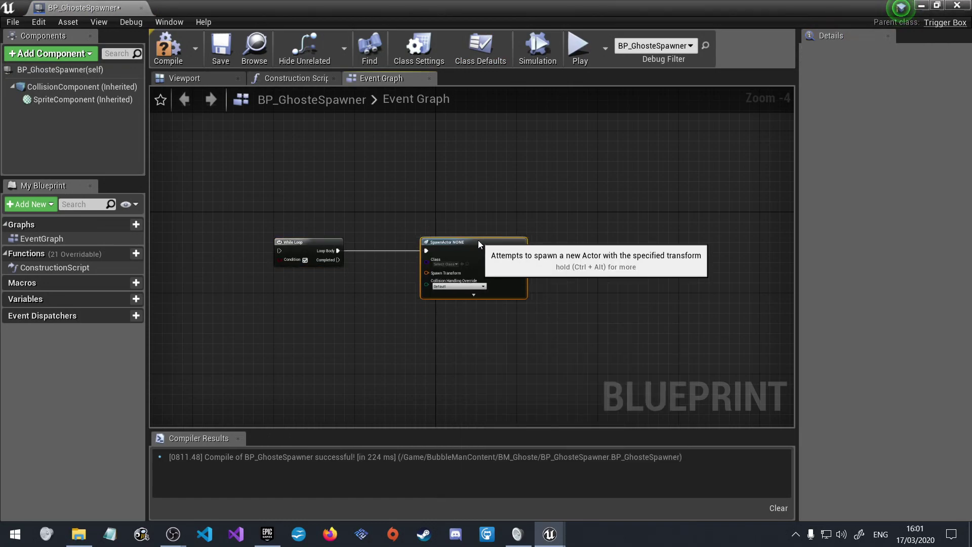
scroll(459, 256, up, 4)
click(481, 254)
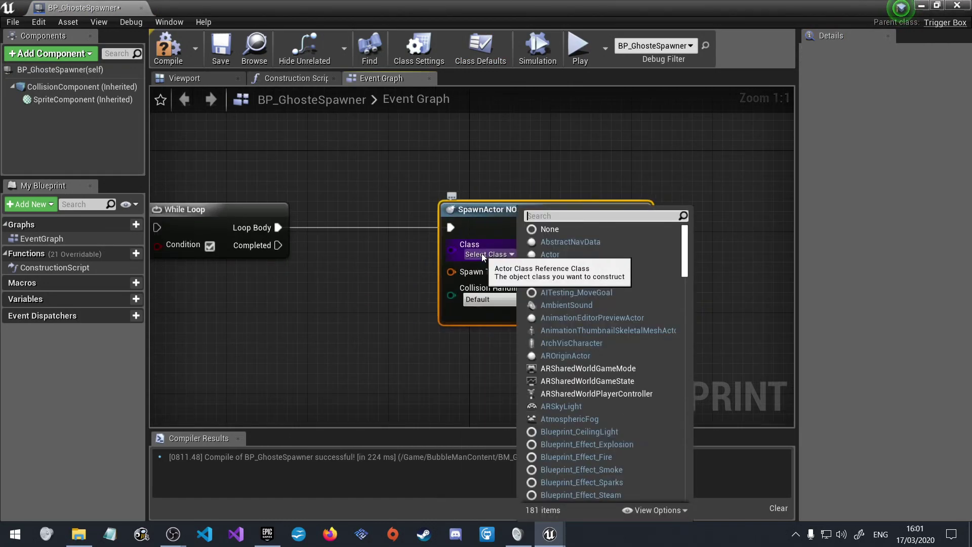
text(ghost)
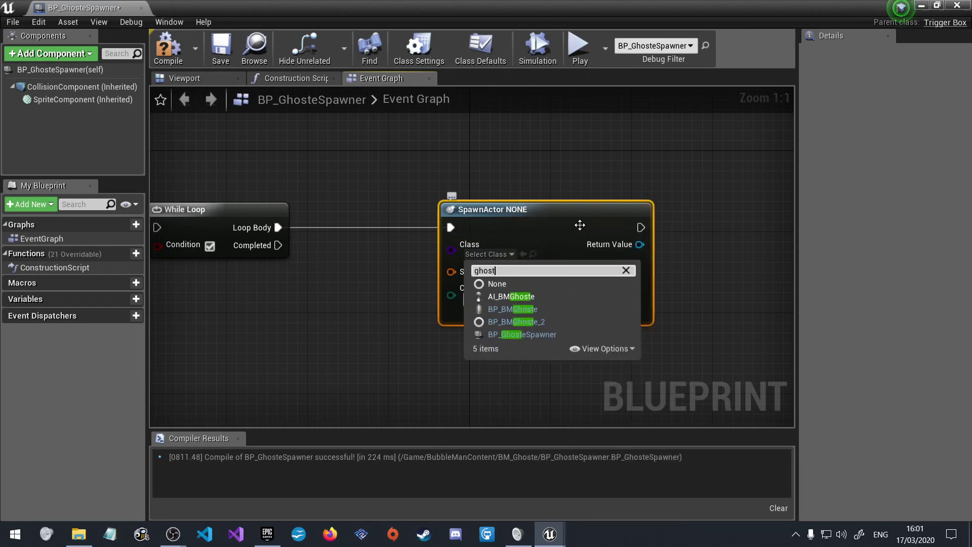
click(539, 310)
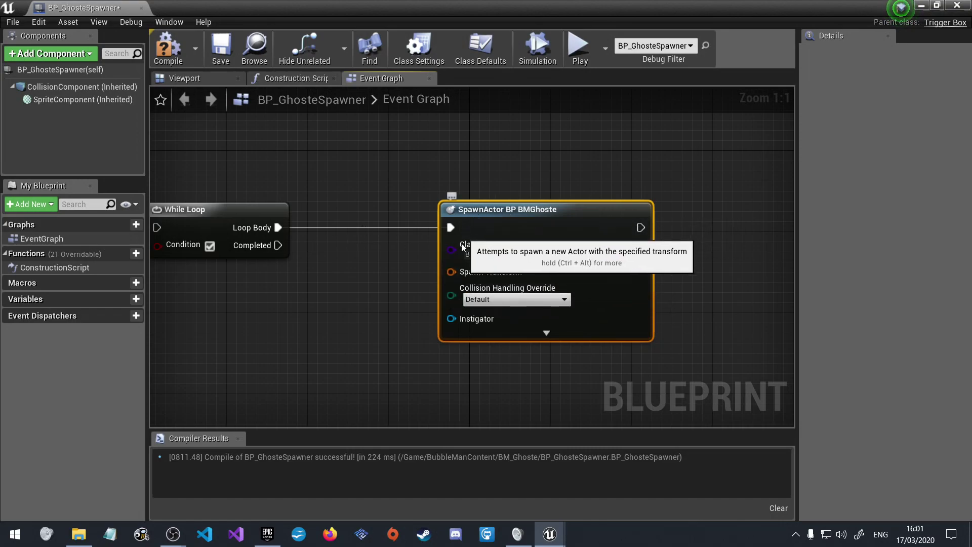
click(547, 332)
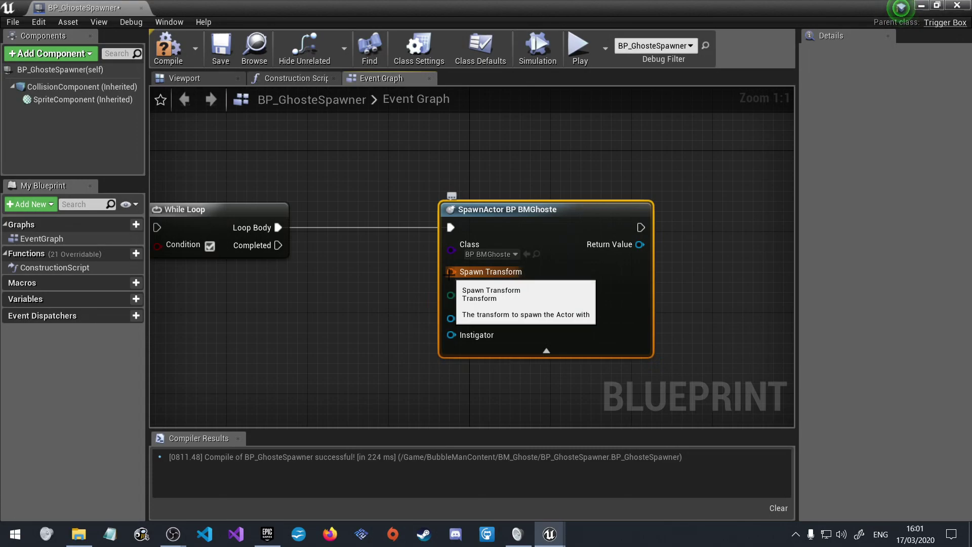
right_click(276, 317)
text(ge)
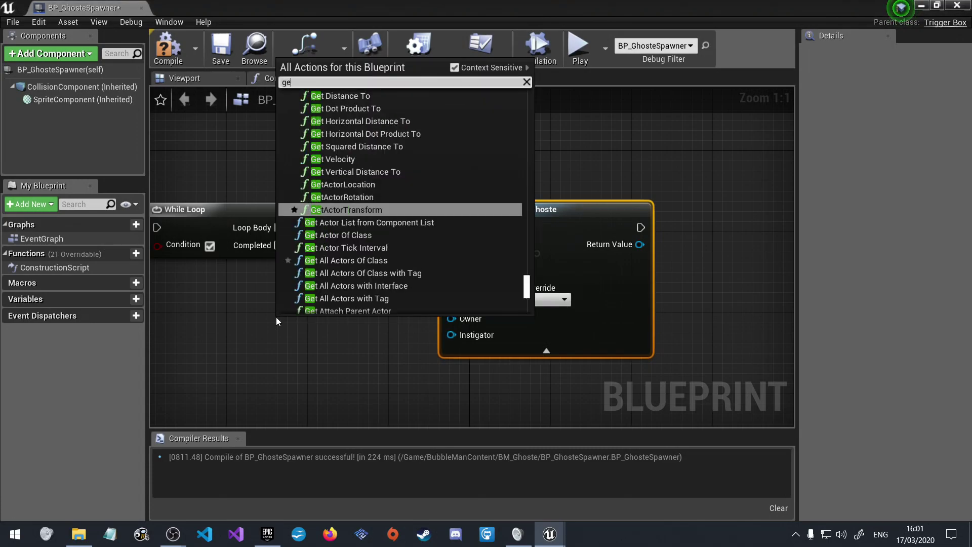
text(t trans)
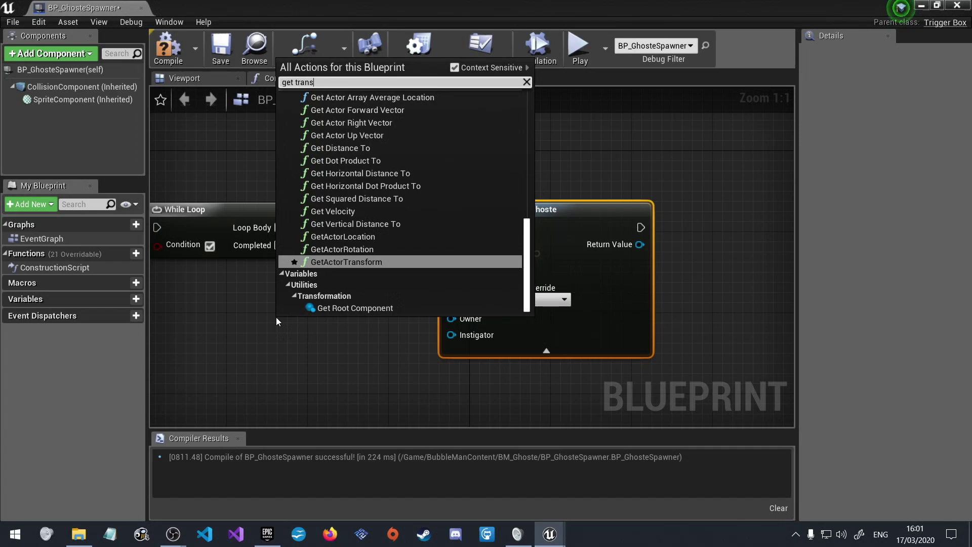
text(fomr)
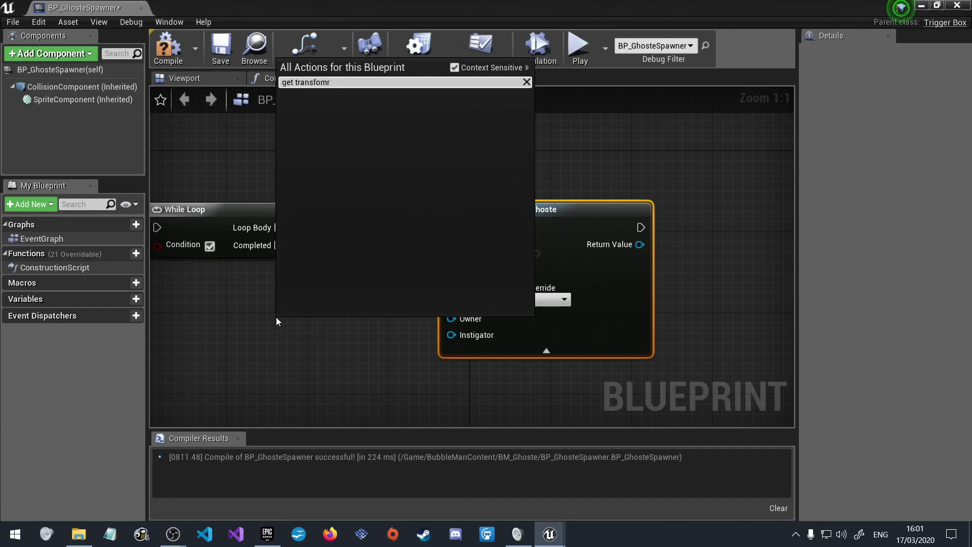
key(BackSpace)
key(BackSpace)
text(rm w)
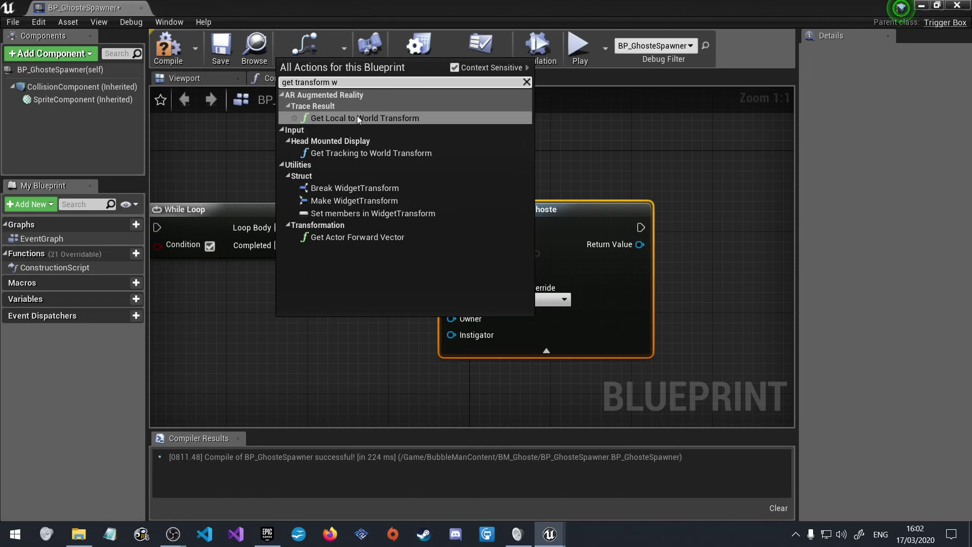
key(BackSpace)
key(Left)
key(Left)
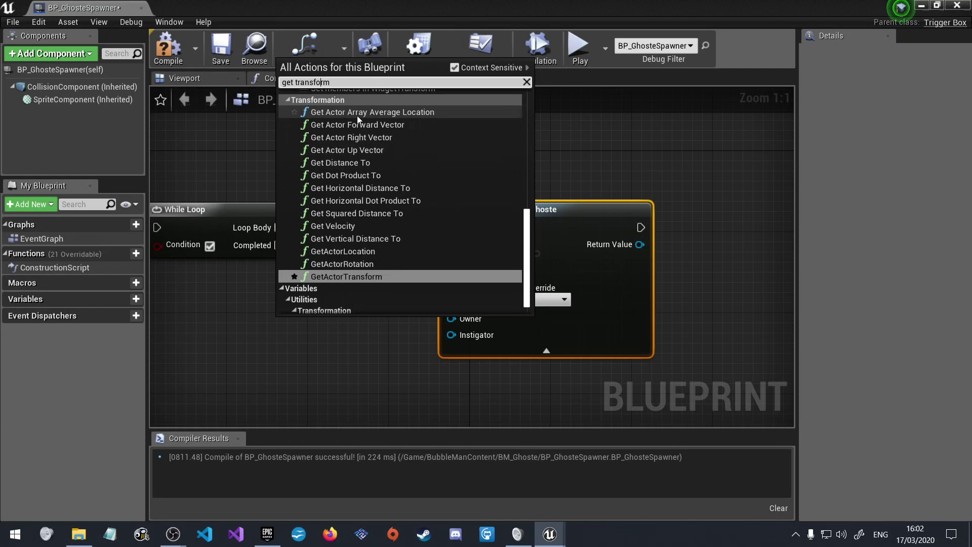
text(ra)
text(nd)
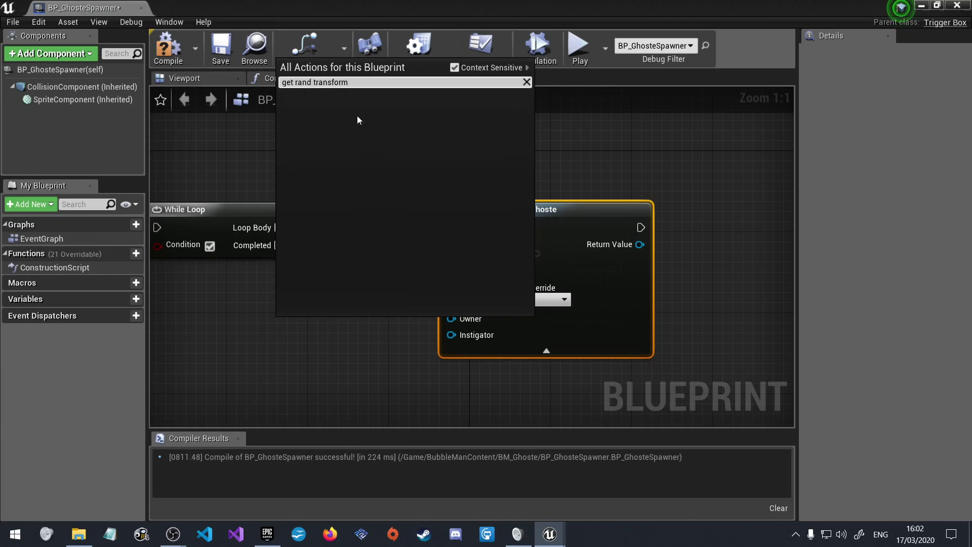
text(om)
key(shift+End)
key(Delete)
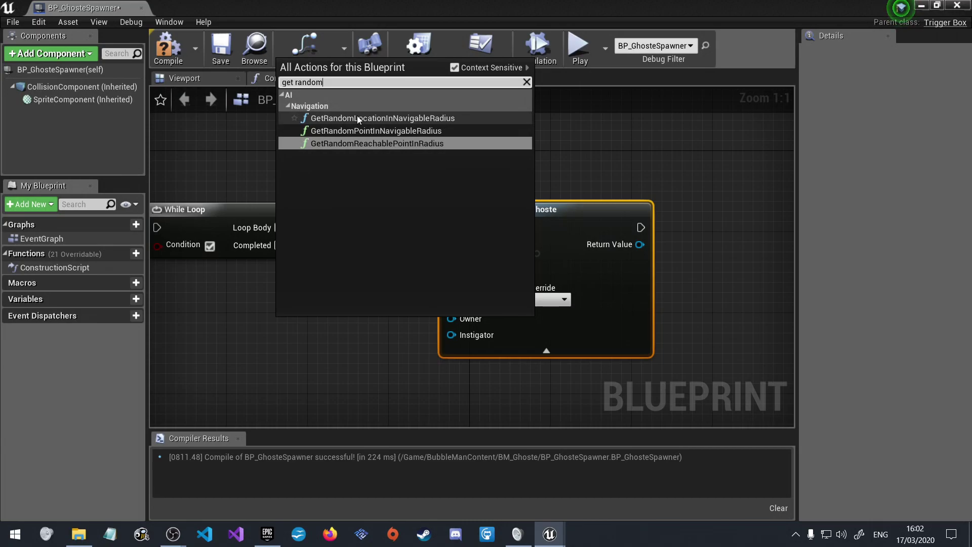
click(525, 82)
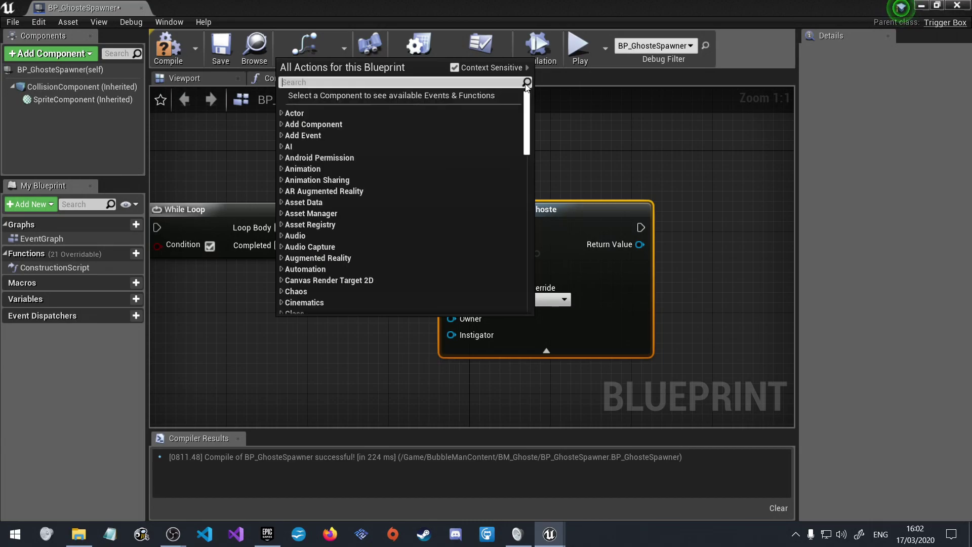
click(566, 126)
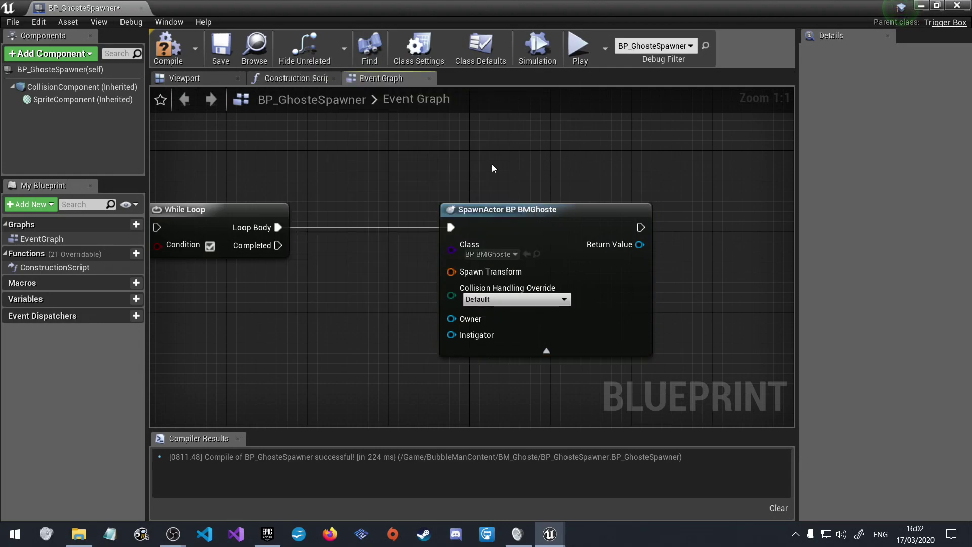
- Review the Collision and Sprite components, reselect the spawner actor, and compile the blueprint
click(72, 74)
click(74, 87)
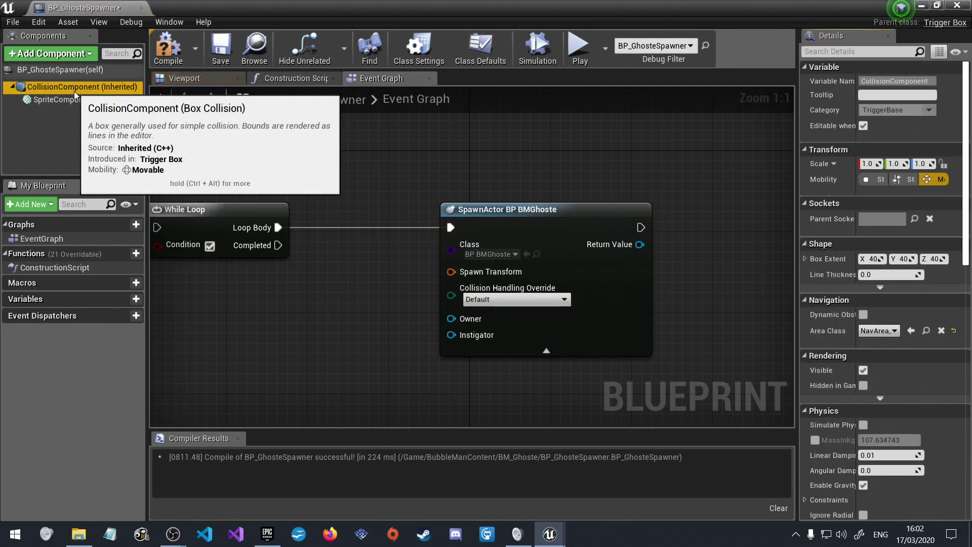
click(69, 98)
click(72, 90)
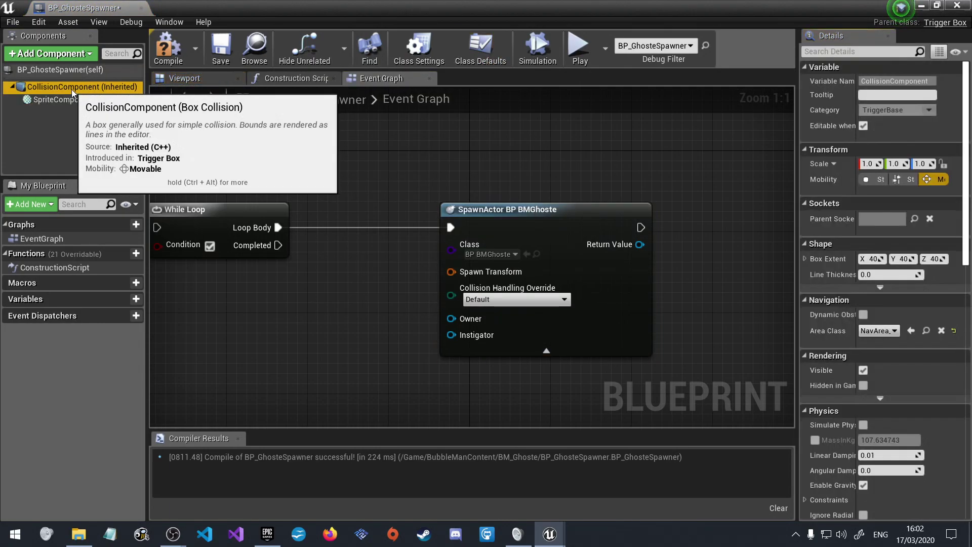
click(75, 70)
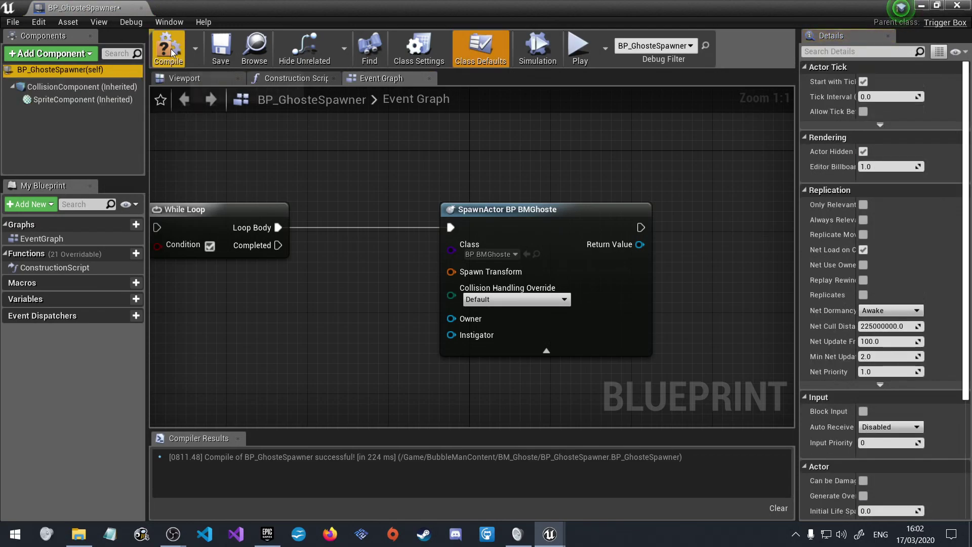
click(210, 45)
- Check the trigger box in the Viewport, then return to the Event Graph
right_drag(327, 308, 370, 283)
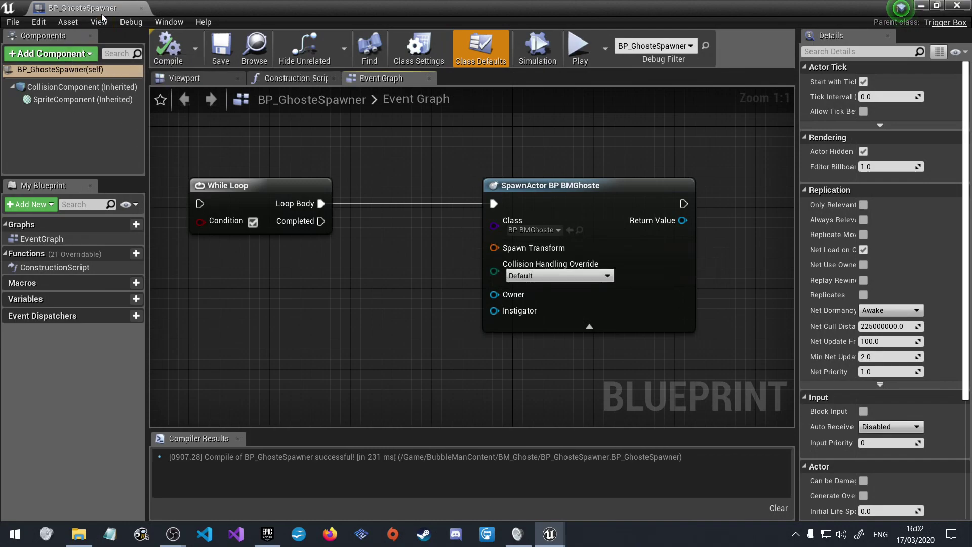
click(195, 78)
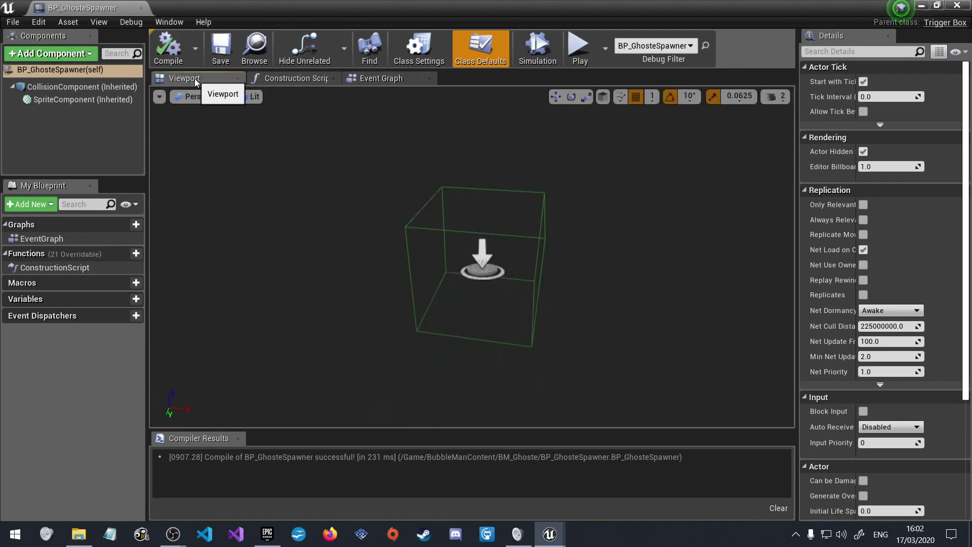
click(419, 229)
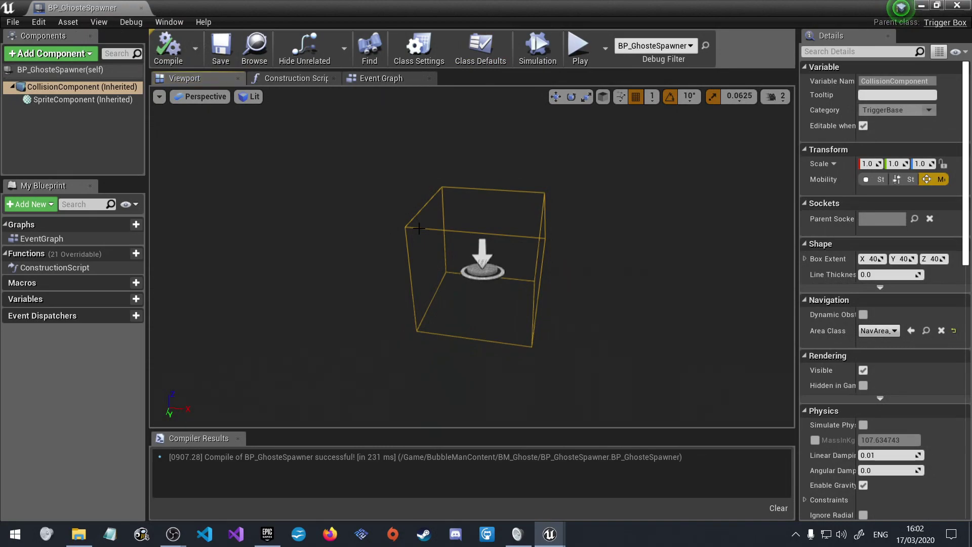
click(361, 80)
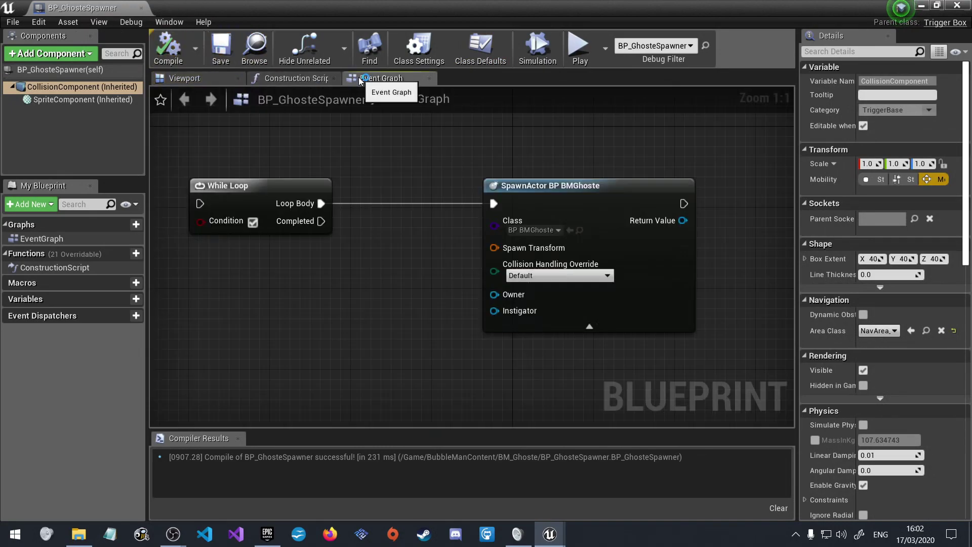
- Drag CollisionComponent into the graph, check its Box Extent, and position the node down-left
drag(81, 87, 248, 300)
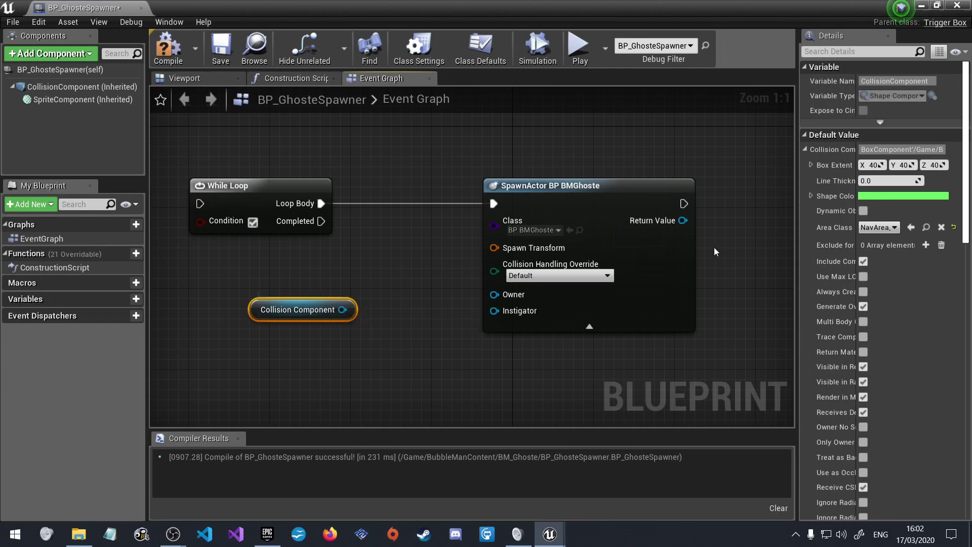
click(811, 166)
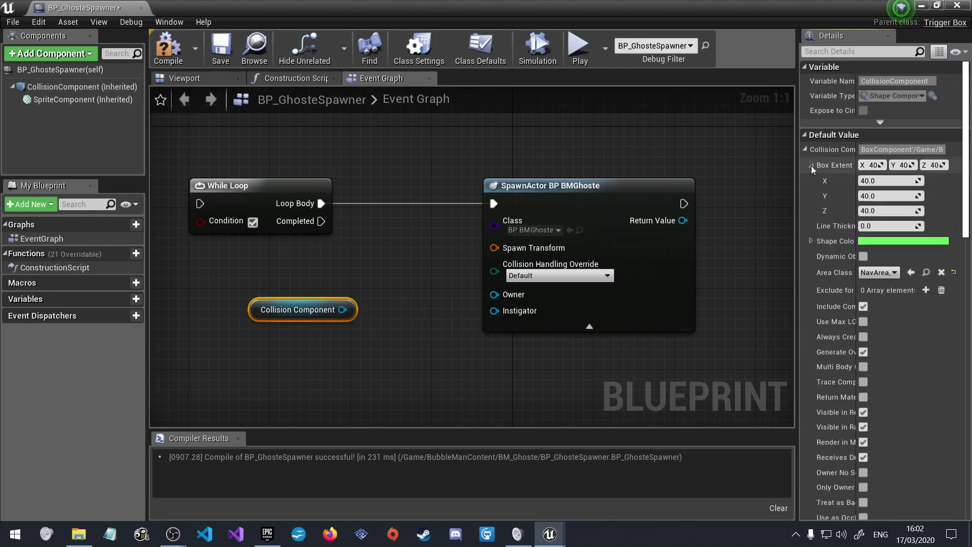
click(812, 166)
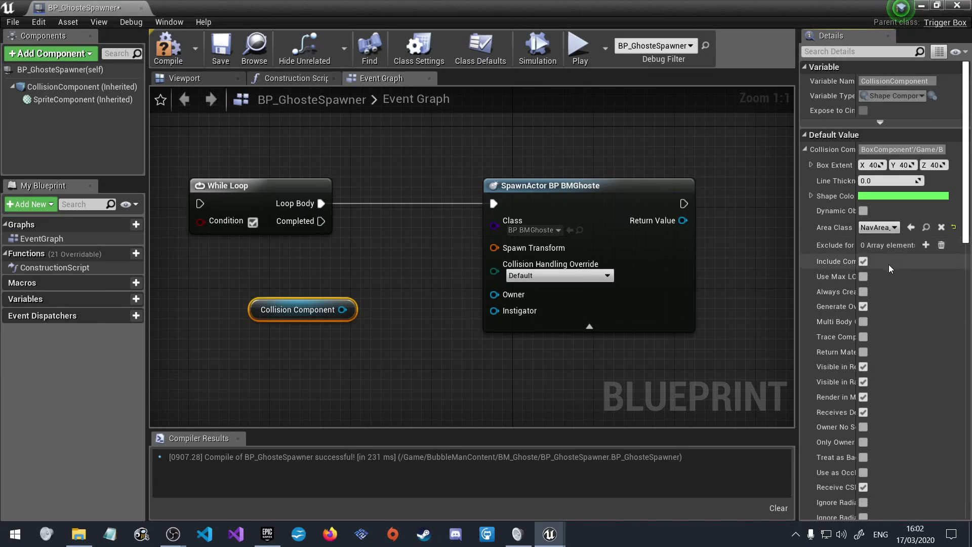
scroll(888, 266, down, 2)
scroll(888, 265, down, 5)
scroll(888, 264, down, 5)
scroll(889, 263, down, 5)
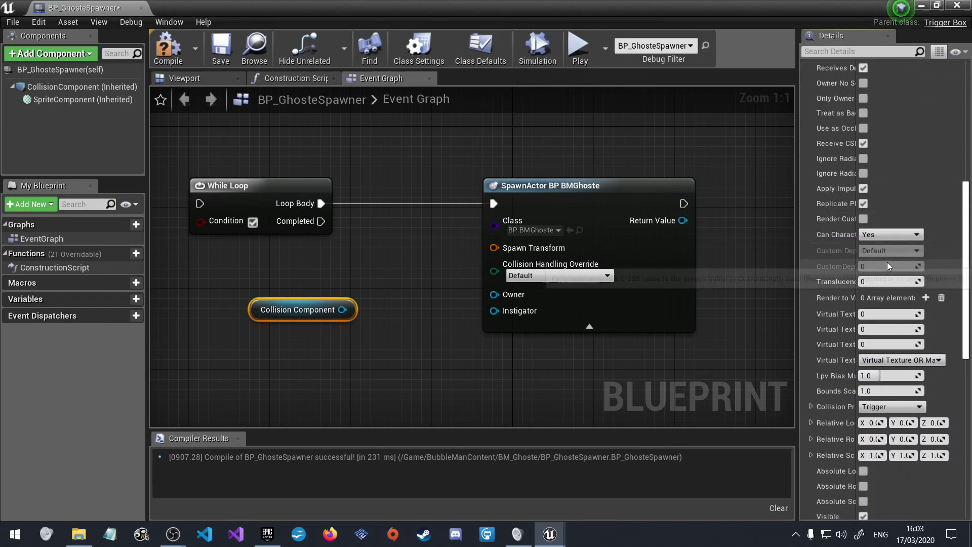
scroll(887, 262, down, 4)
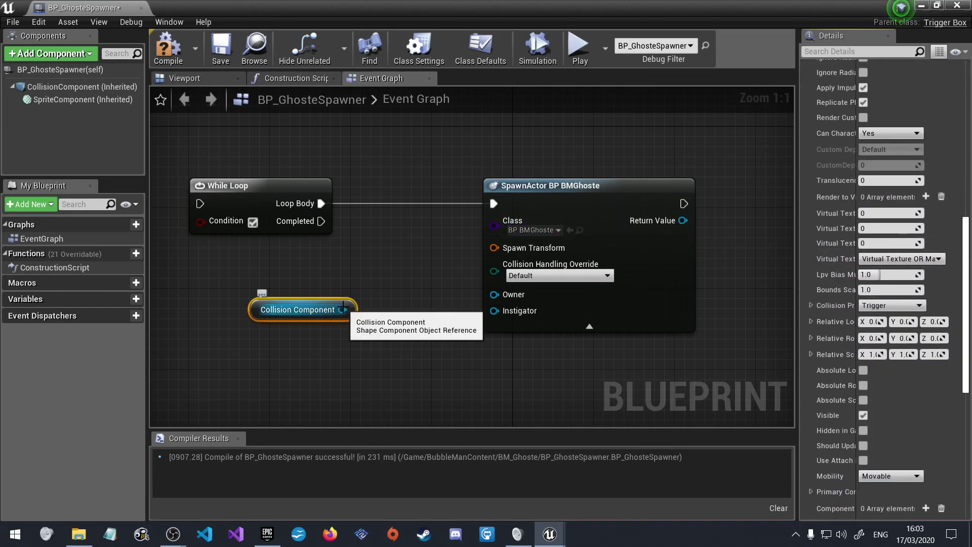
drag(346, 303, 261, 370)
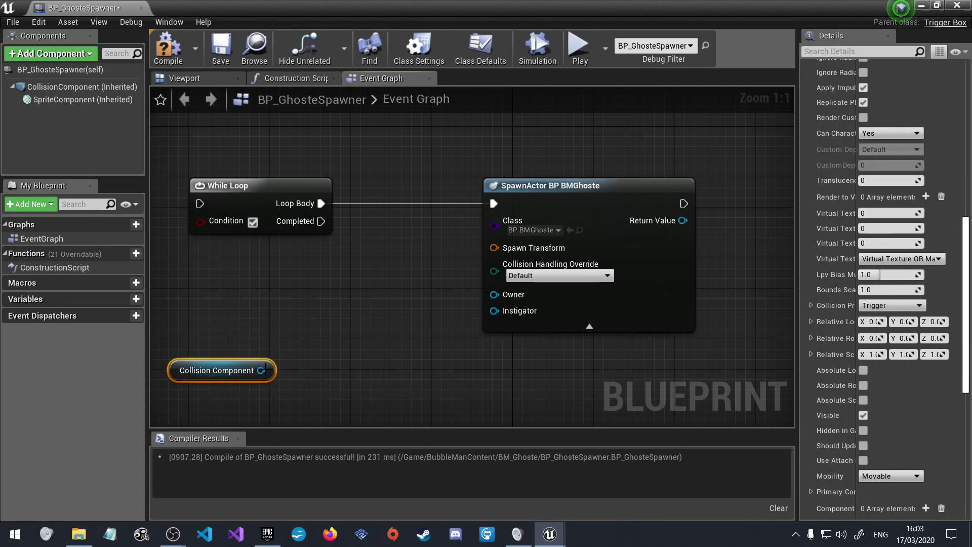
- Search for 'get object' in the action list with Context Sensitive turned off
right_click(255, 296)
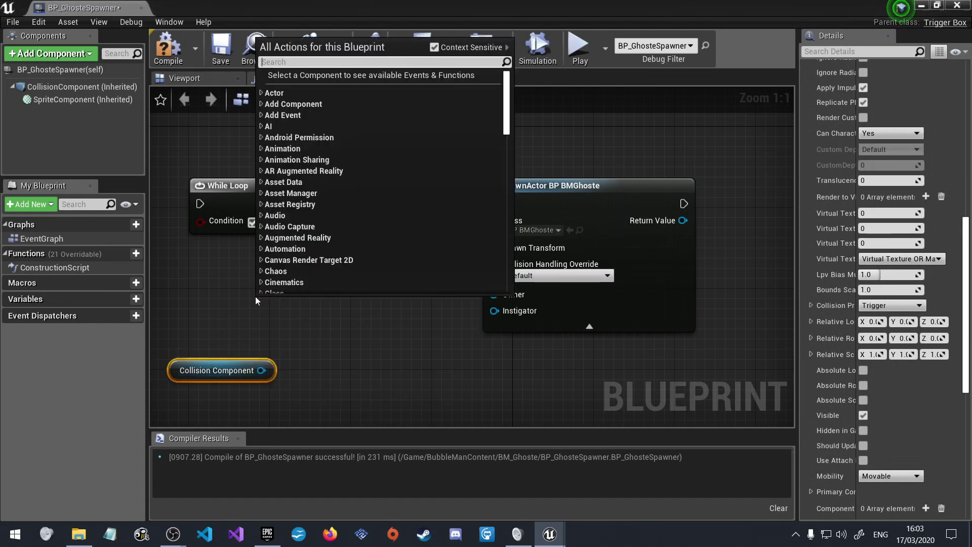
text(get object)
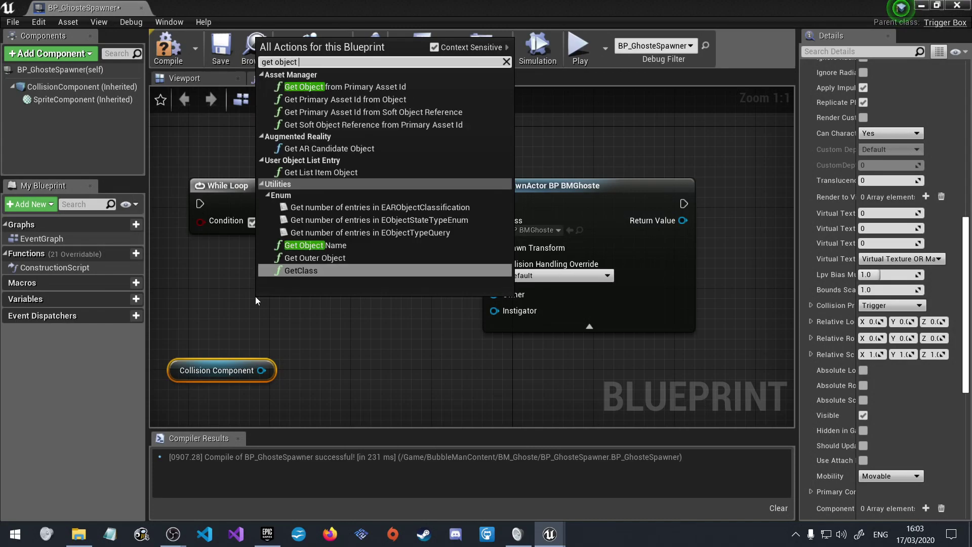
key(BackSpace)
click(434, 47)
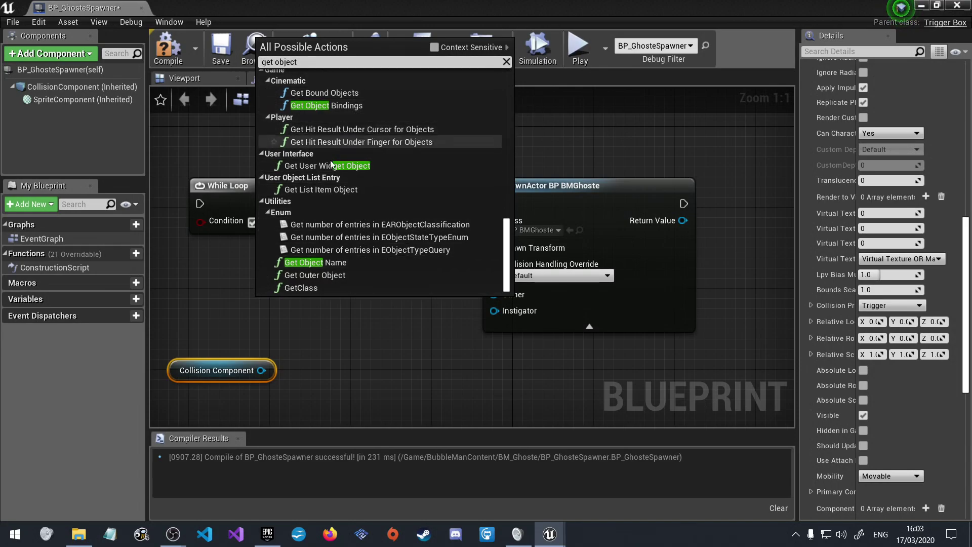
- From Collision Component, add a GetWorldTransform node found under Transformation via a 'get' search
right_click(401, 327)
drag(262, 370, 324, 314)
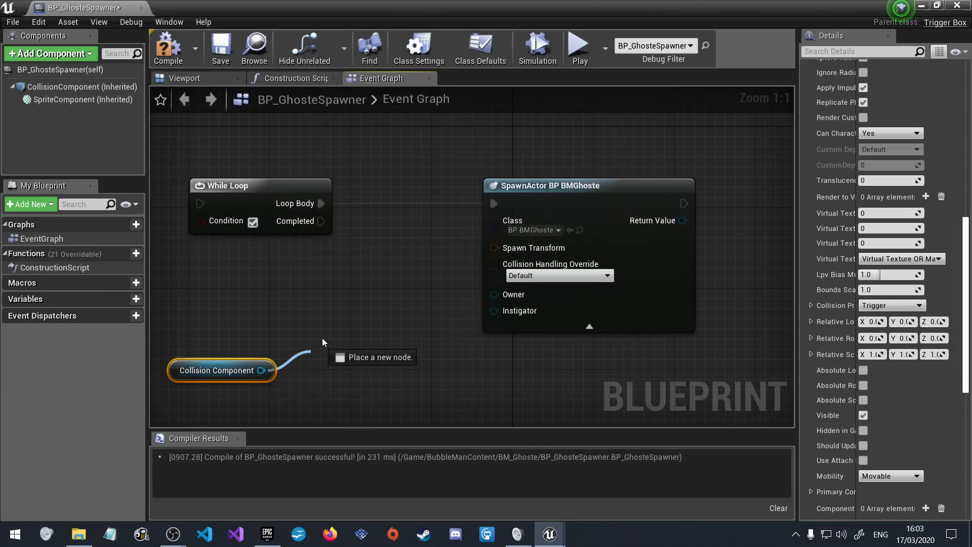
text(get)
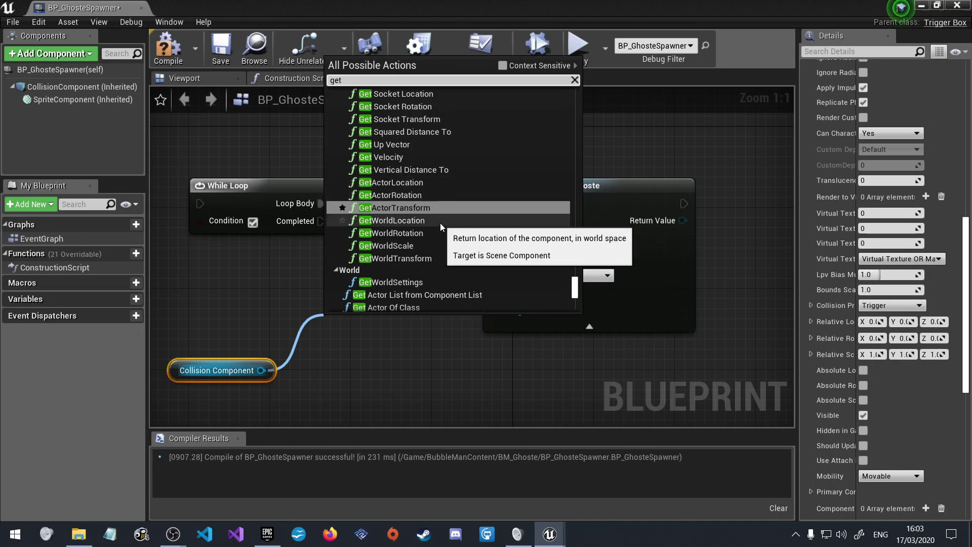
scroll(440, 225, down, 3)
scroll(440, 222, down, 4)
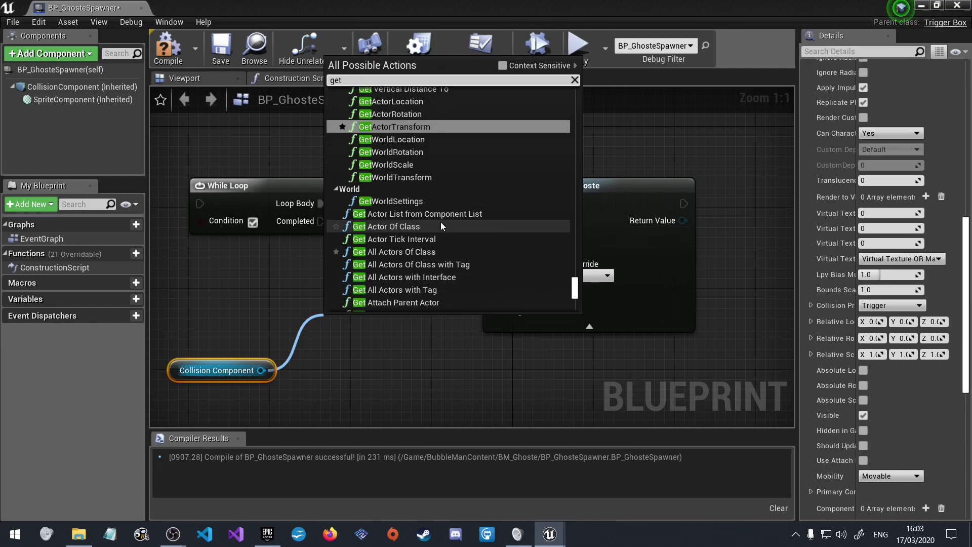
scroll(441, 222, down, 3)
scroll(440, 221, down, 4)
scroll(442, 217, down, 3)
scroll(441, 216, down, 3)
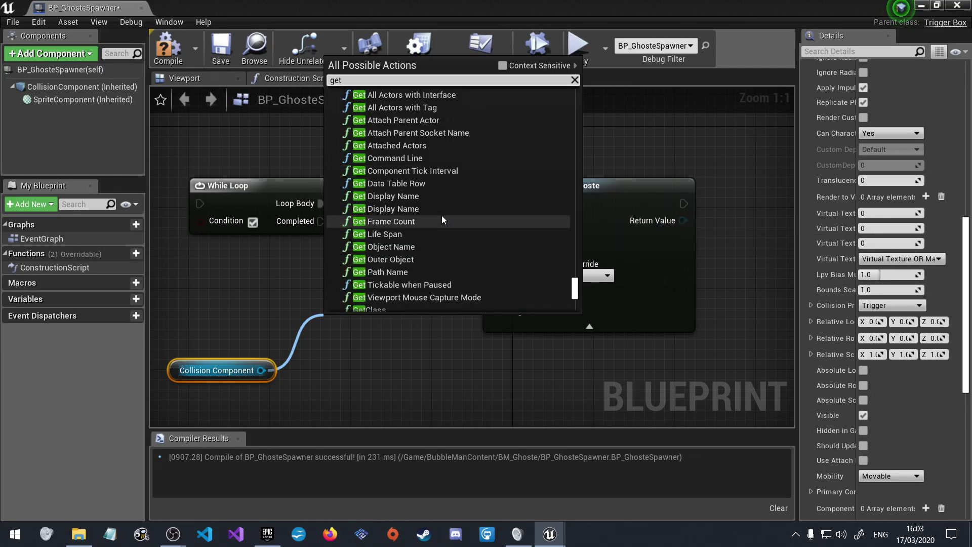
scroll(441, 212, down, 3)
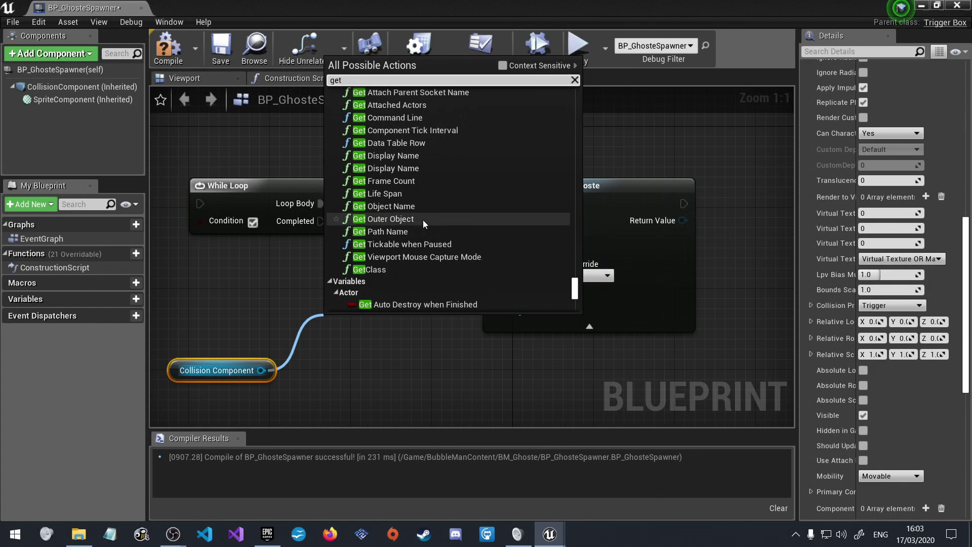
scroll(435, 276, down, 3)
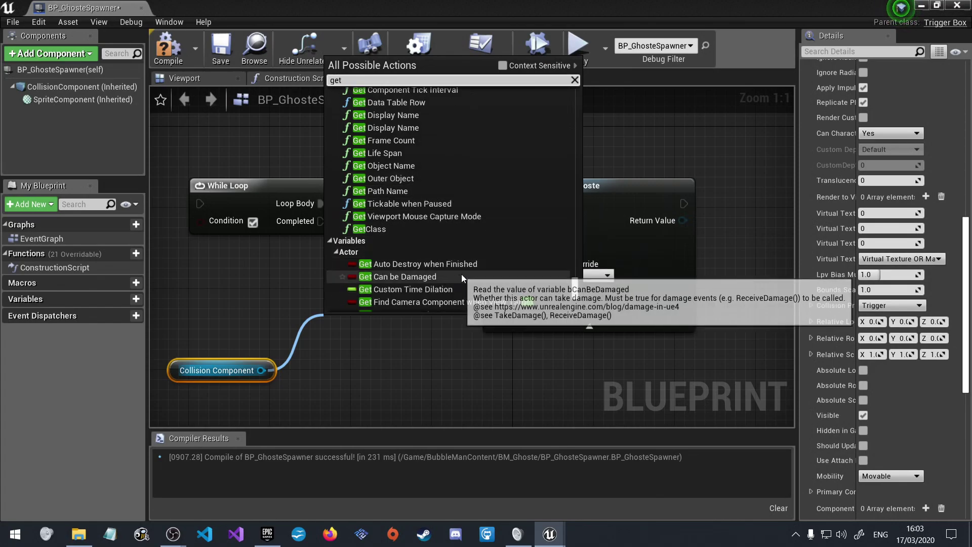
scroll(461, 274, down, 3)
scroll(464, 261, down, 5)
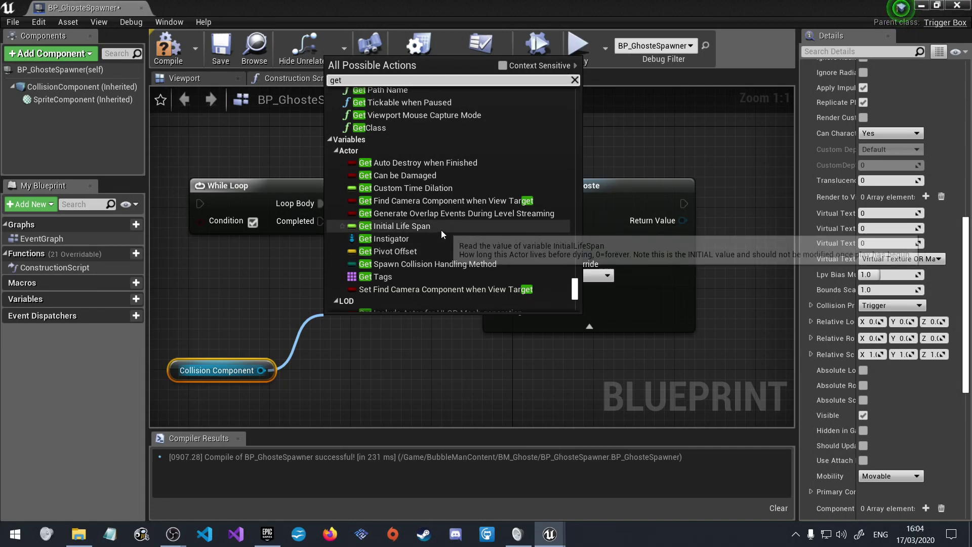
scroll(440, 233, down, 3)
scroll(506, 254, down, 3)
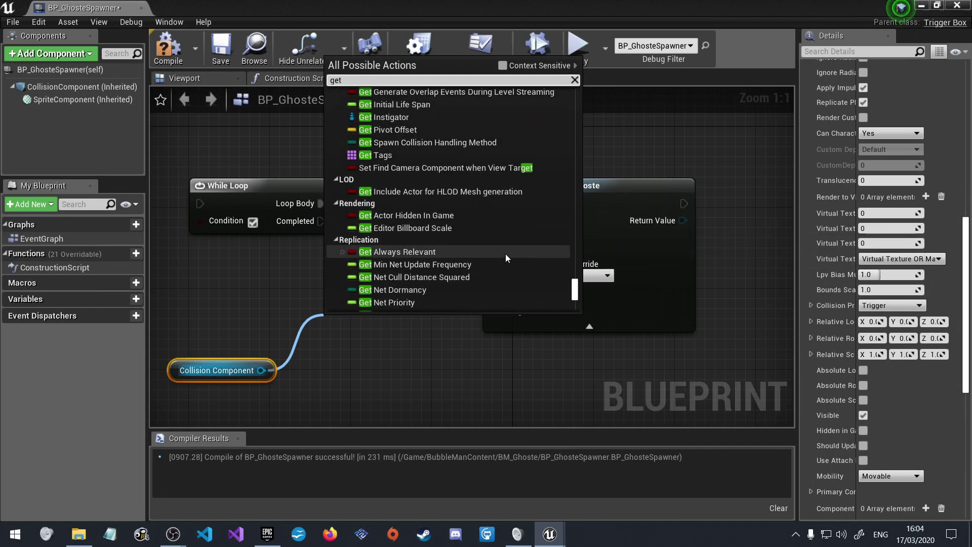
scroll(505, 254, down, 3)
scroll(505, 254, down, 2)
scroll(506, 254, down, 3)
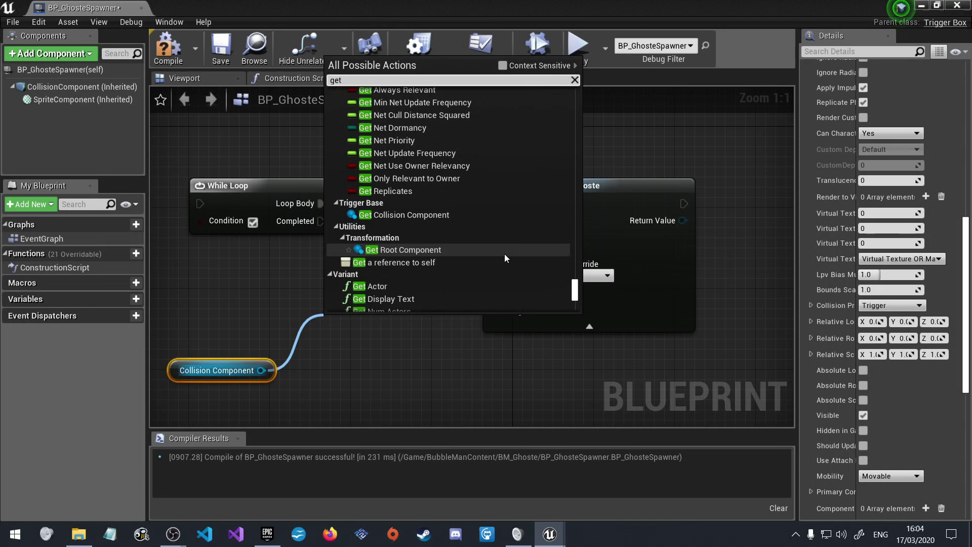
scroll(504, 254, down, 1)
scroll(504, 254, down, 1)
scroll(505, 253, down, 1)
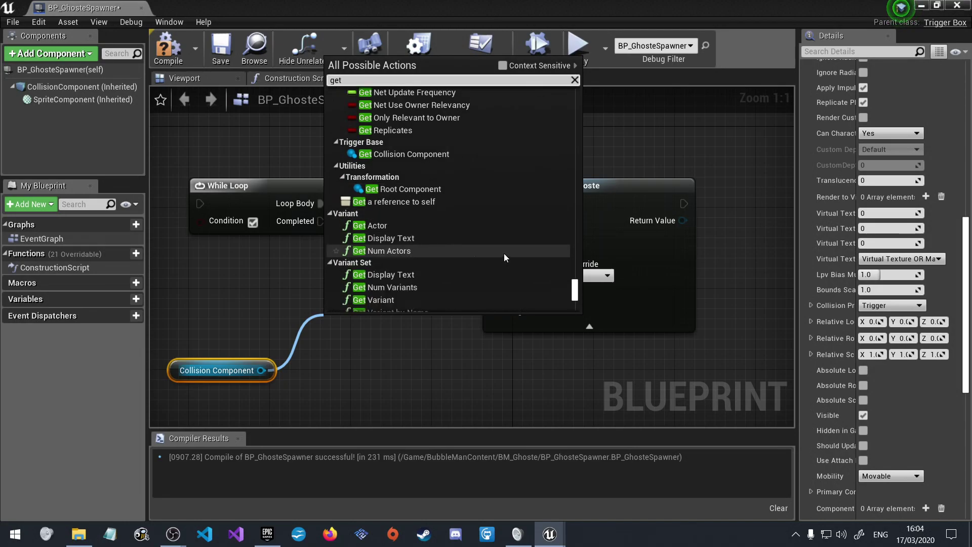
scroll(502, 253, down, 2)
scroll(502, 257, down, 1)
scroll(500, 256, down, 2)
scroll(501, 257, down, 1)
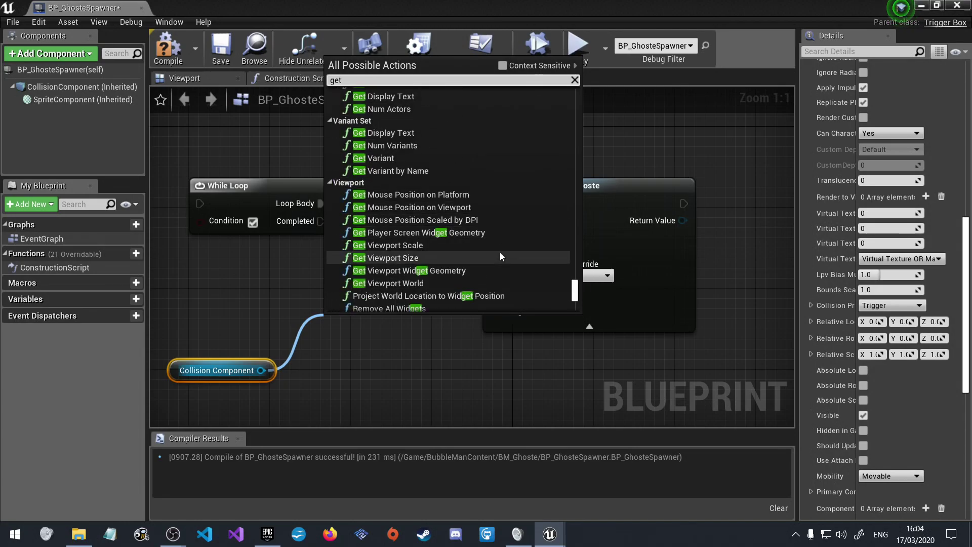
scroll(500, 253, down, 3)
scroll(500, 252, down, 2)
scroll(498, 252, down, 3)
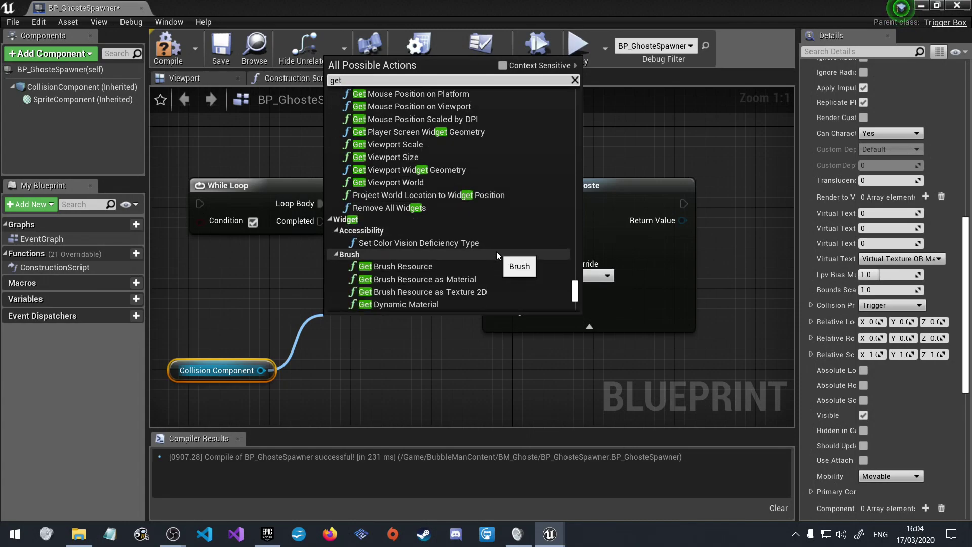
scroll(496, 253, down, 1)
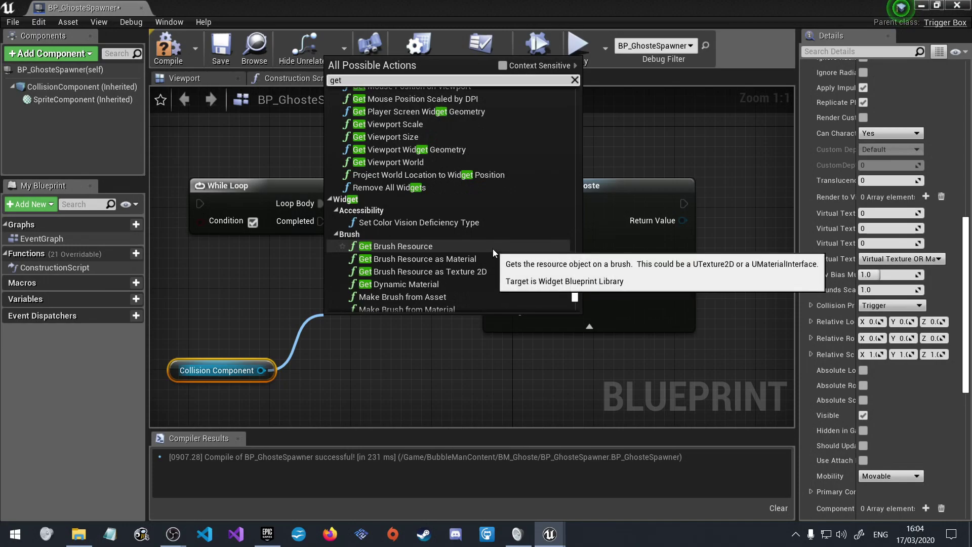
scroll(491, 247, down, 2)
scroll(490, 248, down, 2)
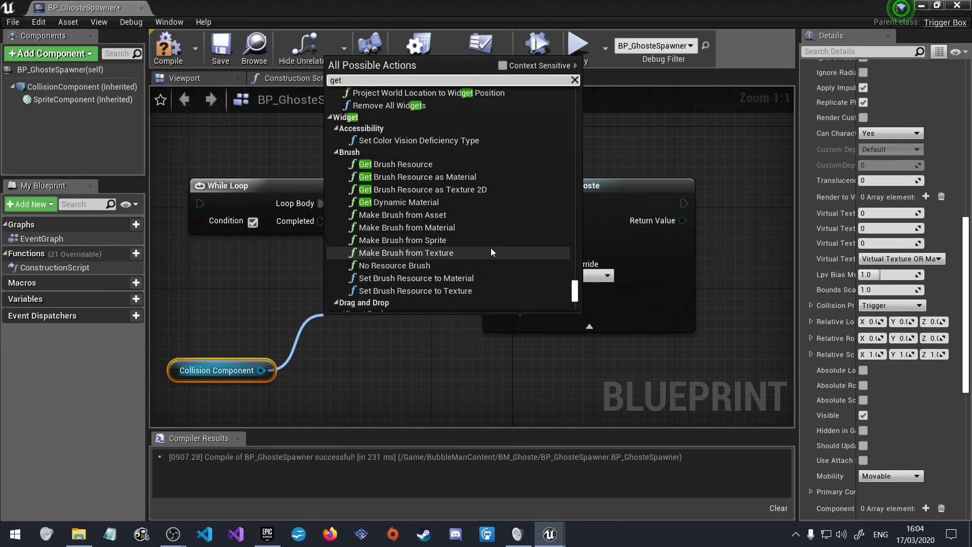
scroll(491, 247, down, 3)
scroll(491, 248, down, 3)
scroll(490, 248, down, 2)
scroll(490, 248, down, 3)
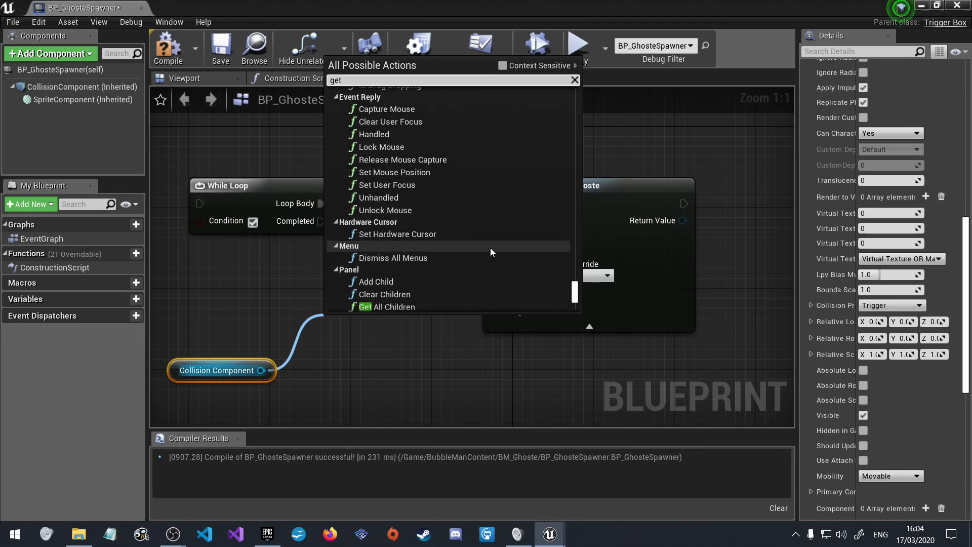
scroll(490, 247, down, 2)
scroll(491, 248, down, 2)
scroll(490, 248, down, 3)
scroll(491, 247, down, 3)
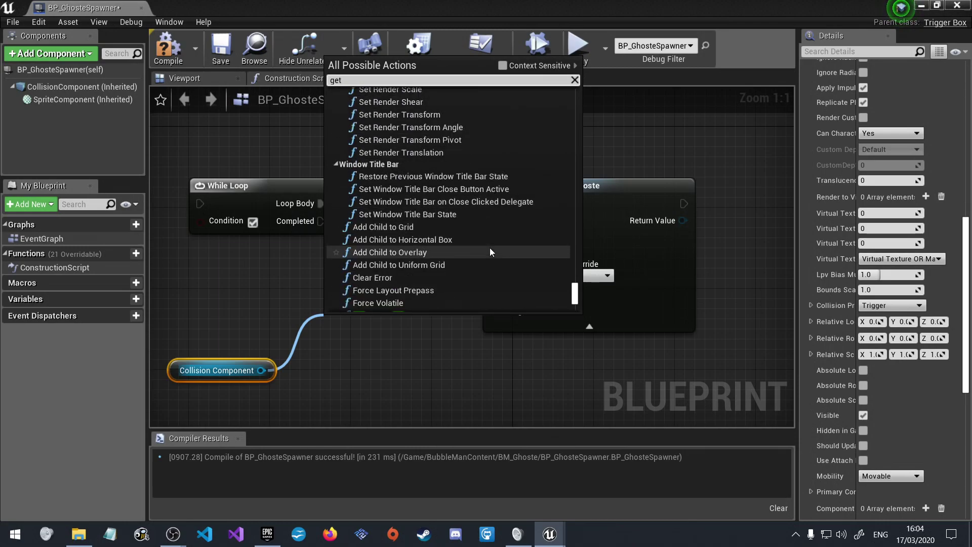
scroll(490, 247, down, 3)
scroll(489, 247, down, 2)
scroll(484, 247, down, 3)
scroll(484, 247, down, 3)
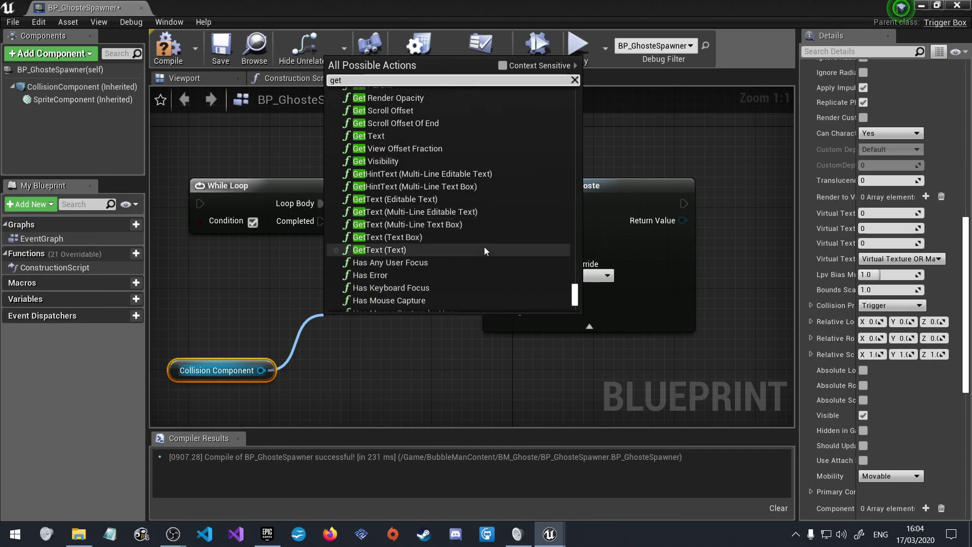
scroll(485, 248, down, 2)
scroll(484, 247, down, 3)
scroll(485, 247, down, 3)
scroll(484, 247, down, 3)
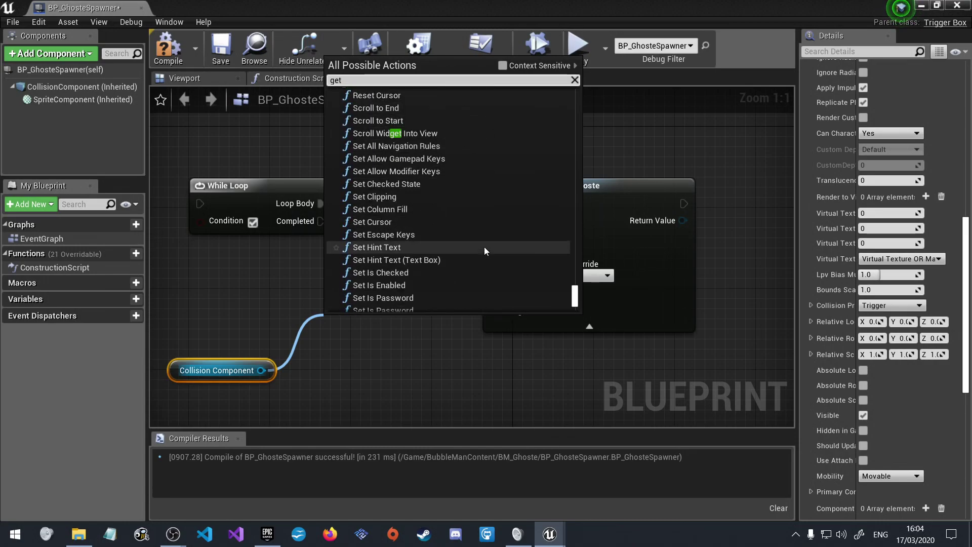
scroll(485, 247, down, 3)
scroll(484, 247, down, 2)
scroll(485, 248, down, 3)
scroll(484, 247, down, 2)
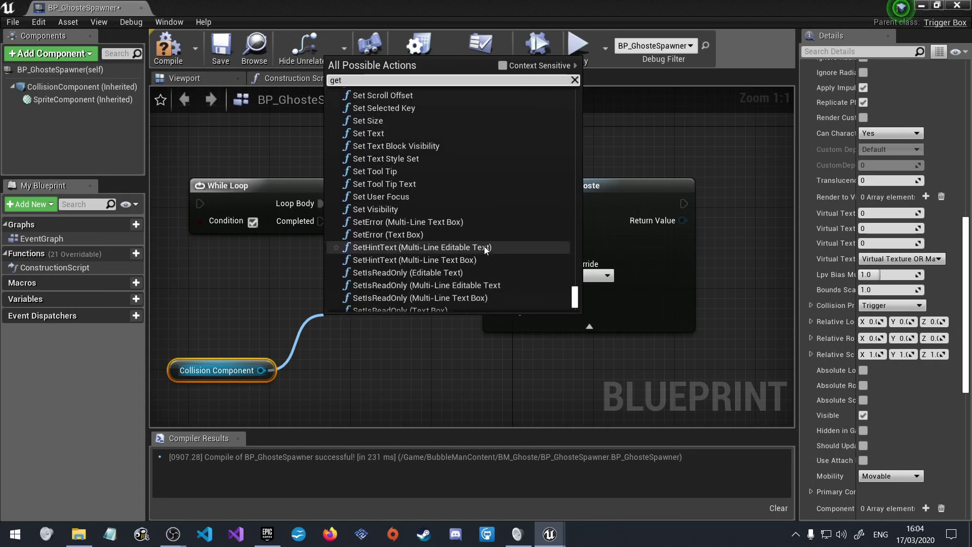
scroll(484, 247, down, 3)
scroll(484, 246, down, 2)
scroll(484, 247, down, 1)
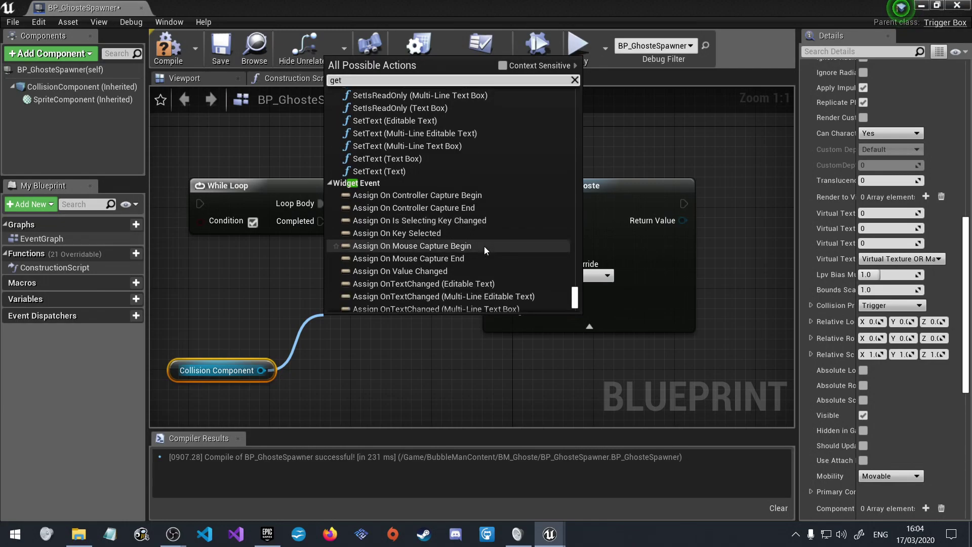
scroll(484, 246, down, 3)
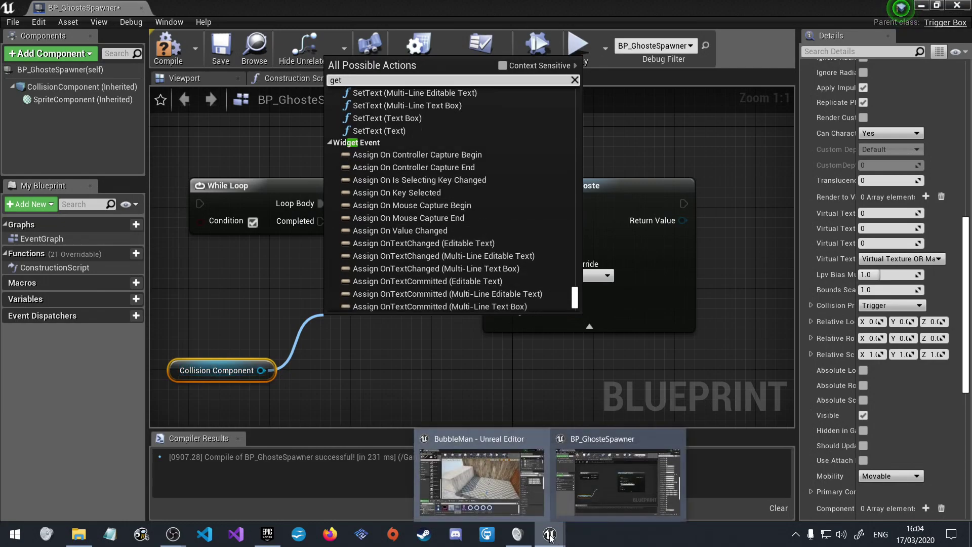
scroll(400, 279, down, 5)
scroll(401, 279, down, 5)
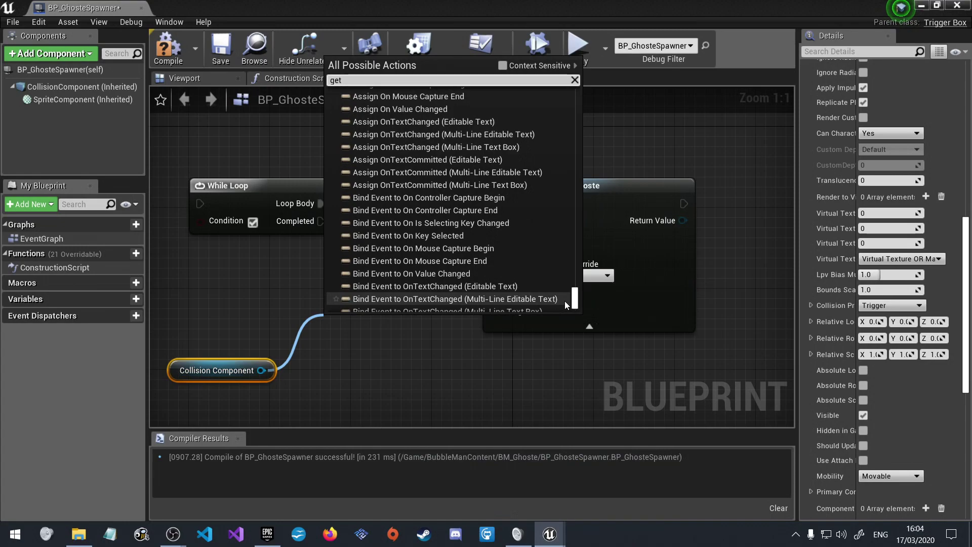
drag(574, 299, 571, 97)
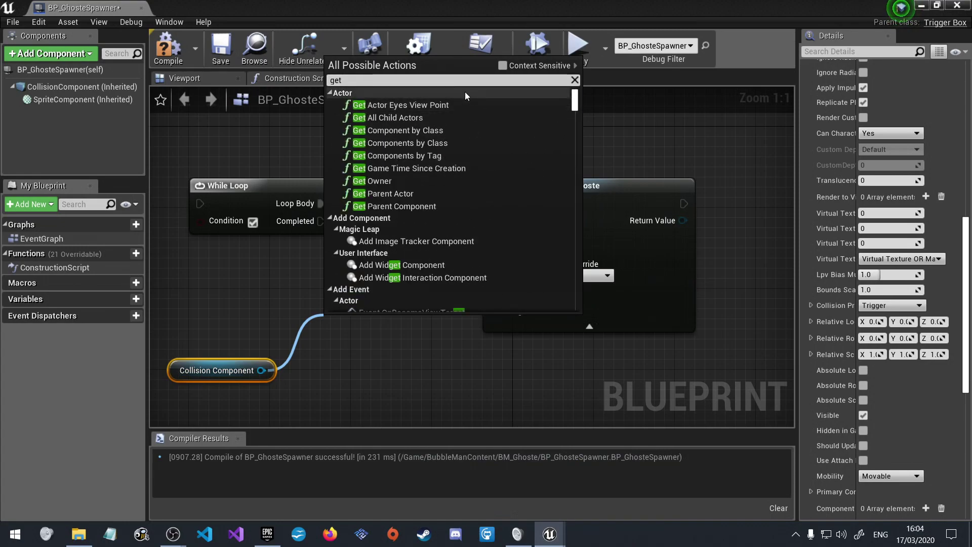
click(439, 77)
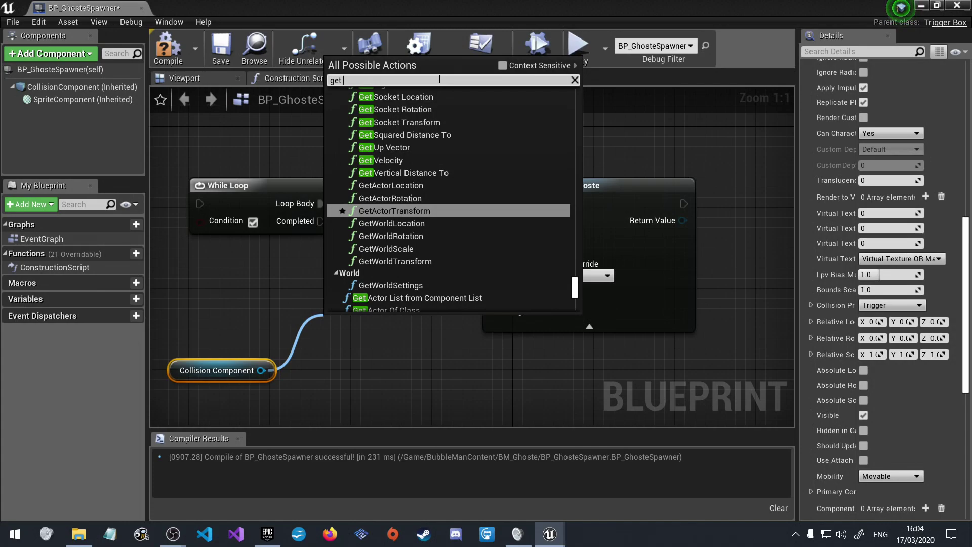
click(420, 261)
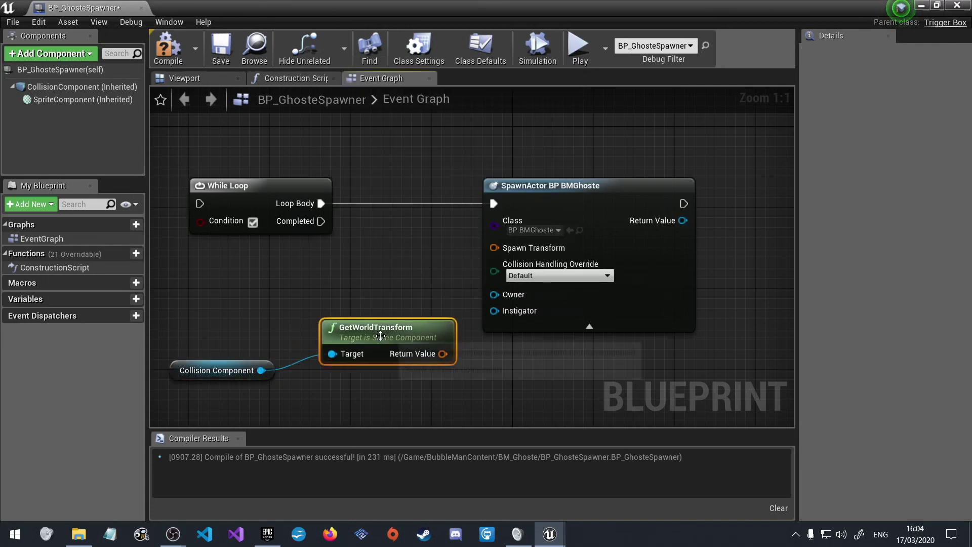
- Wire GetWorldTransform's Return Value into Spawn Transform, compile, save, and dock the Blueprint tab
drag(380, 336, 350, 296)
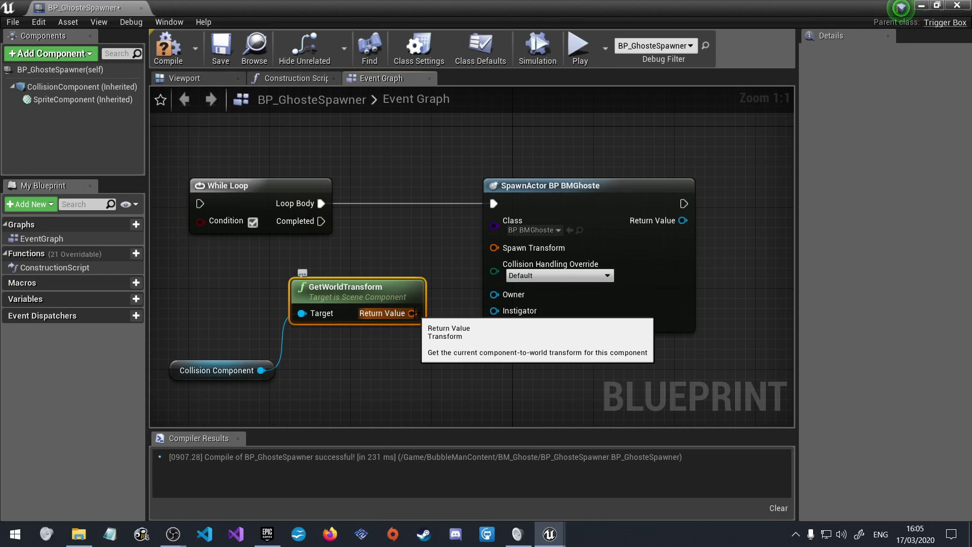
drag(413, 313, 495, 248)
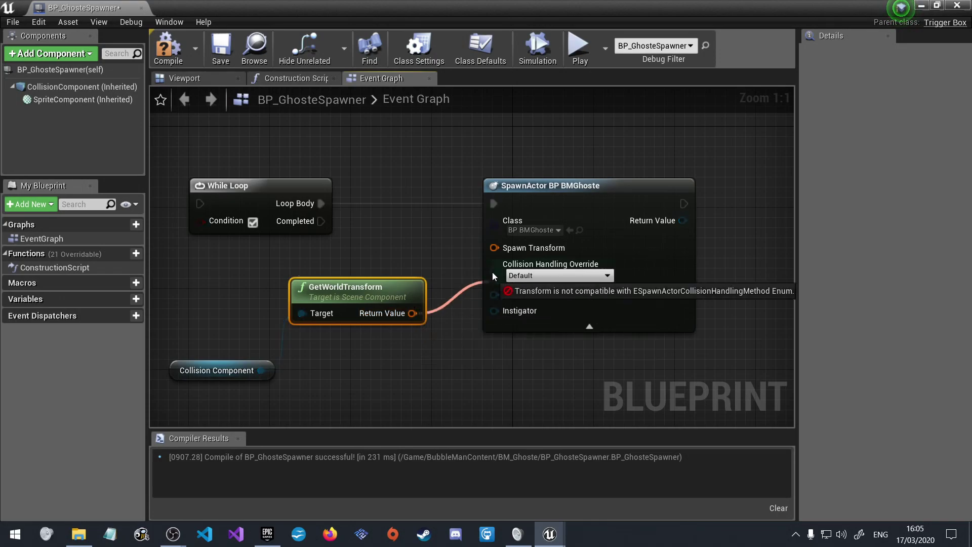
click(170, 56)
click(216, 49)
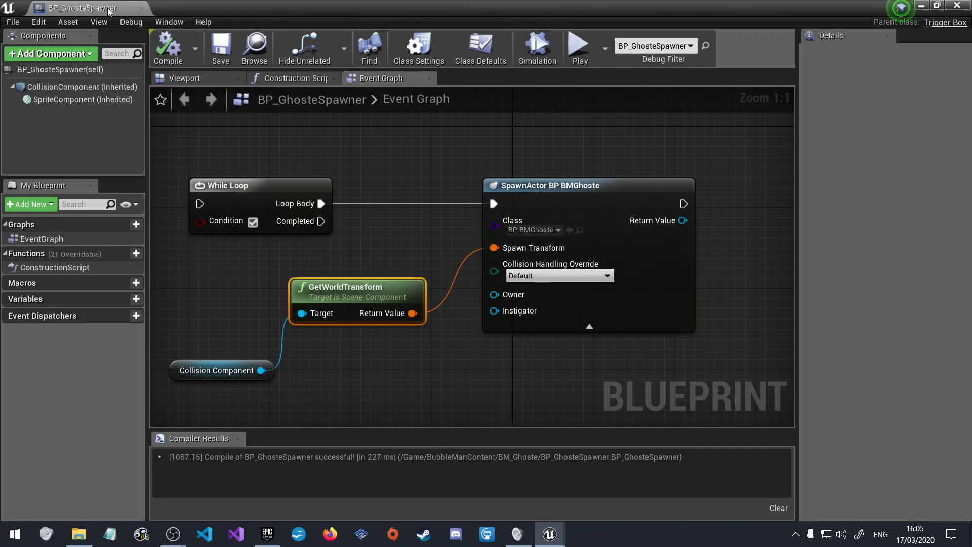
drag(98, 15, 218, 8)
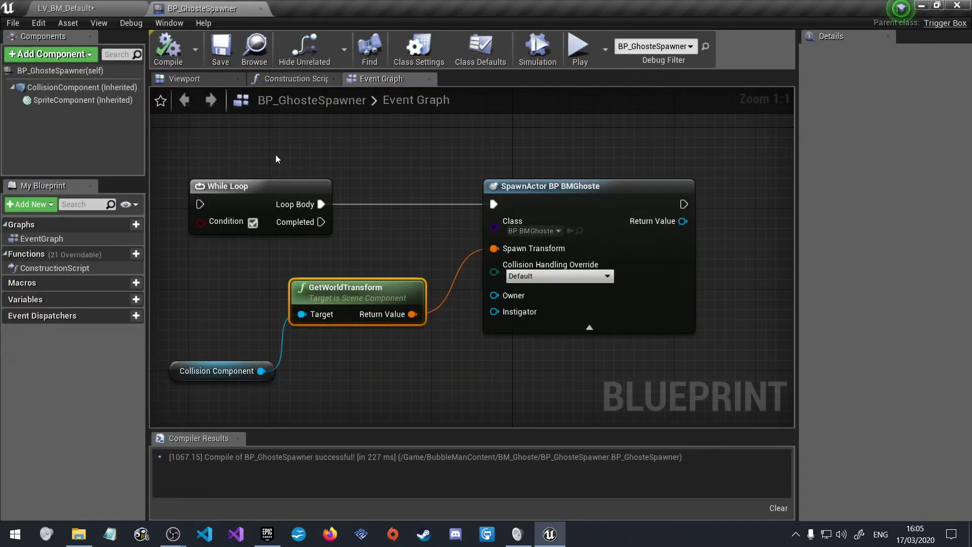
- Save LV_BM_Default, play-test it in the editor, then go back to BP_GhosteSpawner
click(85, 7)
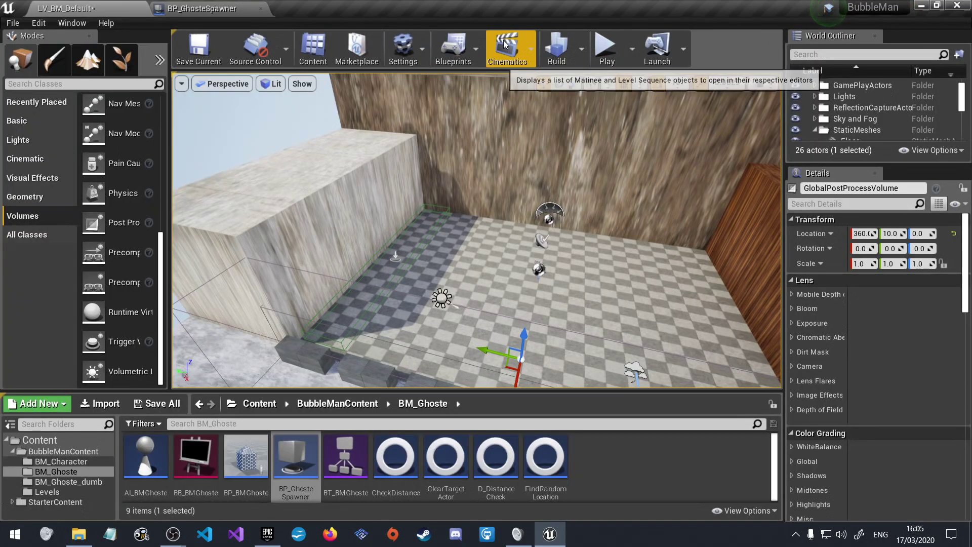
click(179, 48)
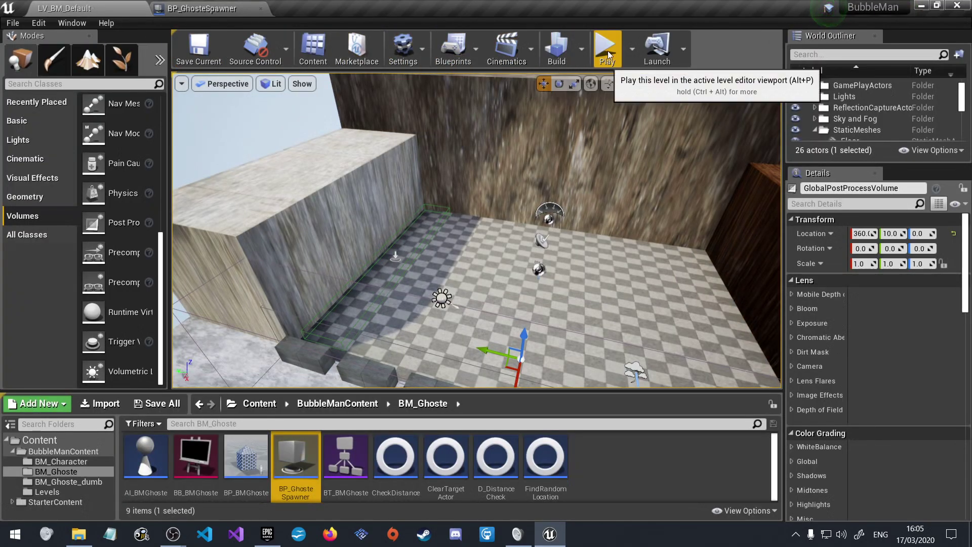
click(607, 51)
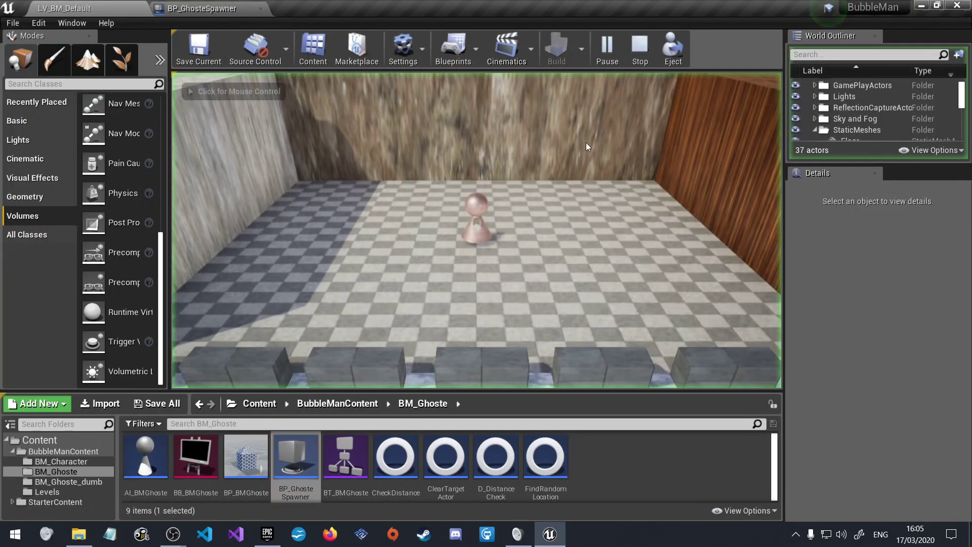
click(508, 228)
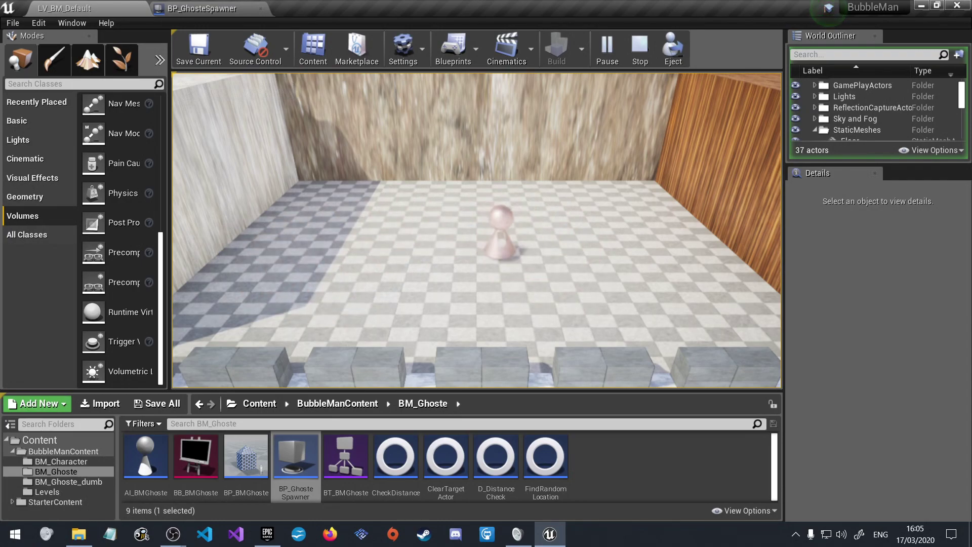
key(Escape)
click(275, 6)
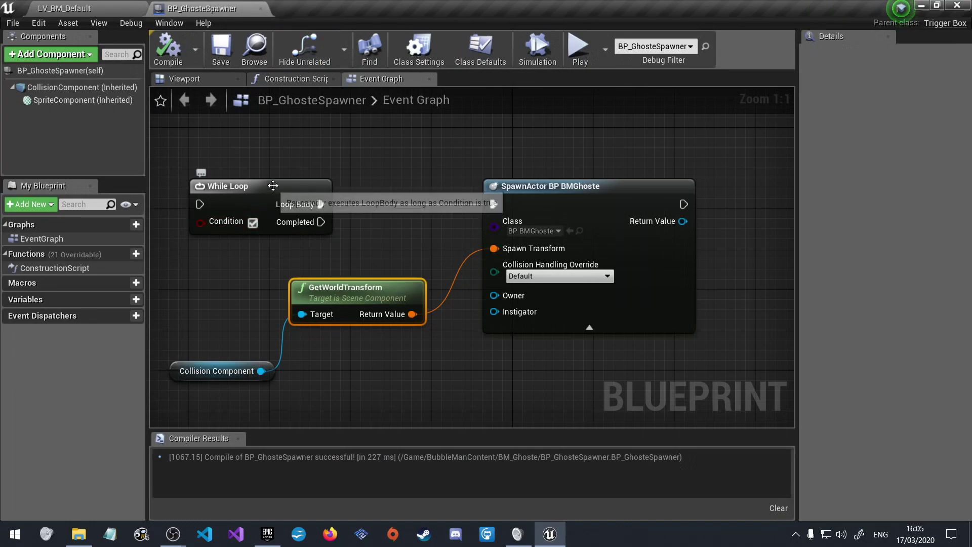
- Add an Event BeginPlay node left of the While Loop and connect it
mouse_move(267, 160)
right_down()
mouse_move(464, 141)
mouse_move(539, 216)
right_up()
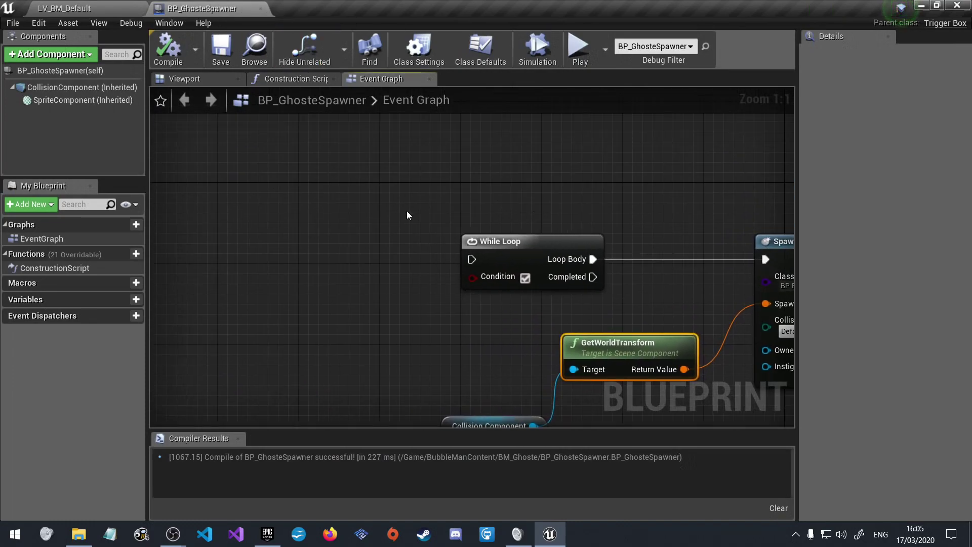
right_click(297, 260)
text(event)
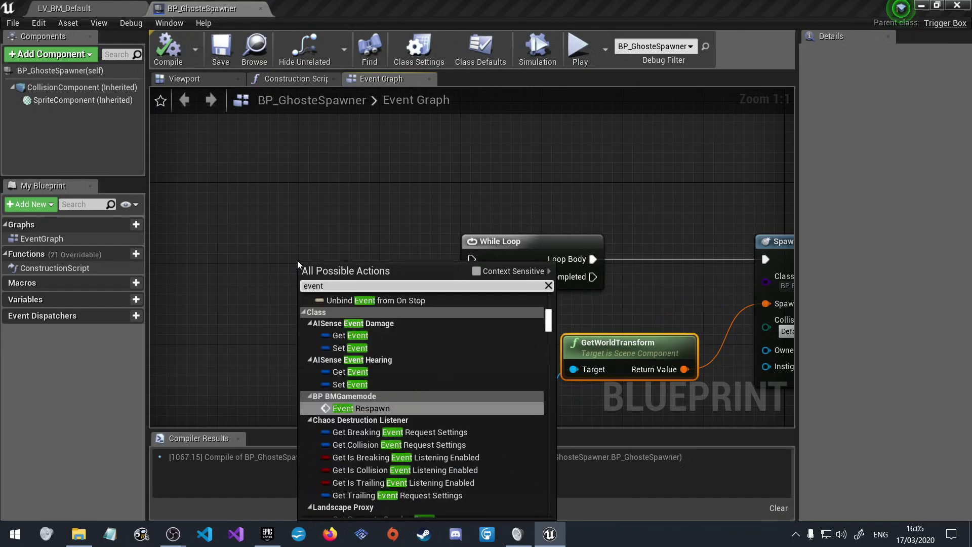
text( begin)
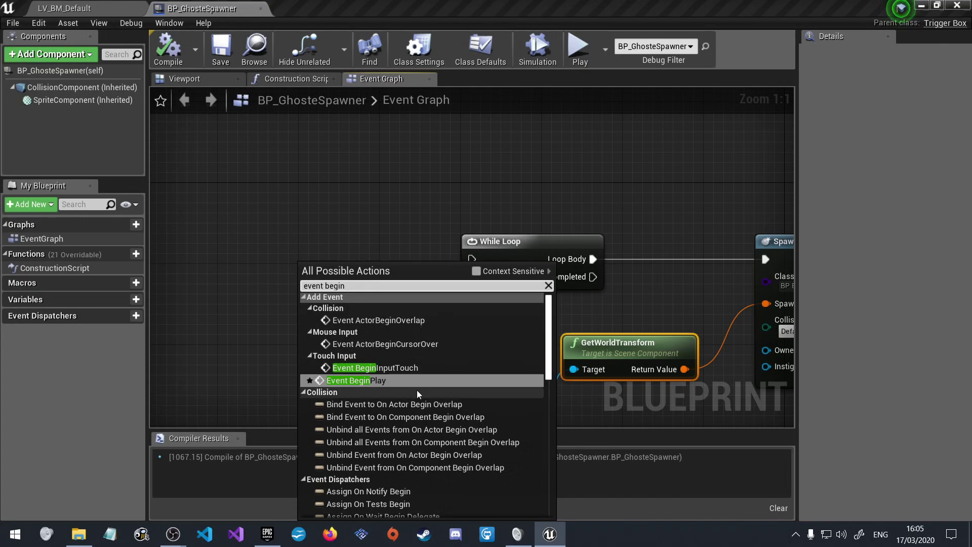
click(398, 381)
mouse_move(365, 285)
mouse_down()
mouse_move(334, 246)
mouse_move(471, 259)
mouse_up()
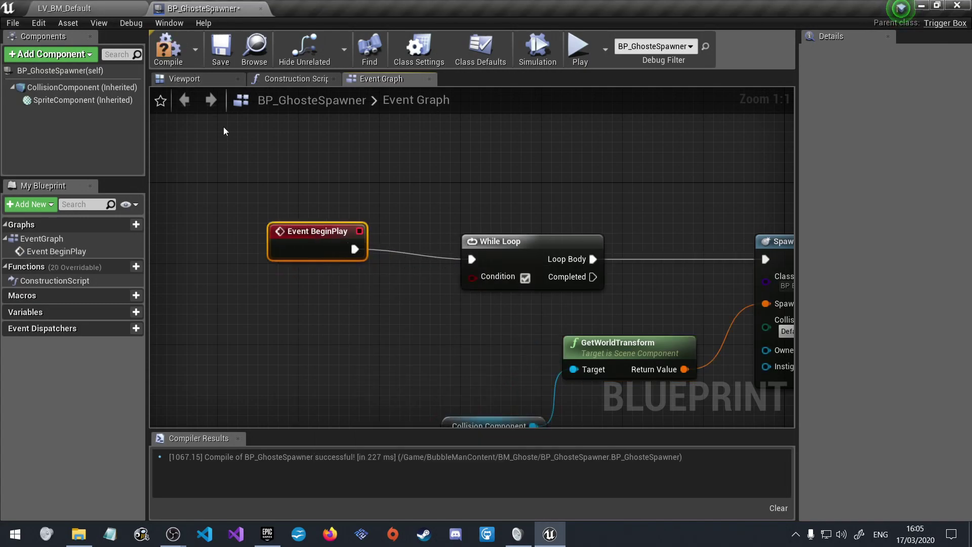
- Compile BP_GhosteSpawner and save it
click(169, 53)
click(108, 6)
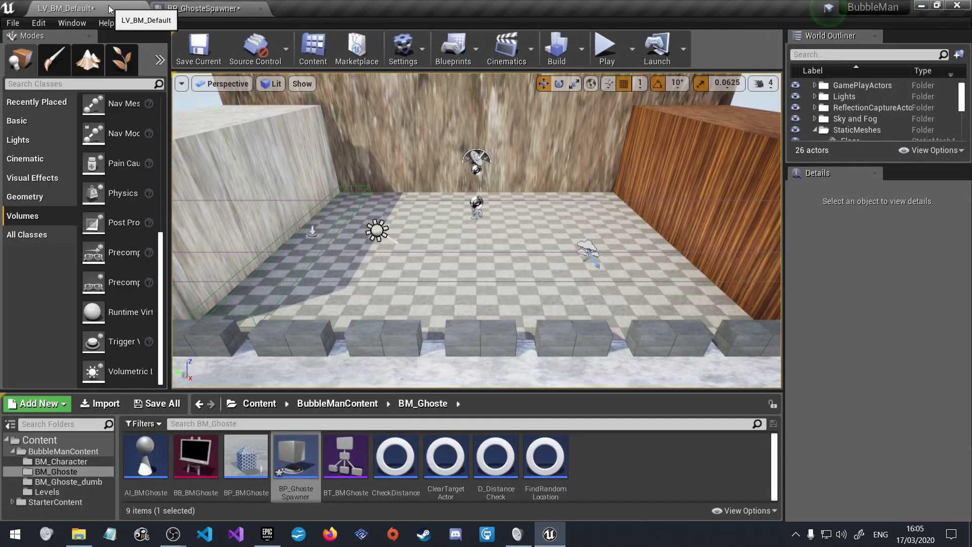
click(202, 8)
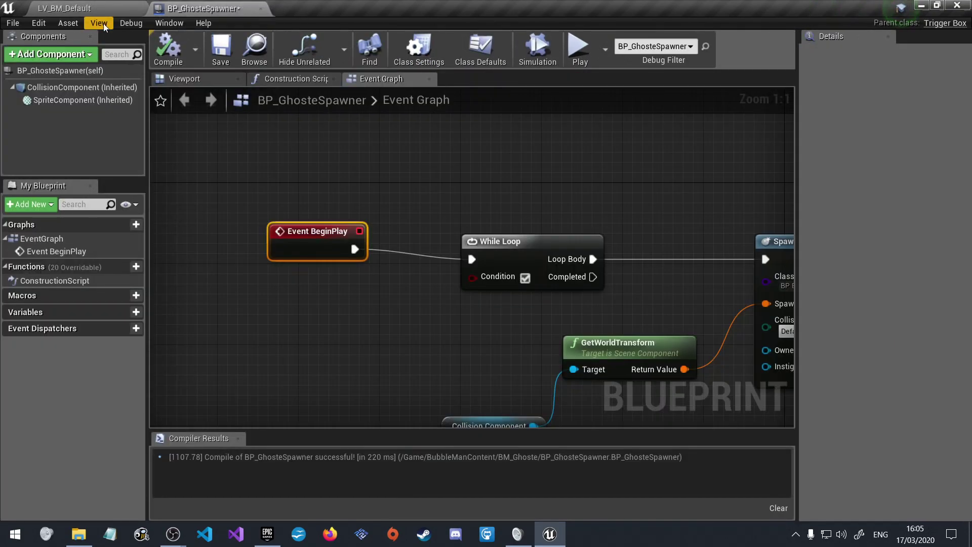
click(215, 50)
- Reopen the BubbleMan project from the Launcher's My Projects library
click(65, 8)
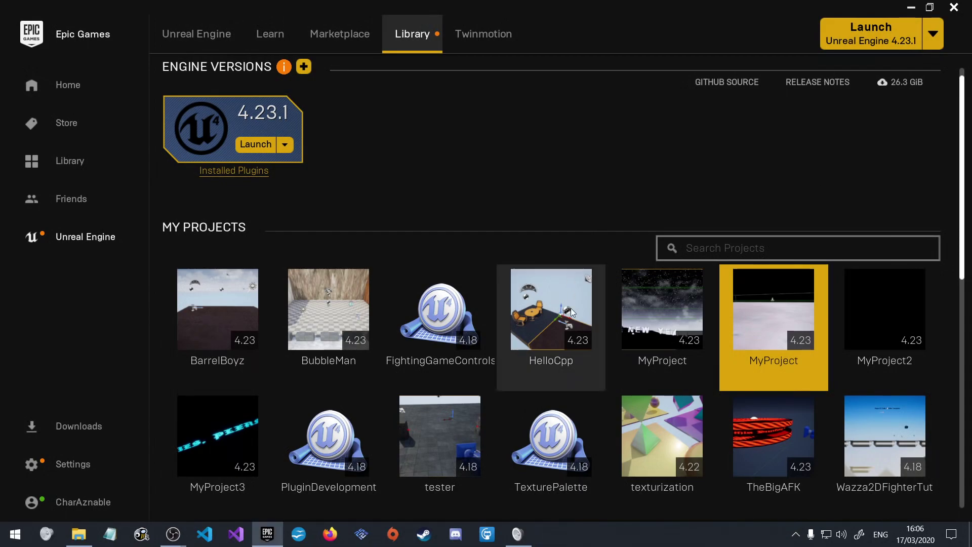
double_click(297, 292)
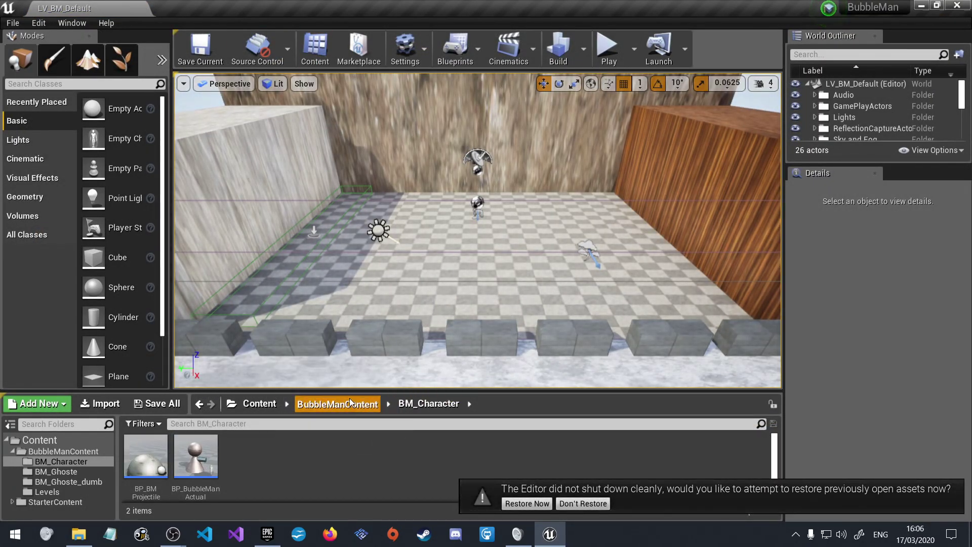
- Restore the previously open assets and bring the SpawnActor node into view in the graph
click(334, 404)
click(527, 504)
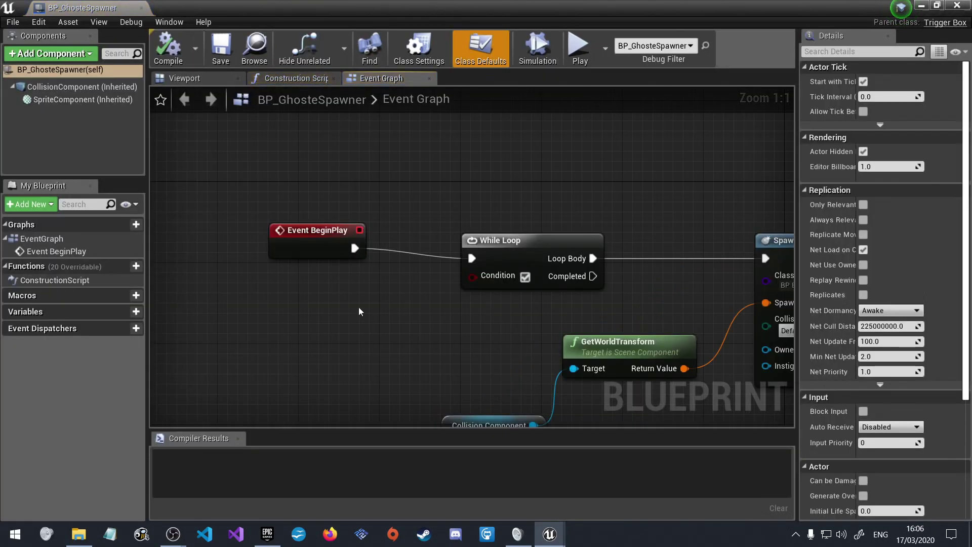
right_drag(359, 306, 258, 271)
scroll(282, 233, down, 1)
right_drag(580, 209, 453, 204)
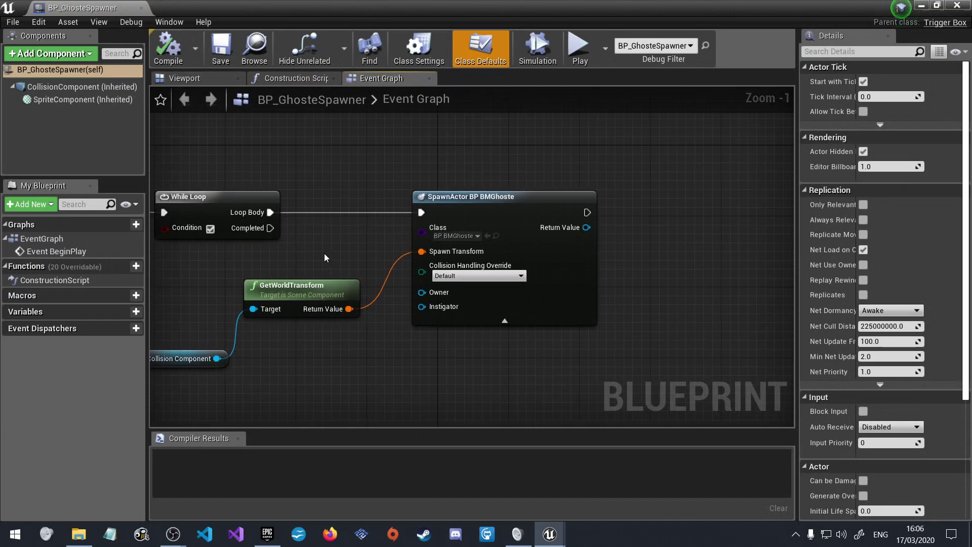
- Add a Delay of 1.0 seconds after SpawnActor BP BMGhoste, then compile and save
drag(586, 212, 643, 214)
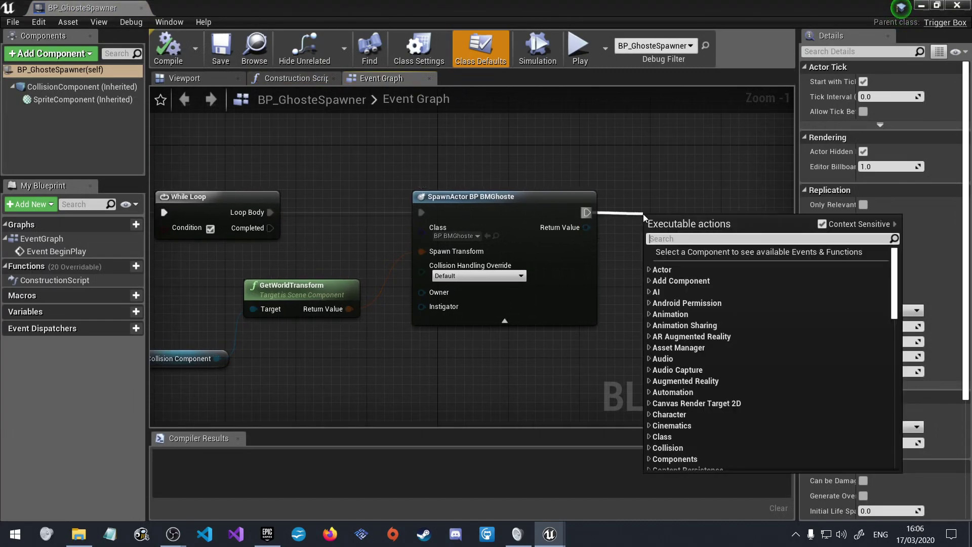
text(delay)
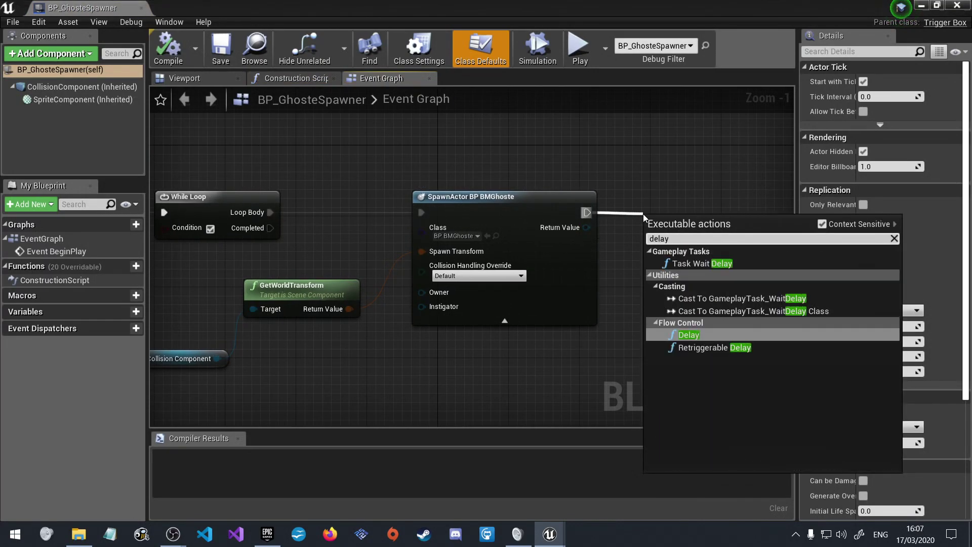
click(703, 335)
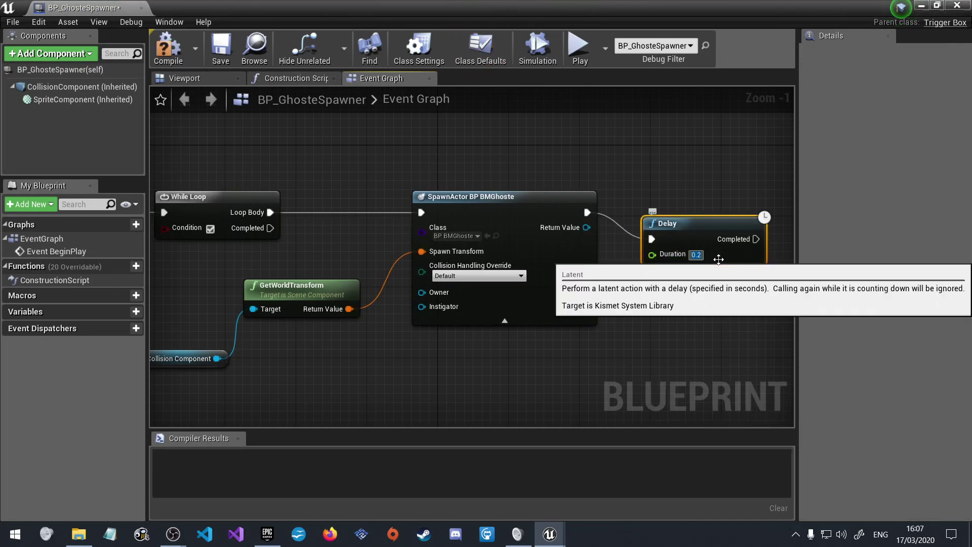
text(1)
click(605, 265)
click(168, 48)
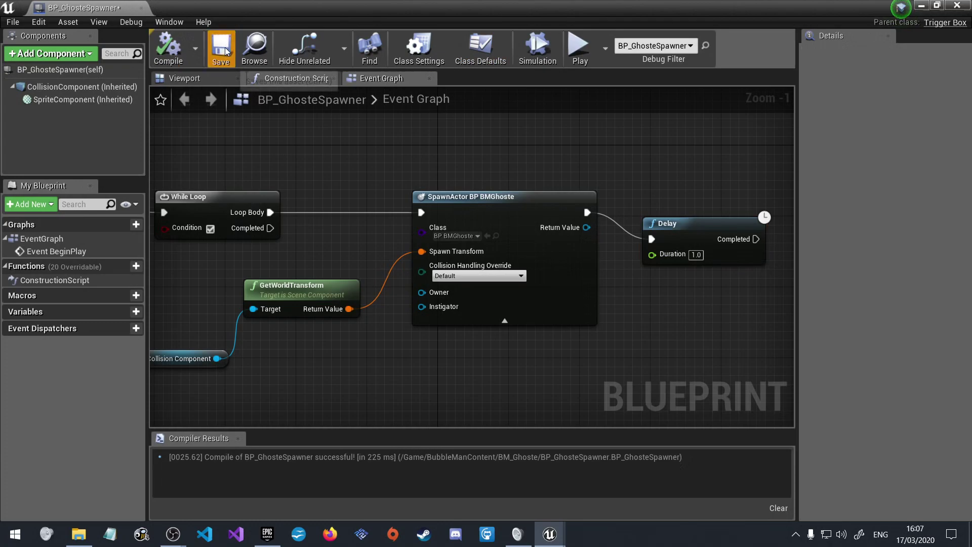
click(226, 51)
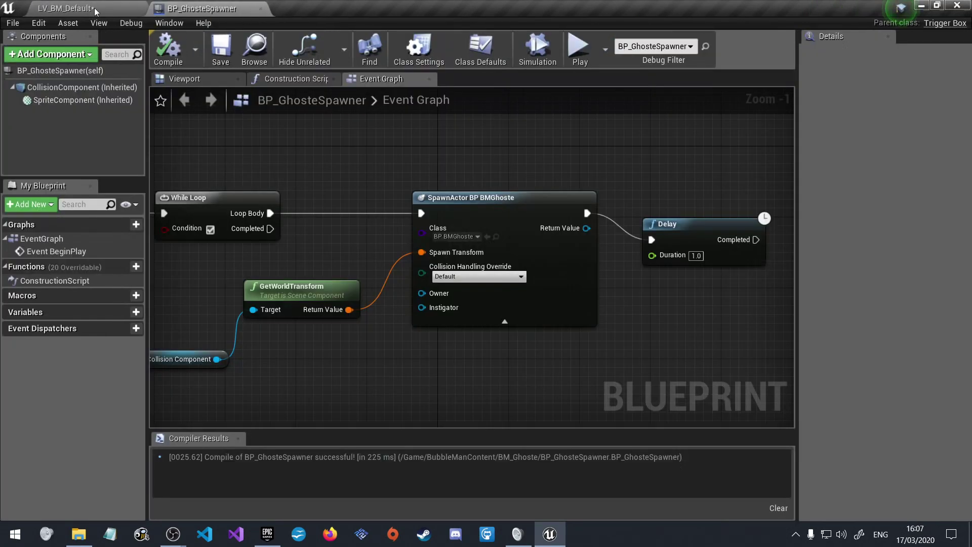
- Dock the BP_GhosteSpawner tab beside the level editor and save LV_BM_Default
drag(95, 8, 203, 8)
click(216, 44)
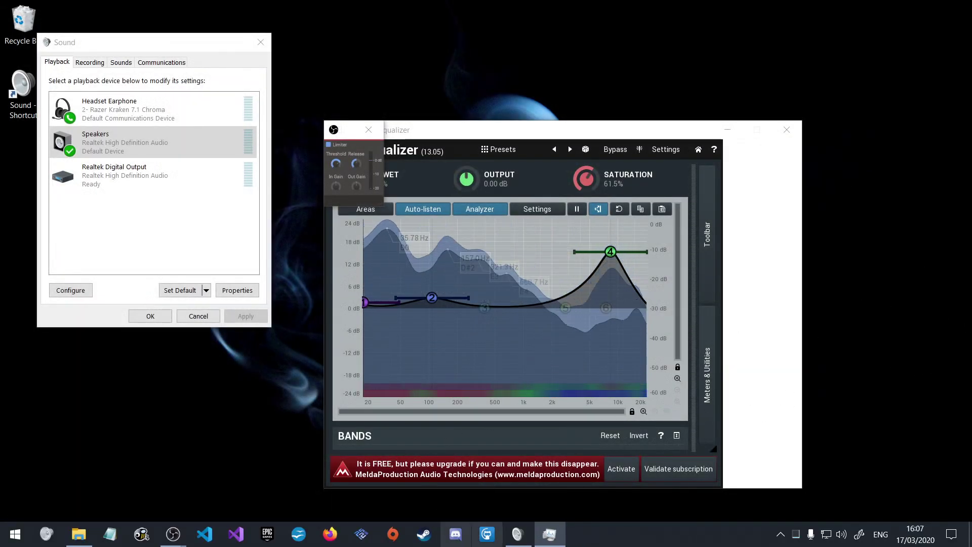
- Launch the BubbleMan project from the Epic Games Launcher Library
click(259, 534)
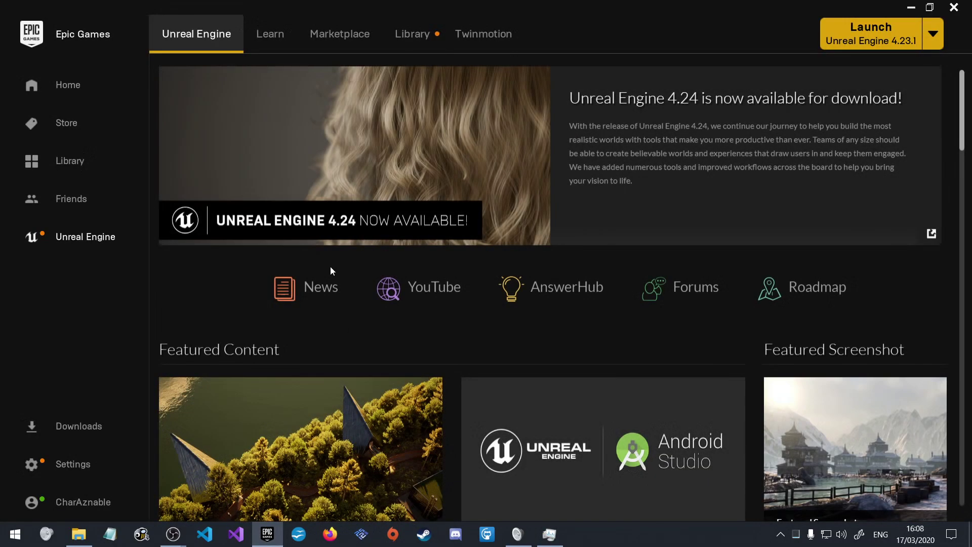
click(403, 41)
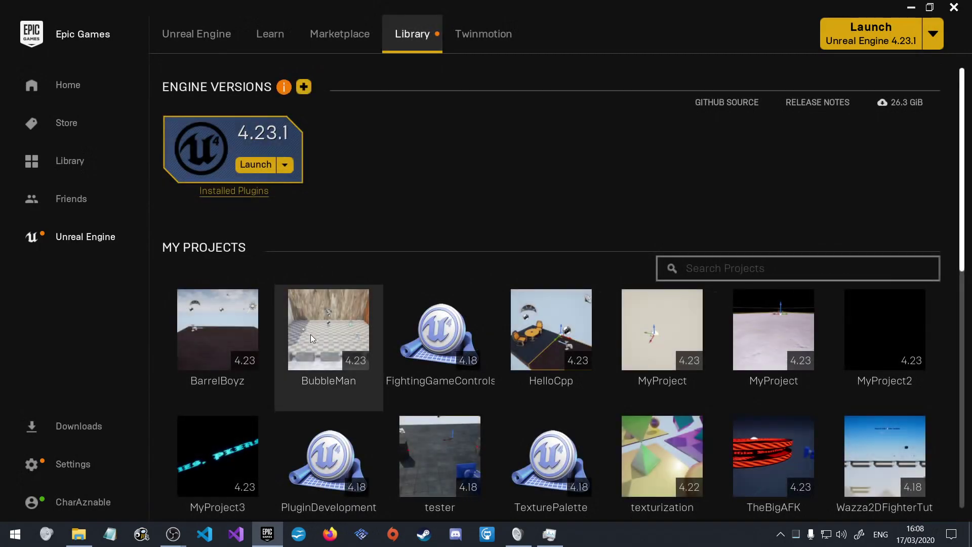
double_click(323, 311)
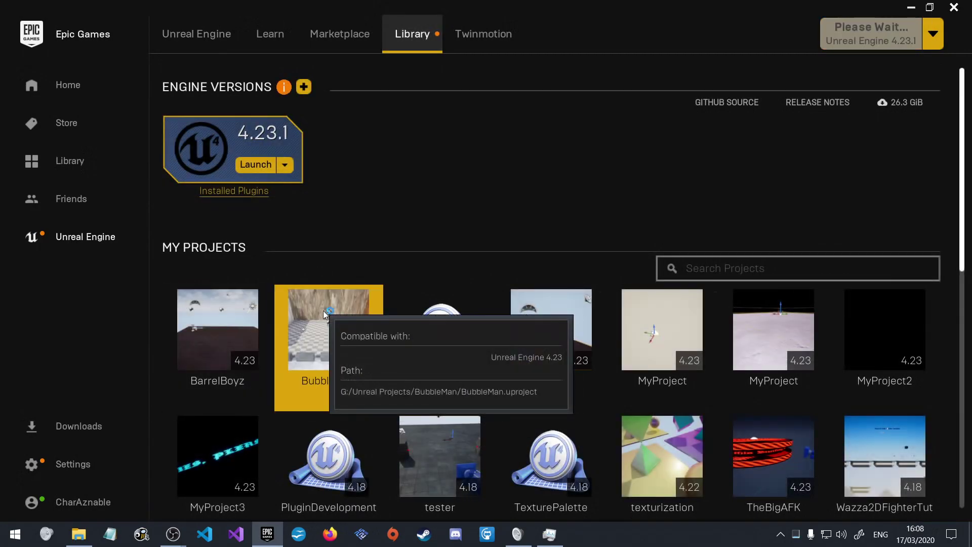
- Switch from Firefox to the loaded Unreal Editor window
click(329, 533)
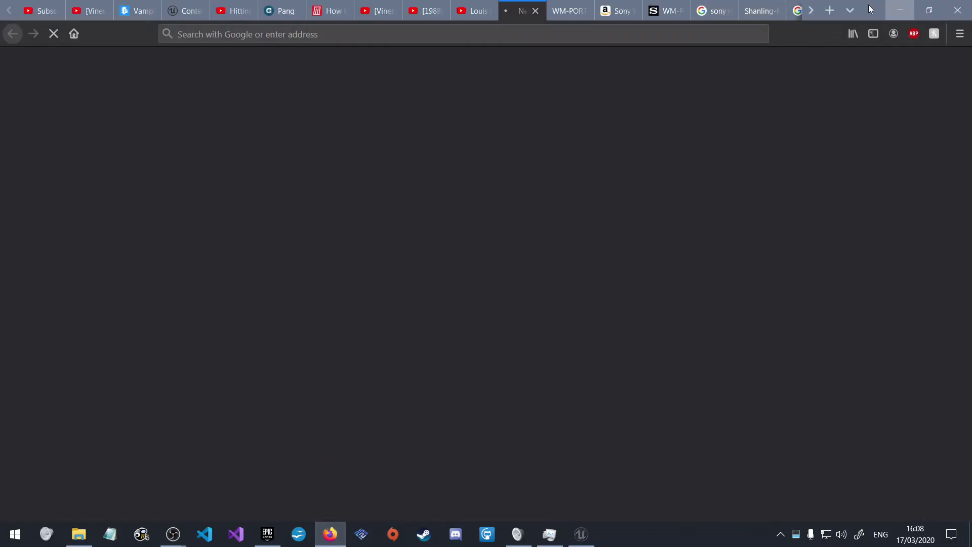
click(901, 10)
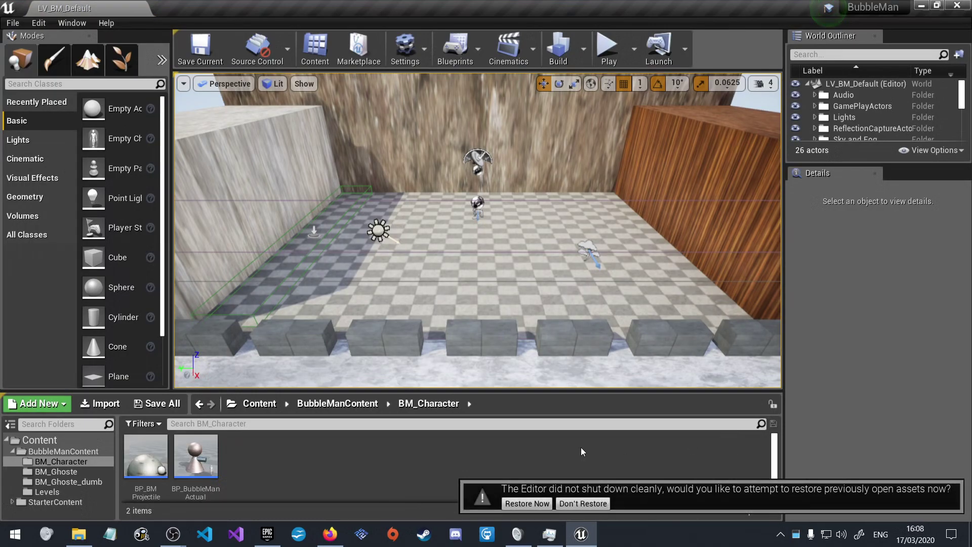
click(330, 533)
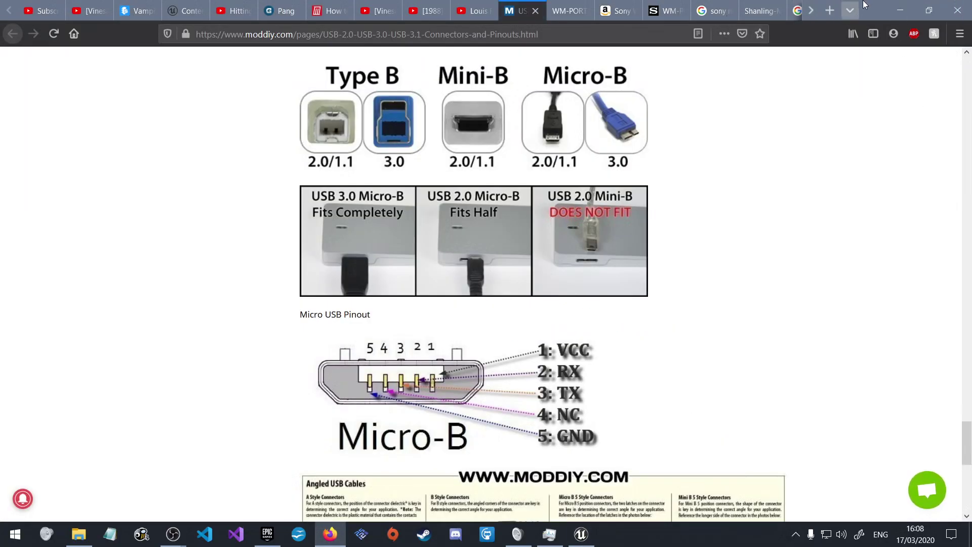
click(900, 10)
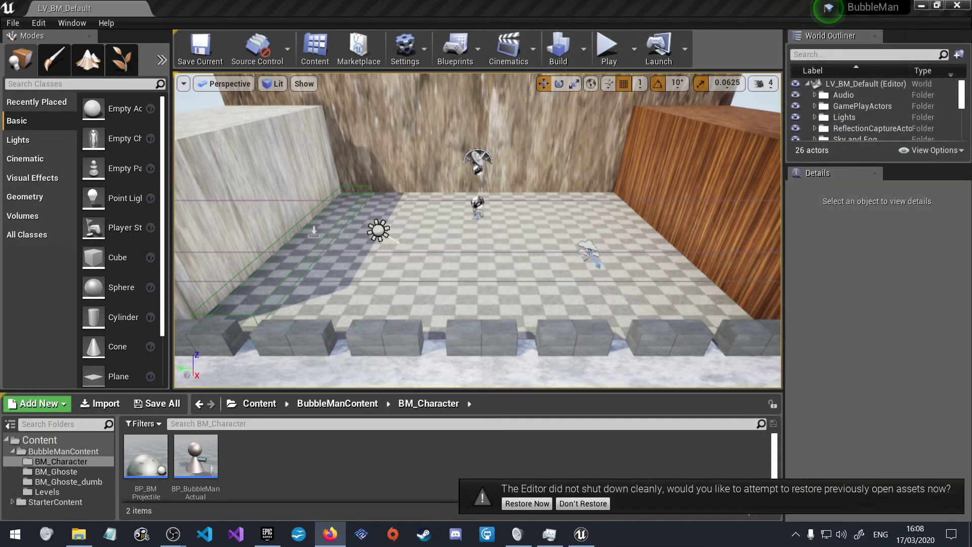
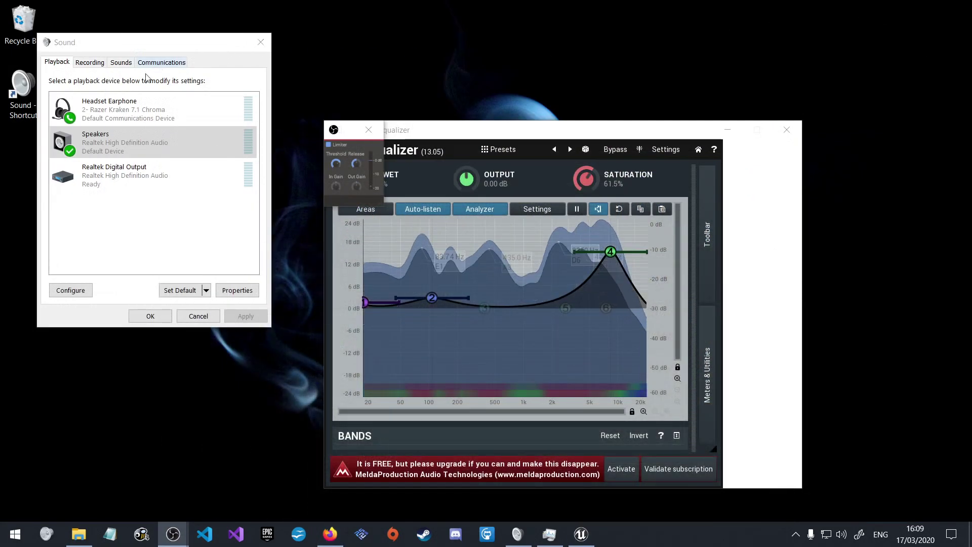
- Set the Headset Earphone as the default Windows playback device
right_click(112, 119)
click(162, 150)
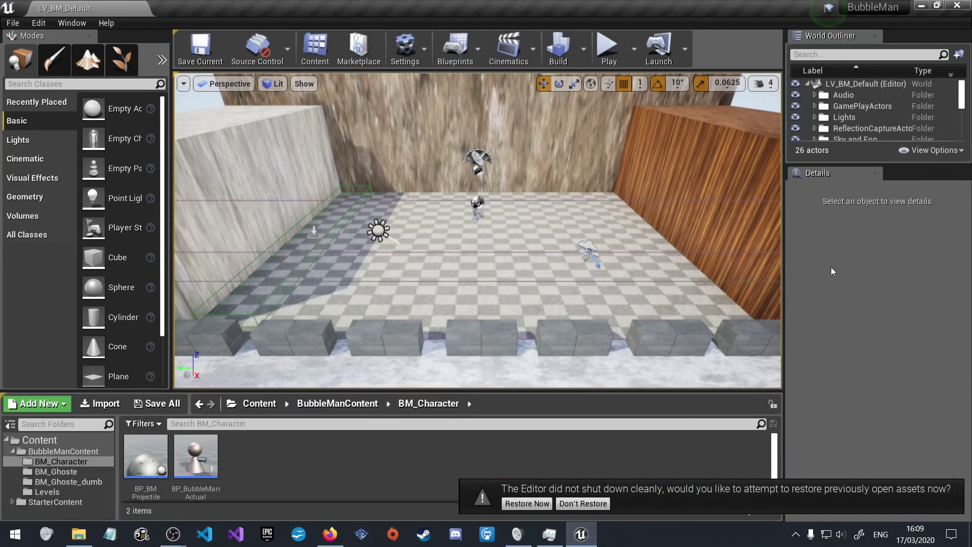
click(343, 538)
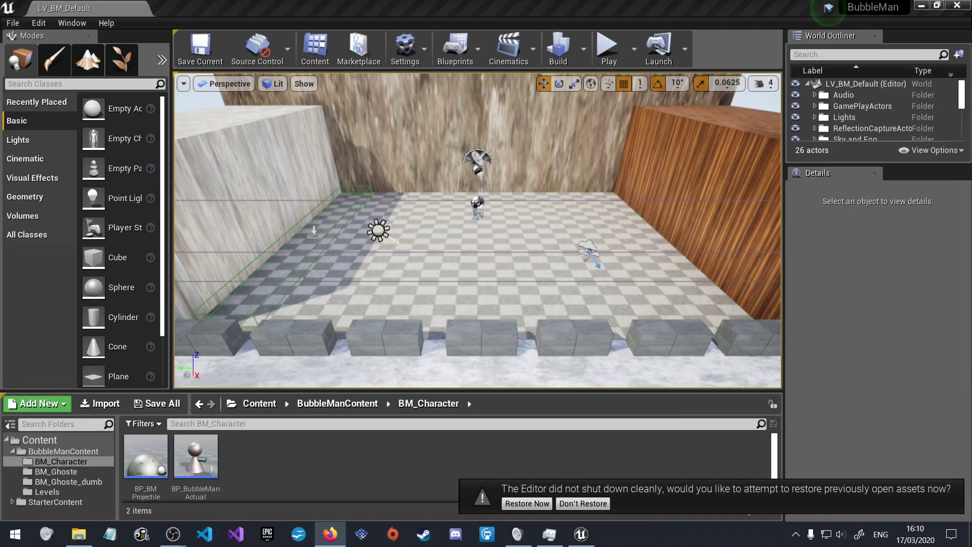
- Maximize OBS, turn on the webcam source's visibility, then minimize OBS
key(alt+Tab)
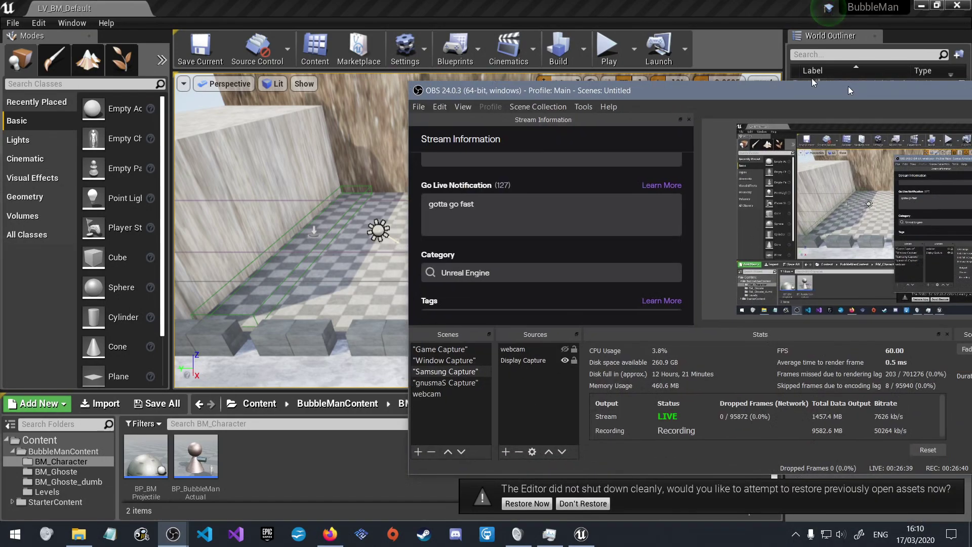
drag(812, 78, 676, 48)
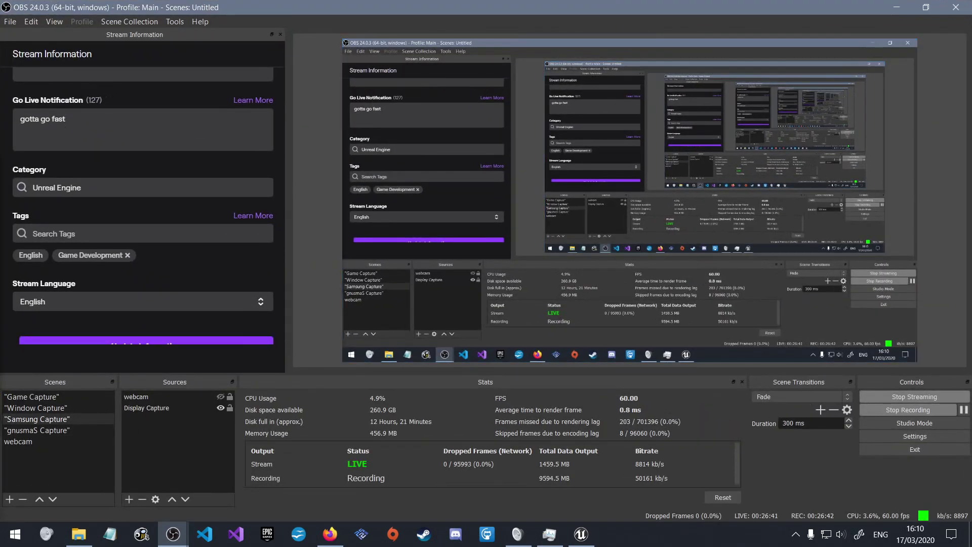
key(alt+Tab)
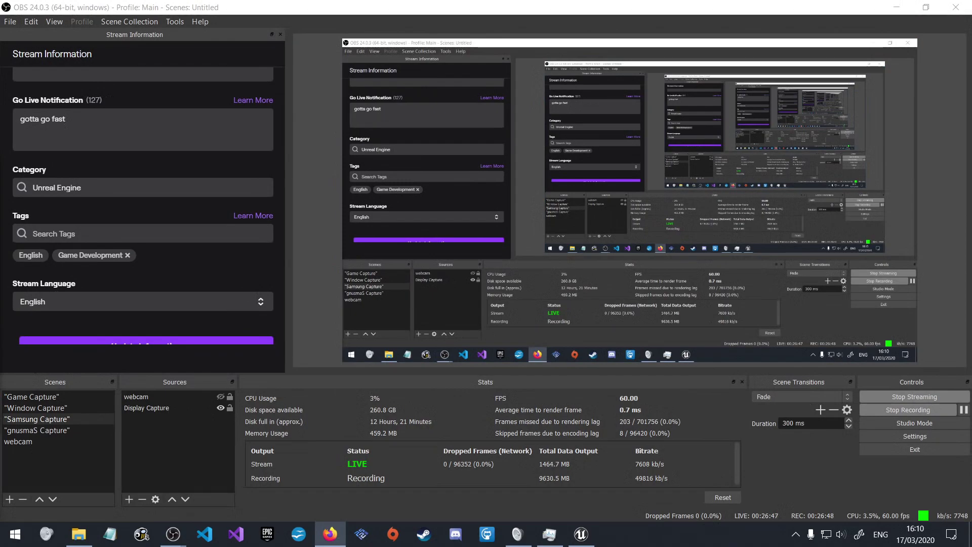
key(ctrl+shift+w)
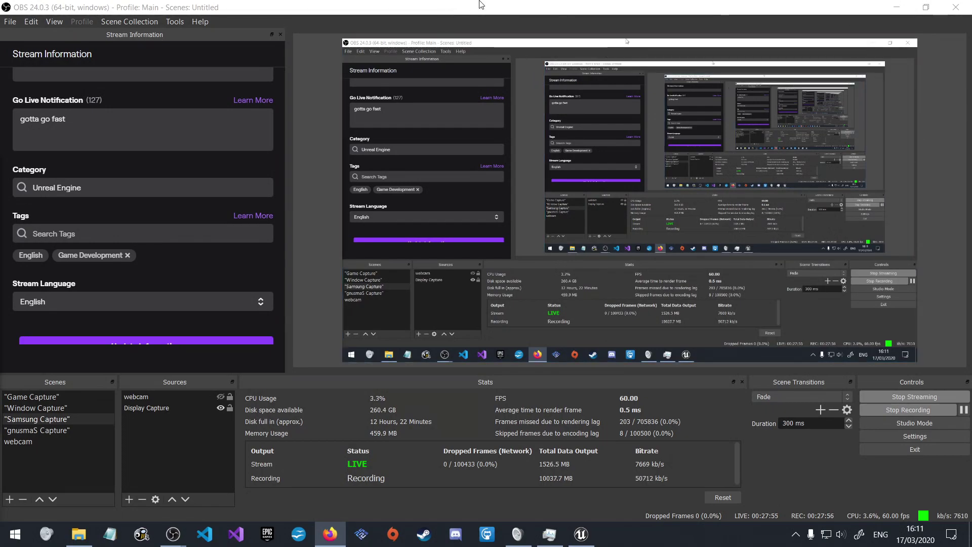
click(897, 7)
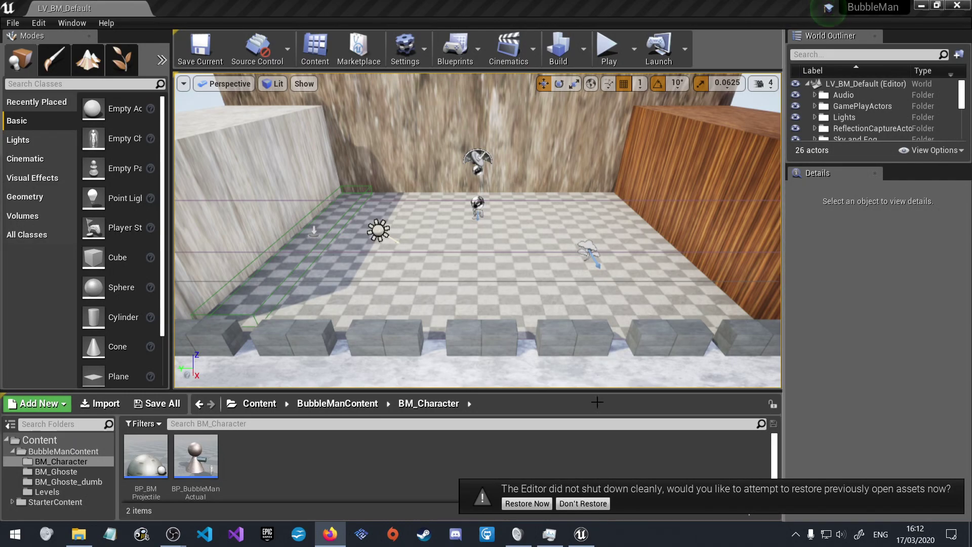
- Dismiss the editor's restore-assets notice, then switch to Firefox
click(603, 503)
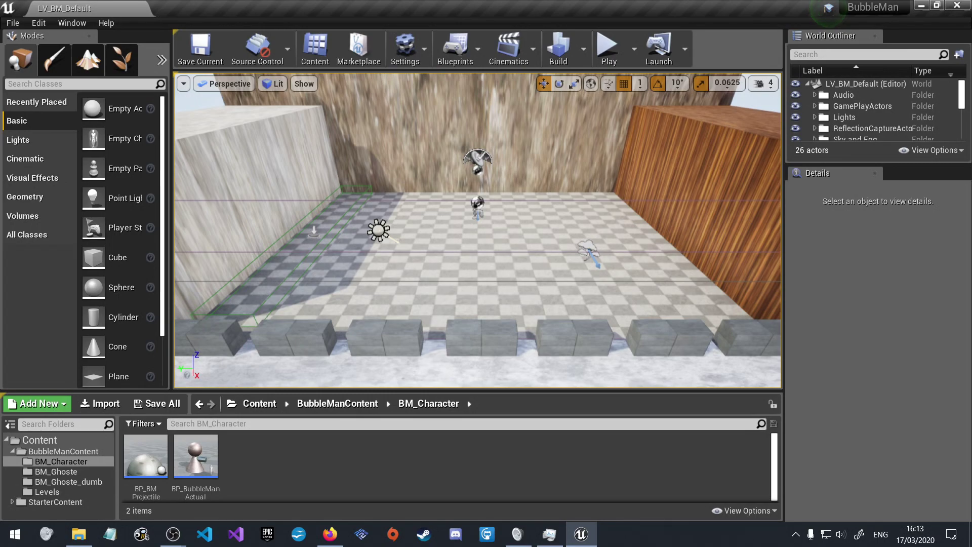
key(alt+Tab)
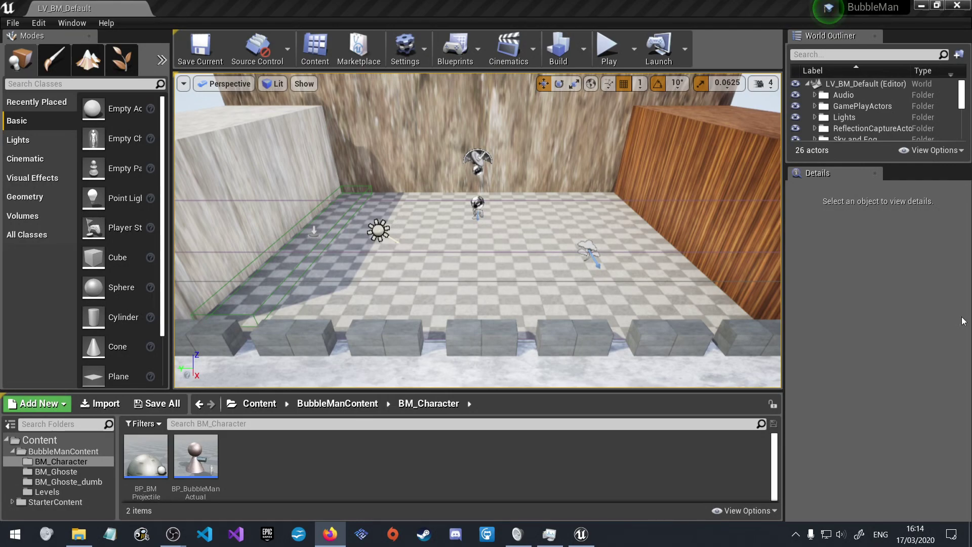
- Force-delete BP_GhosteSpawner from the BM_Ghoste folder and start a new Blueprint Class there
click(344, 405)
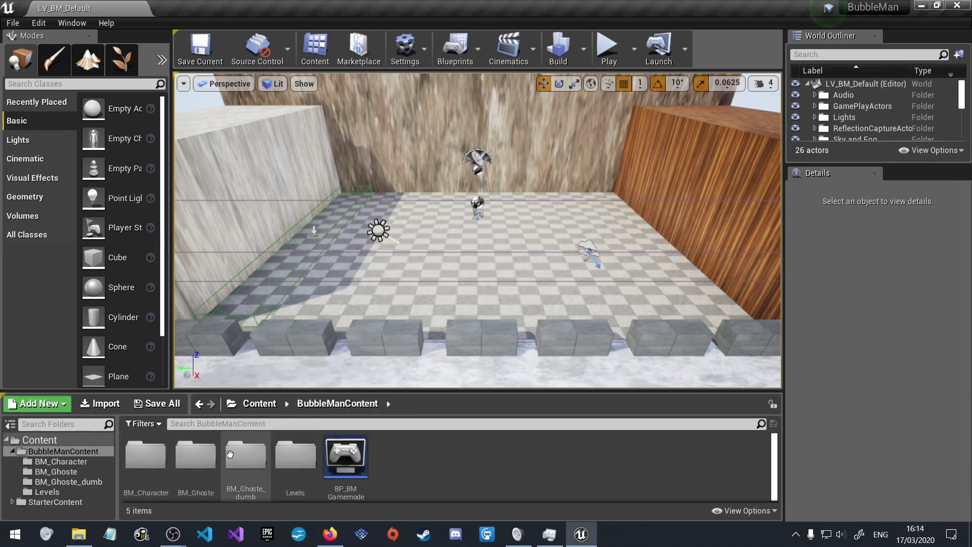
double_click(192, 452)
click(309, 449)
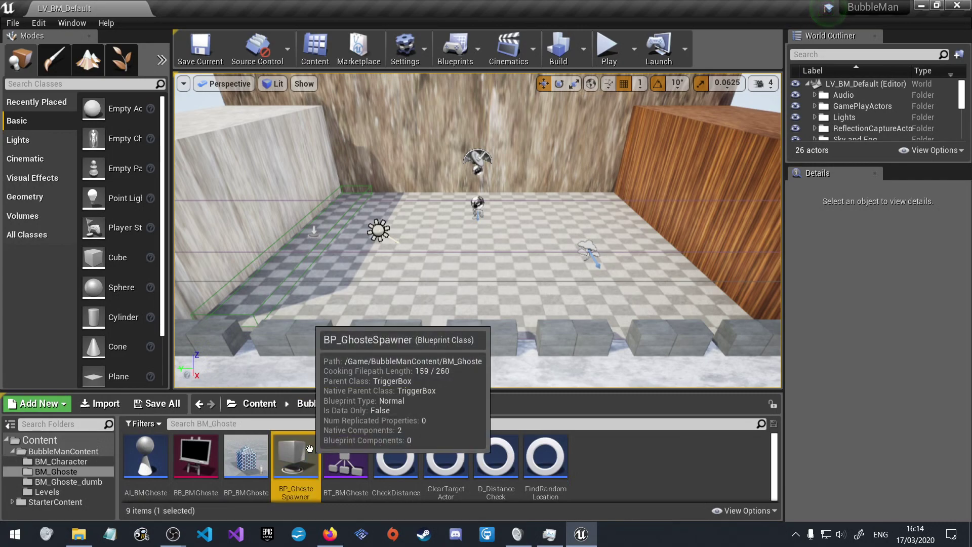
key(Delete)
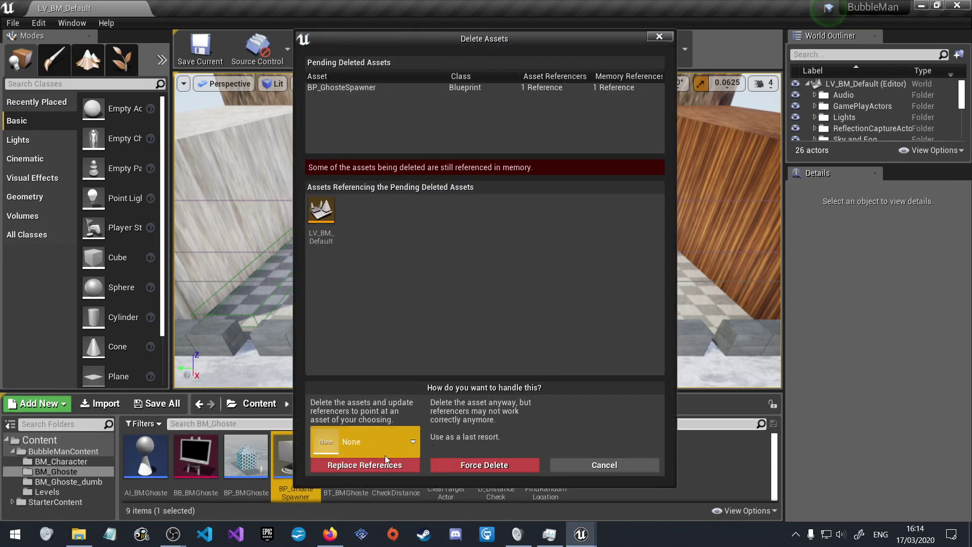
click(471, 466)
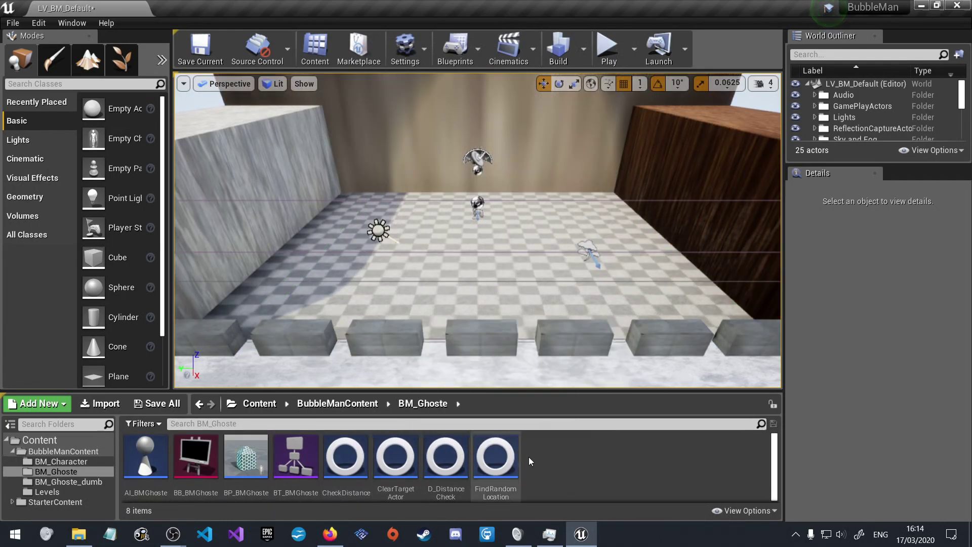
right_click(570, 458)
click(630, 132)
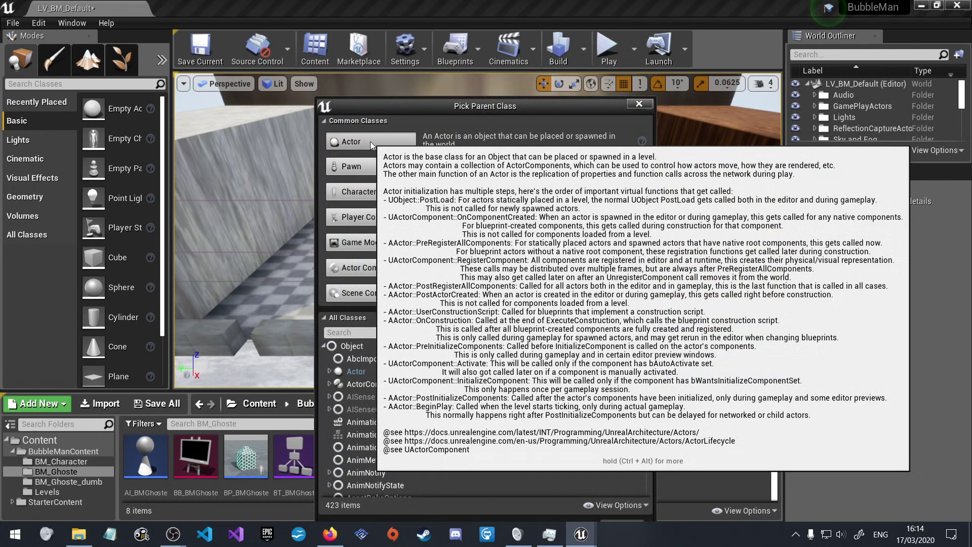
- Create an Actor-based blueprint named BP_GhosteSpawner
click(369, 141)
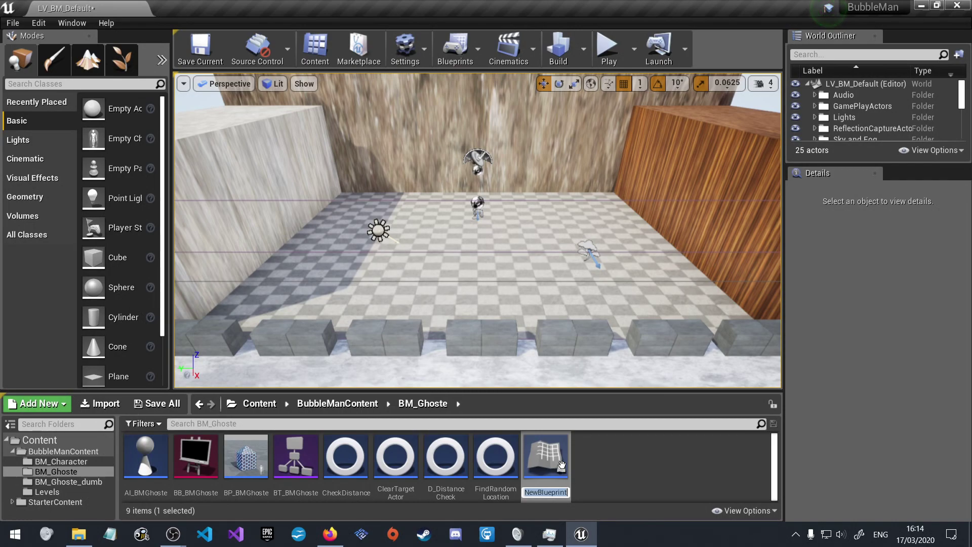
text(BP)
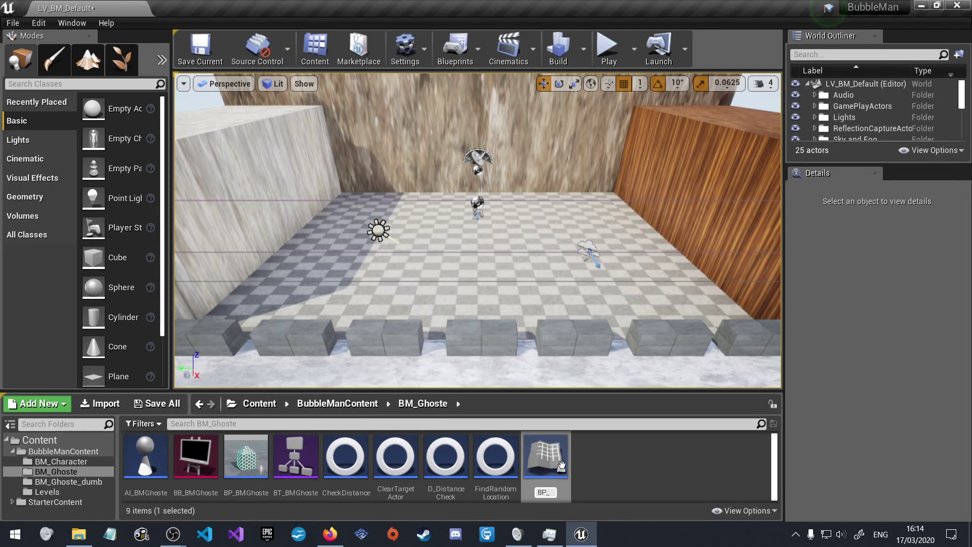
text(_GhosteSpawner)
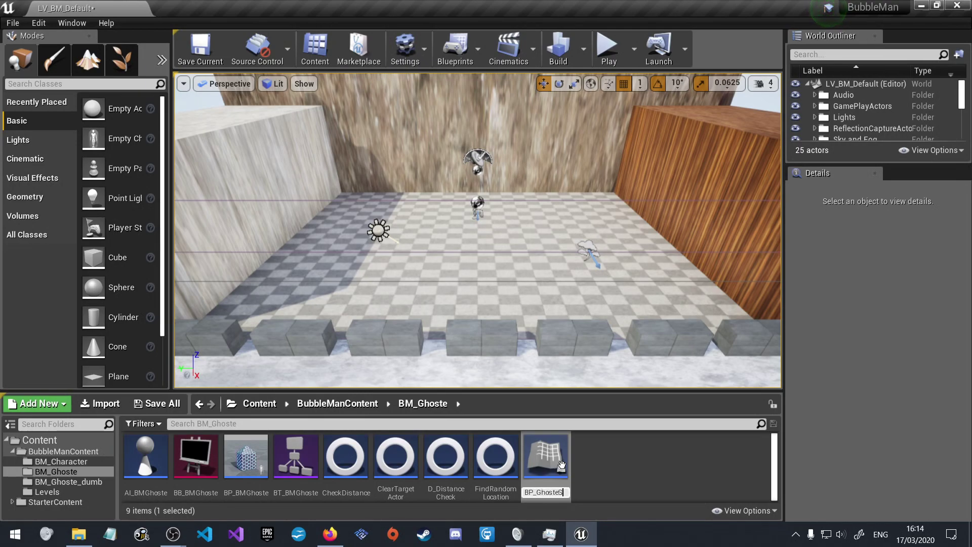
key(Return)
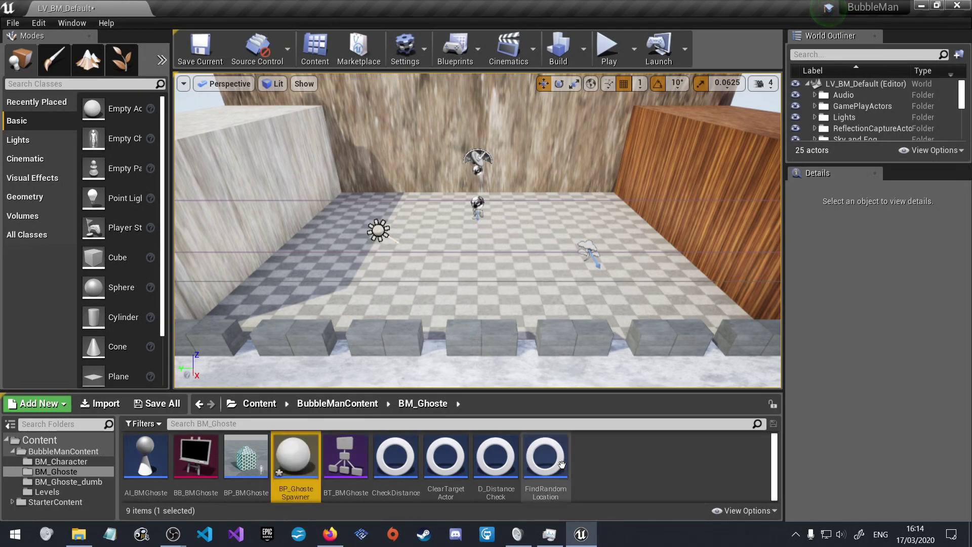
- Open BP_GhosteSpawner and add a Box Collision component named Box
double_click(294, 458)
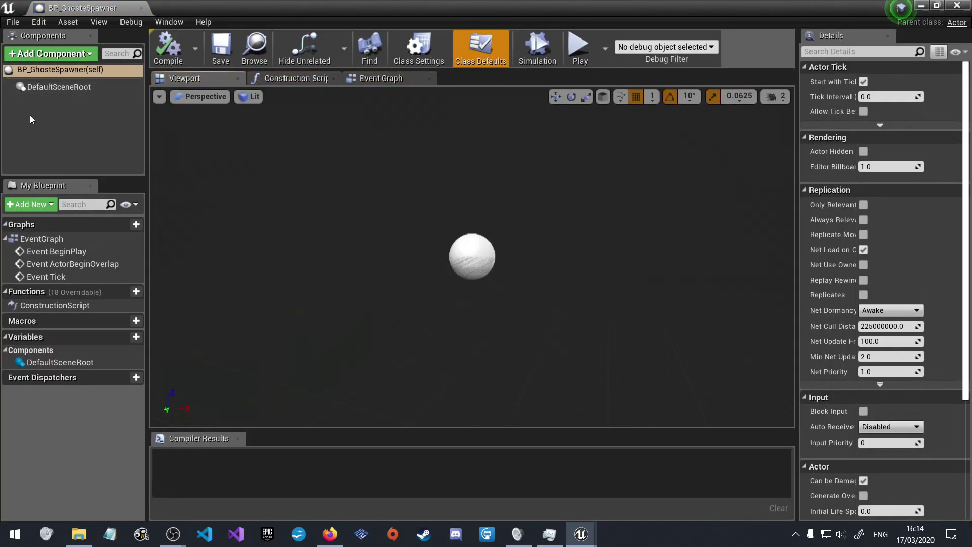
click(56, 53)
scroll(67, 269, down, 3)
scroll(72, 260, up, 3)
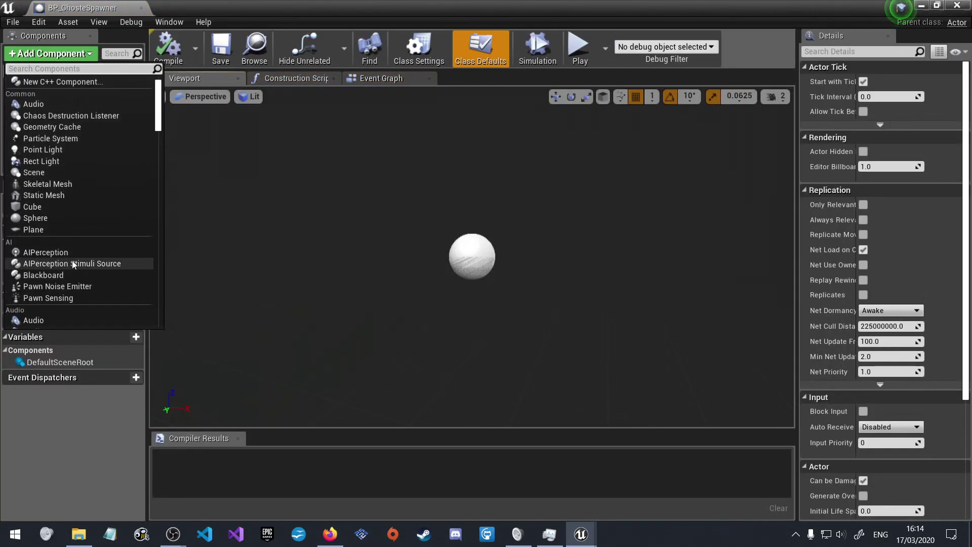
scroll(72, 261, down, 3)
scroll(72, 260, down, 3)
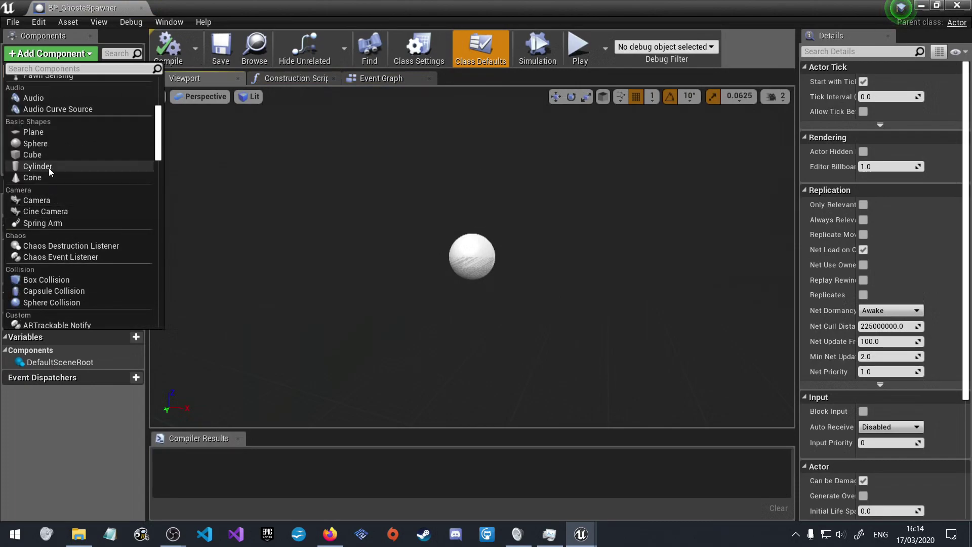
scroll(51, 231, down, 2)
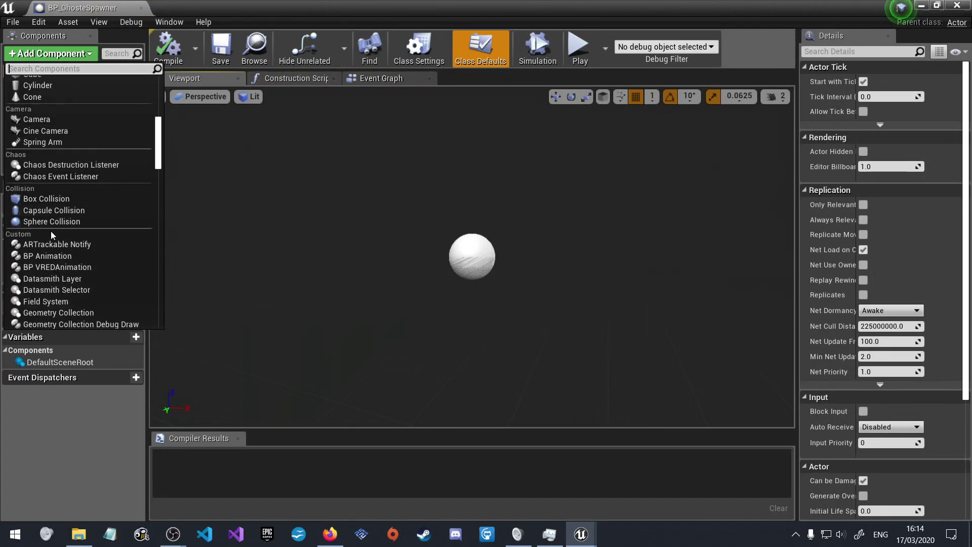
scroll(51, 231, down, 5)
scroll(51, 231, down, 3)
scroll(51, 231, down, 3)
scroll(51, 231, down, 4)
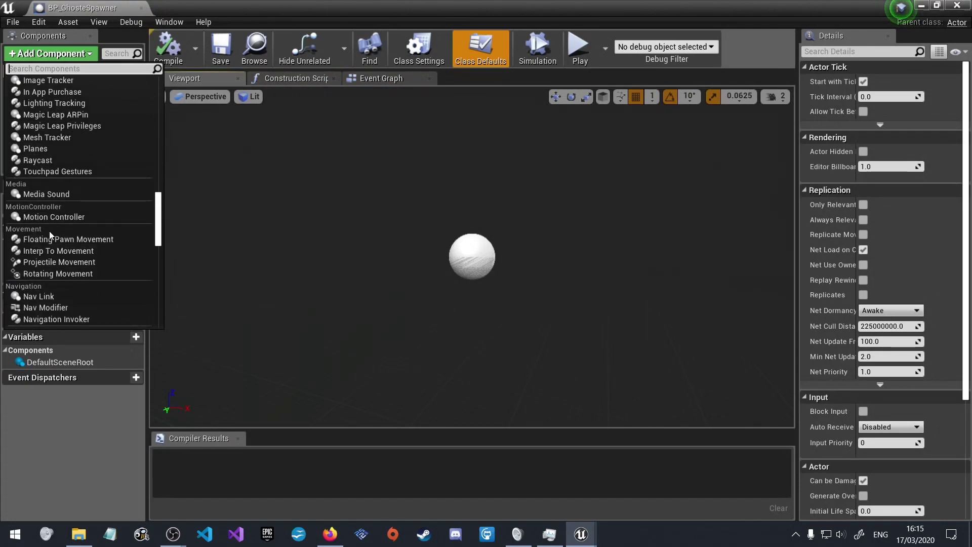
scroll(50, 231, down, 3)
scroll(47, 231, down, 4)
scroll(44, 232, down, 4)
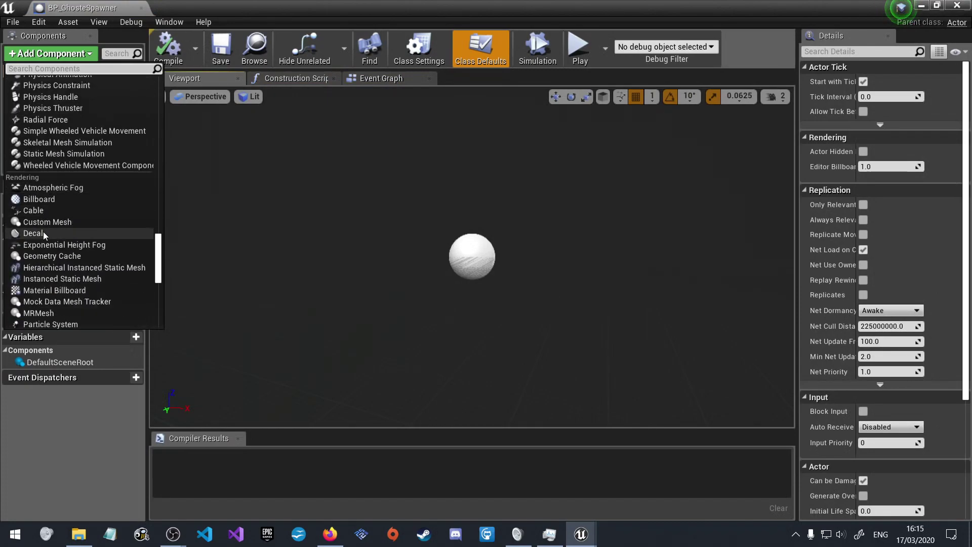
scroll(43, 232, down, 4)
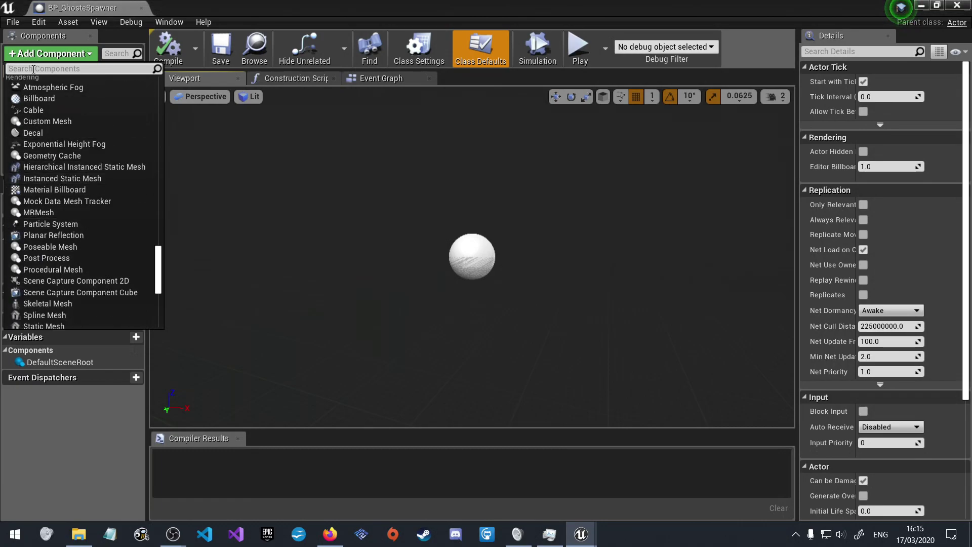
text(box col)
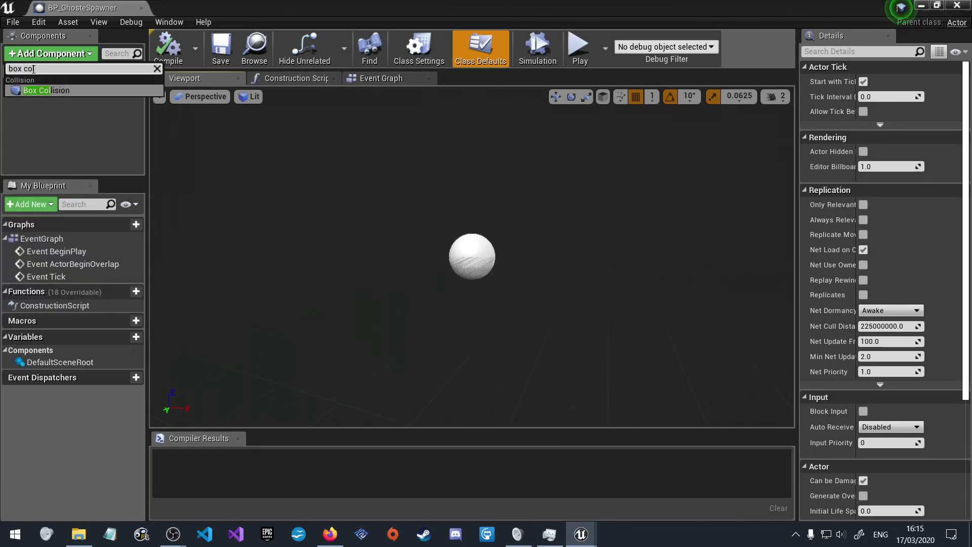
click(92, 90)
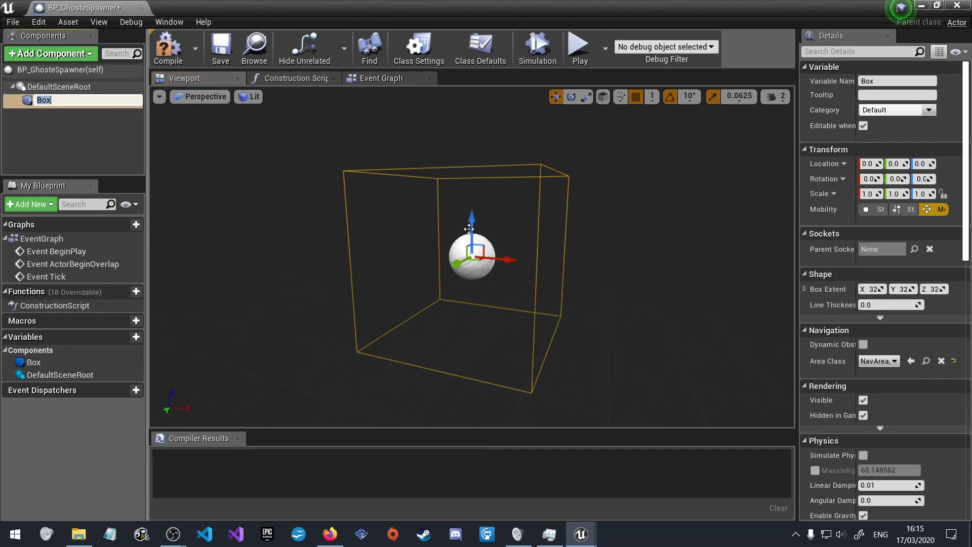
key(Return)
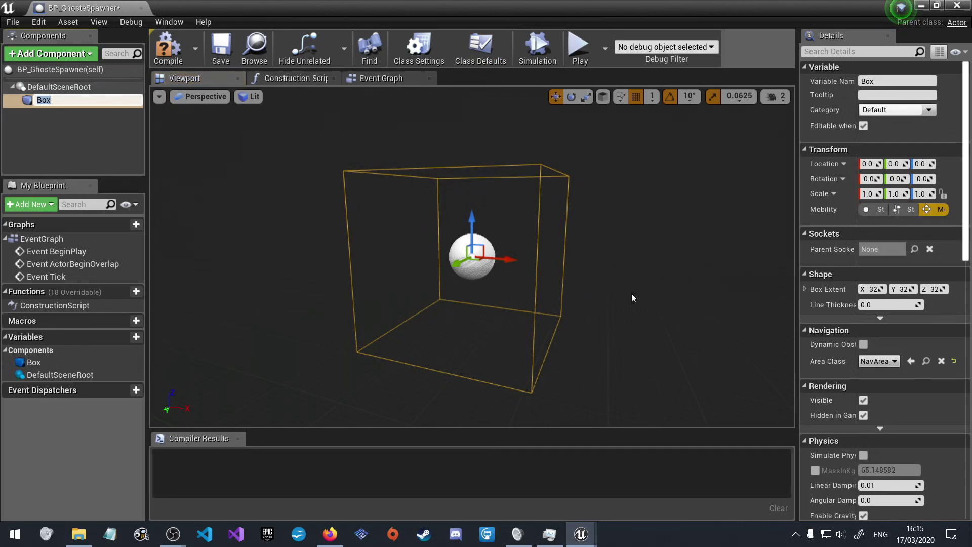
- Compile and save the blueprint
click(168, 49)
click(216, 53)
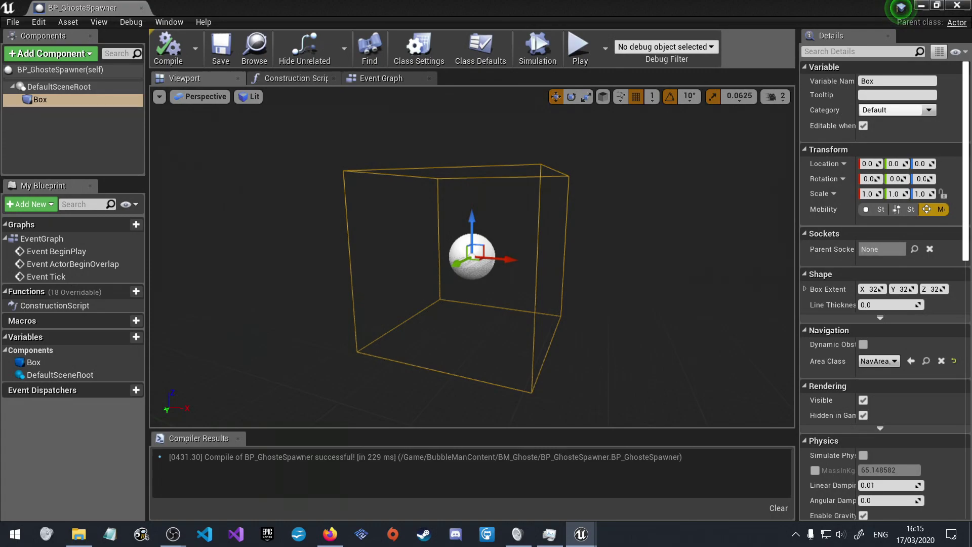
key(alt+Tab)
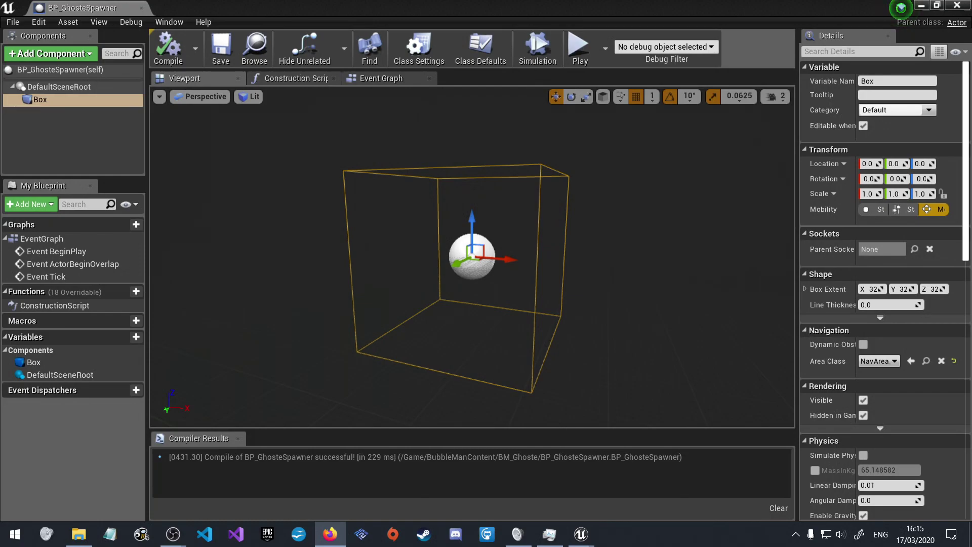
mouse_move(361, 191)
mouse_down()
mouse_move(349, 203)
mouse_move(385, 217)
mouse_move(408, 187)
mouse_up()
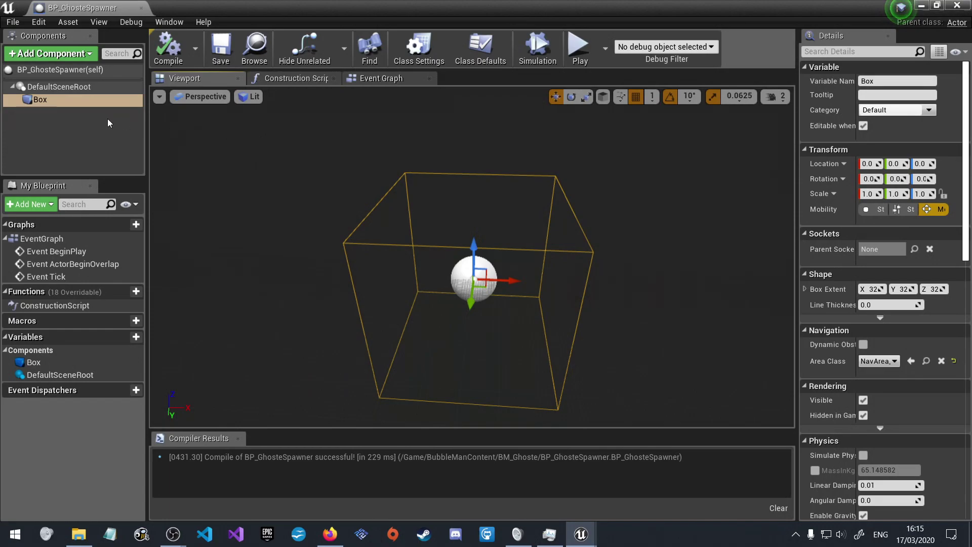
- Rename the Box component to Volume and reselect BP_GhosteSpawner (self)
click(44, 101)
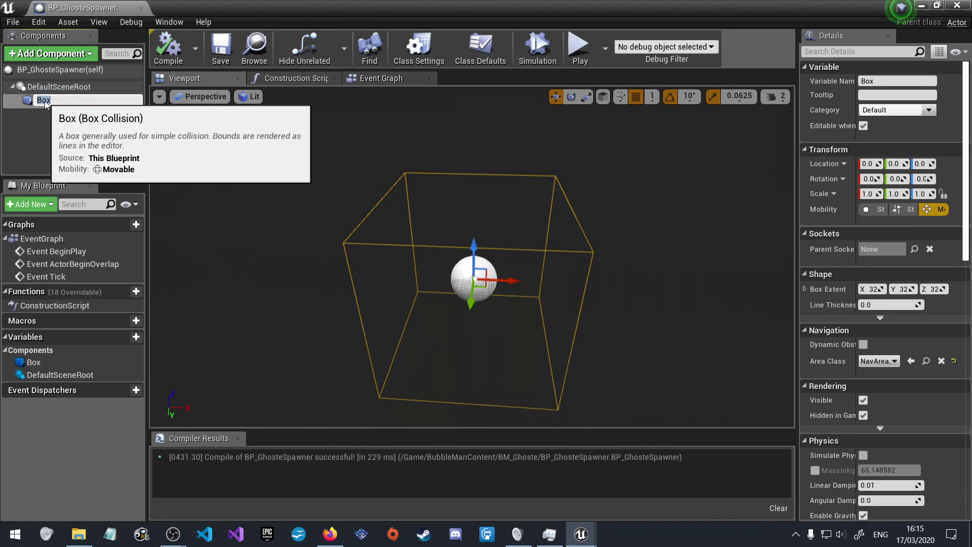
text(Volume)
key(Return)
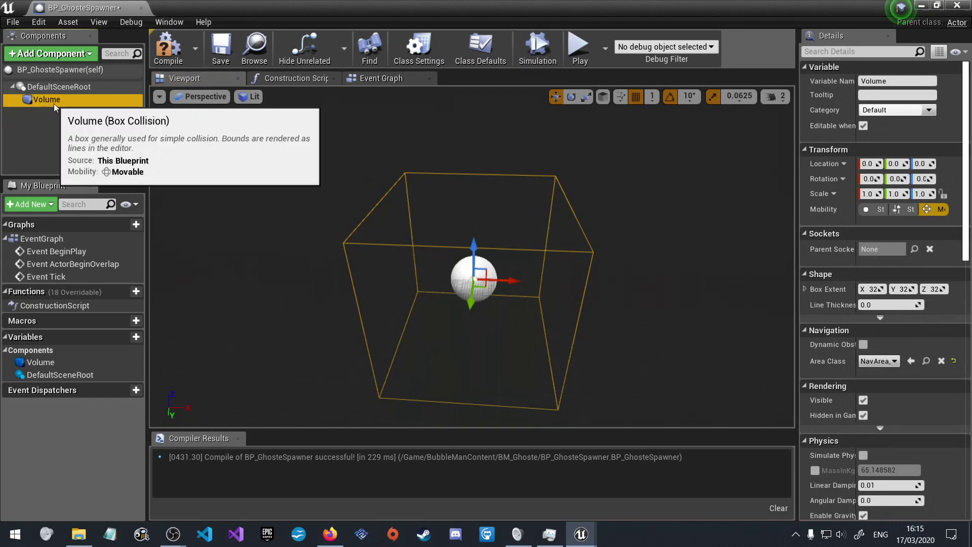
click(53, 69)
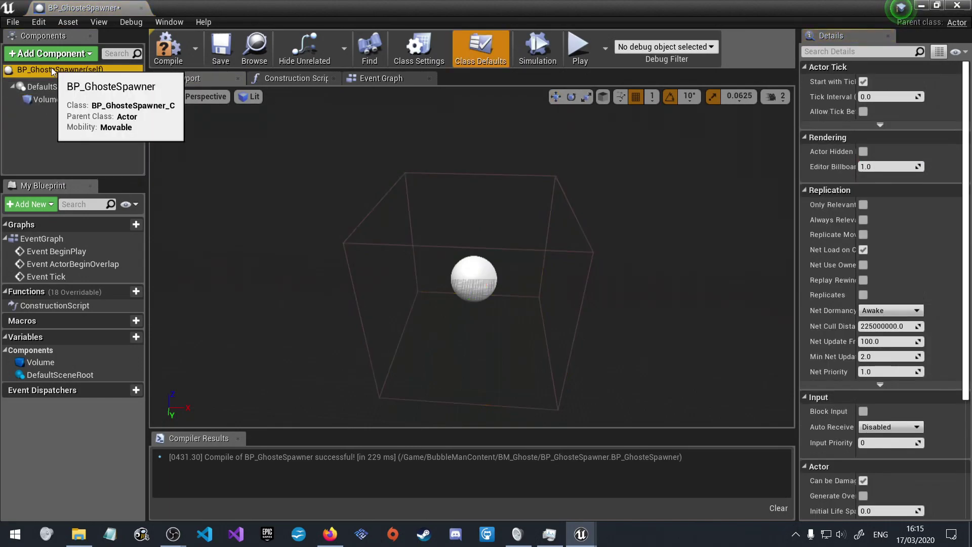
- Add a Billboard component to BP_GhosteSpawner and rename it clickyboi
click(60, 54)
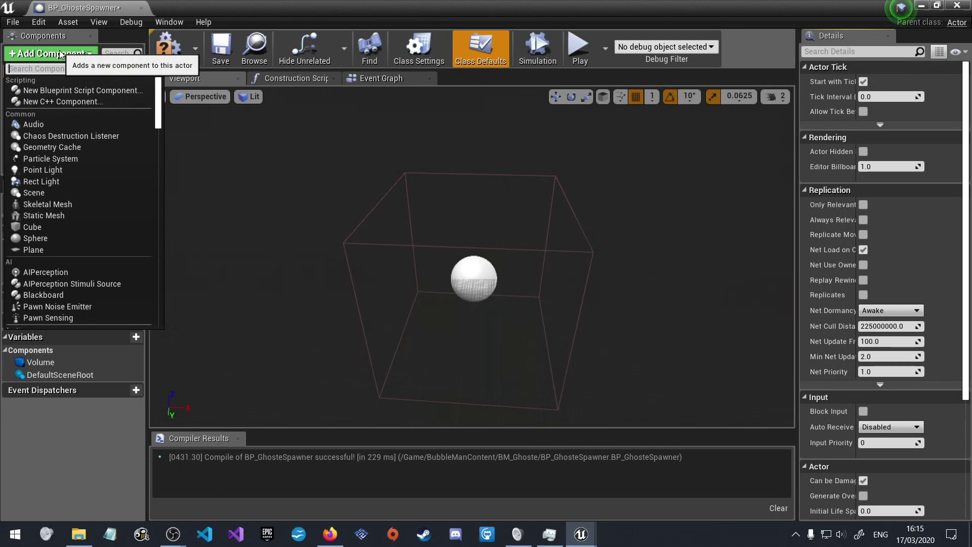
text(billbo)
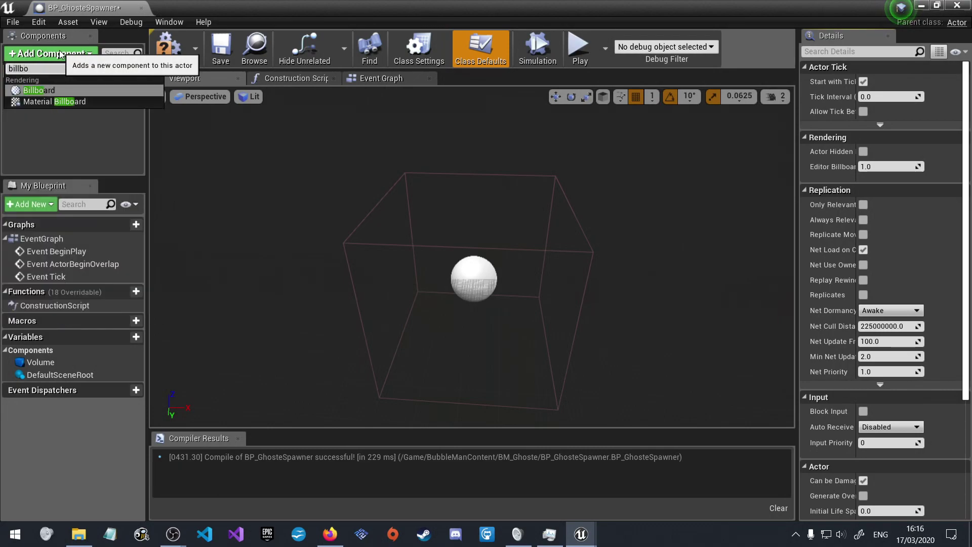
click(60, 91)
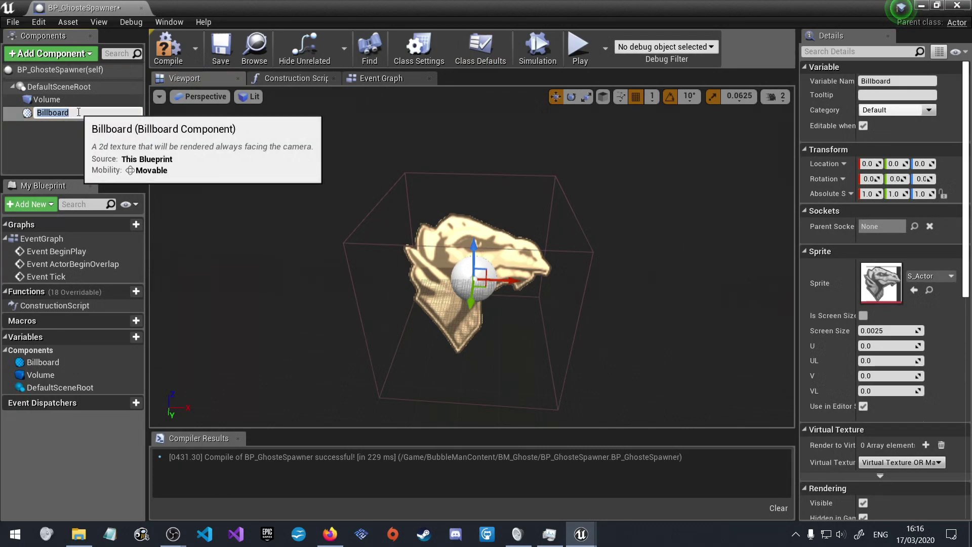
text(clic)
text(kyboi)
key(Return)
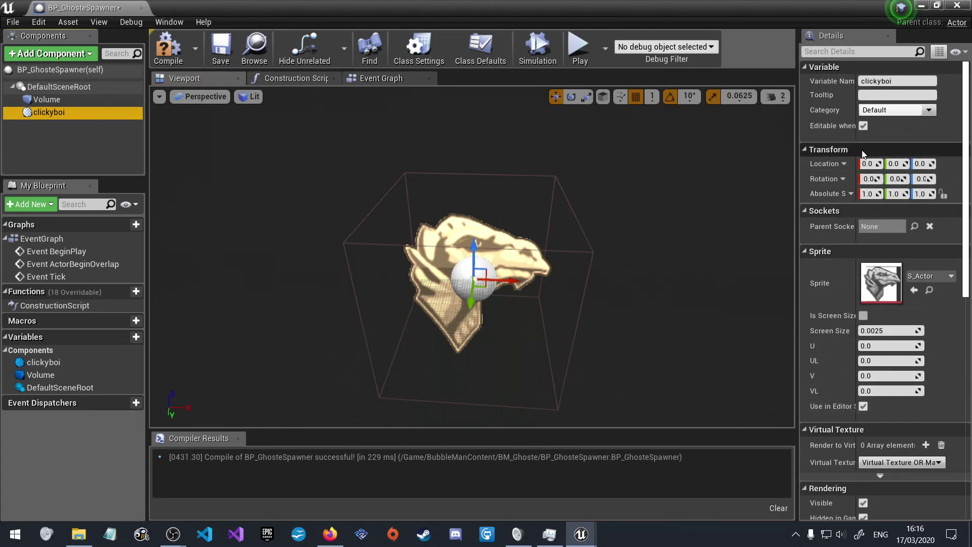
scroll(850, 251, down, 3)
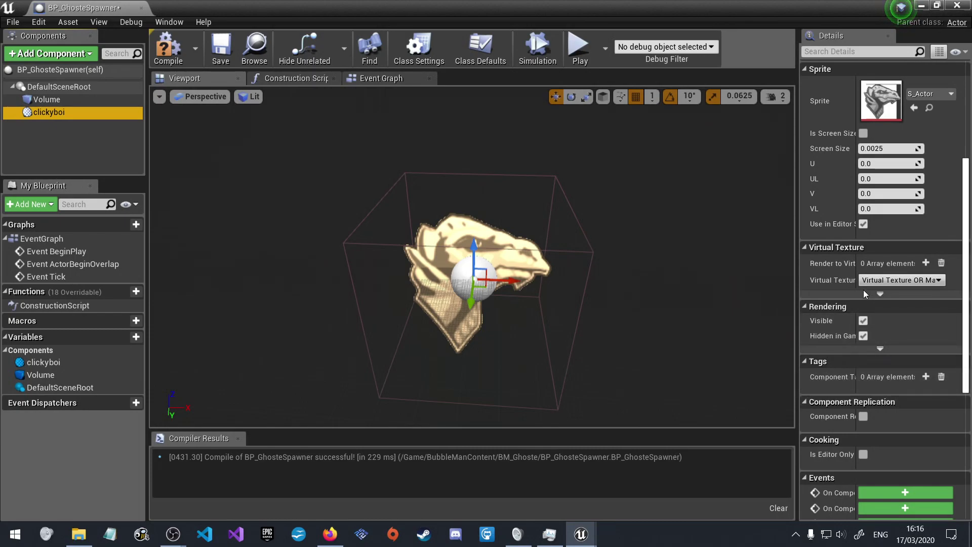
scroll(864, 290, up, 1)
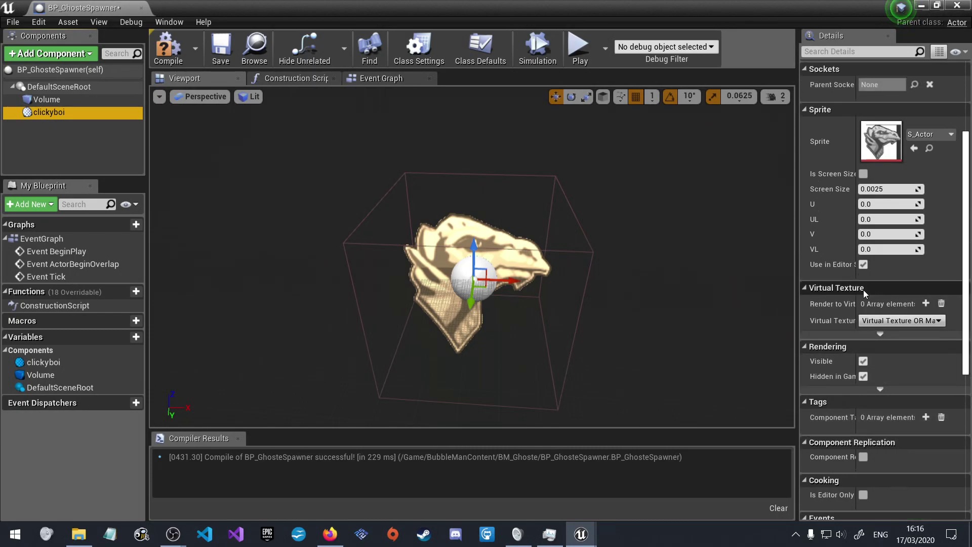
scroll(864, 290, up, 3)
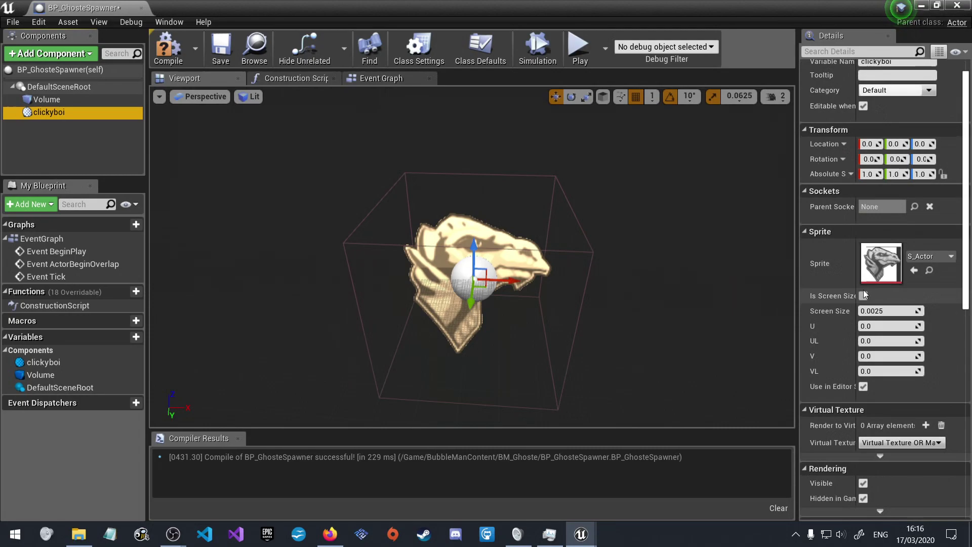
scroll(864, 294, up, 1)
- On the Volume component, turn off Generate Overlap Events and set Collision Presets to NoCollision
click(62, 100)
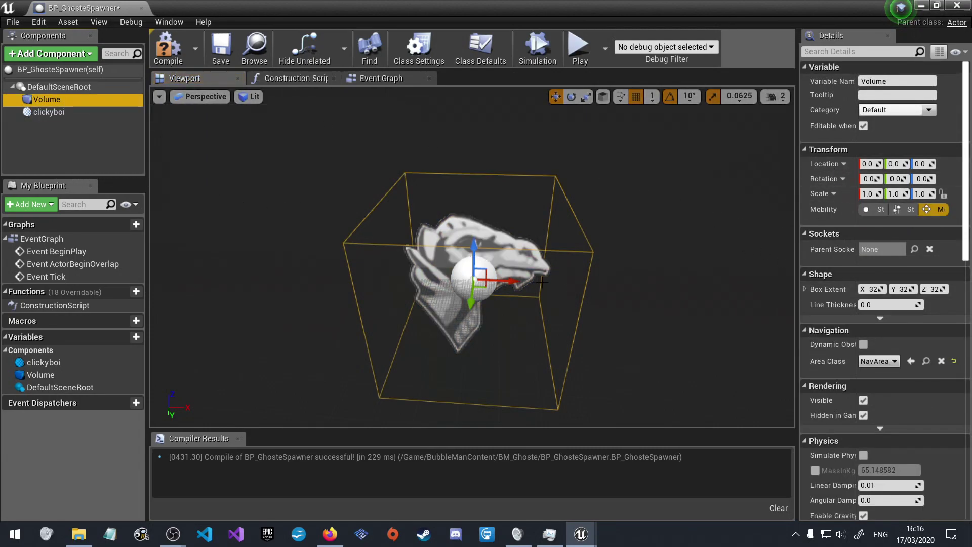
key(alt+Tab)
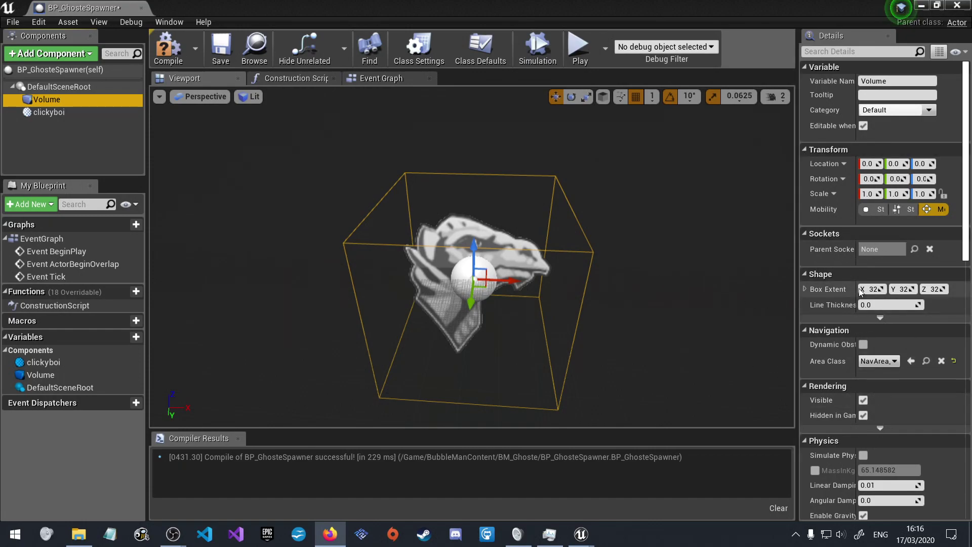
scroll(835, 262, down, 2)
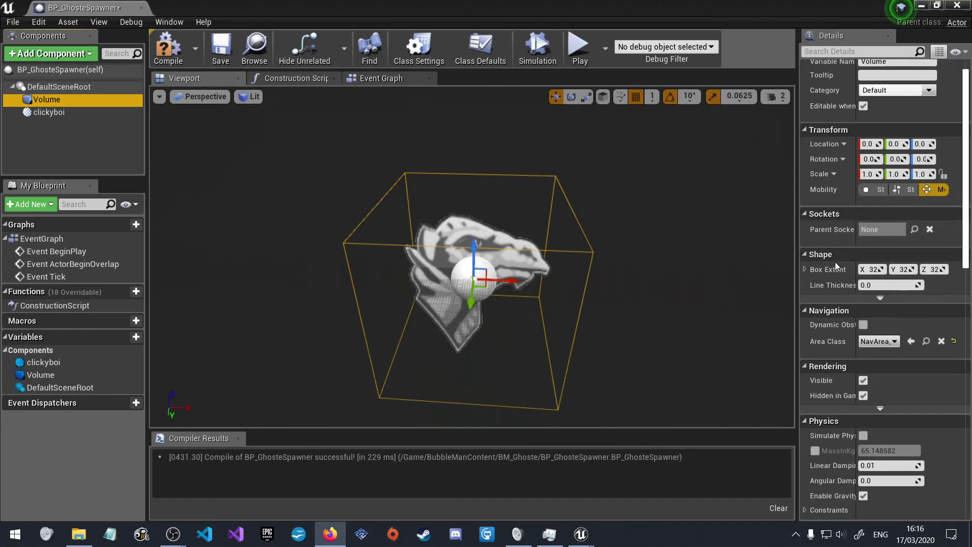
scroll(835, 262, down, 3)
scroll(841, 268, down, 6)
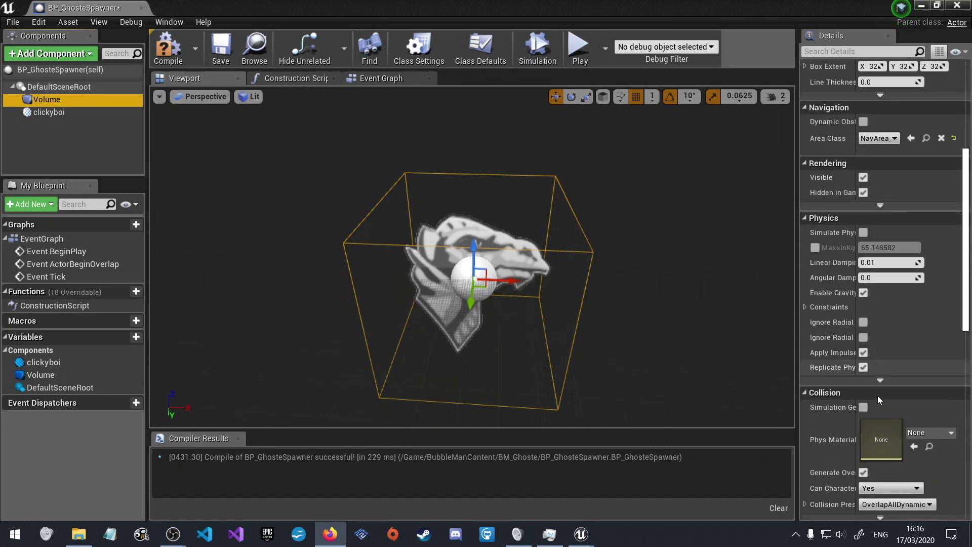
scroll(871, 425, down, 4)
click(864, 371)
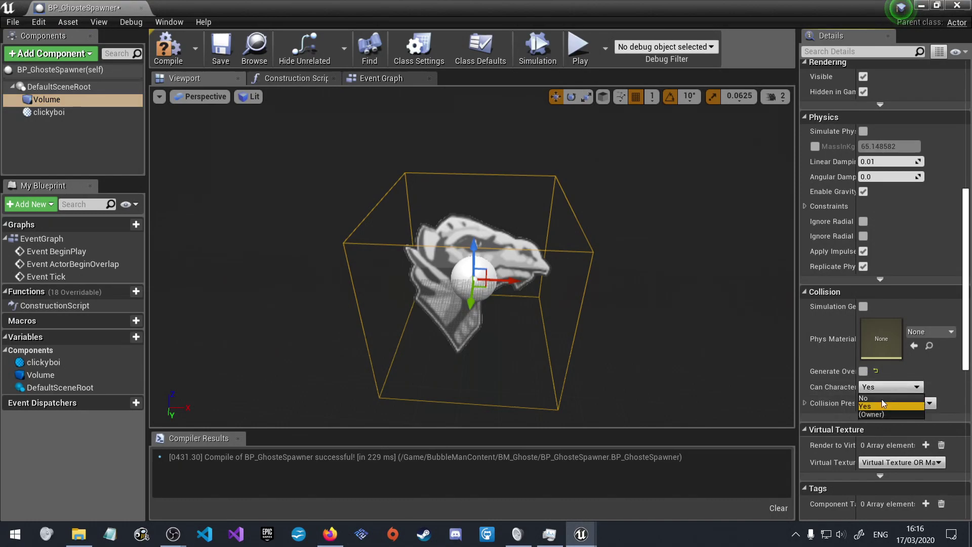
click(881, 404)
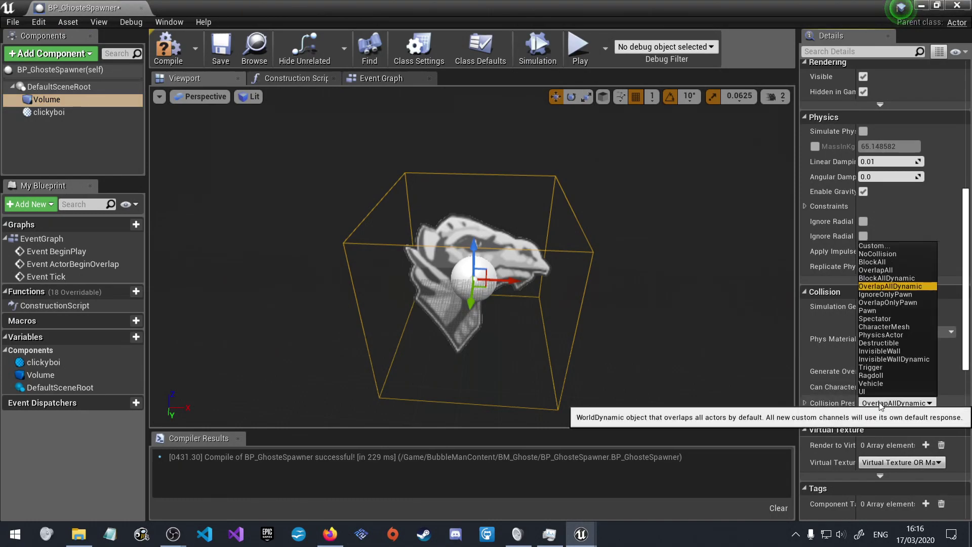
click(891, 253)
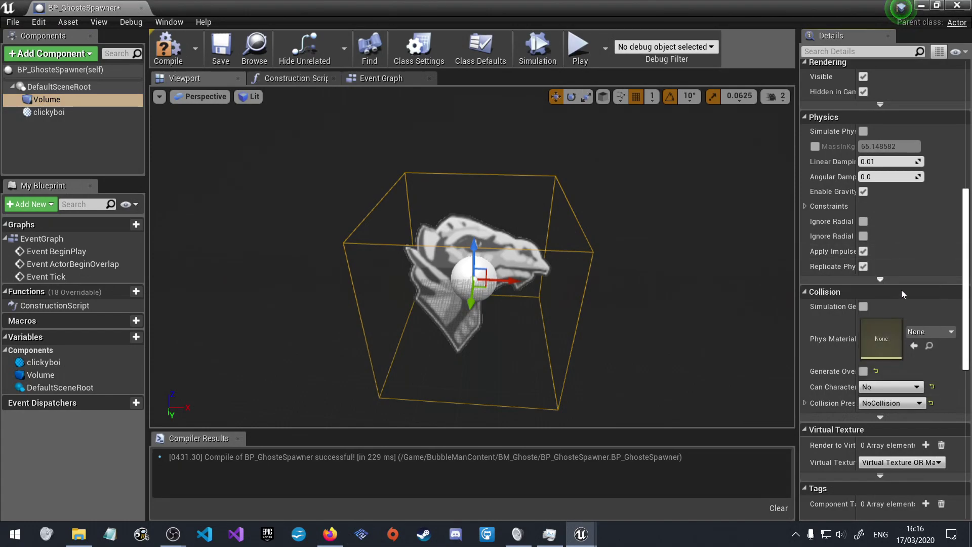
- Compile and save BP_GhosteSpawner
key(F7)
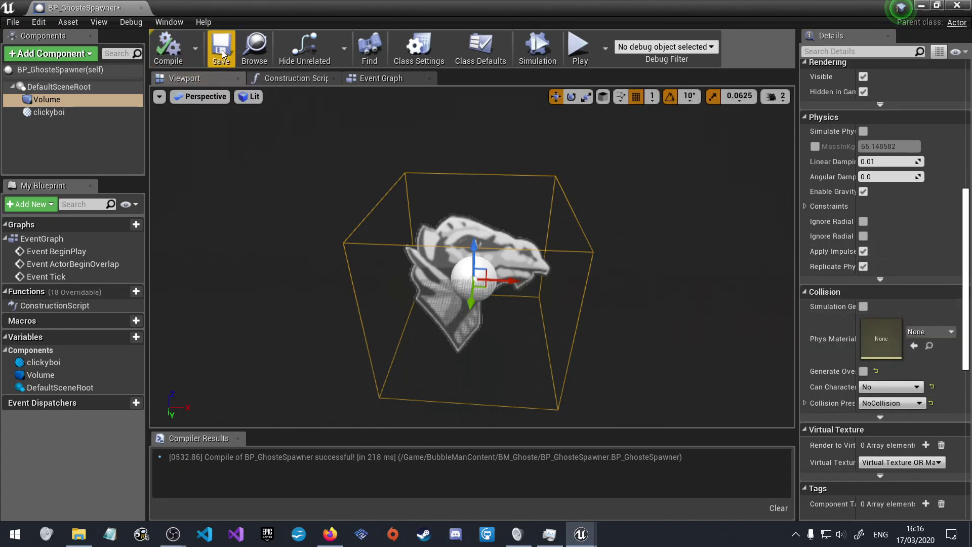
key(ctrl+s)
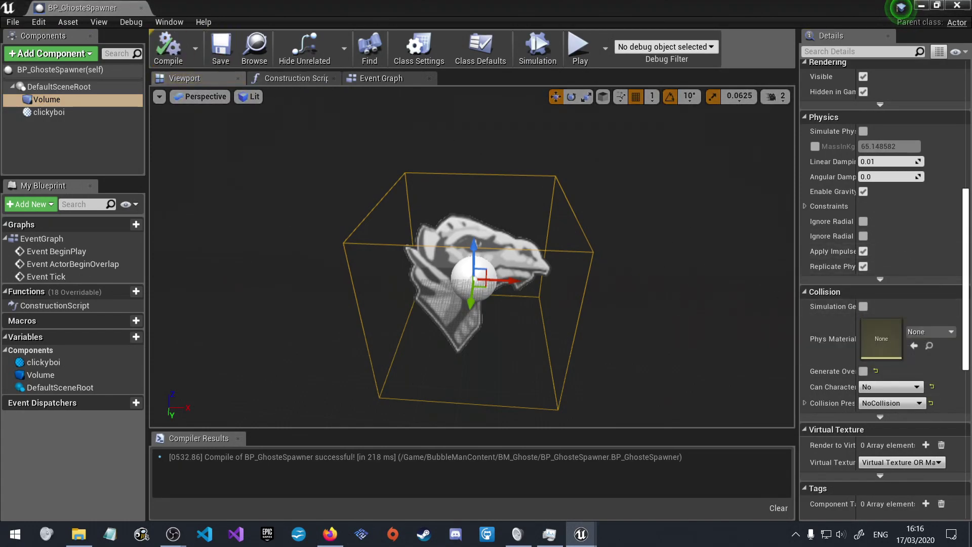
click(329, 534)
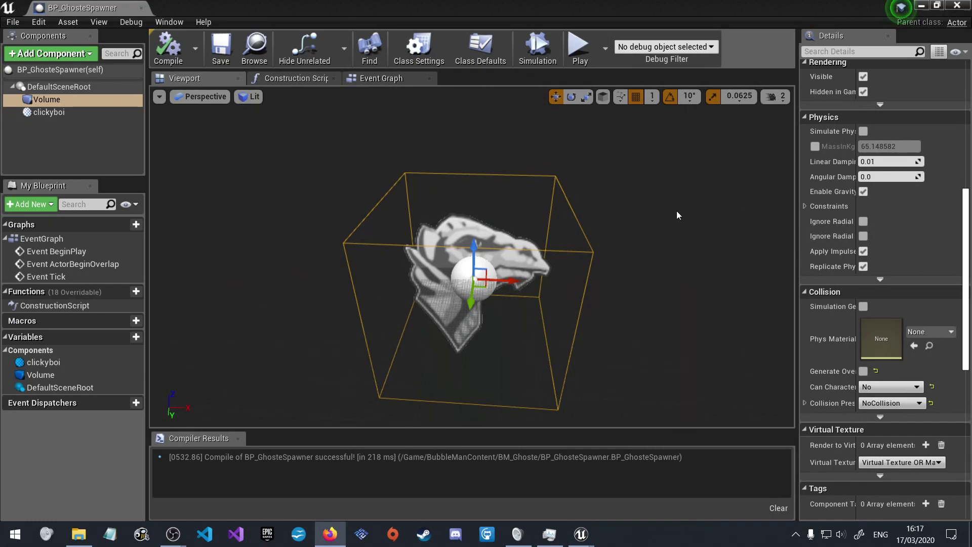
- In the Event Graph, delete Event BeginPlay and Event ActorBeginOverlap, leaving only Event Tick
click(366, 80)
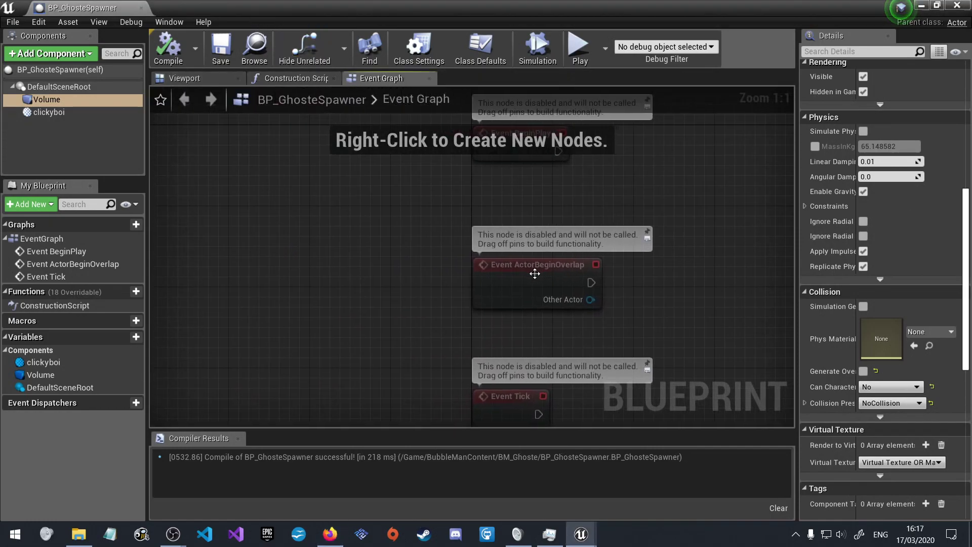
scroll(535, 273, down, 2)
scroll(561, 371, down, 1)
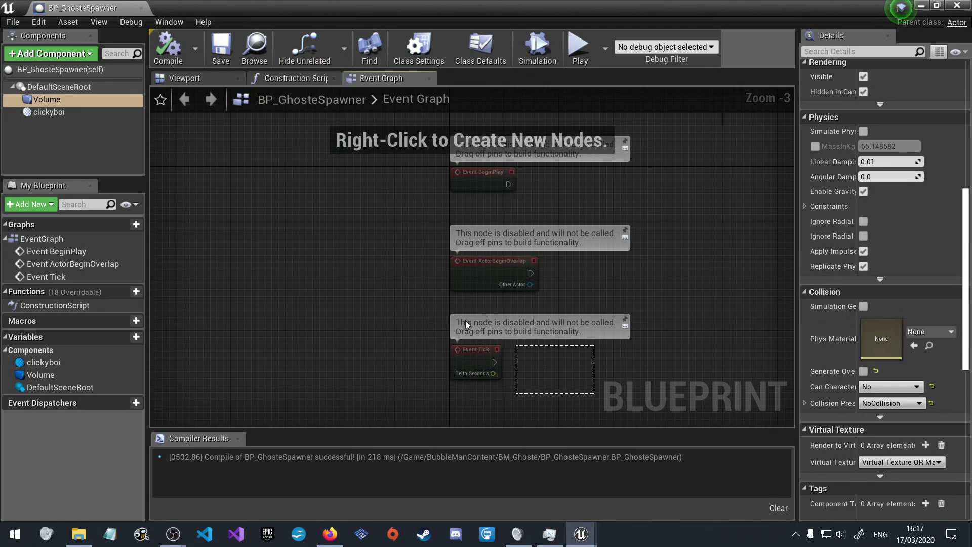
mouse_move(466, 325)
mouse_down()
mouse_move(280, 185)
mouse_move(389, 262)
mouse_move(435, 342)
mouse_up()
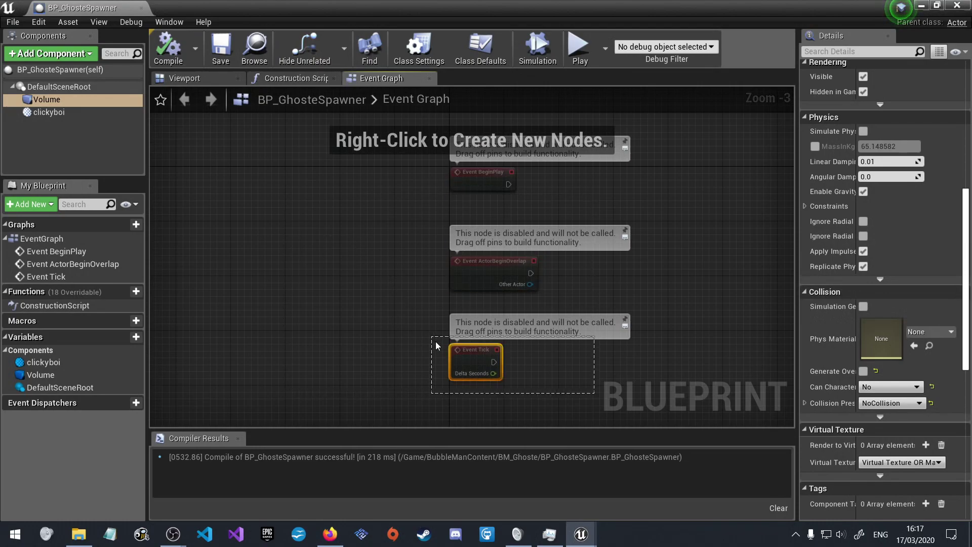
drag(726, 298, 296, 177)
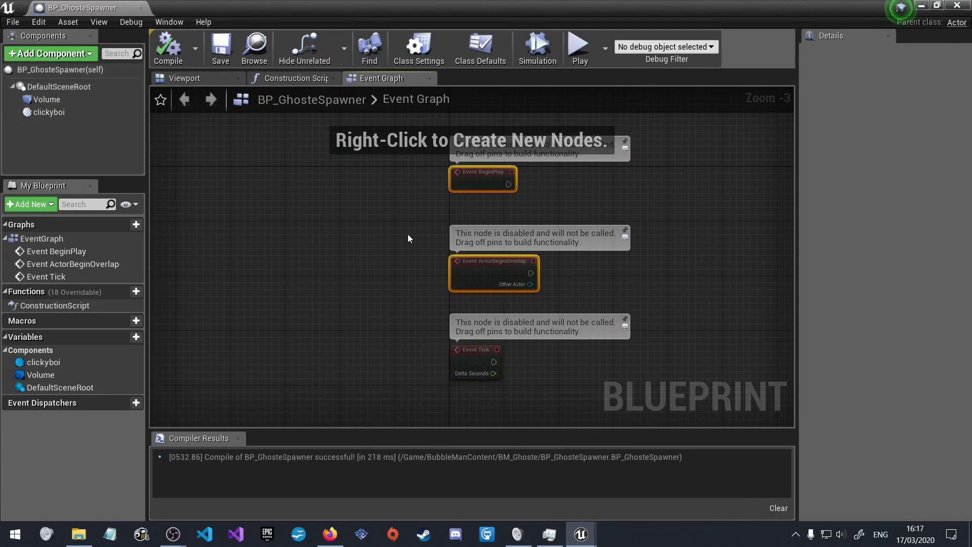
key(Delete)
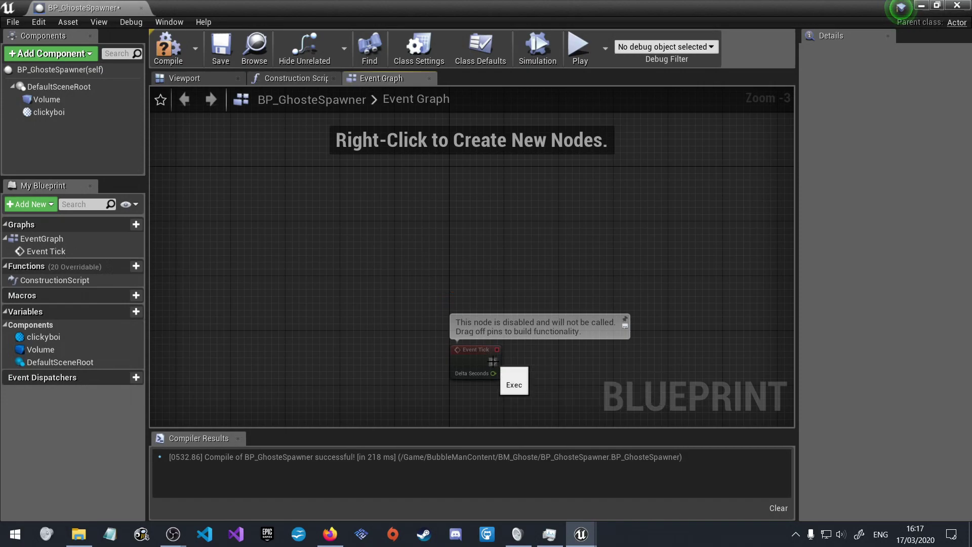
key(alt+Tab)
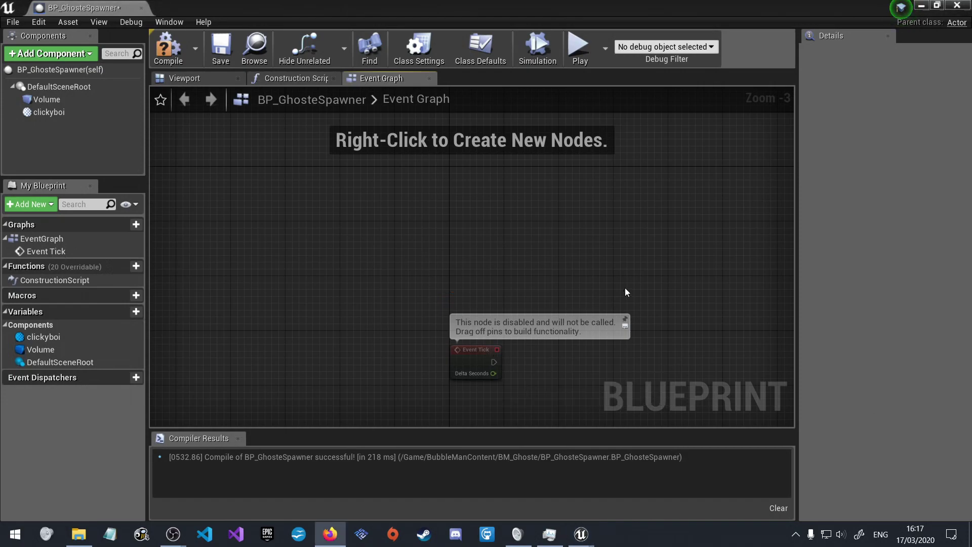
right_drag(613, 261, 427, 202)
right_drag(507, 226, 490, 221)
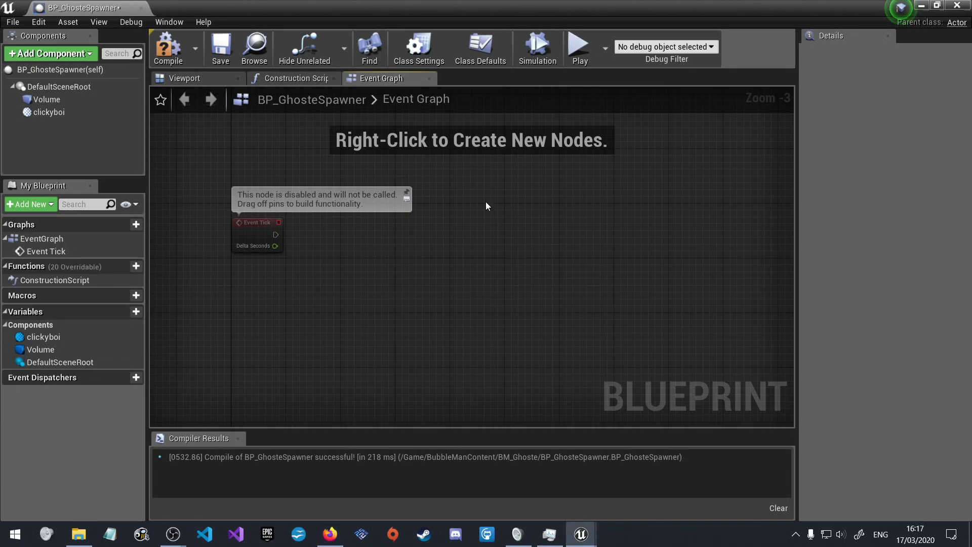
- Place a Gate node beside Event Tick and wire Tick's execution into the Gate's Enter
right_click(382, 232)
text(gate)
key(Return)
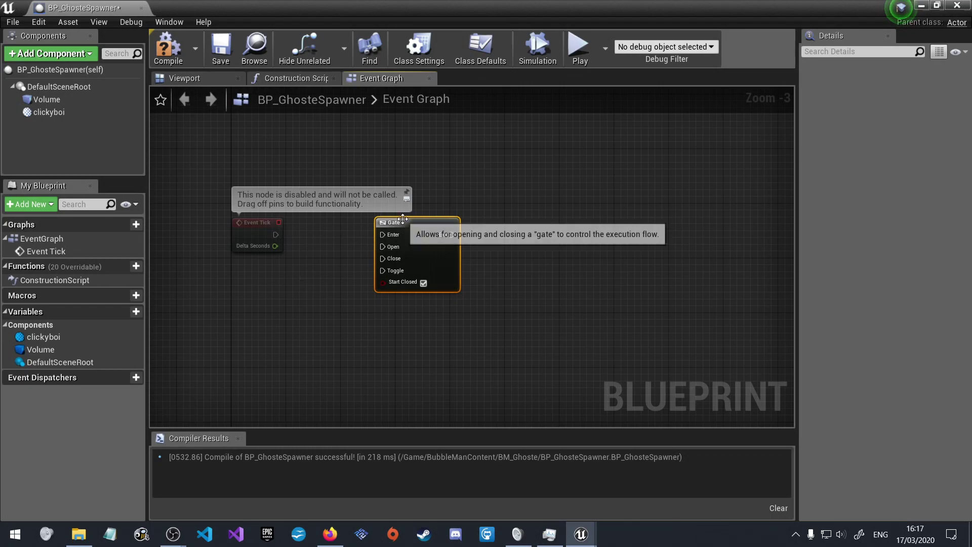
drag(411, 224, 472, 219)
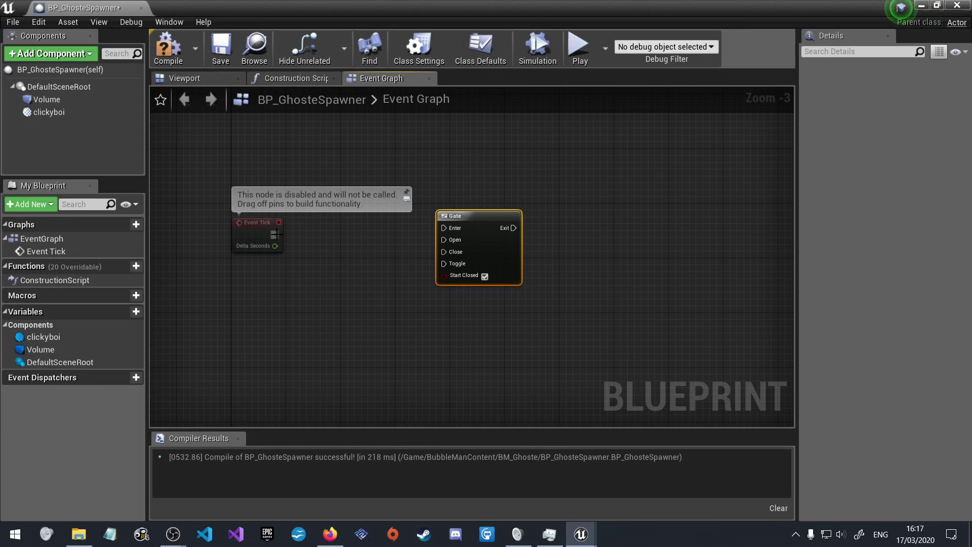
drag(276, 234, 444, 228)
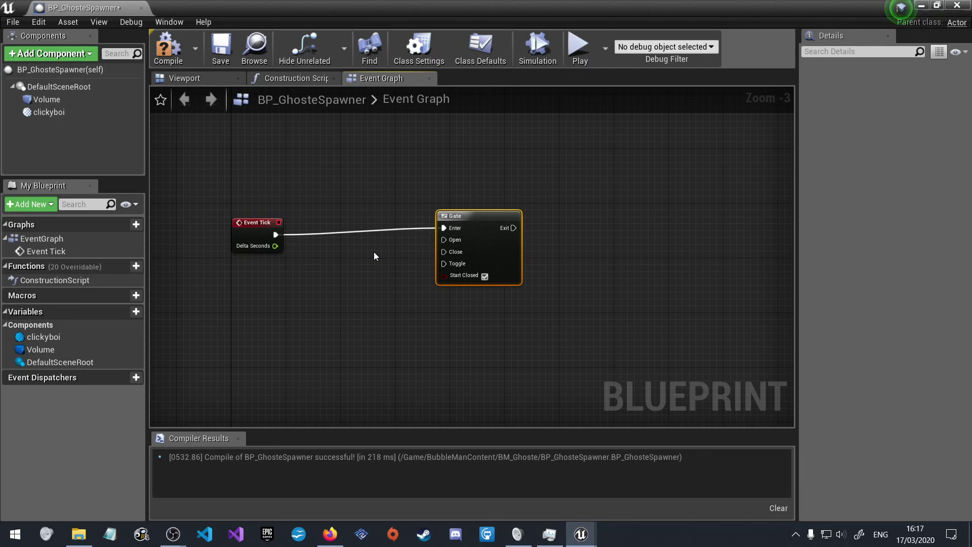
key(alt+Tab)
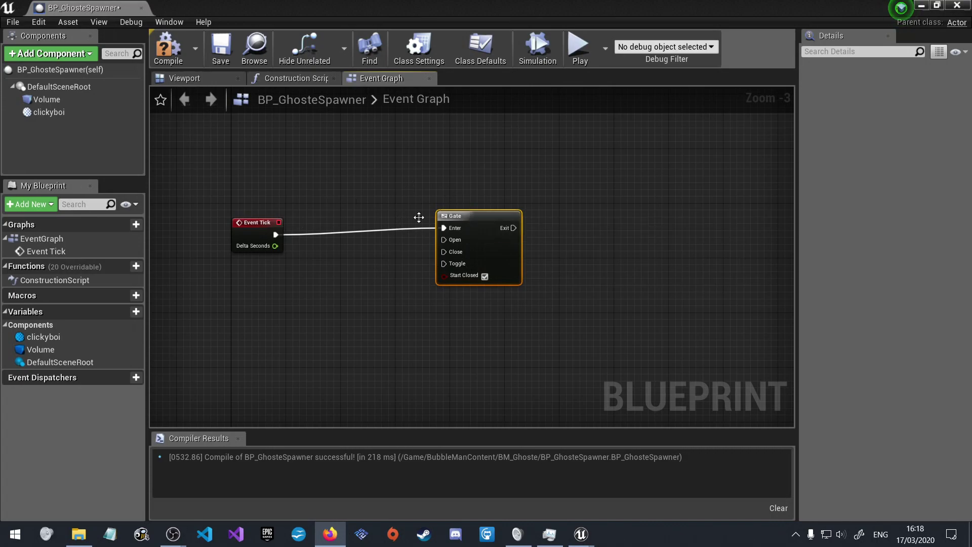
- In the action menu, search 'get actor man', then 'get actor count', then 'count', scanning results
right_click(303, 279)
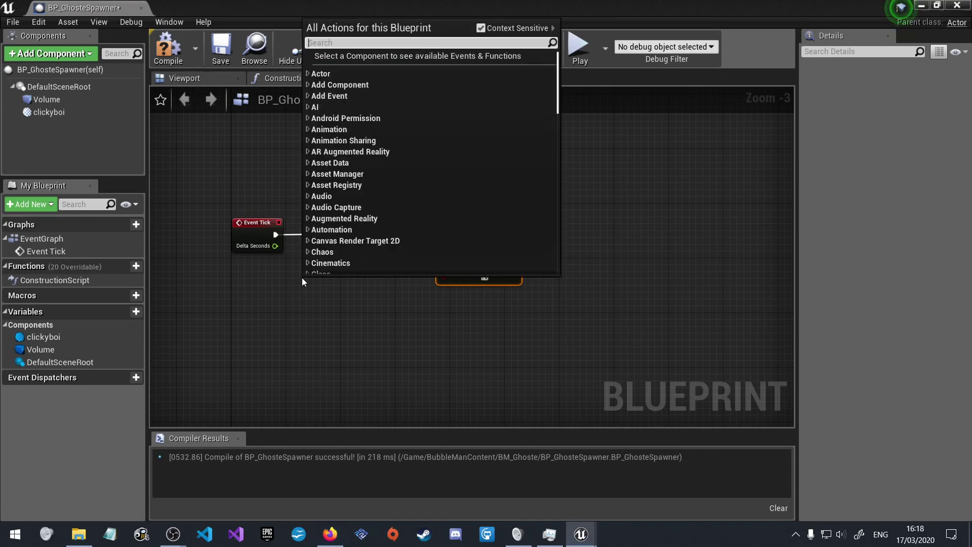
text(get a)
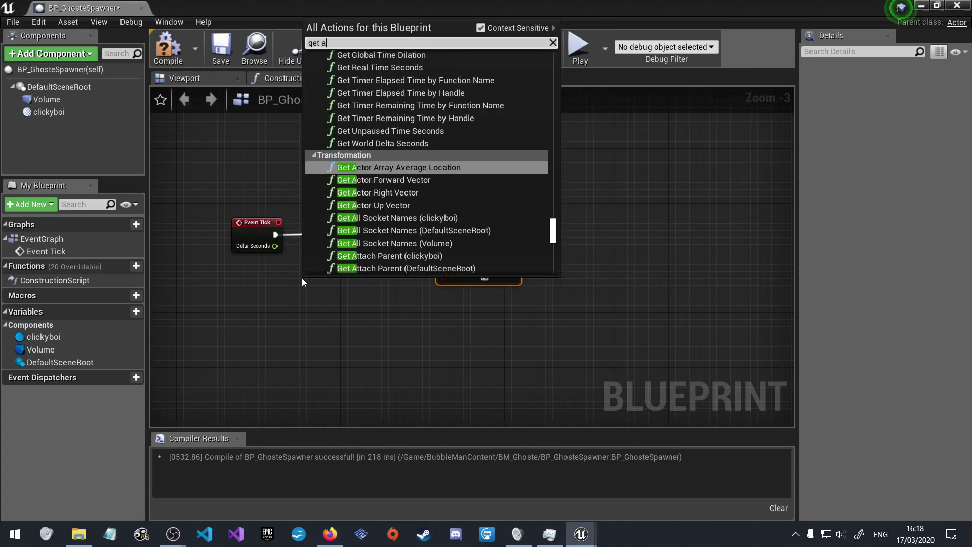
text(ctor man)
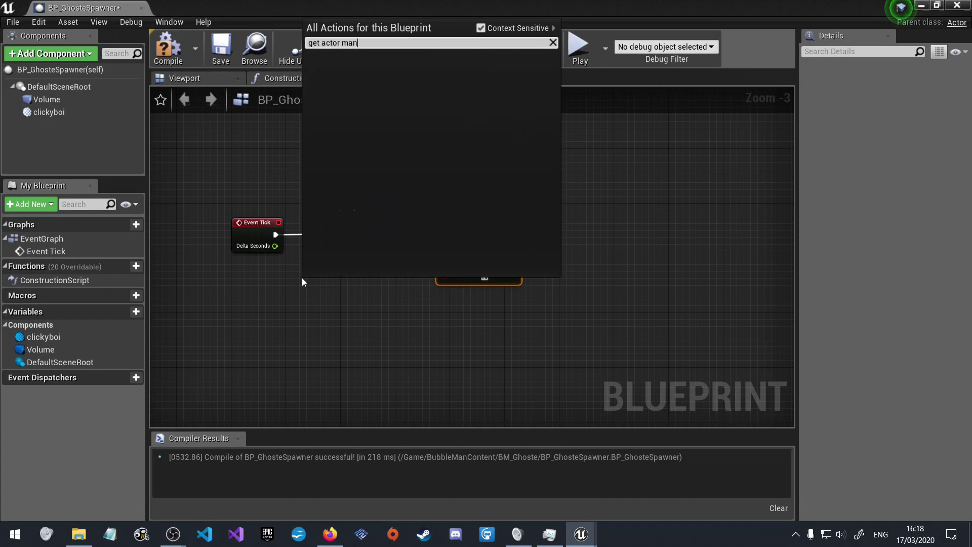
key(BackSpace)
key(BackSpace)
key(BackSpace)
key(BackSpace)
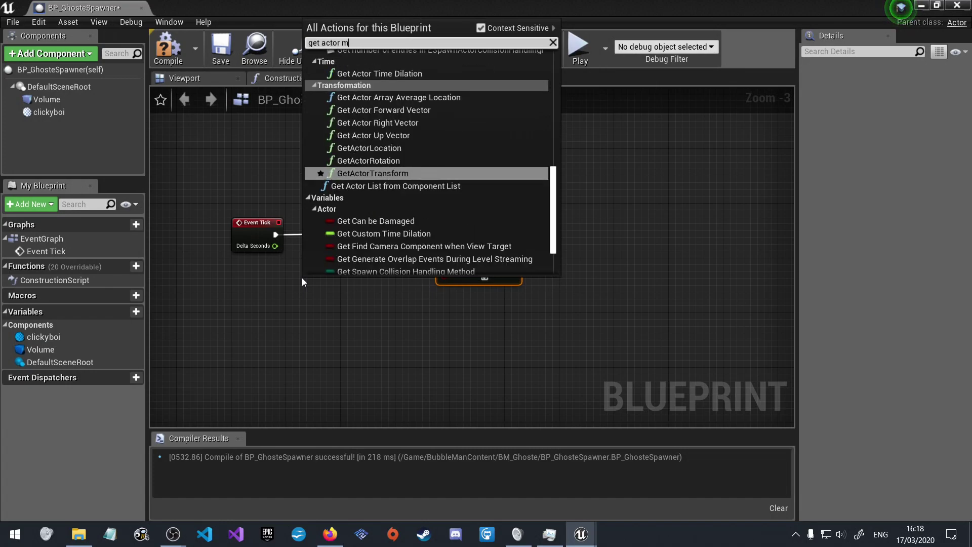
key(BackSpace)
key(BackSpace)
key(BackSpace)
key(BackSpace)
key(BackSpace)
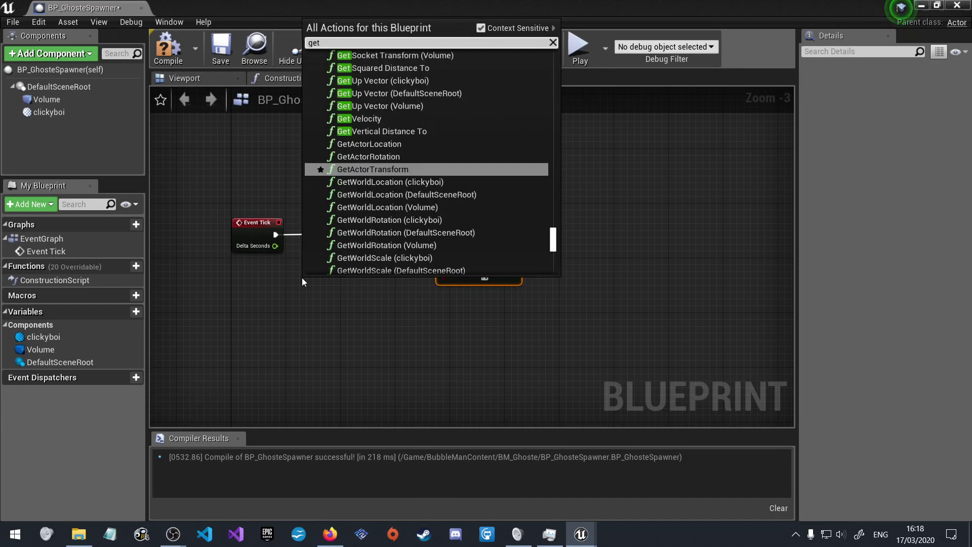
key(BackSpace)
key(BackSpace)
key(BackSpace)
key(BackSpace)
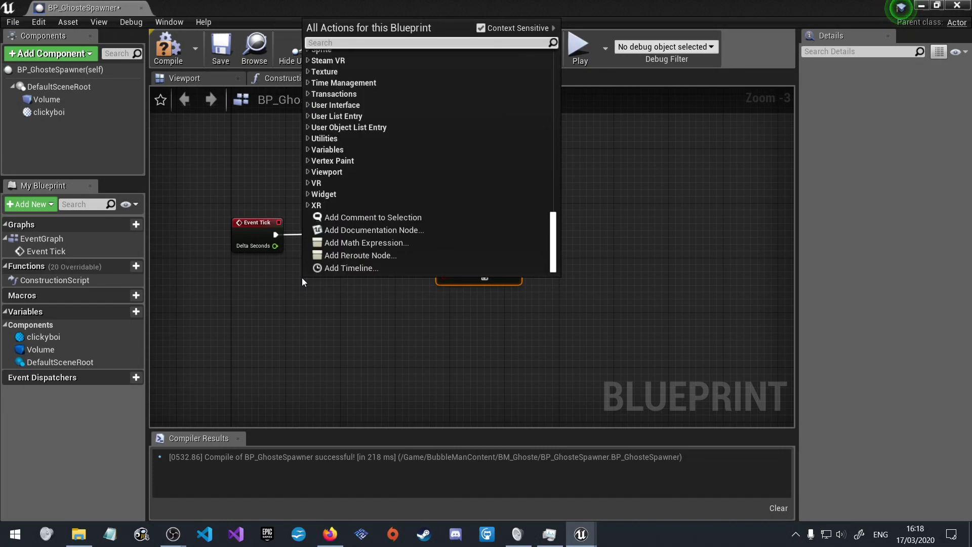
text(get )
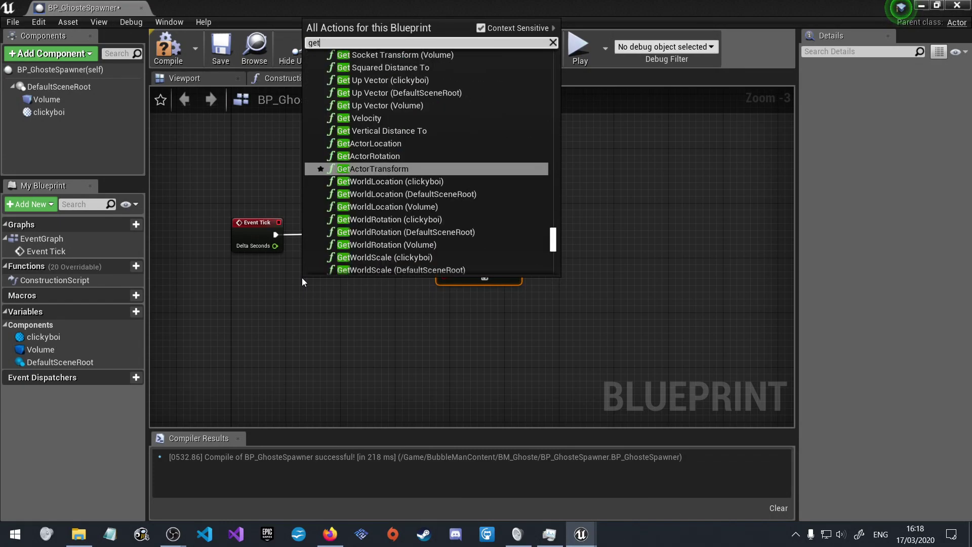
text(actor count)
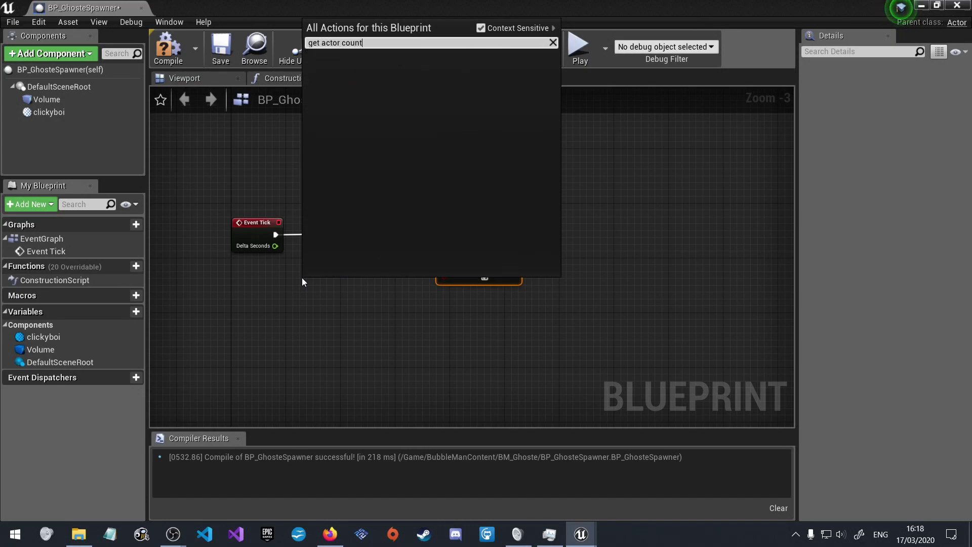
key(BackSpace)
key(BackSpace)
key(BackSpace)
key(BackSpace)
key(BackSpace)
key(BackSpace)
text(count)
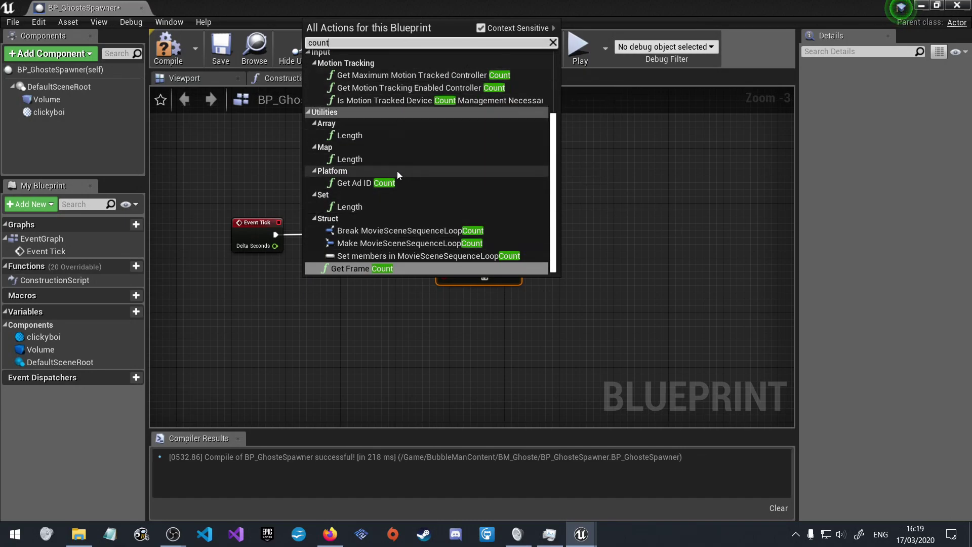
scroll(408, 181, up, 2)
scroll(411, 184, up, 2)
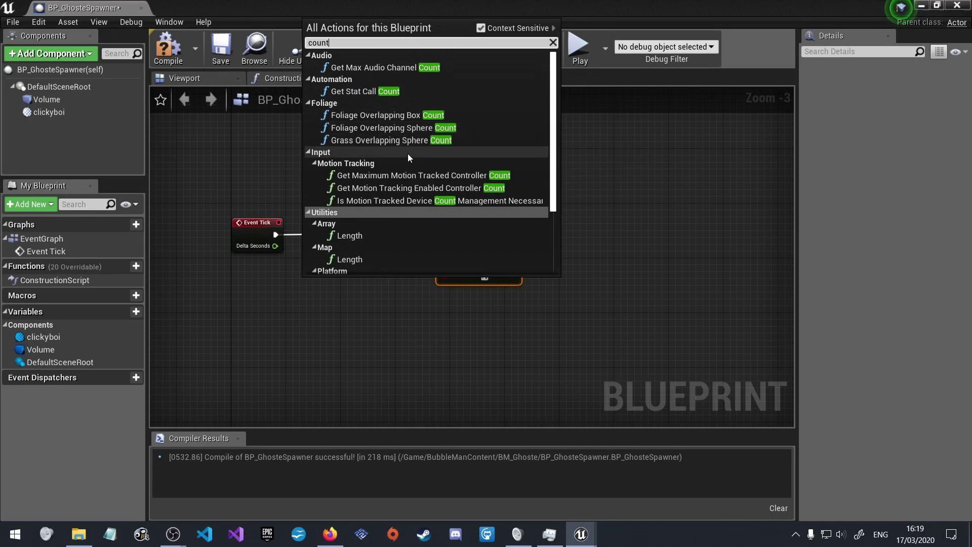
scroll(442, 256, down, 2)
scroll(439, 238, down, 2)
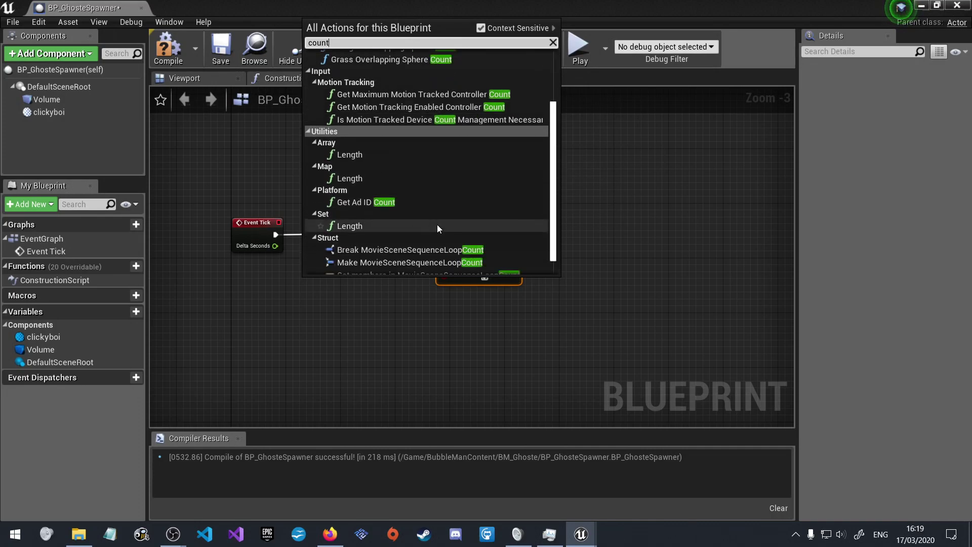
scroll(437, 224, down, 1)
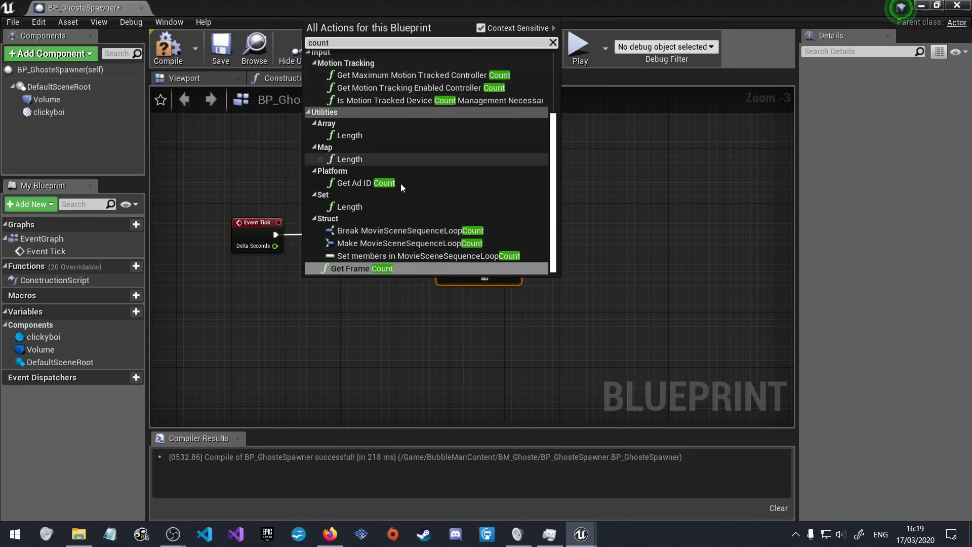
scroll(400, 184, up, 5)
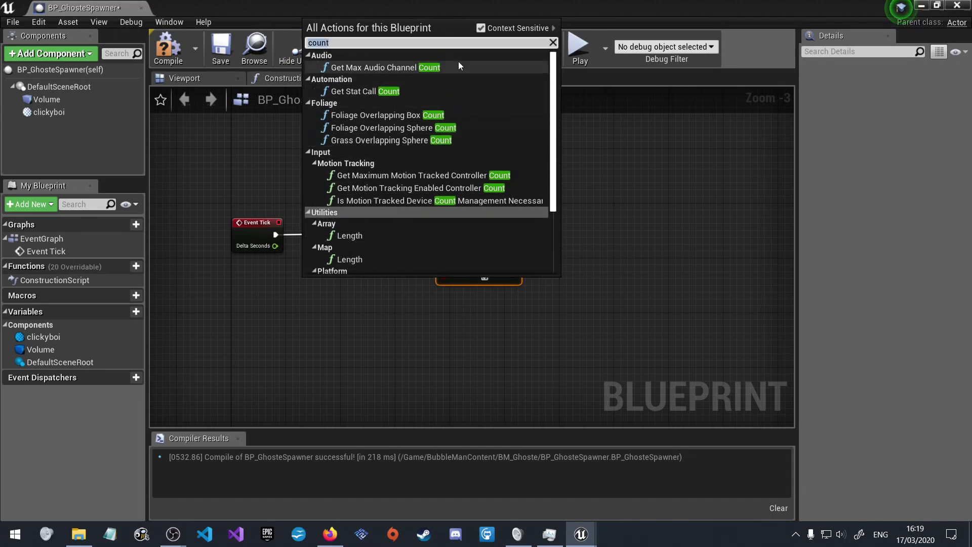
- Search 'number of', browse the matches, and turn off Context Sensitive to list all actions
text(number o)
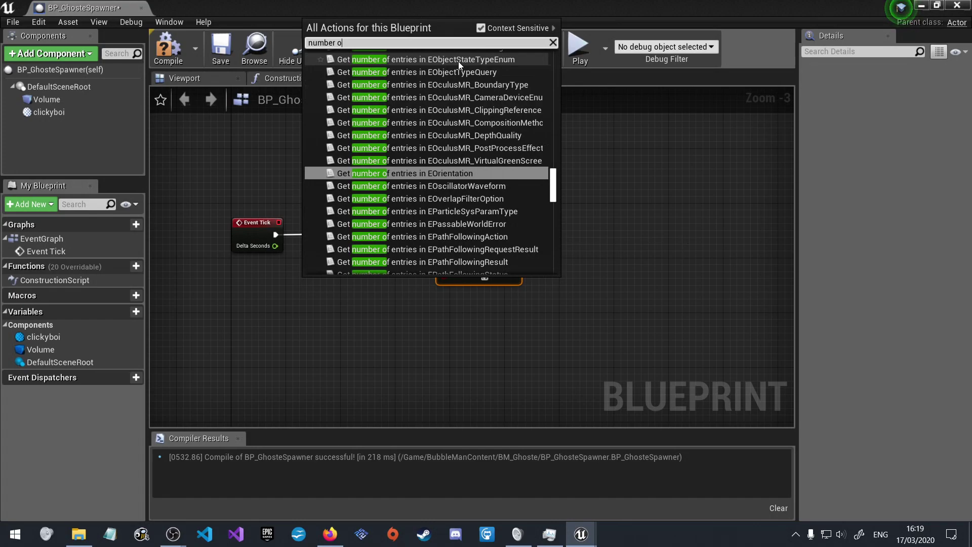
scroll(421, 171, up, 3)
scroll(421, 172, up, 3)
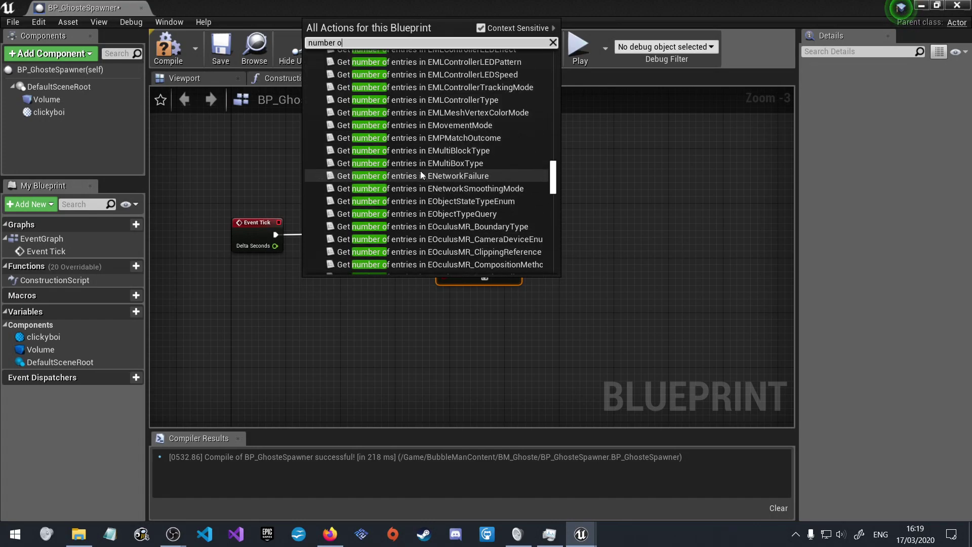
text(f)
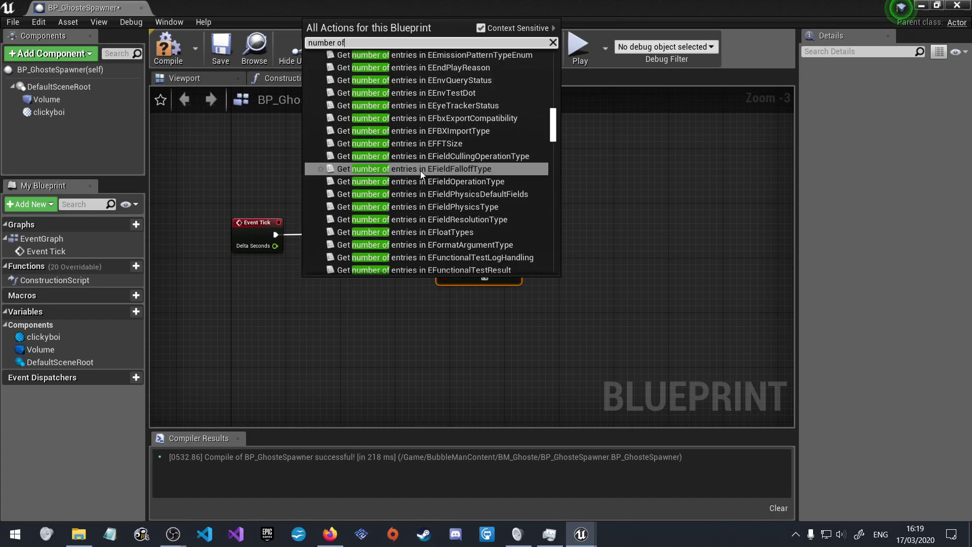
text( actors)
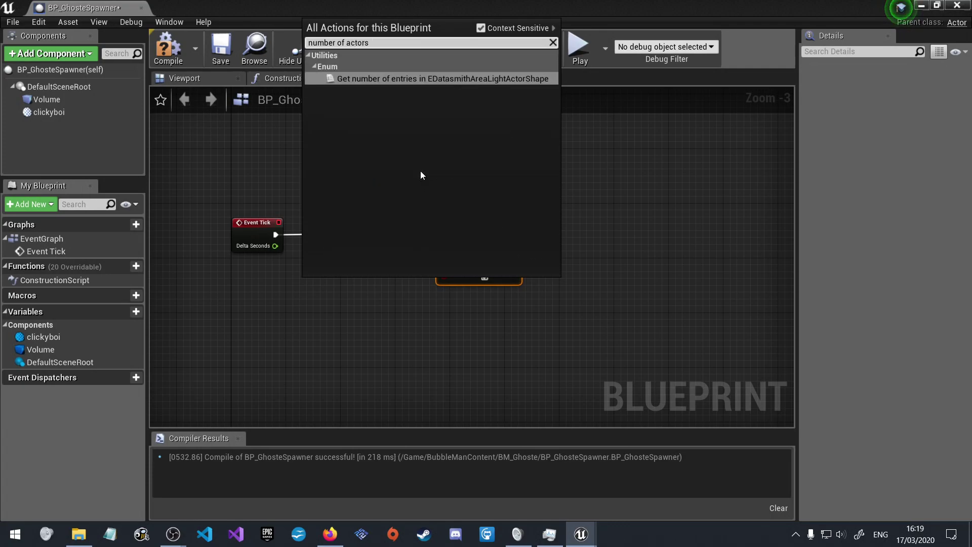
key(BackSpace)
key(BackSpace)
key(BackSpace)
key(BackSpace)
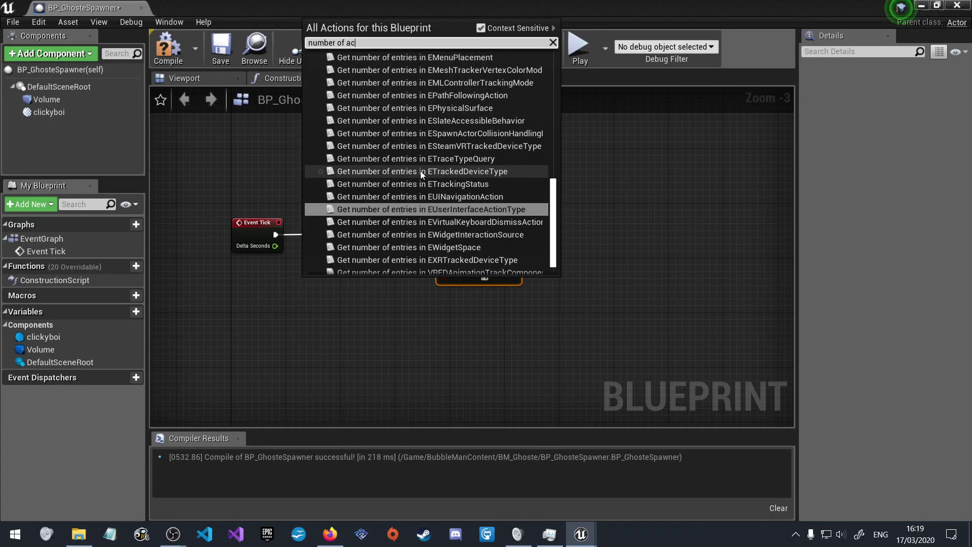
key(BackSpace)
key(BackSpace)
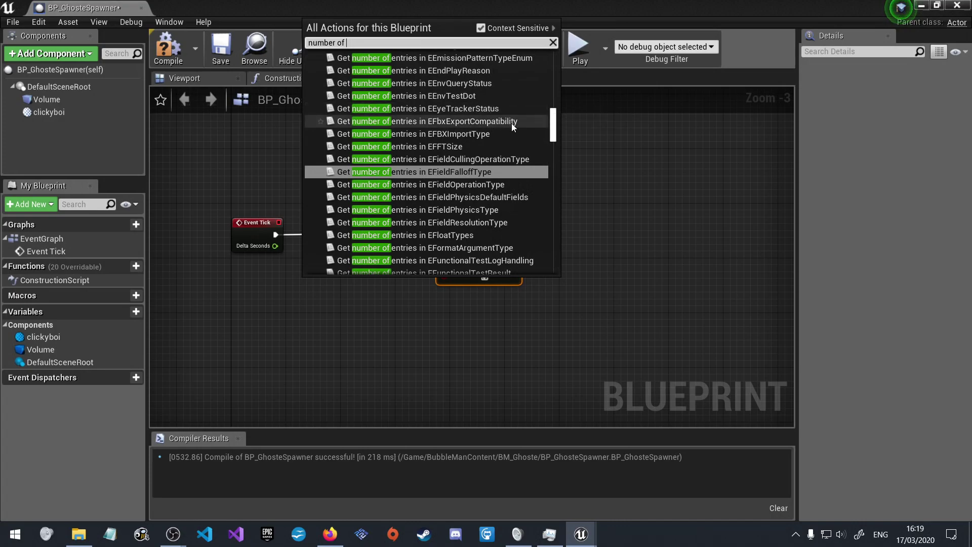
scroll(455, 152, up, 2)
scroll(468, 146, up, 2)
scroll(465, 144, up, 5)
scroll(465, 143, up, 5)
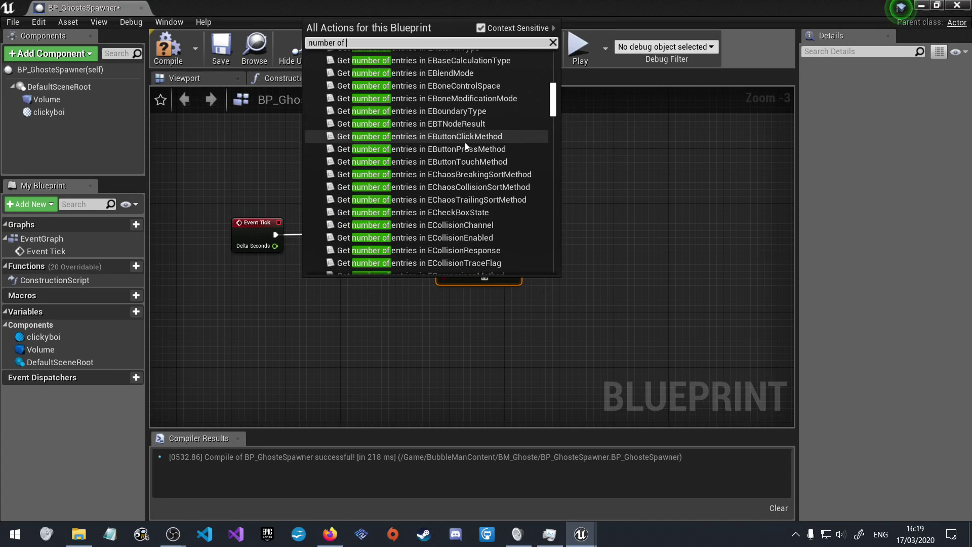
scroll(464, 138, up, 5)
scroll(462, 134, up, 2)
scroll(461, 134, up, 5)
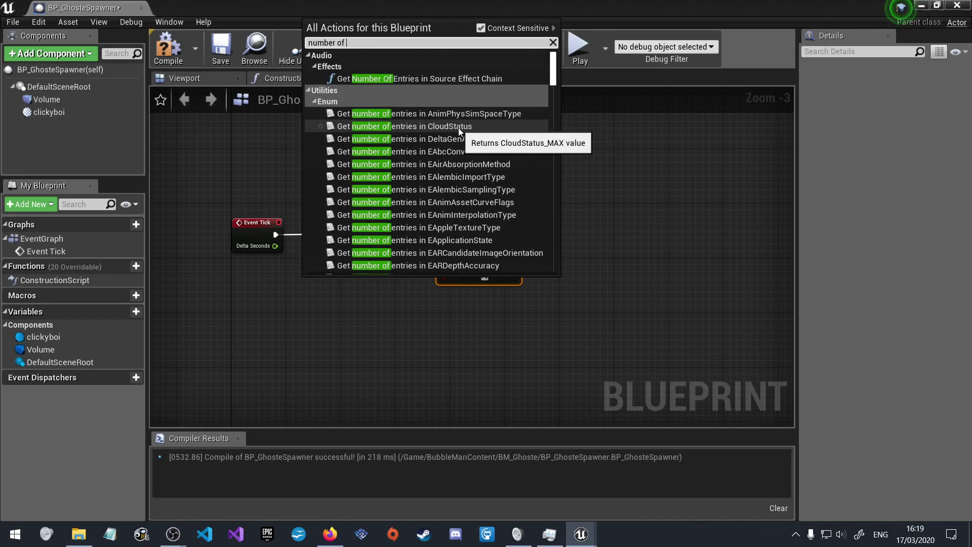
mouse_move(553, 70)
mouse_down()
mouse_move(565, 269)
mouse_move(548, 166)
mouse_up()
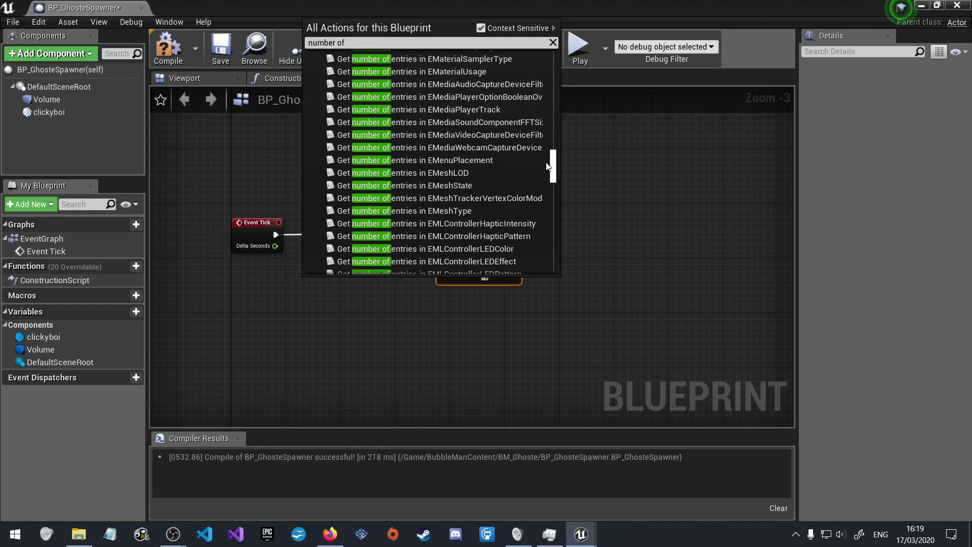
drag(547, 166, 542, 94)
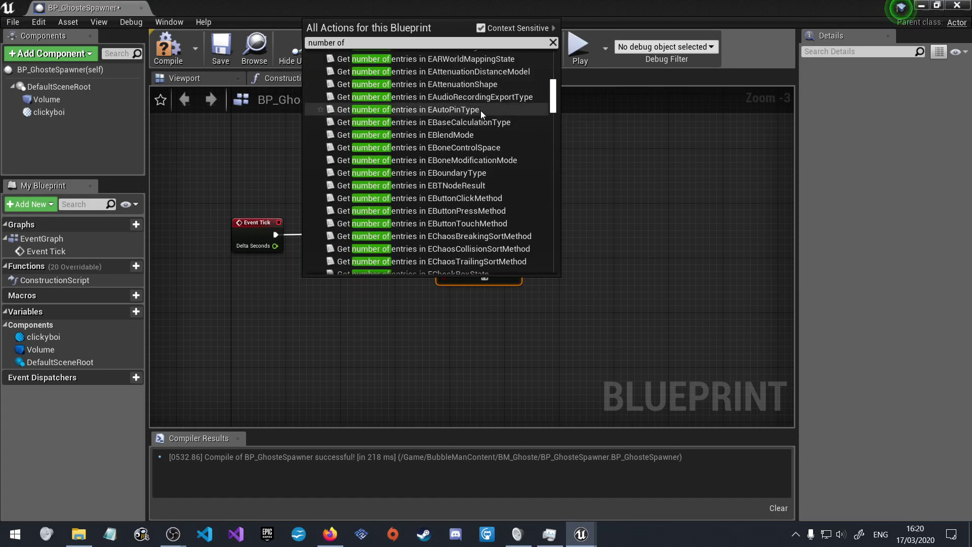
scroll(469, 75, up, 1)
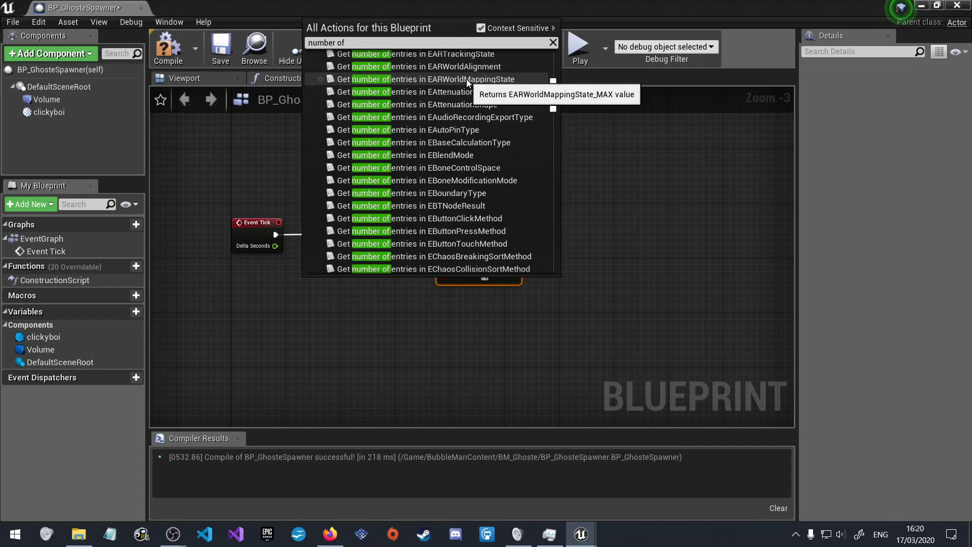
scroll(464, 75, up, 1)
scroll(466, 77, up, 1)
scroll(466, 86, up, 1)
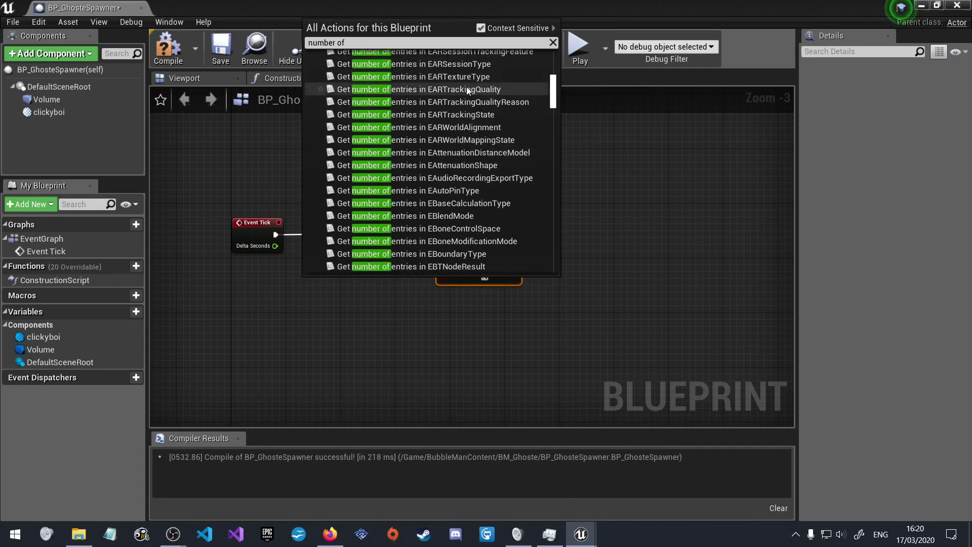
scroll(467, 86, up, 1)
scroll(467, 87, up, 1)
scroll(467, 87, up, 1)
scroll(466, 90, up, 1)
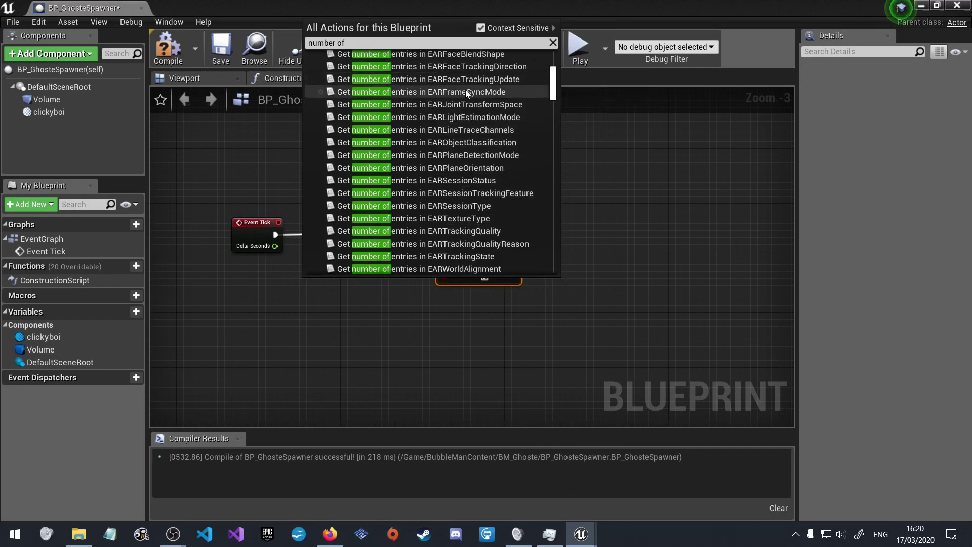
scroll(465, 92, up, 2)
scroll(462, 95, up, 1)
scroll(461, 95, up, 1)
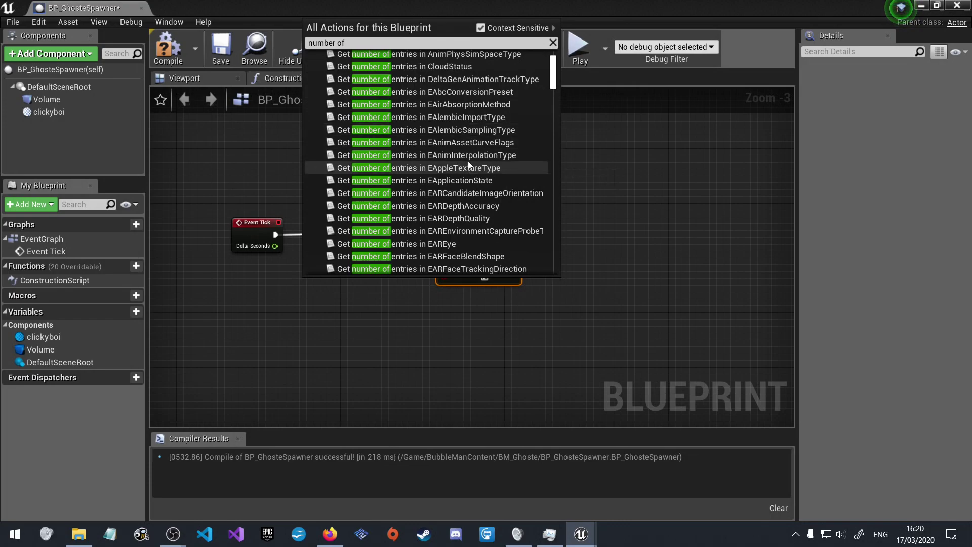
click(506, 29)
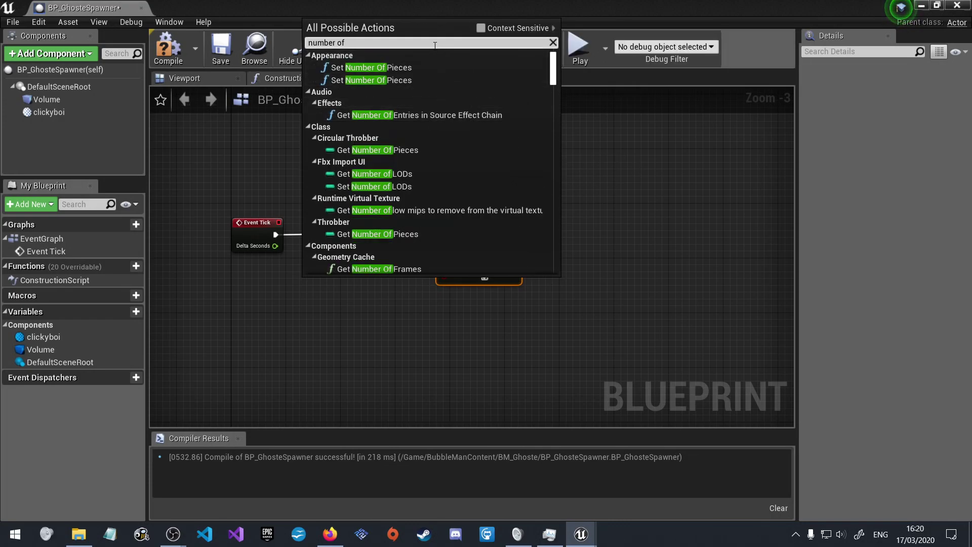
- Scroll down through the full list of 'number of' actions
scroll(430, 149, down, 5)
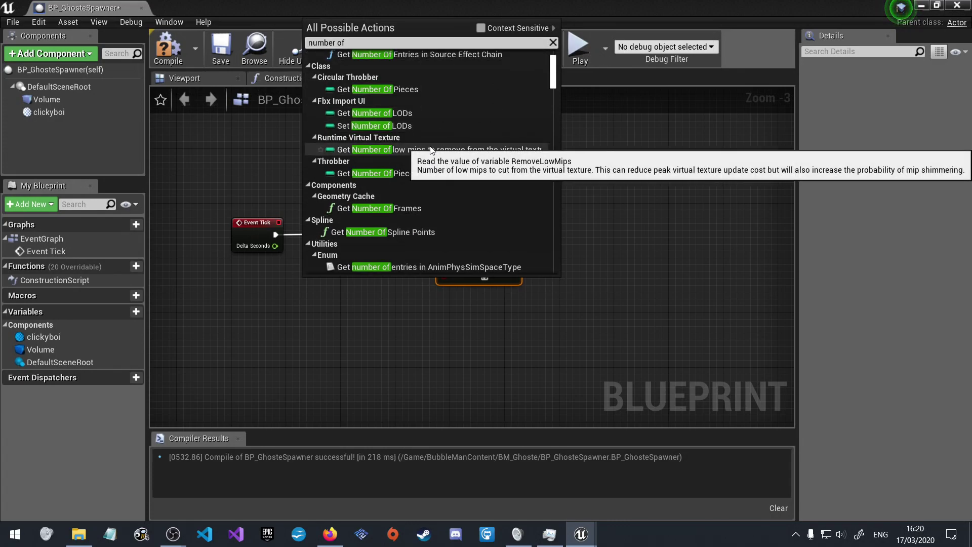
scroll(430, 146, down, 3)
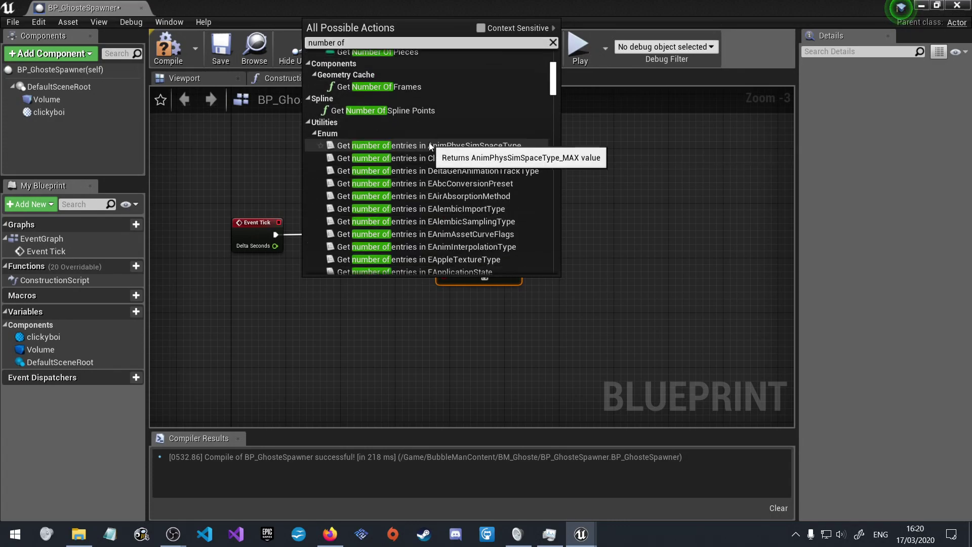
scroll(430, 142, down, 5)
scroll(430, 144, down, 3)
scroll(432, 143, down, 3)
scroll(434, 142, down, 3)
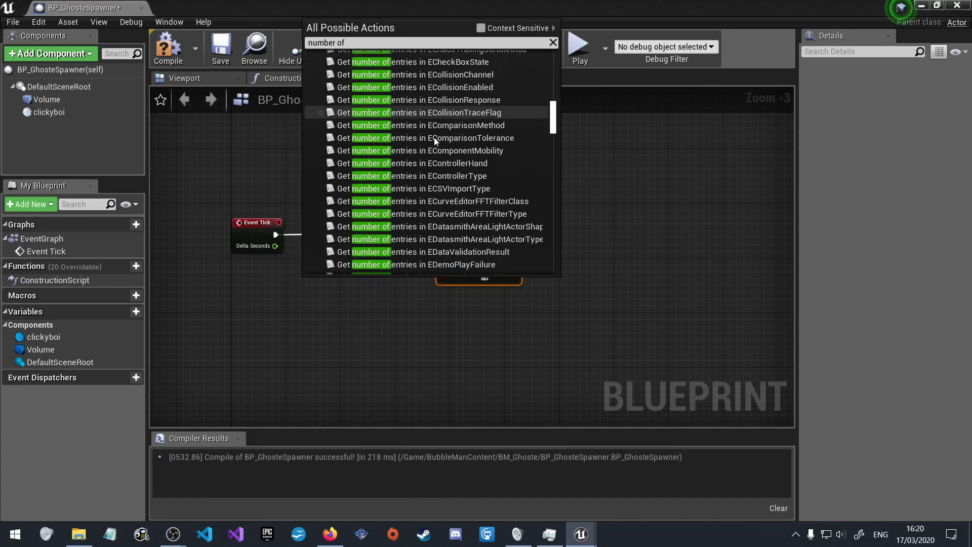
scroll(440, 144, down, 3)
scroll(448, 144, down, 3)
scroll(455, 138, down, 3)
scroll(458, 139, down, 3)
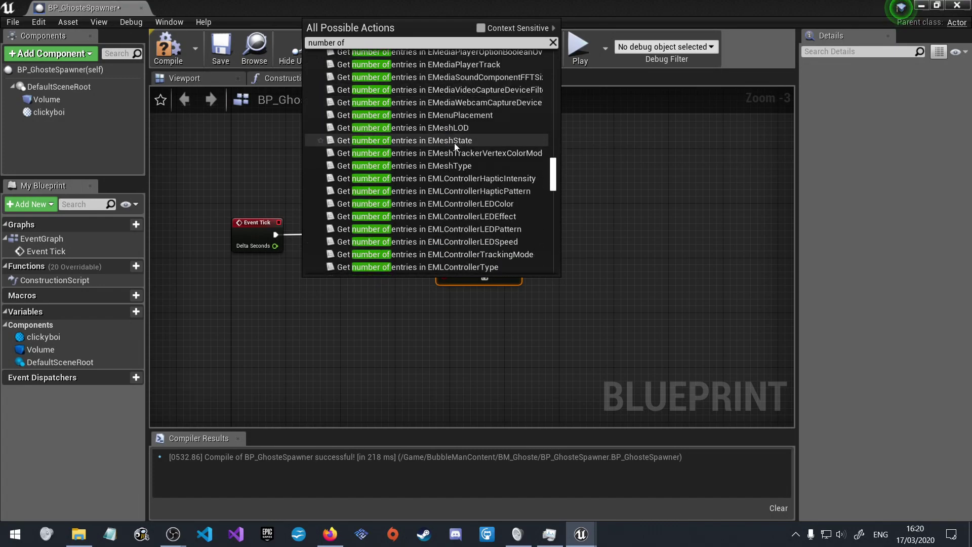
scroll(454, 155, down, 3)
scroll(439, 169, down, 3)
scroll(462, 166, down, 3)
scroll(461, 163, down, 3)
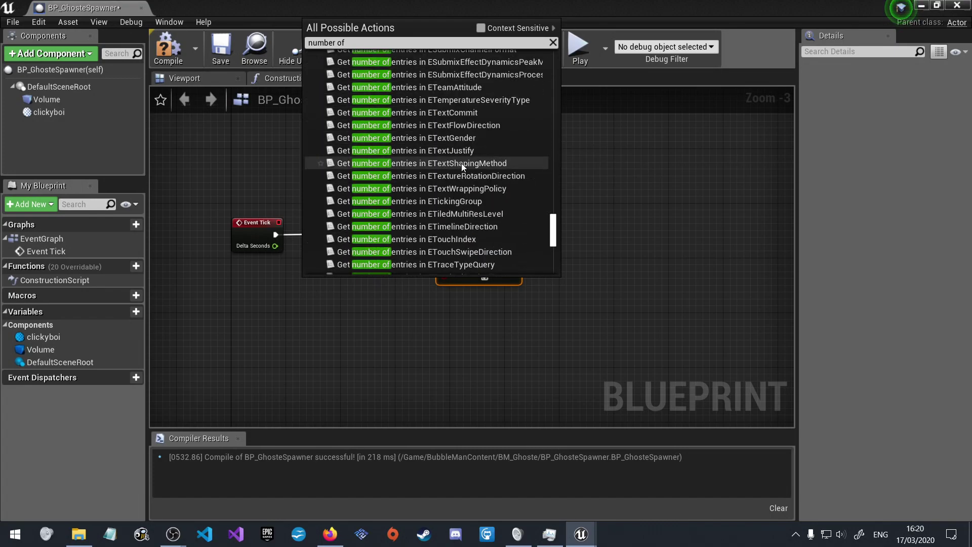
scroll(458, 174, down, 3)
scroll(458, 174, down, 3)
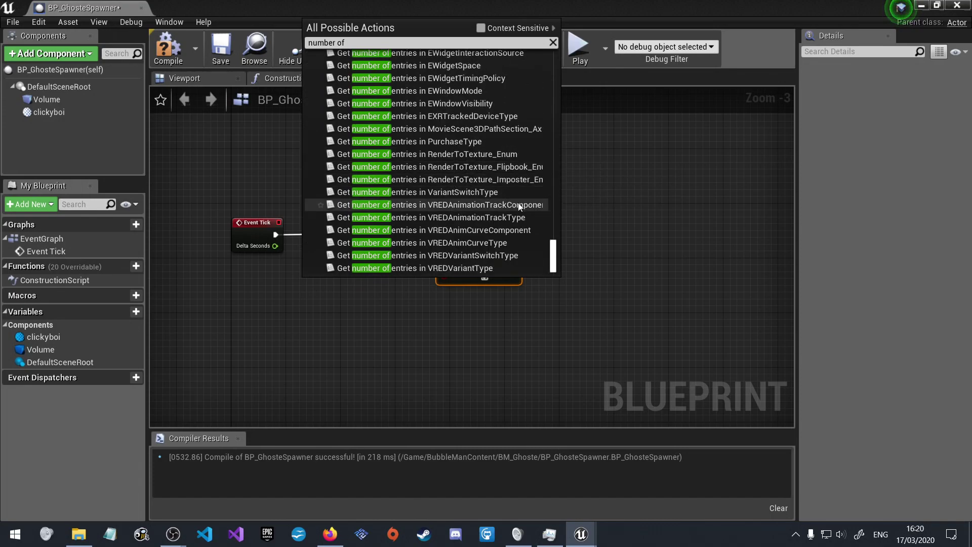
drag(552, 256, 554, 60)
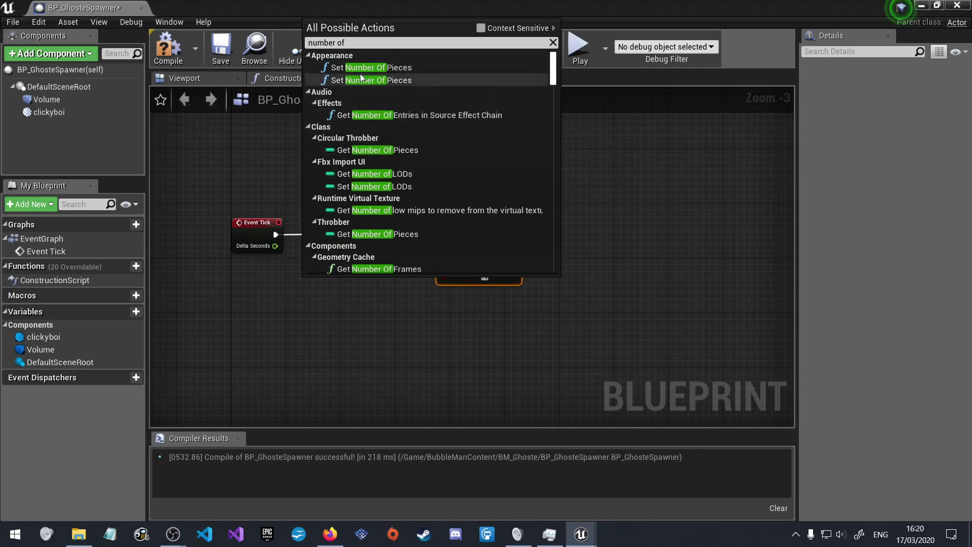
scroll(385, 190, down, 1)
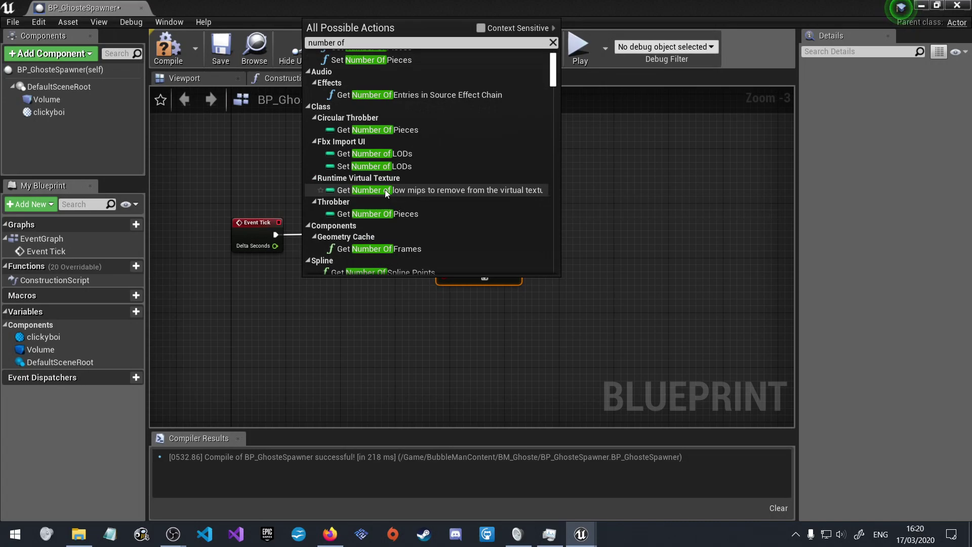
scroll(447, 226, down, 2)
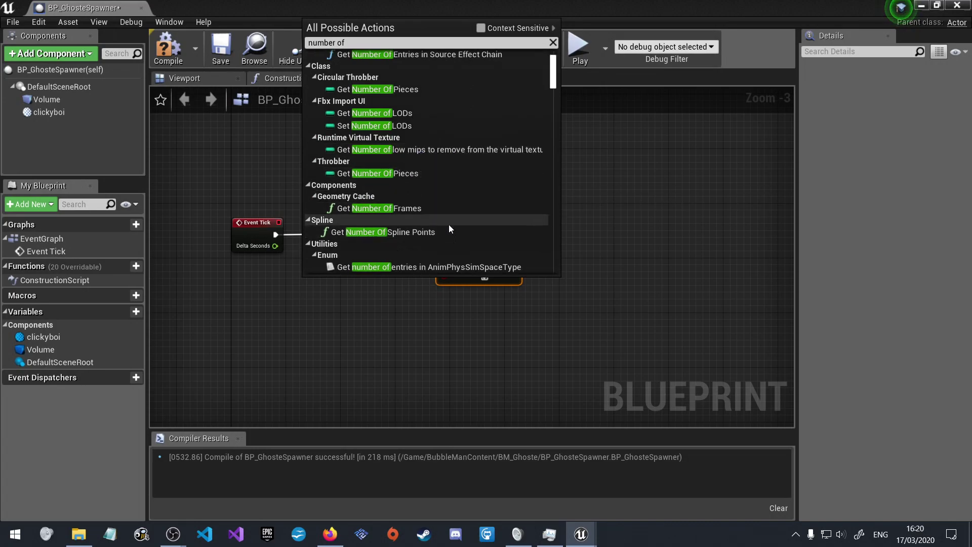
scroll(449, 228, down, 2)
scroll(449, 226, down, 3)
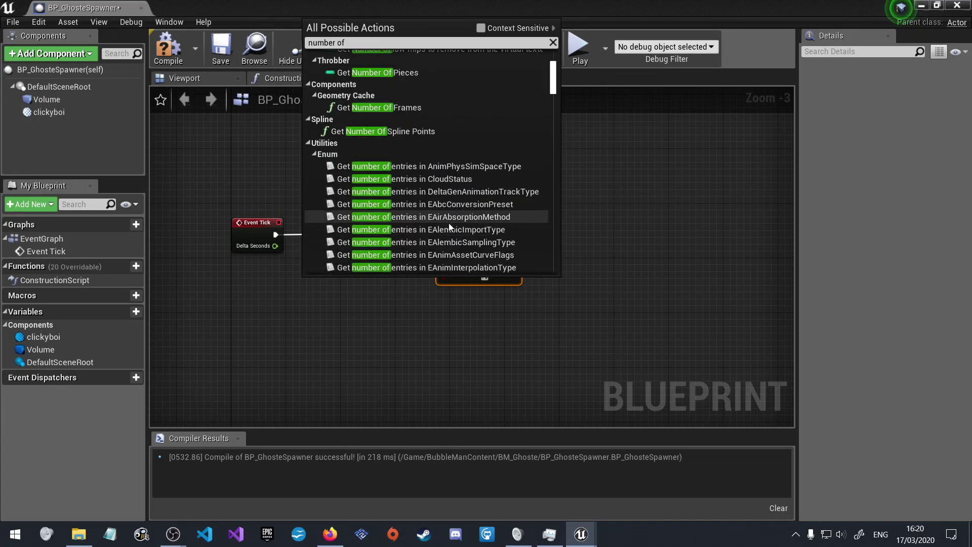
- Close the action menu without adding a node, then compile and save BP_GhosteSpawner
click(695, 240)
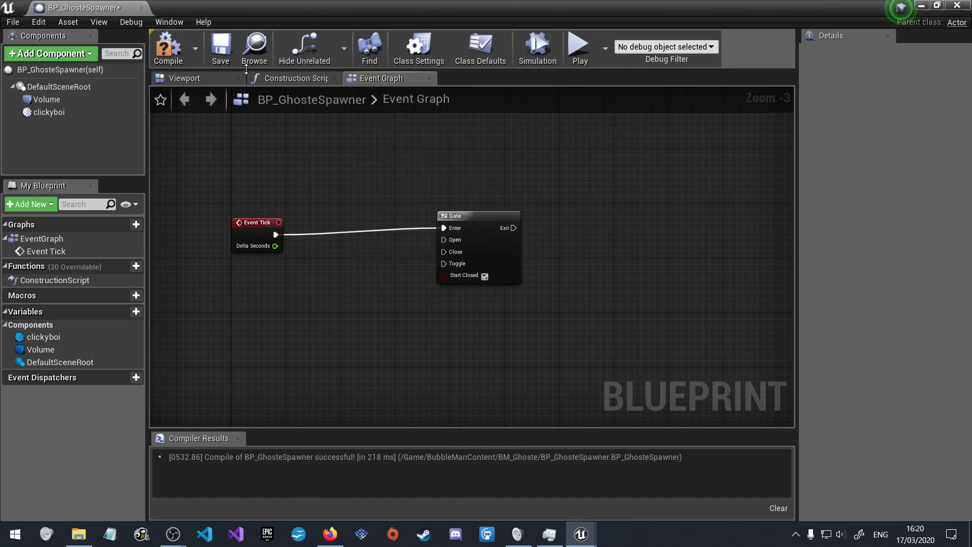
click(162, 48)
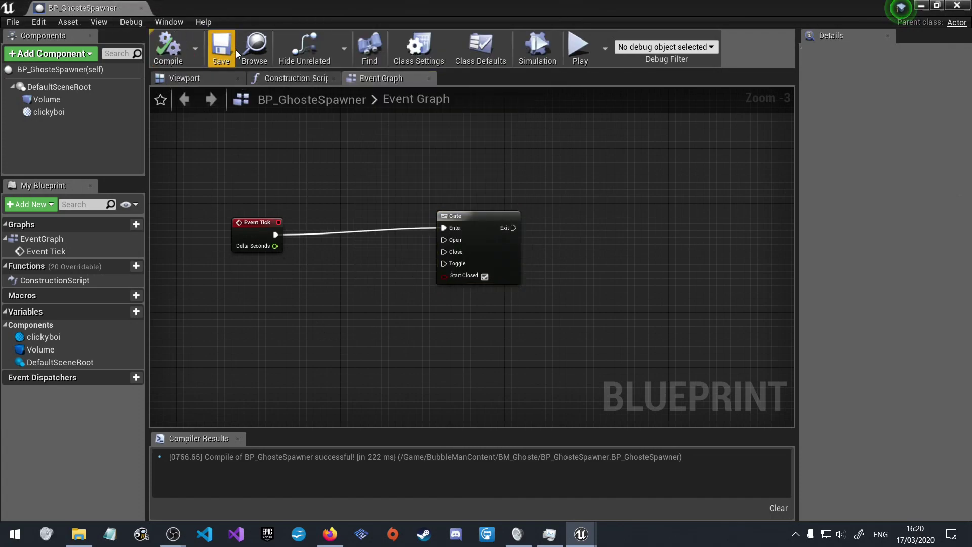
click(221, 46)
- Nudge the Gate node slightly and uncheck its Start Closed option
drag(454, 220, 447, 227)
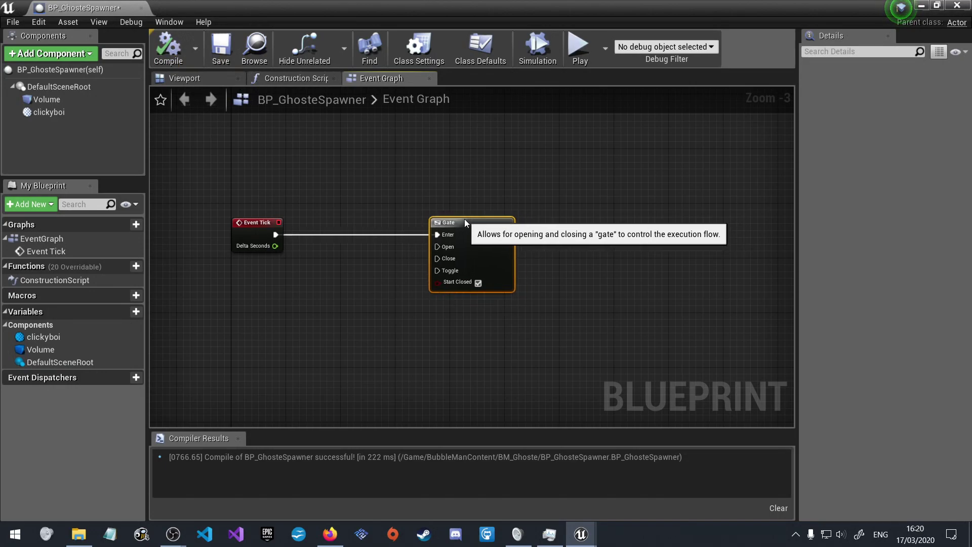
click(478, 283)
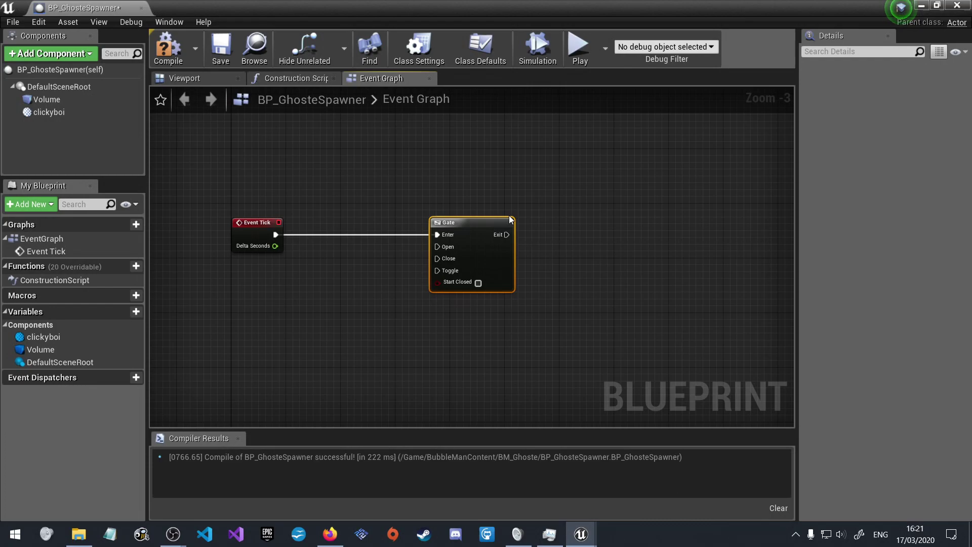
key(alt+Tab)
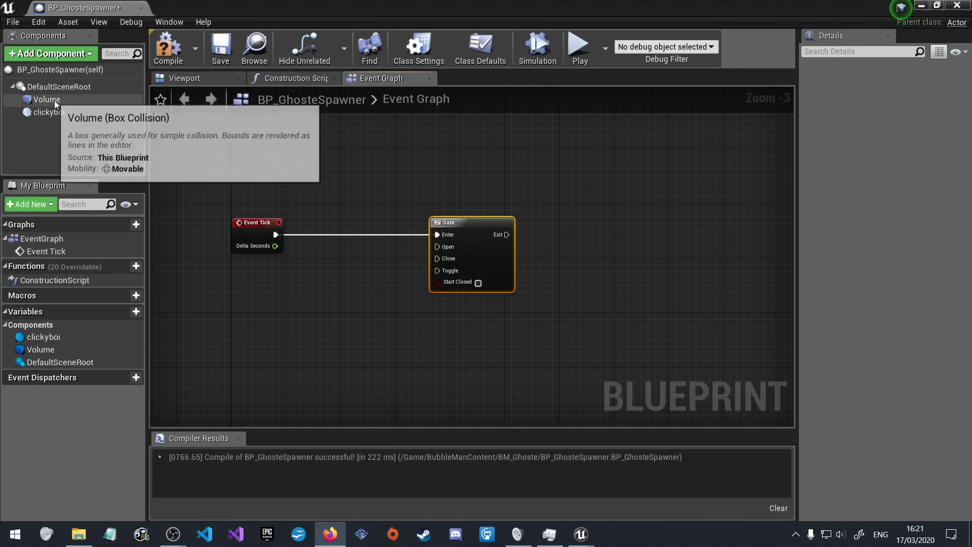
- Add a Volume component getter to the graph and arrange the view around it
drag(47, 99, 416, 354)
right_drag(478, 323, 369, 322)
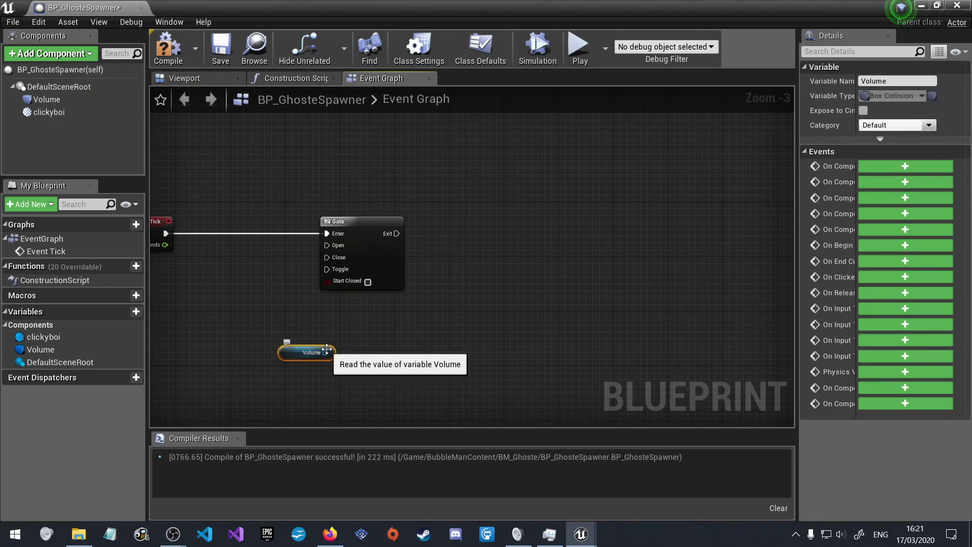
drag(322, 353, 367, 320)
right_drag(402, 343, 341, 358)
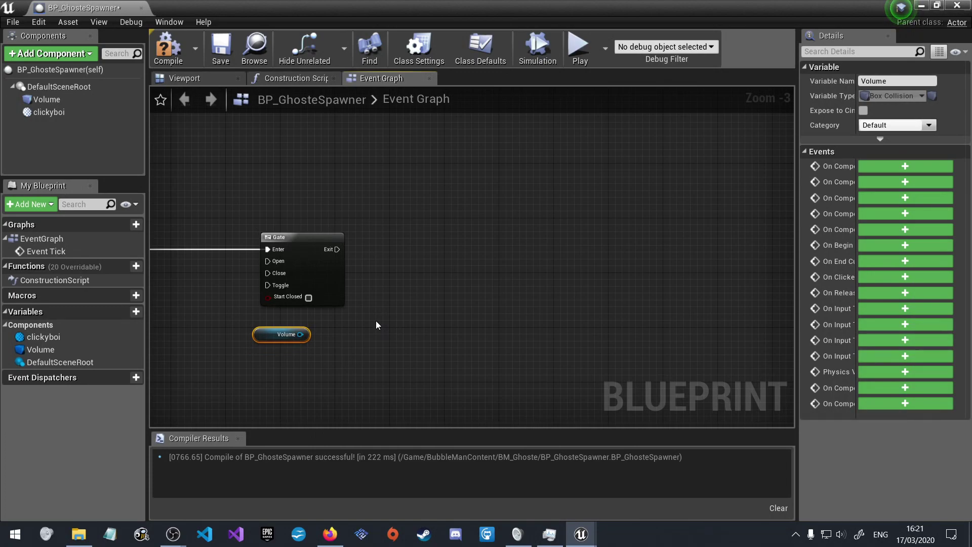
- Add a Get Scaled Box Extent node wired from Volume via an 'extent' search
drag(301, 334, 354, 336)
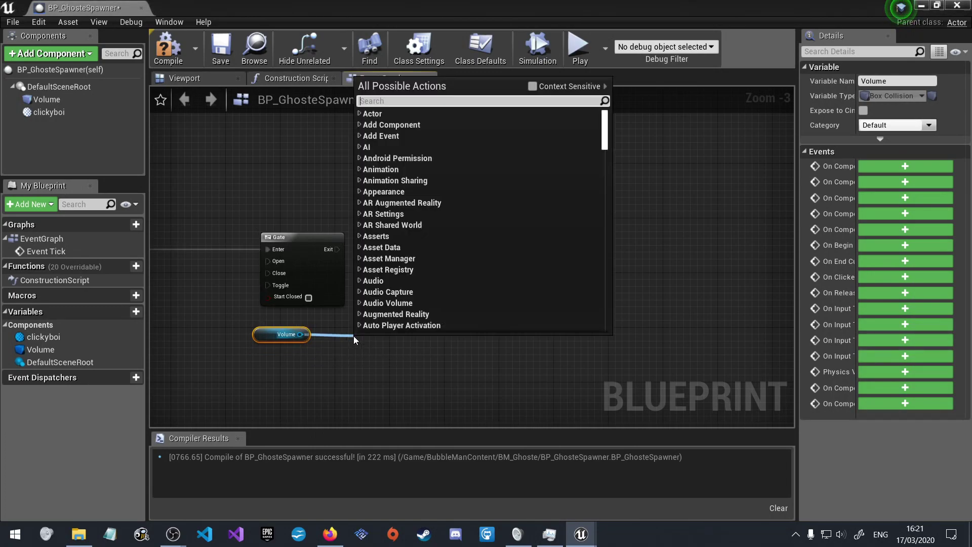
text(extent)
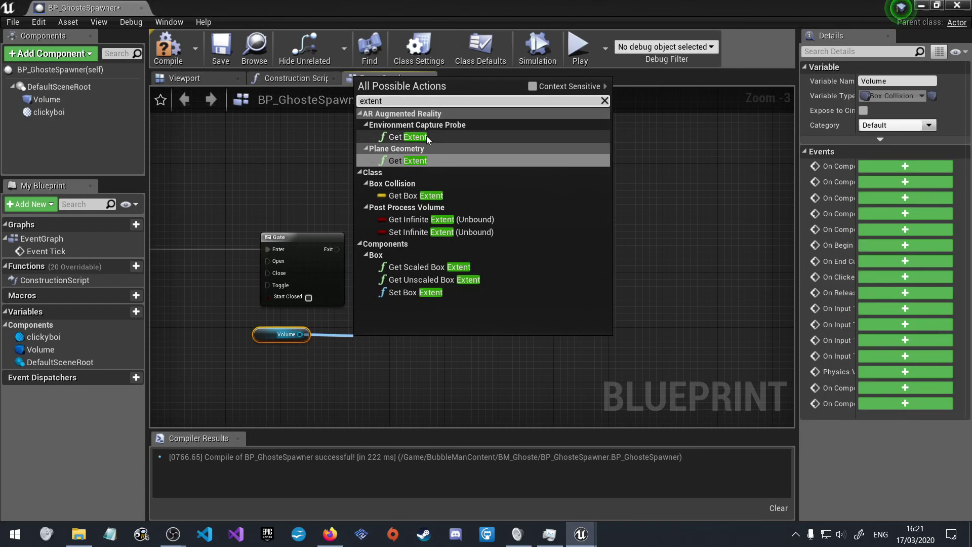
click(532, 86)
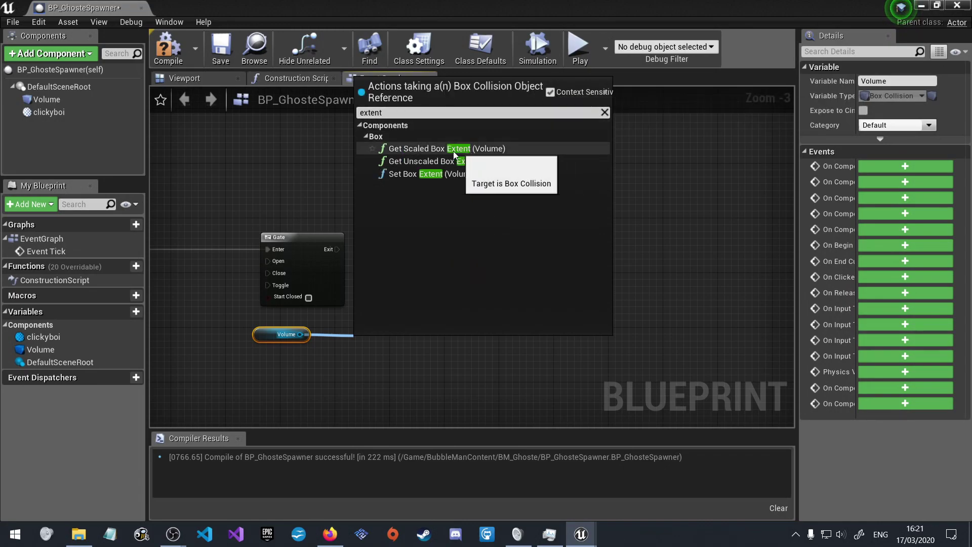
click(441, 149)
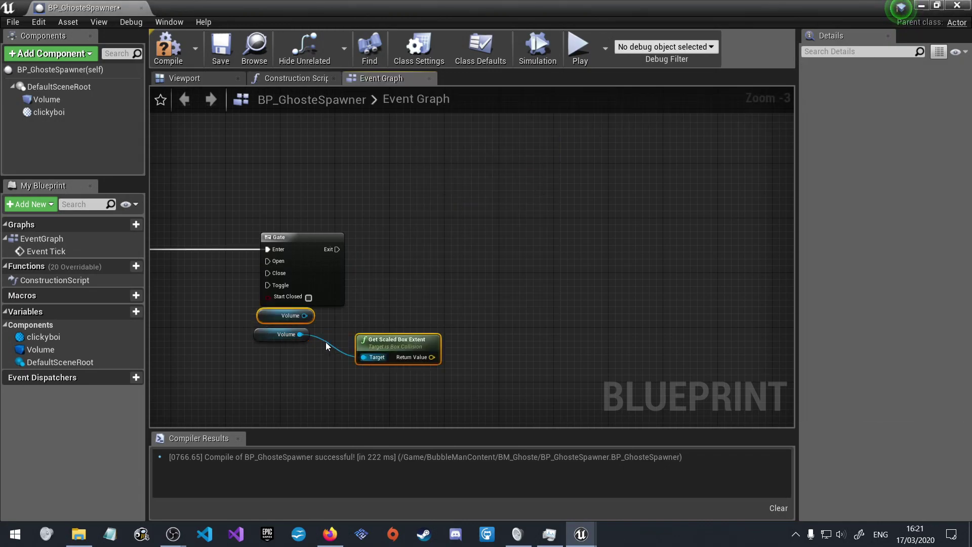
key(Delete)
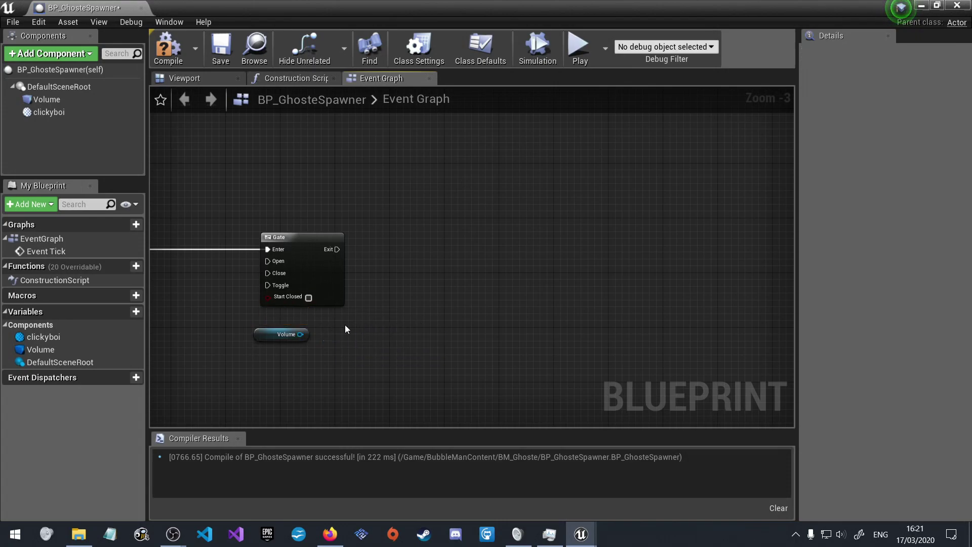
key(ctrl+z)
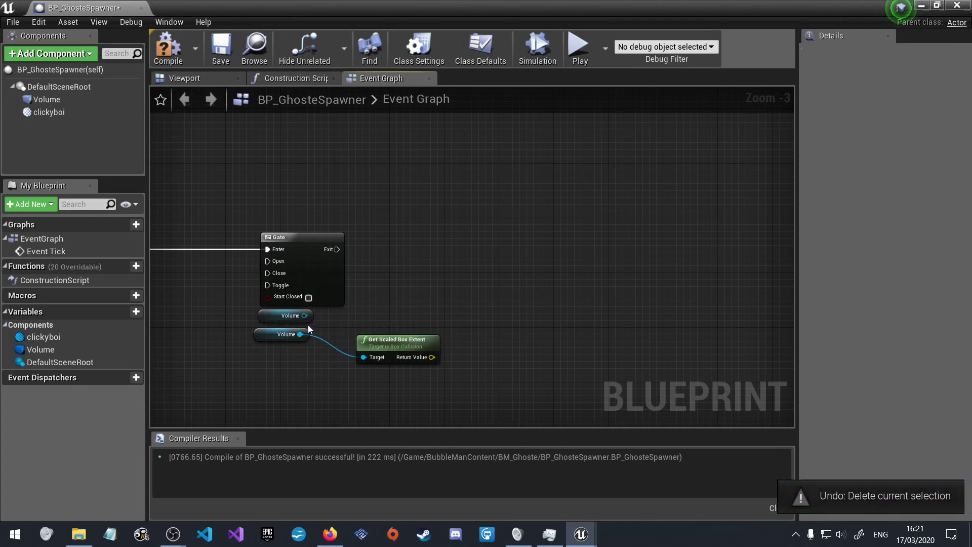
- Delete the duplicate Volume getter and split the box extent's Return Value into X, Y, Z
click(263, 315)
drag(263, 315, 184, 346)
key(Delete)
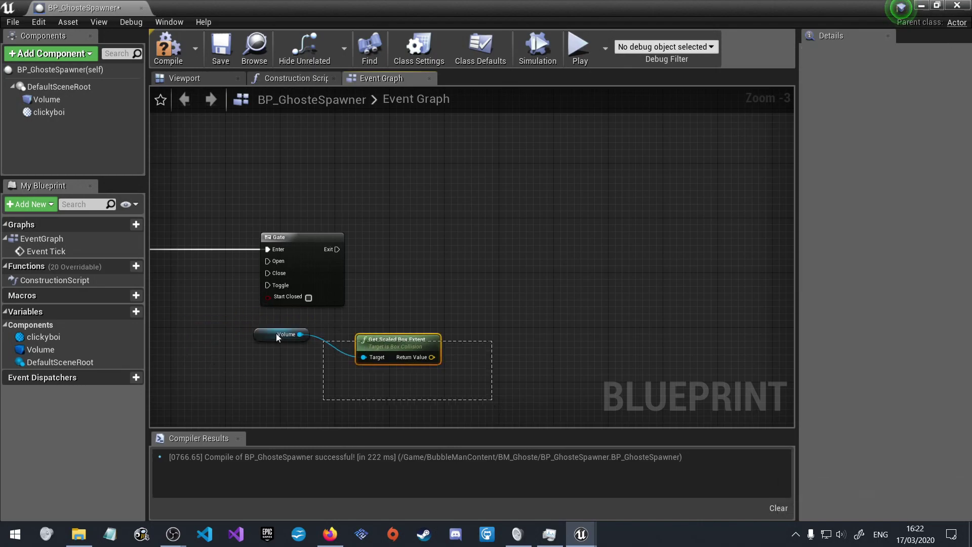
click(491, 331)
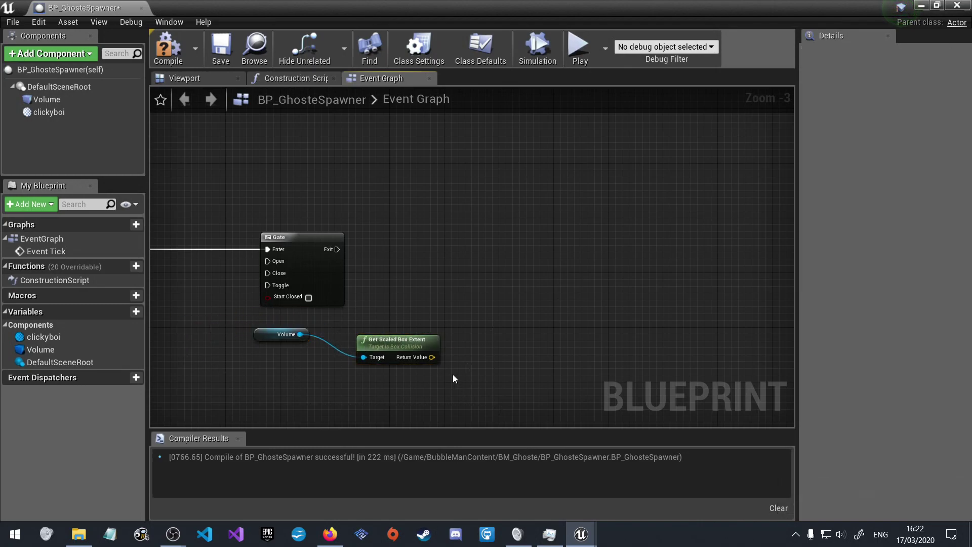
right_click(430, 355)
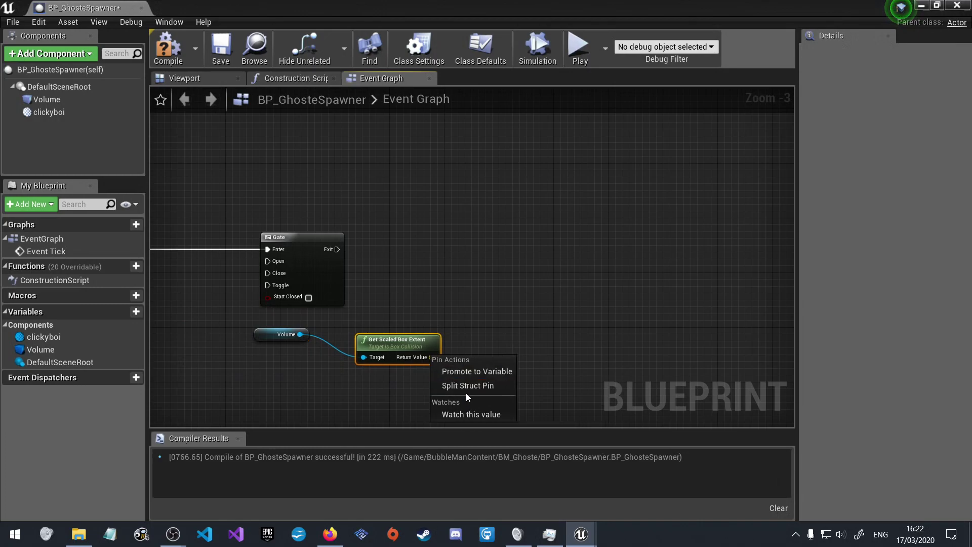
click(468, 387)
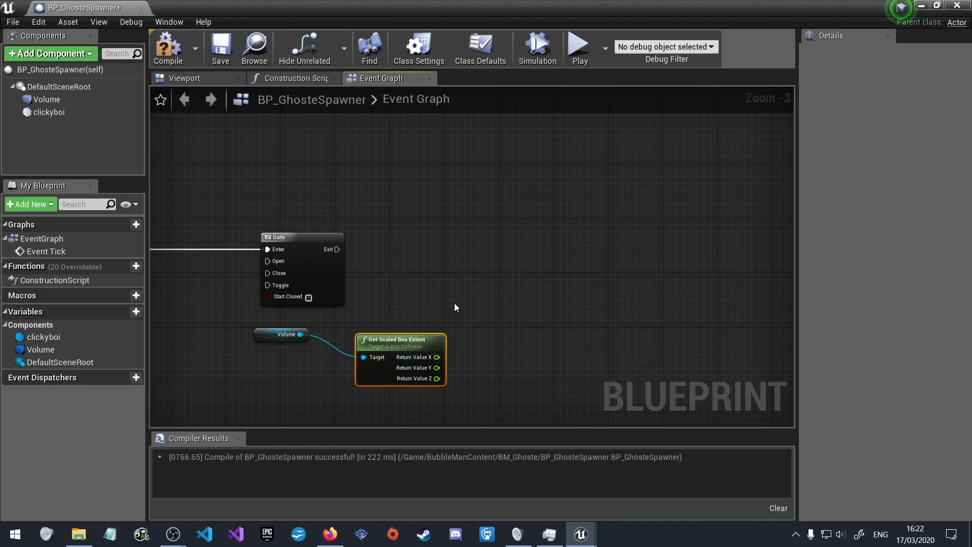
- Add a Random Float in Range node and place it to the right of the box extent
right_click(479, 330)
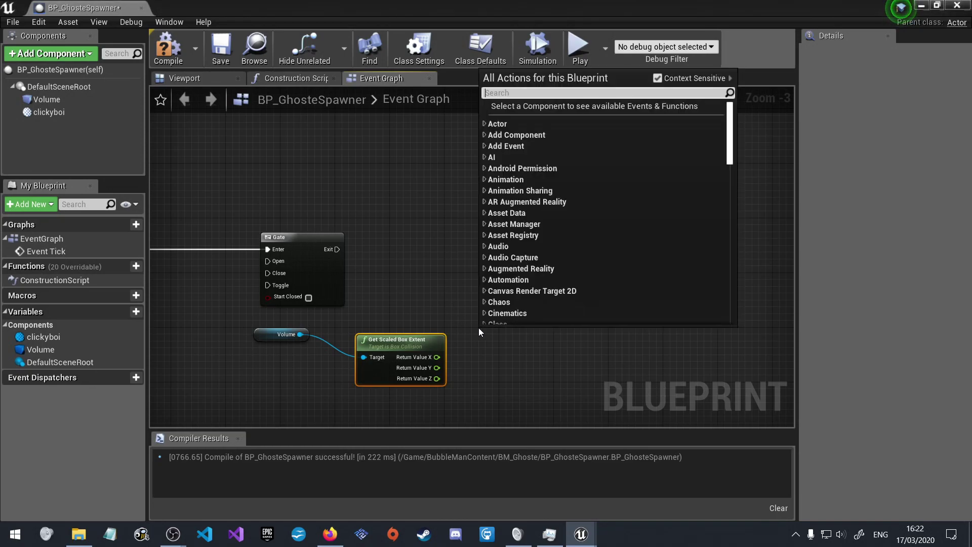
text(rab)
key(BackSpace)
key(BackSpace)
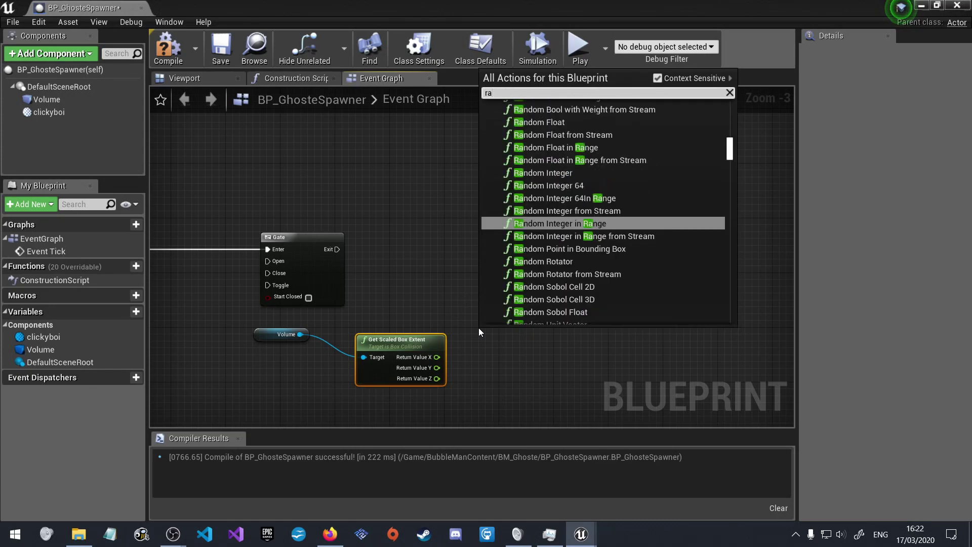
text(ndom flo)
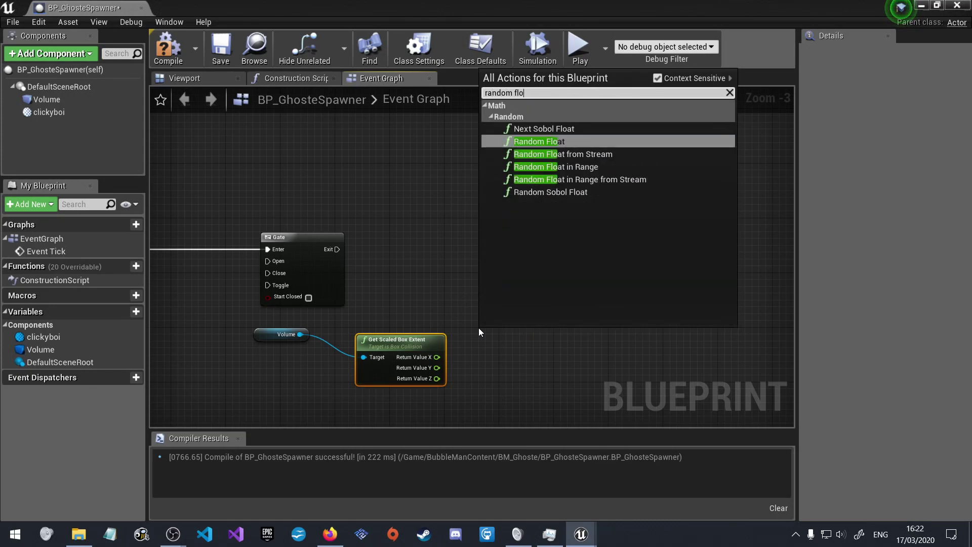
text(at in)
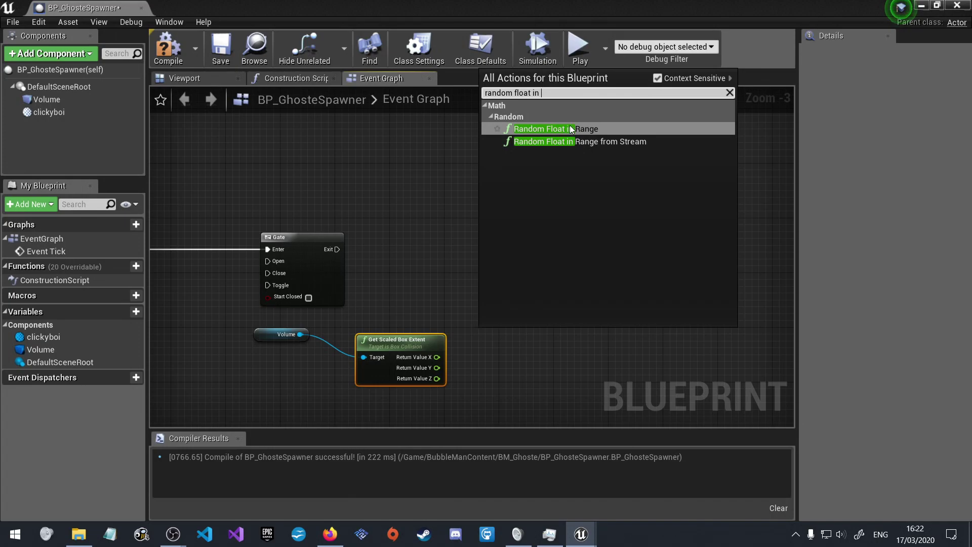
click(569, 129)
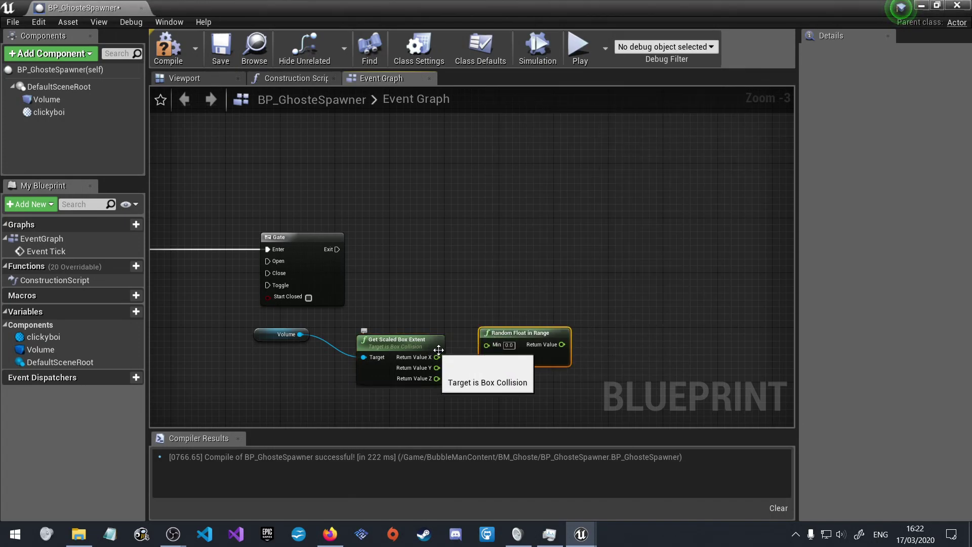
mouse_move(471, 343)
mouse_down()
mouse_move(464, 350)
mouse_move(480, 351)
mouse_move(480, 362)
mouse_move(438, 368)
mouse_up()
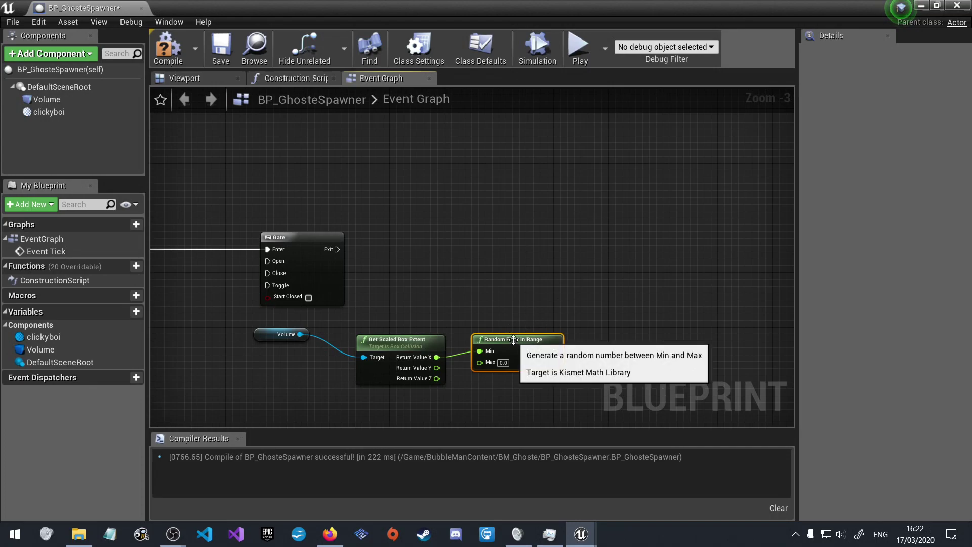
drag(518, 343, 607, 323)
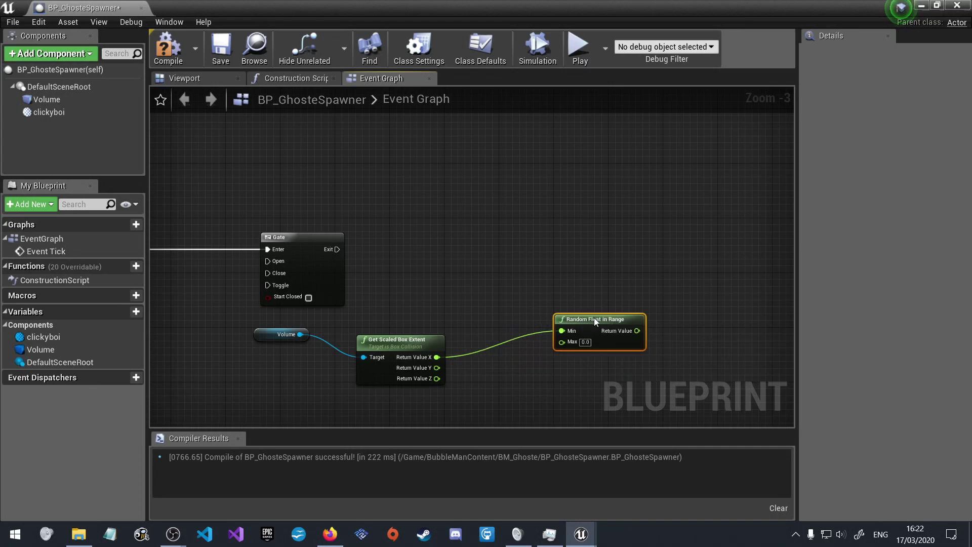
- Add a float * float node multiplying Return Value X by -1.0, placed beside the random float
right_click(470, 293)
text(f)
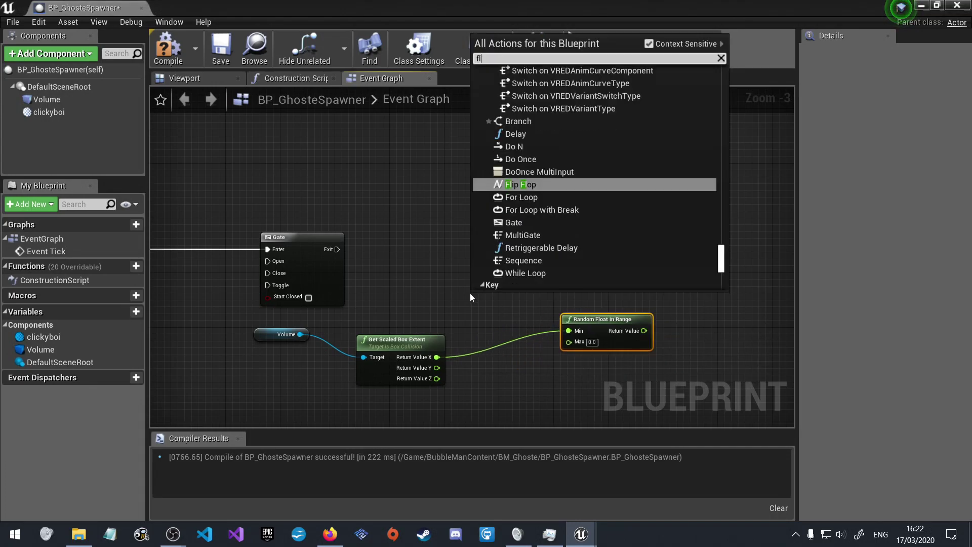
text(loat)
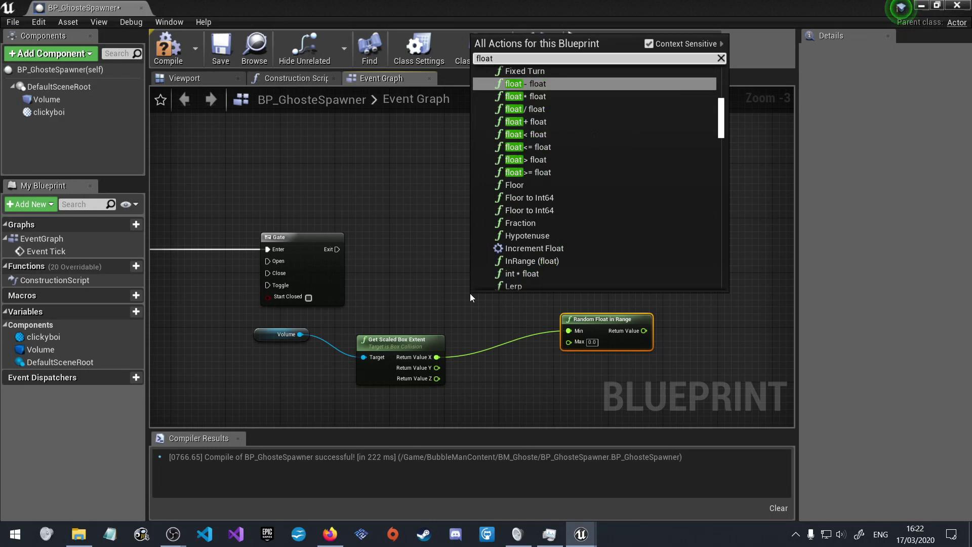
key(BackSpace)
text(t)
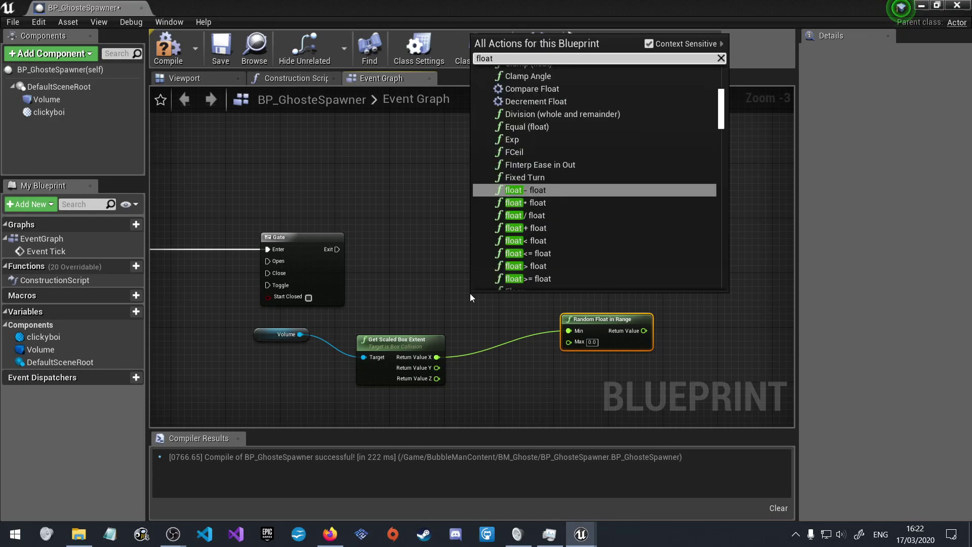
text( *)
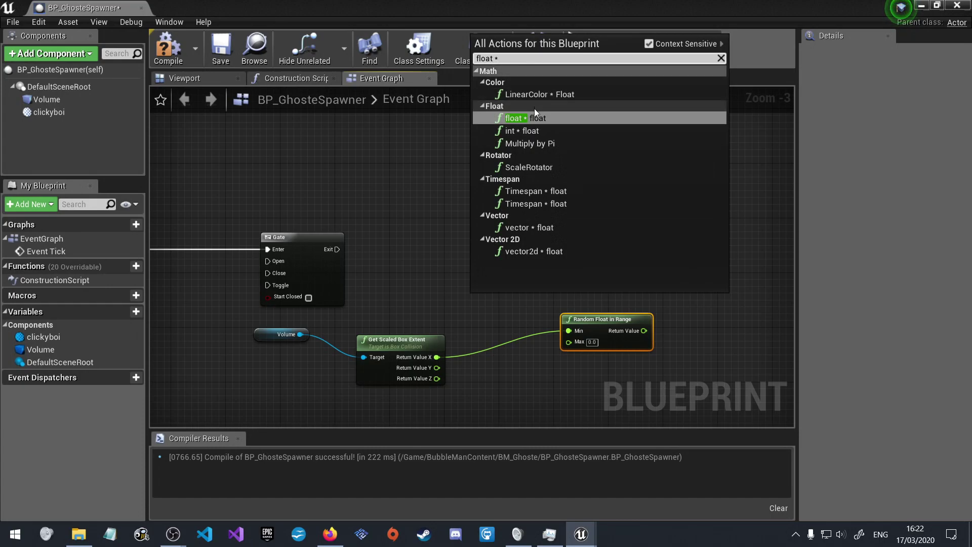
click(534, 115)
key(Tab)
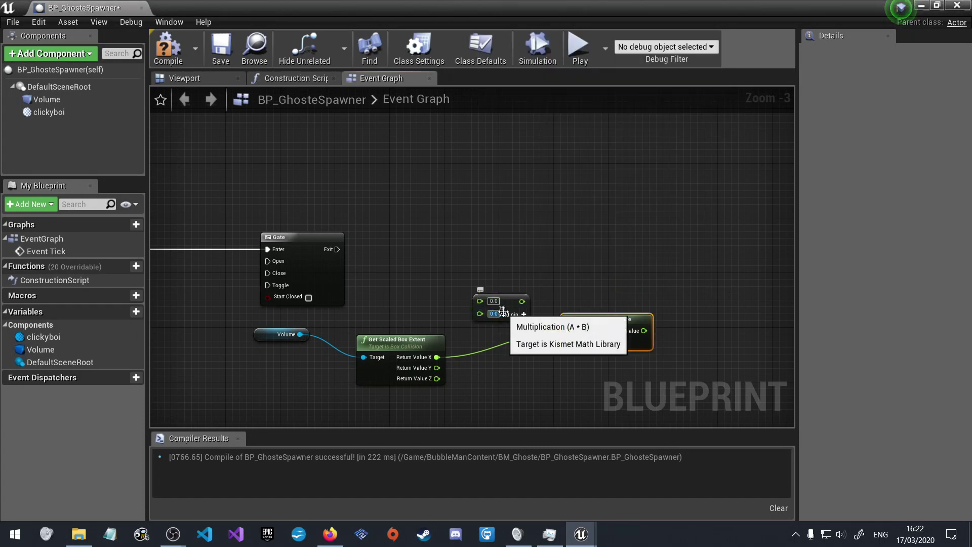
text(-1.0)
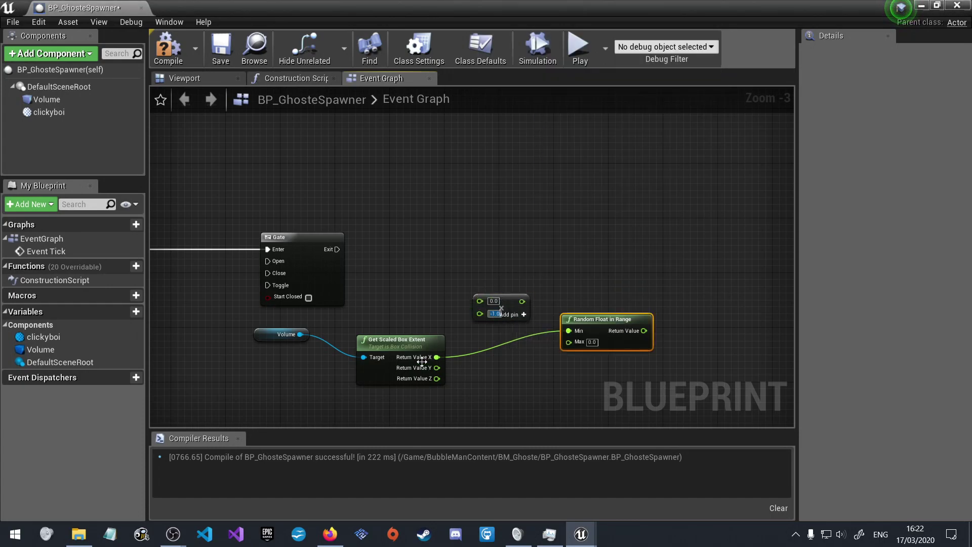
mouse_move(436, 358)
mouse_down()
mouse_move(480, 300)
mouse_move(571, 342)
mouse_up()
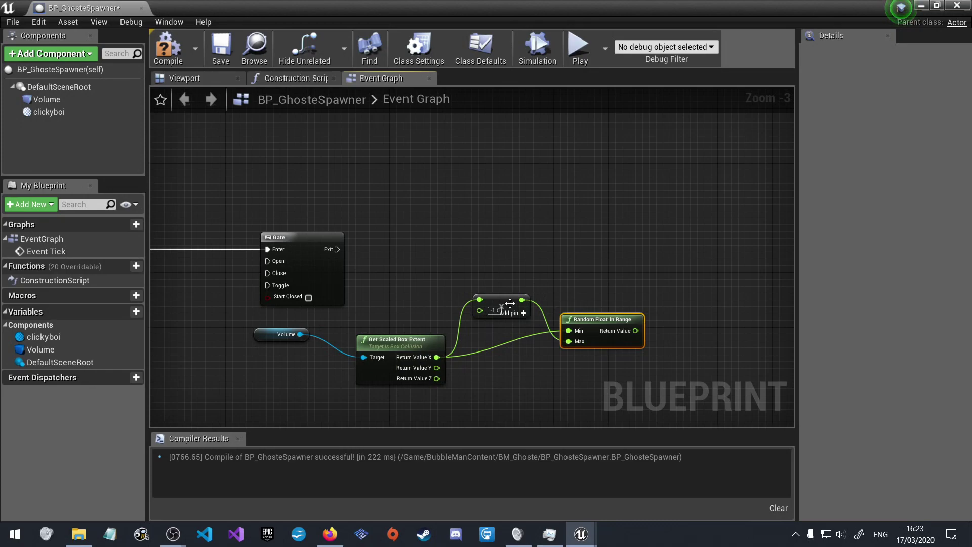
drag(504, 313, 525, 340)
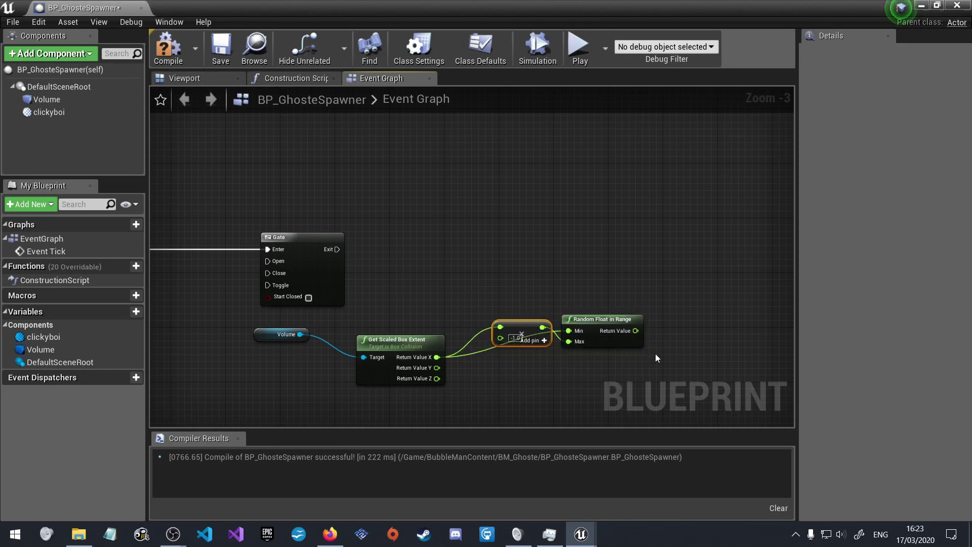
drag(673, 357, 468, 299)
- Copy the multiply and random float pair and paste two copies below it
key(ctrl+c)
key(ctrl+v)
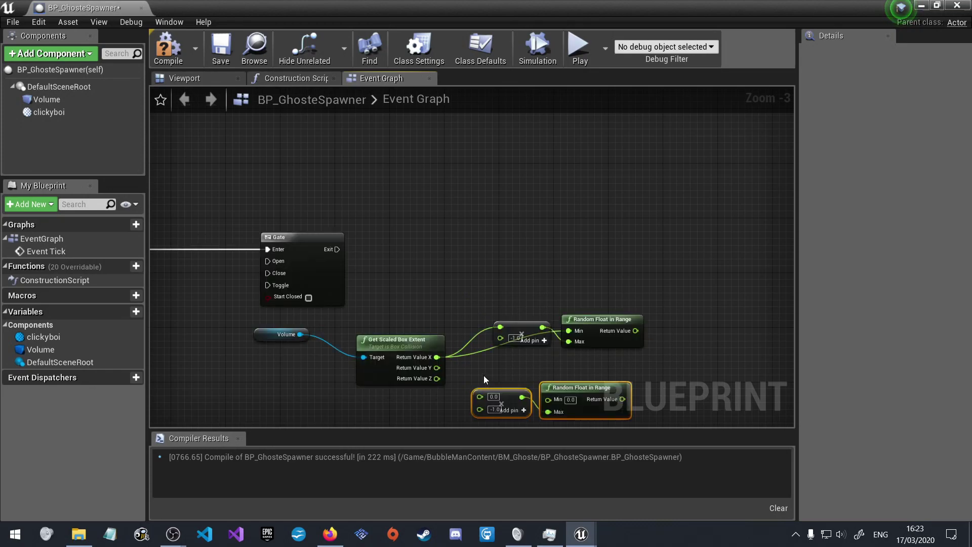
scroll(523, 230, down, 4)
key(ctrl+v)
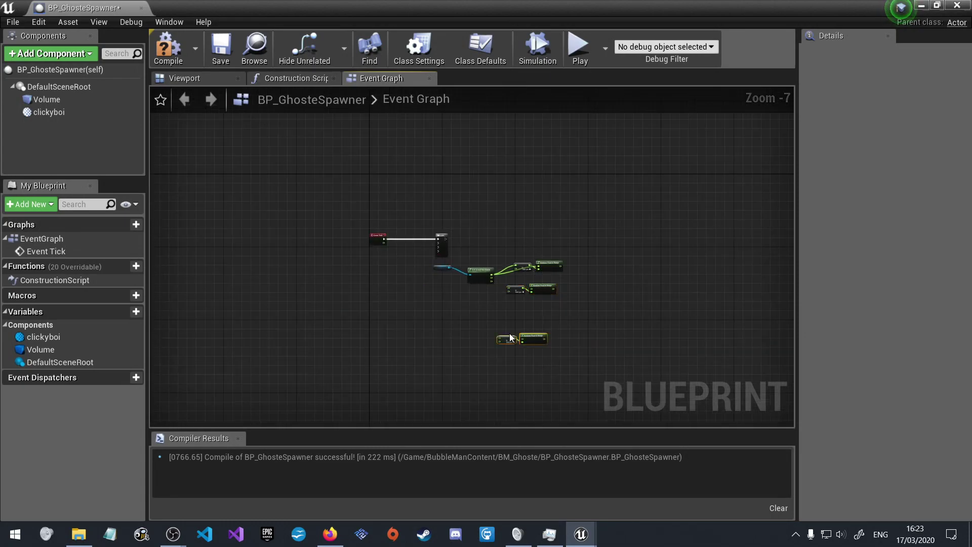
scroll(554, 318, up, 5)
scroll(554, 318, down, 3)
drag(534, 402, 374, 343)
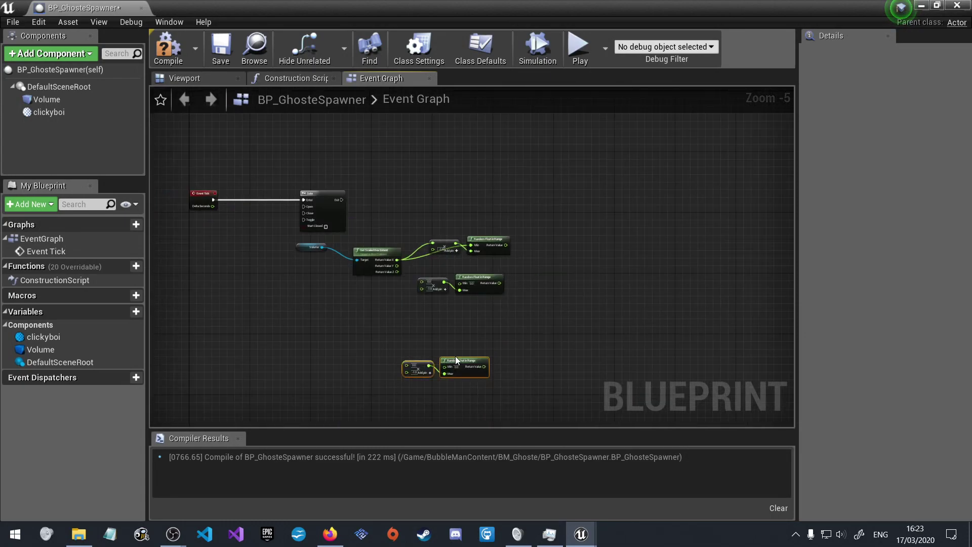
scroll(436, 267, up, 3)
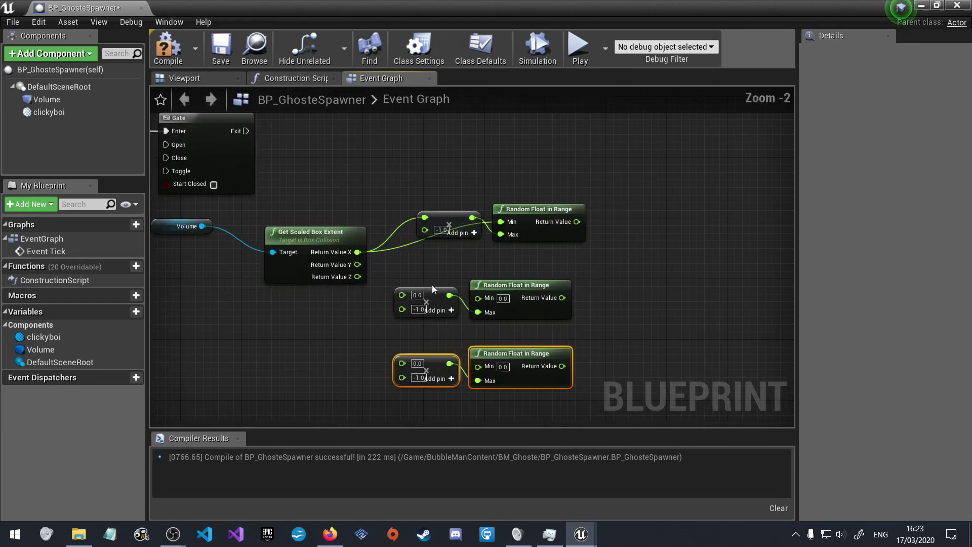
- Wire Return Value Y into the middle pair and Return Value Z into the bottom pair
drag(358, 265, 477, 299)
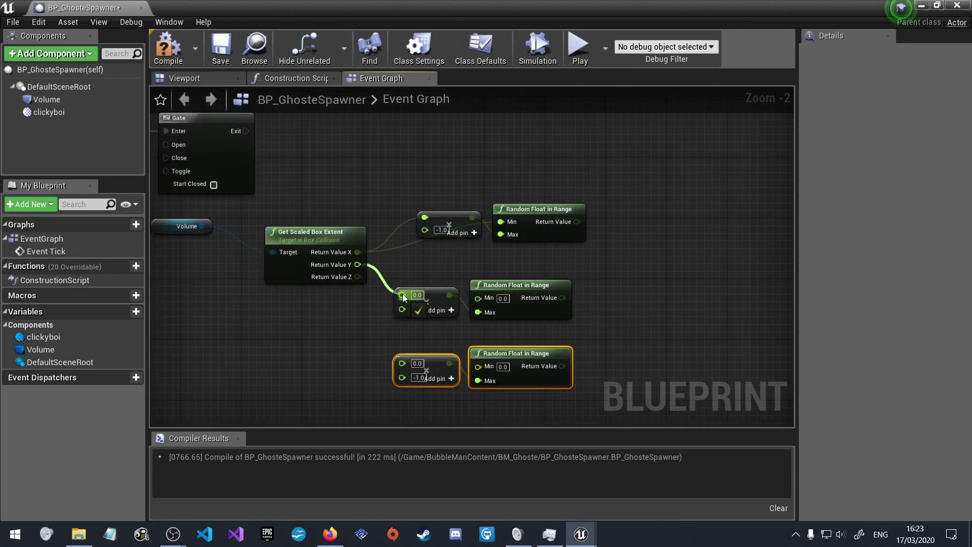
drag(358, 265, 402, 307)
drag(358, 276, 478, 365)
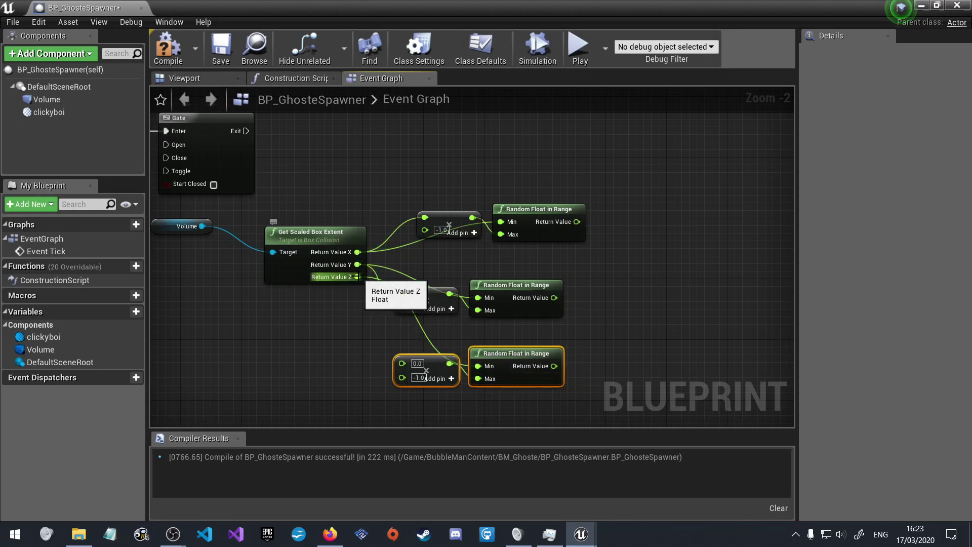
mouse_move(357, 276)
mouse_down()
mouse_move(398, 371)
mouse_move(401, 362)
mouse_up()
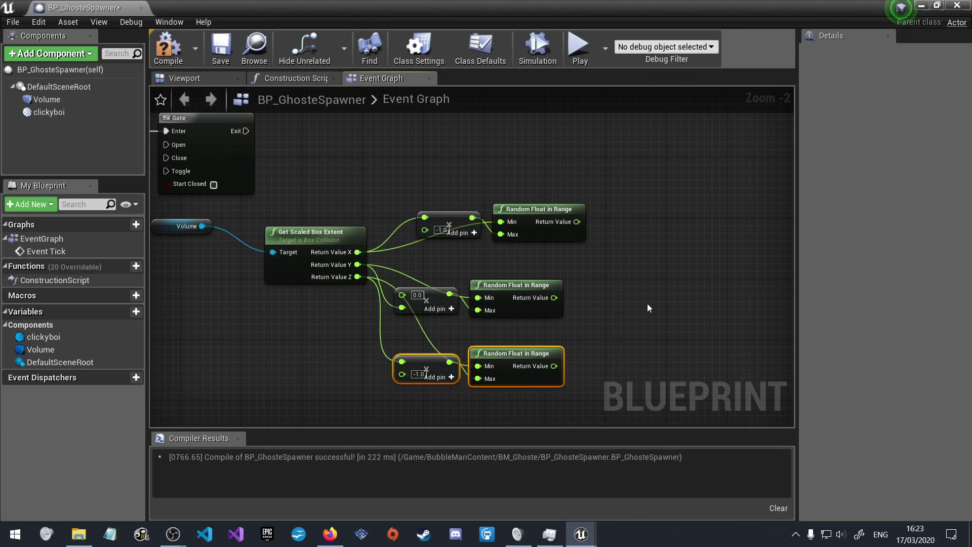
- Add a Make Vector node taking the three Random Float in Range results as X, Y and Z
right_drag(624, 283, 546, 276)
right_click(546, 276)
text(m)
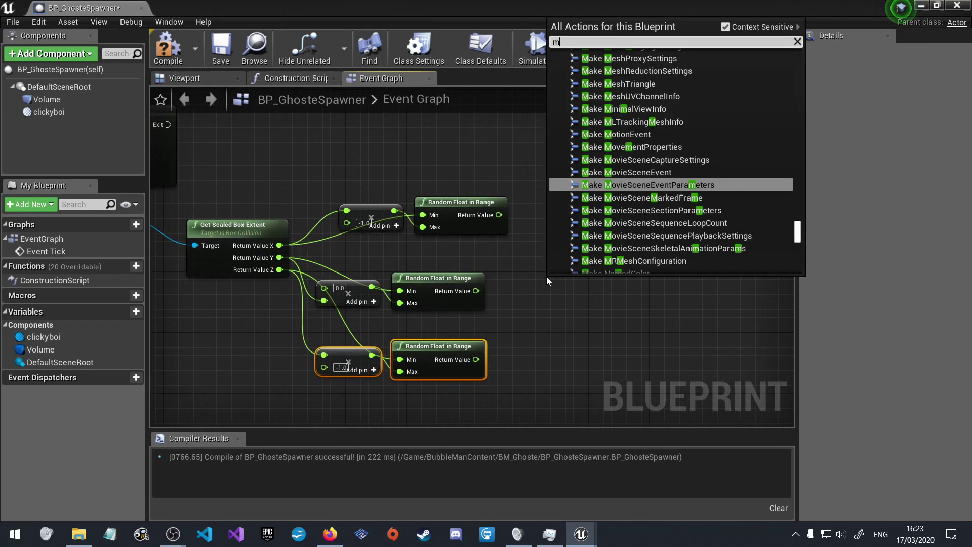
text(ake vector)
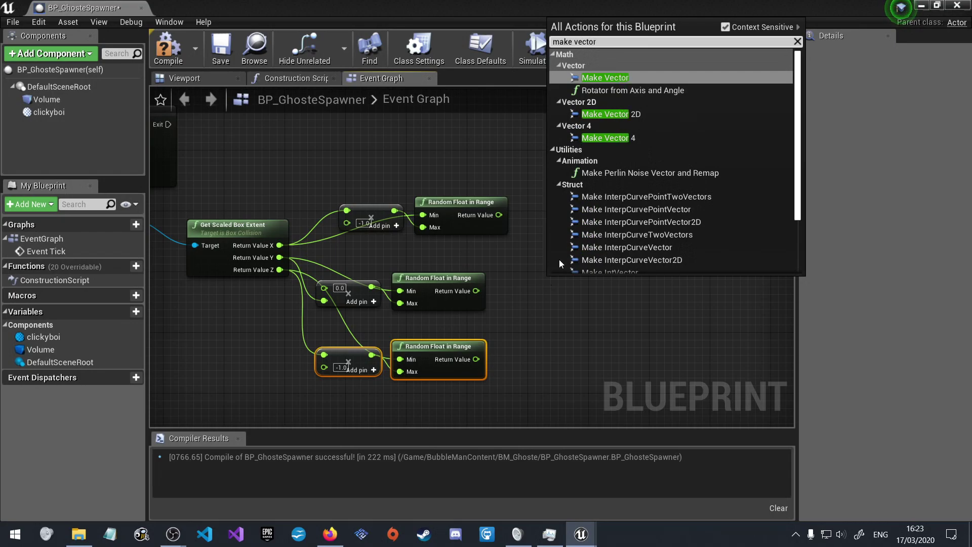
click(644, 77)
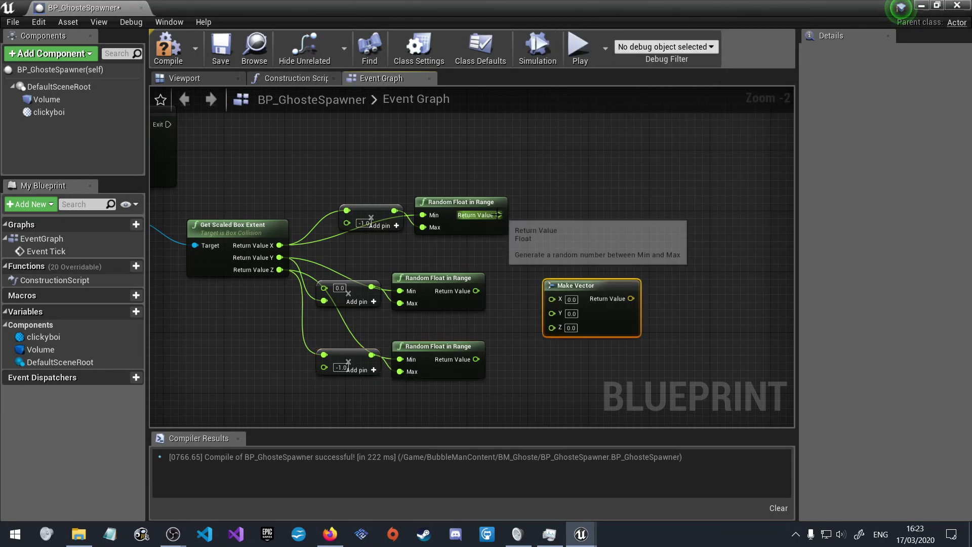
drag(499, 215, 552, 299)
drag(476, 291, 552, 310)
mouse_move(476, 359)
mouse_down()
mouse_move(509, 357)
mouse_move(552, 323)
mouse_up()
key(alt+Tab)
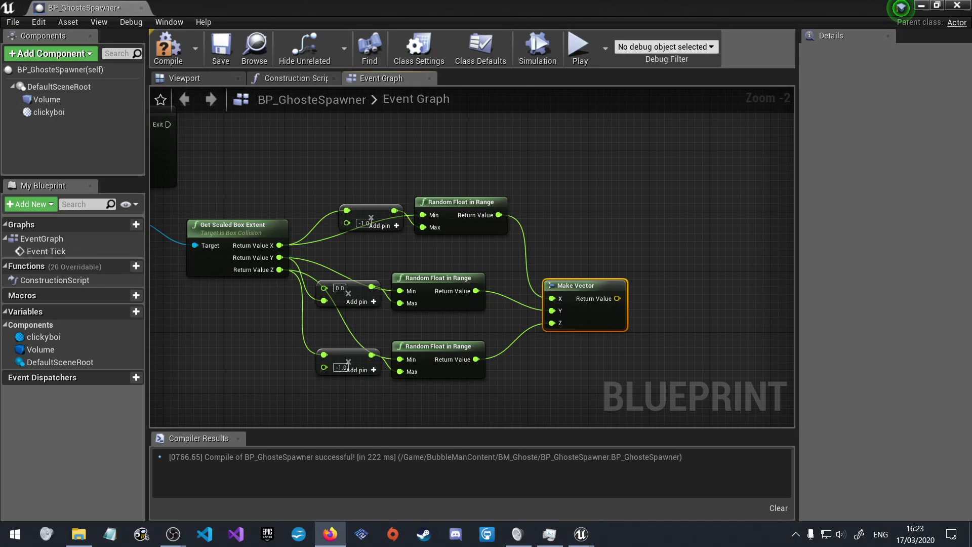
- Add a GetActorLocation node and position it just below Make Vector
click(543, 376)
text(ge)
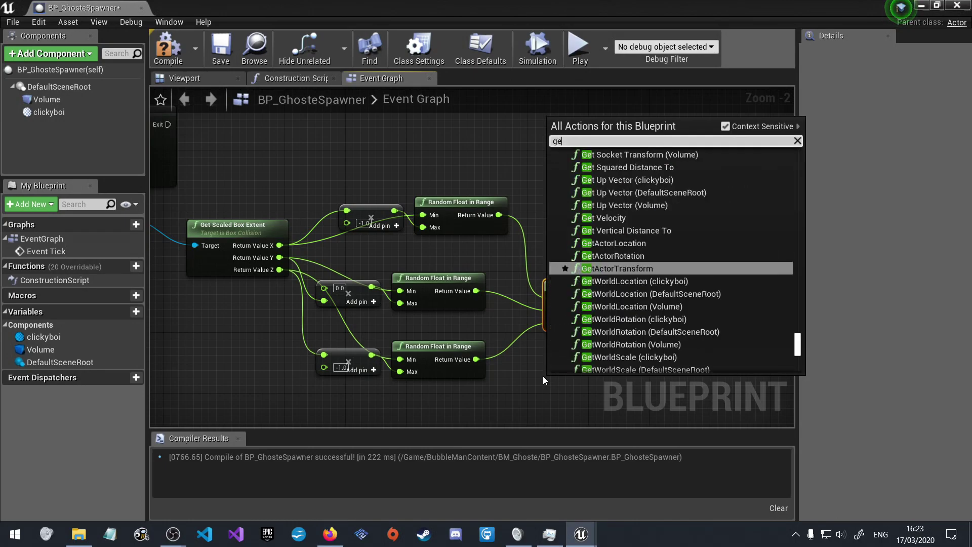
text(t actor)
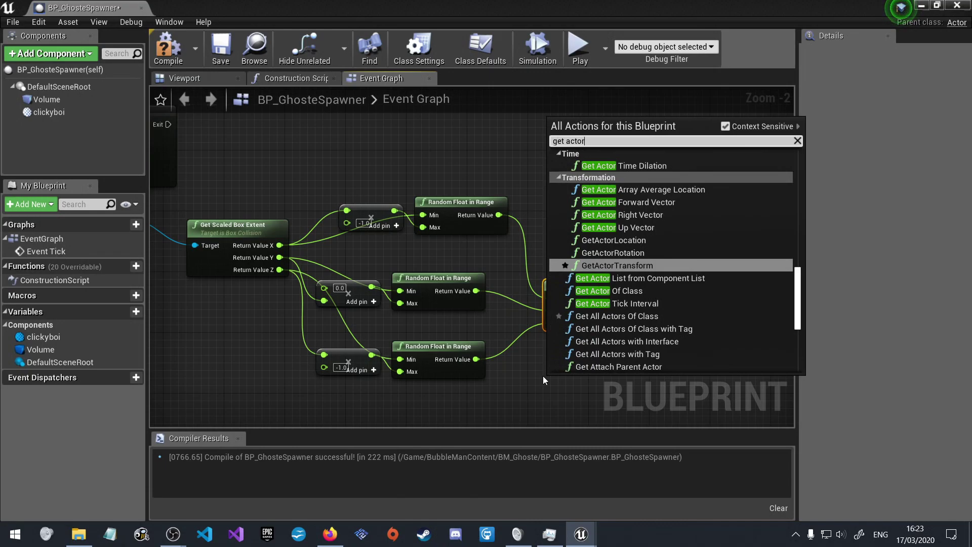
text( loca)
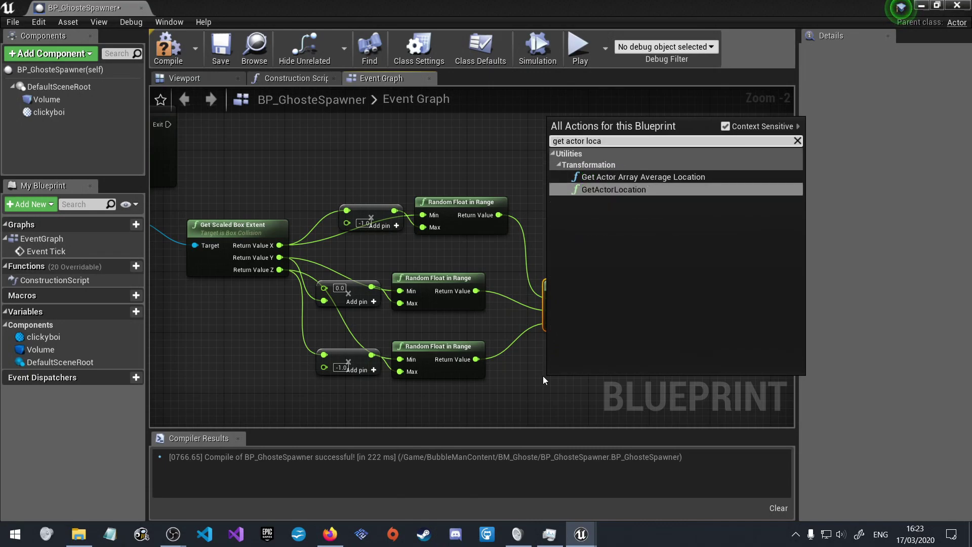
click(658, 190)
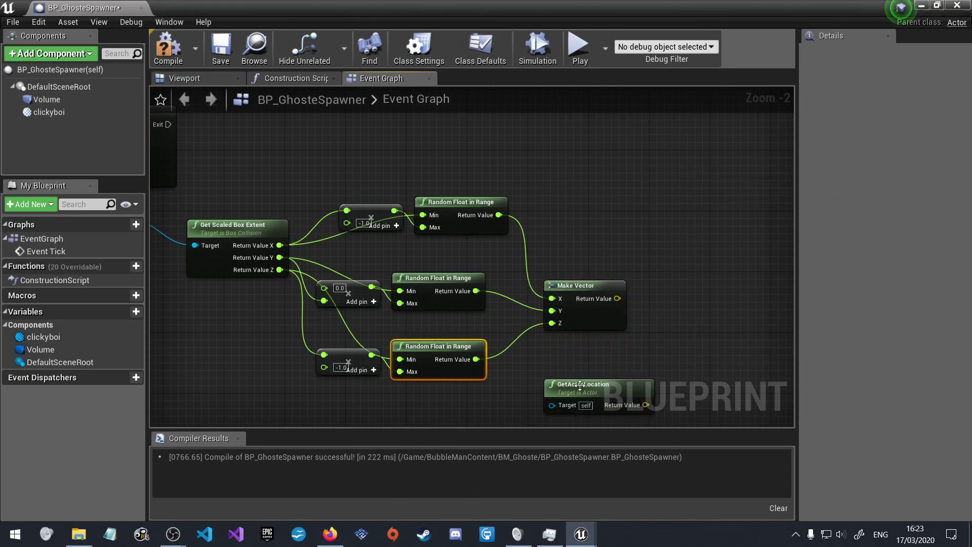
drag(615, 392, 600, 361)
right_drag(685, 309, 551, 294)
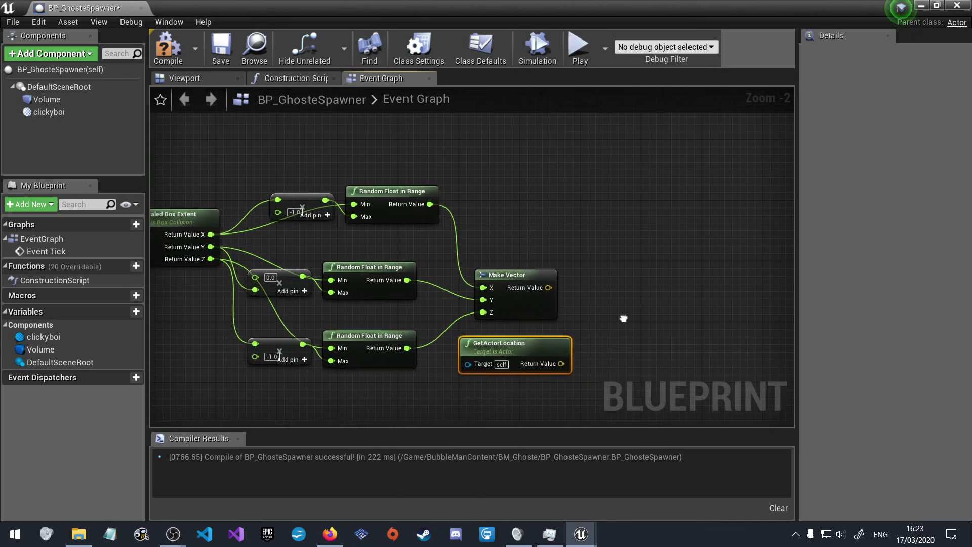
- Add a vector + vector node summing the Make Vector result and GetActorLocation's return value
right_click(552, 292)
text(vect)
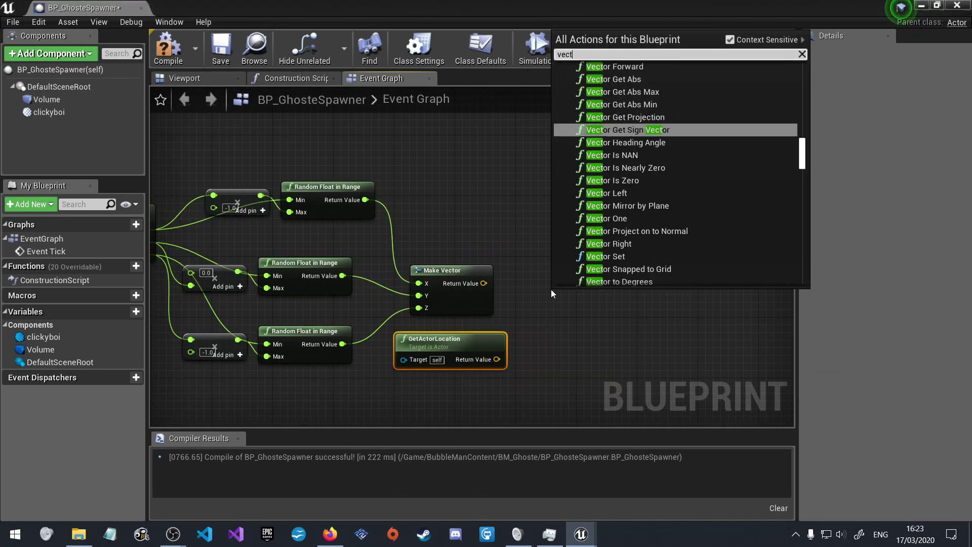
text(or +)
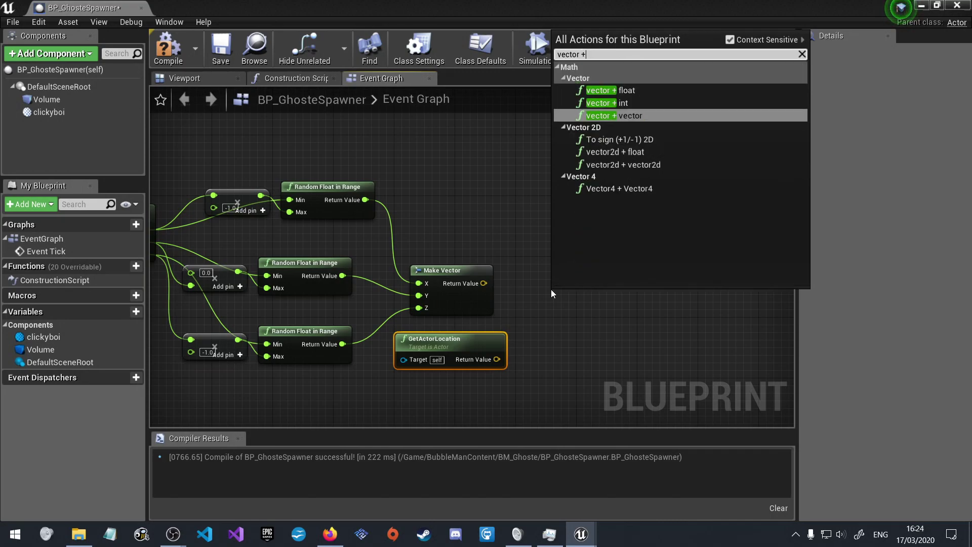
click(652, 113)
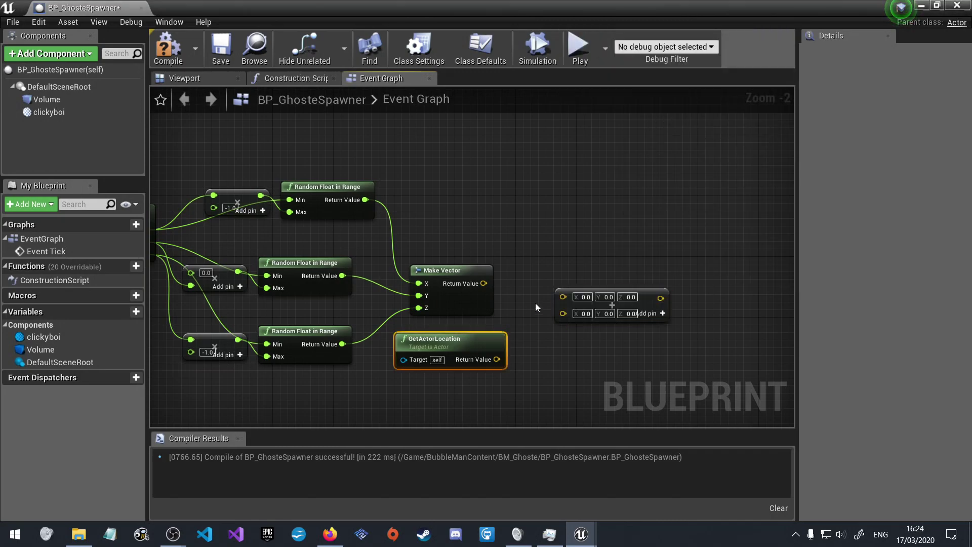
drag(483, 284, 562, 295)
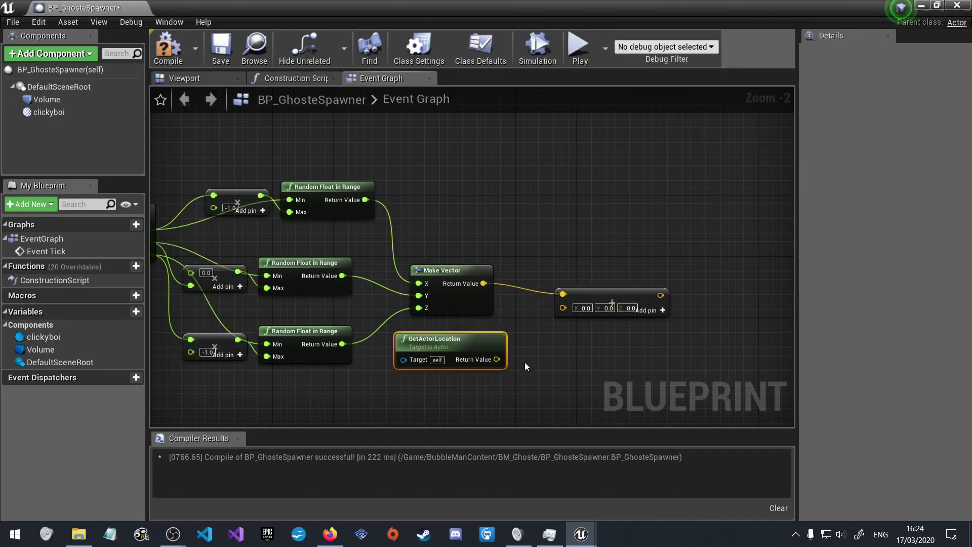
mouse_move(497, 359)
mouse_down()
mouse_move(567, 312)
mouse_move(546, 291)
mouse_up()
- Move the Volume getter node lower in the graph
right_drag(368, 321, 472, 374)
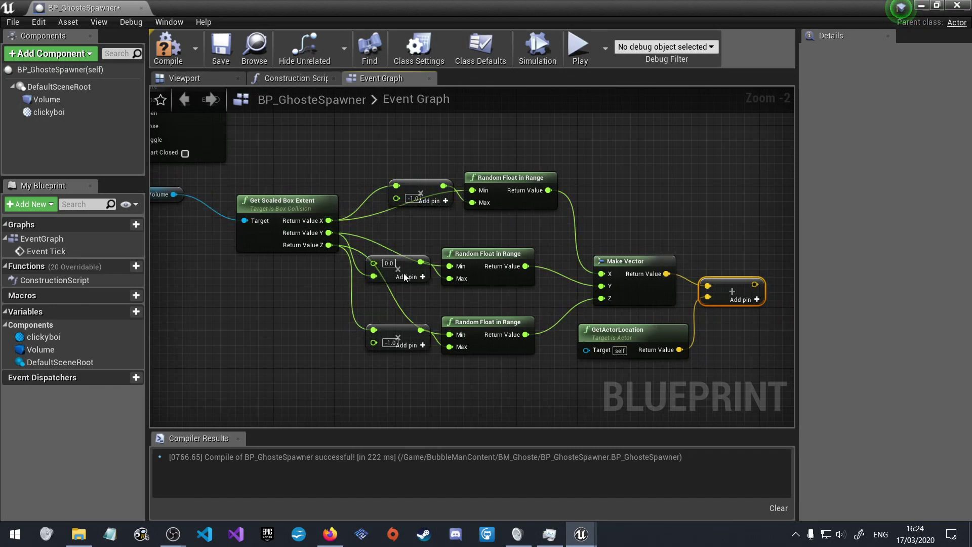
mouse_move(290, 308)
right_down()
mouse_move(428, 336)
mouse_move(308, 291)
mouse_move(329, 349)
right_up()
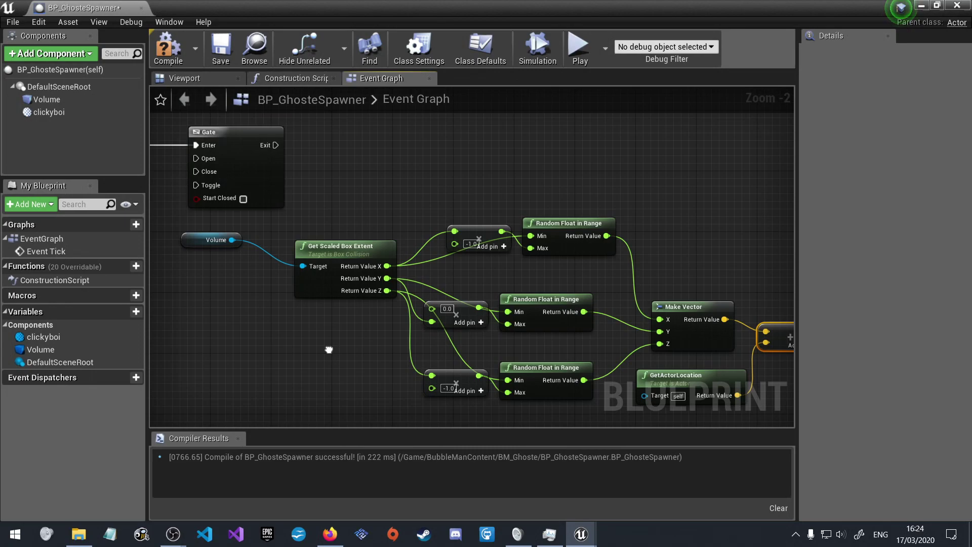
scroll(338, 351, down, 3)
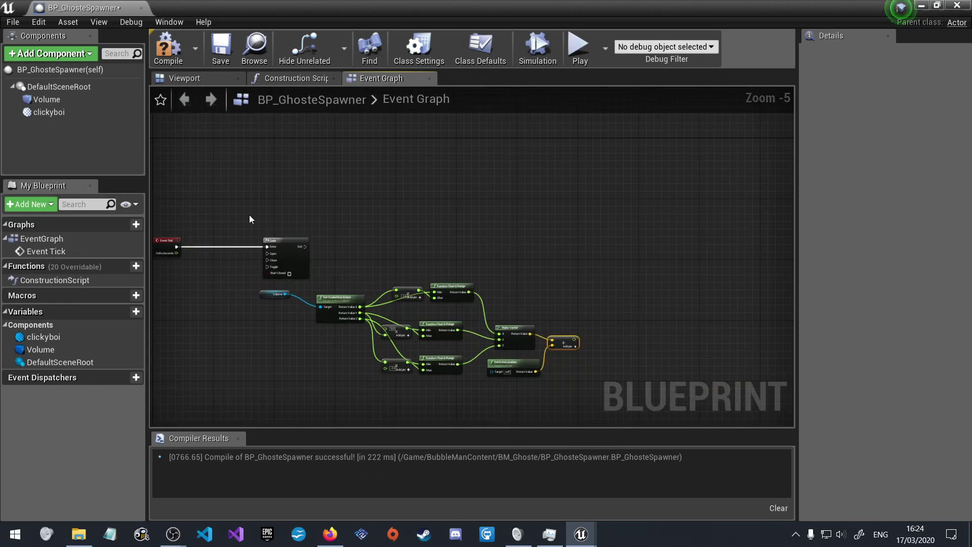
scroll(315, 369, up, 4)
scroll(315, 368, up, 1)
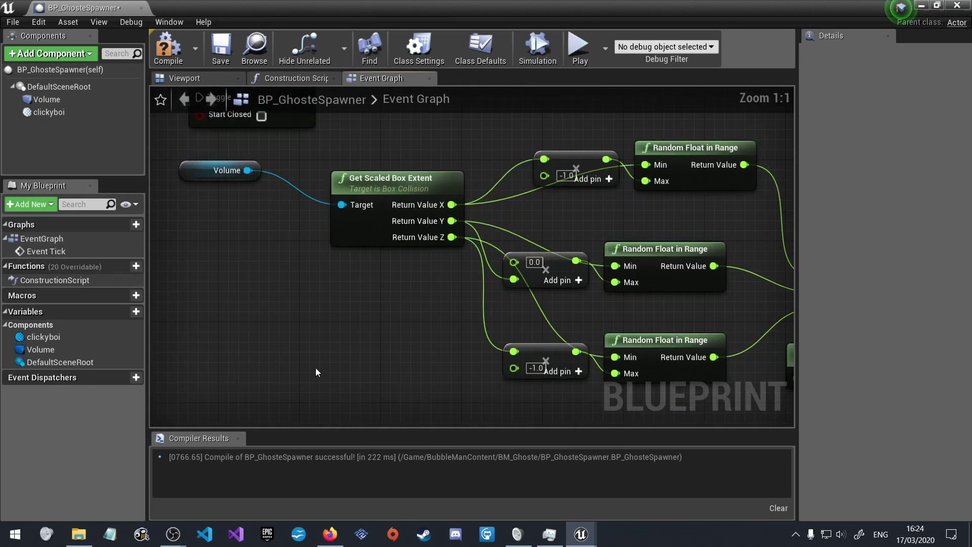
scroll(311, 363, down, 2)
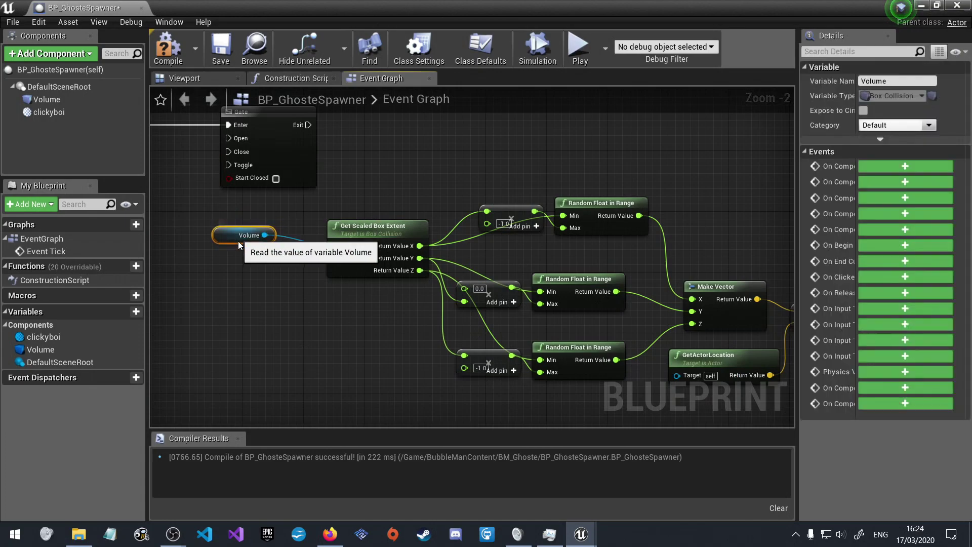
drag(233, 215, 232, 267)
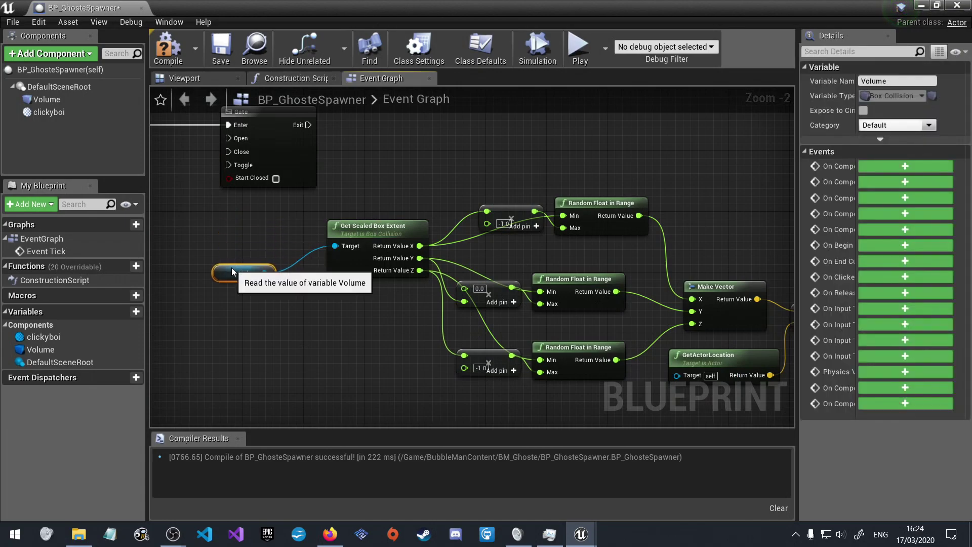
click(384, 305)
mouse_move(399, 379)
right_down()
mouse_move(277, 348)
mouse_move(317, 337)
right_up()
scroll(319, 336, down, 1)
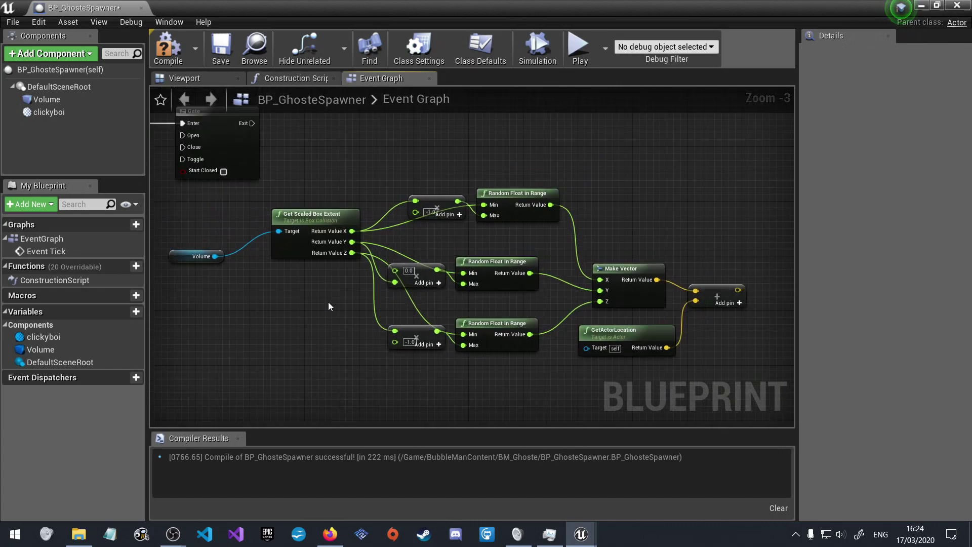
- Add a new blueprint function and name it 'Get Random Point in Bounds'
click(131, 266)
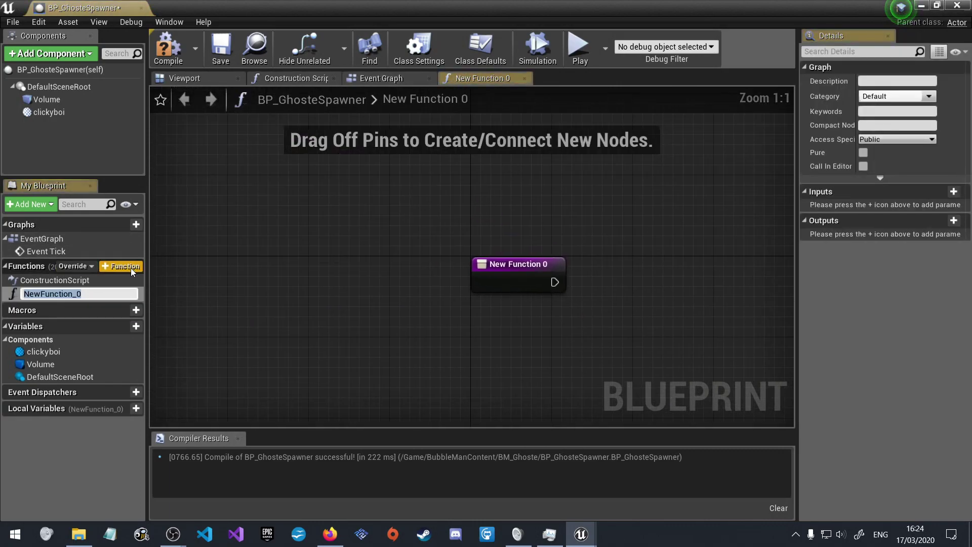
text(Get)
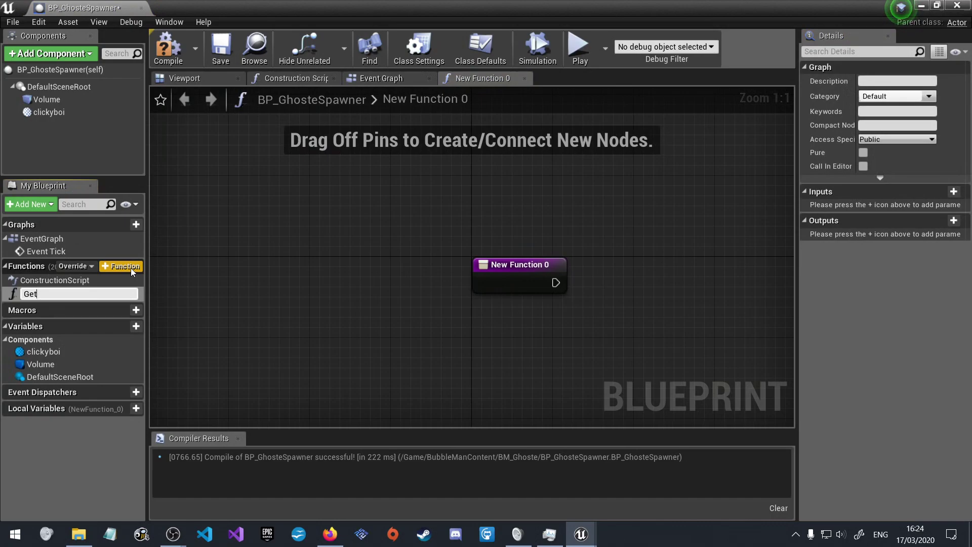
text(Gh)
key(BackSpace)
key(BackSpace)
text(Random)
text( Point in Bo)
text(unds)
key(Return)
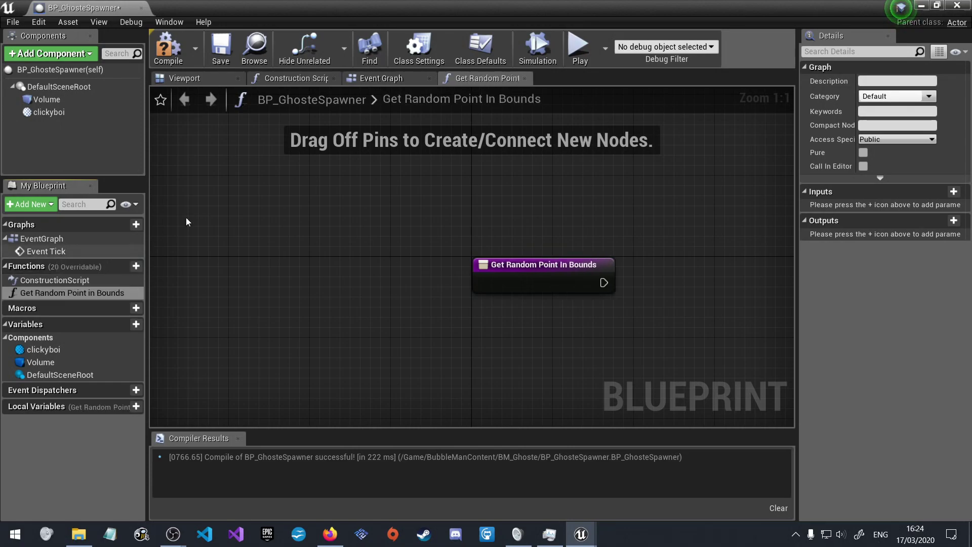
- Select the random-point node cluster in the Event Graph and paste it into the function graph
click(377, 77)
scroll(448, 172, down, 3)
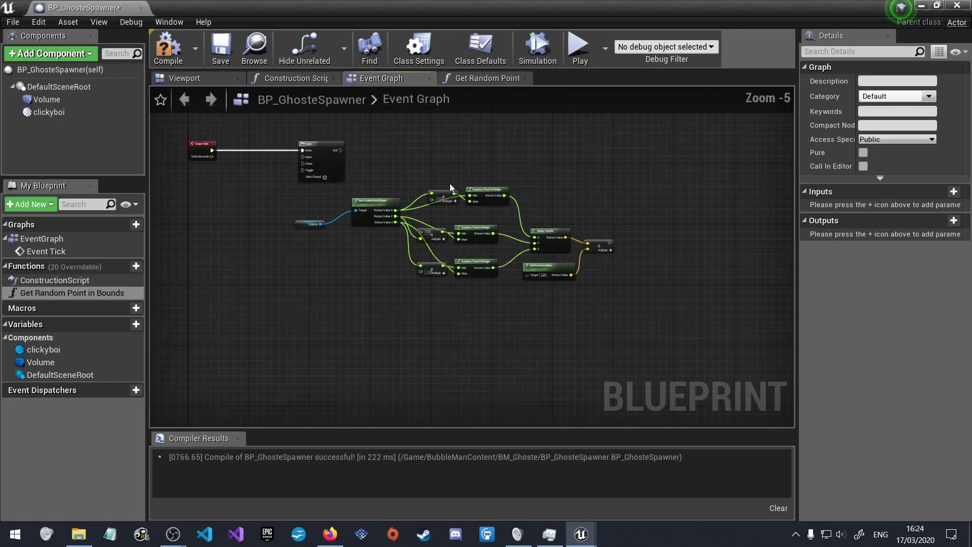
drag(653, 300, 351, 179)
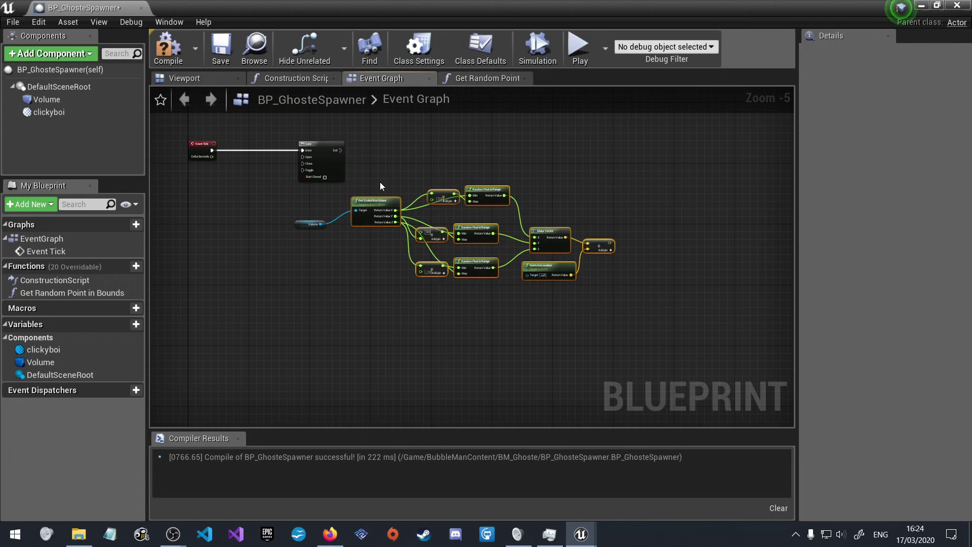
click(479, 78)
right_drag(621, 291, 275, 158)
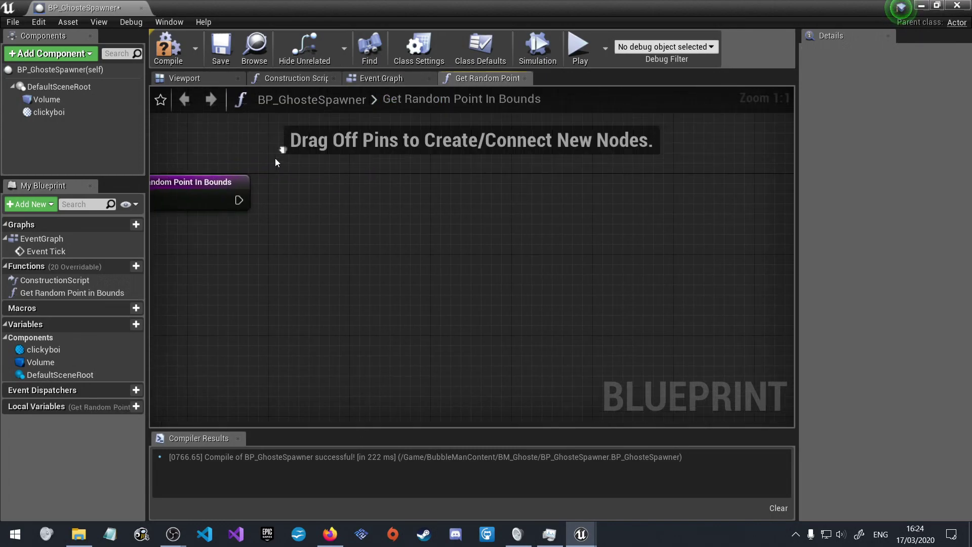
scroll(352, 205, down, 4)
key(ctrl+v)
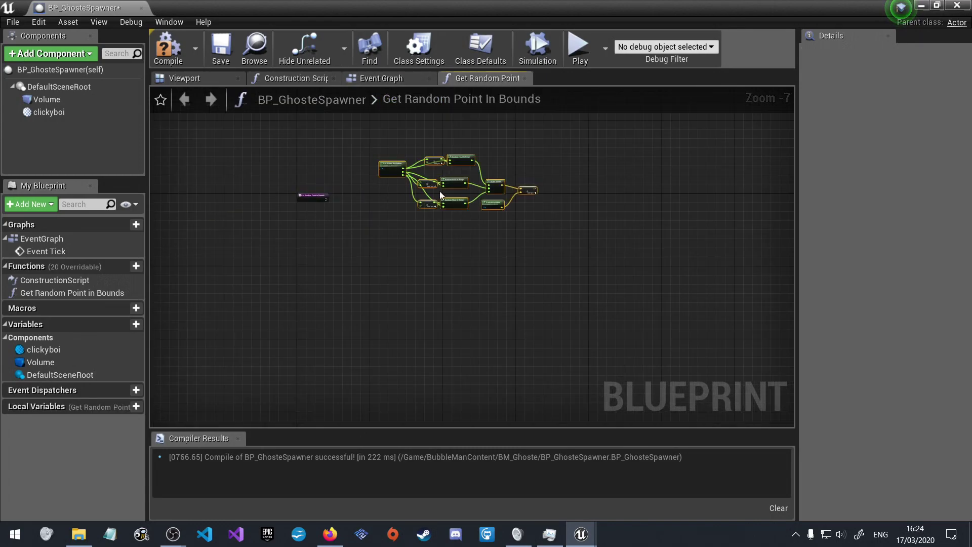
- Arrange the pasted extent, random-float, Make Vector and add chain beside the entry node
right_drag(374, 223, 393, 230)
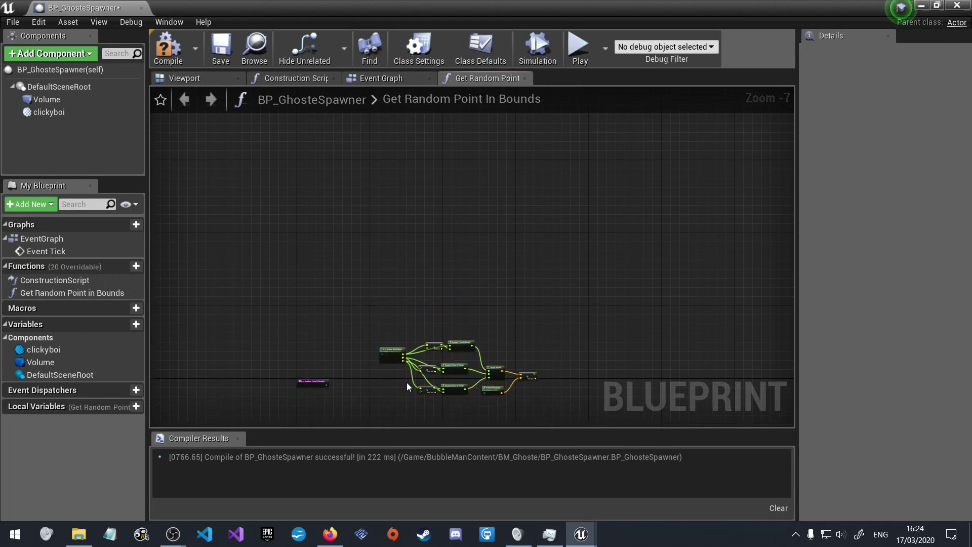
scroll(353, 264, down, 1)
drag(258, 325, 582, 405)
scroll(387, 366, up, 2)
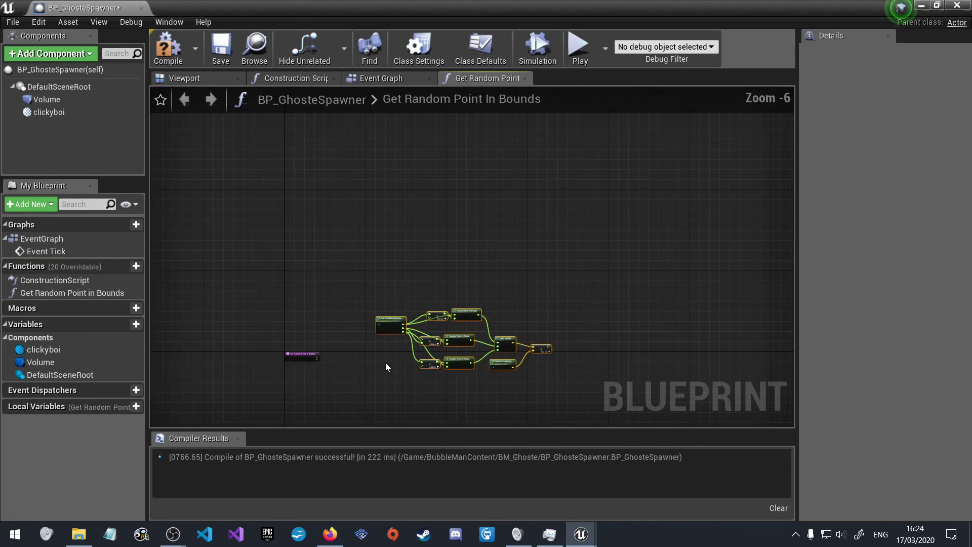
scroll(387, 367, up, 5)
scroll(361, 292, down, 2)
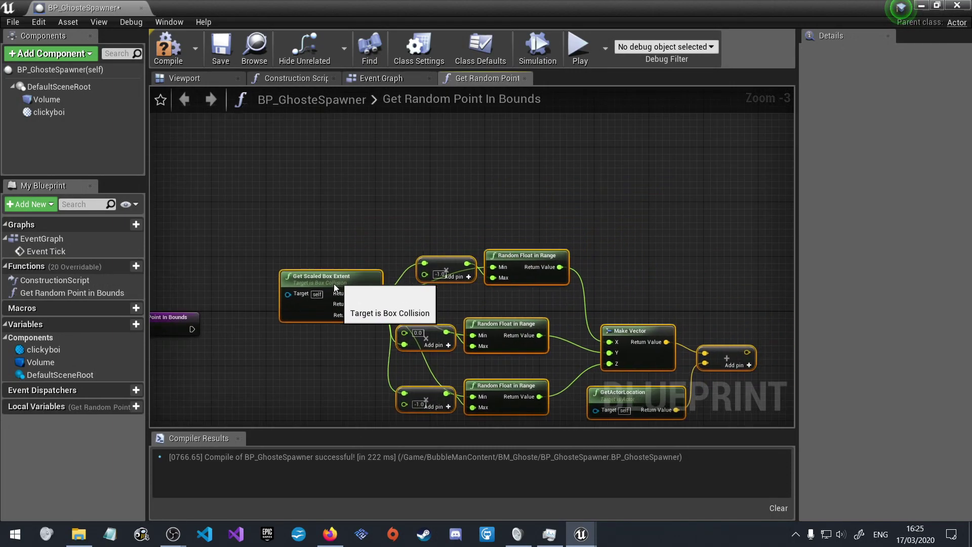
right_drag(406, 223, 310, 310)
drag(310, 310, 302, 309)
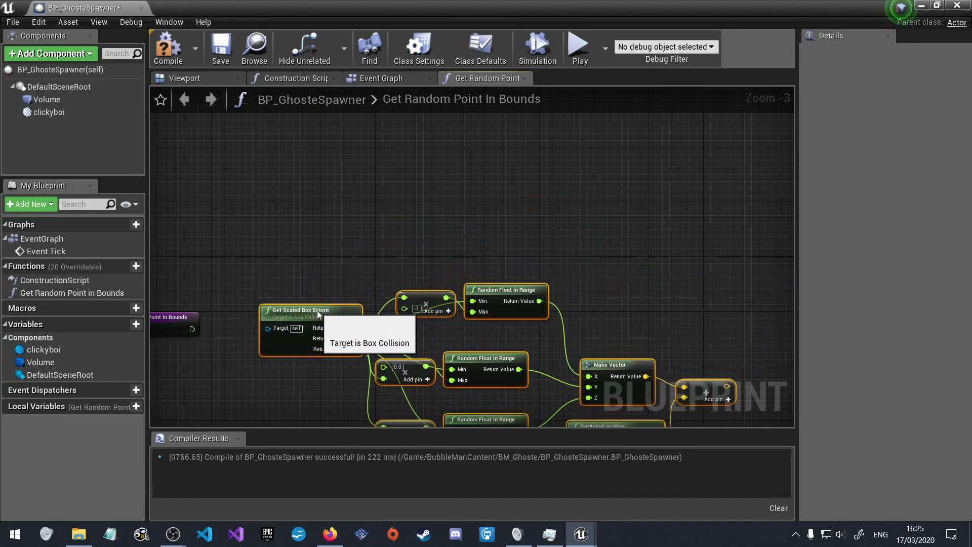
click(333, 244)
right_drag(333, 244, 420, 150)
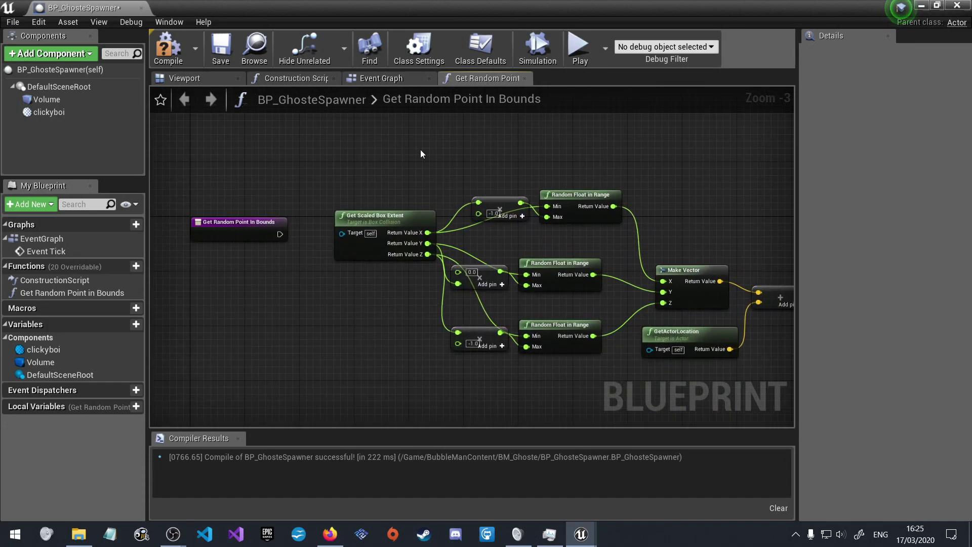
drag(248, 225, 309, 150)
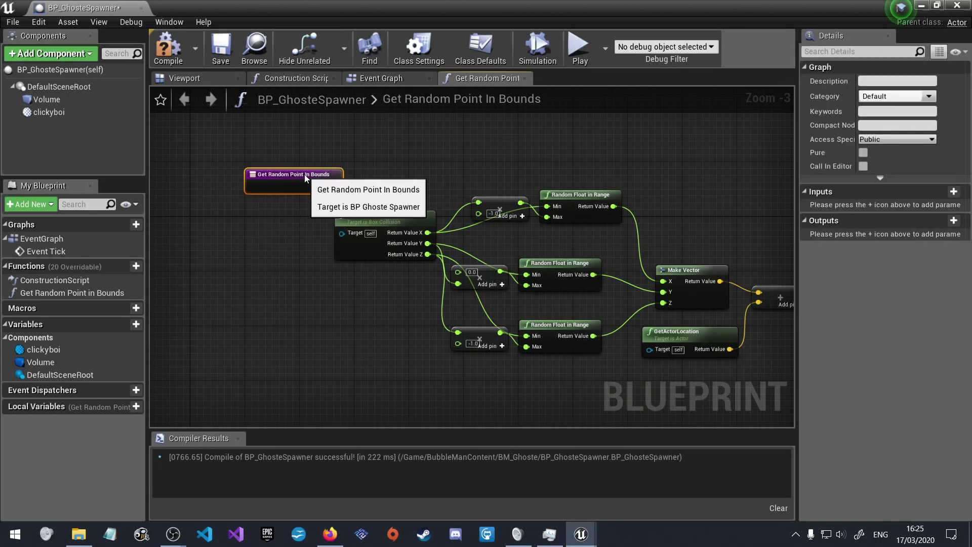
right_drag(308, 150, 382, 204)
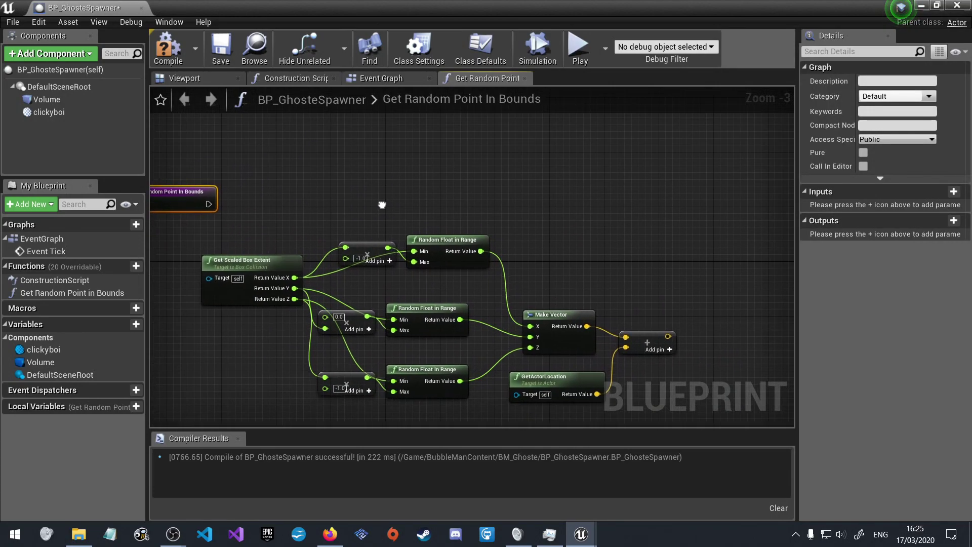
right_click(486, 180)
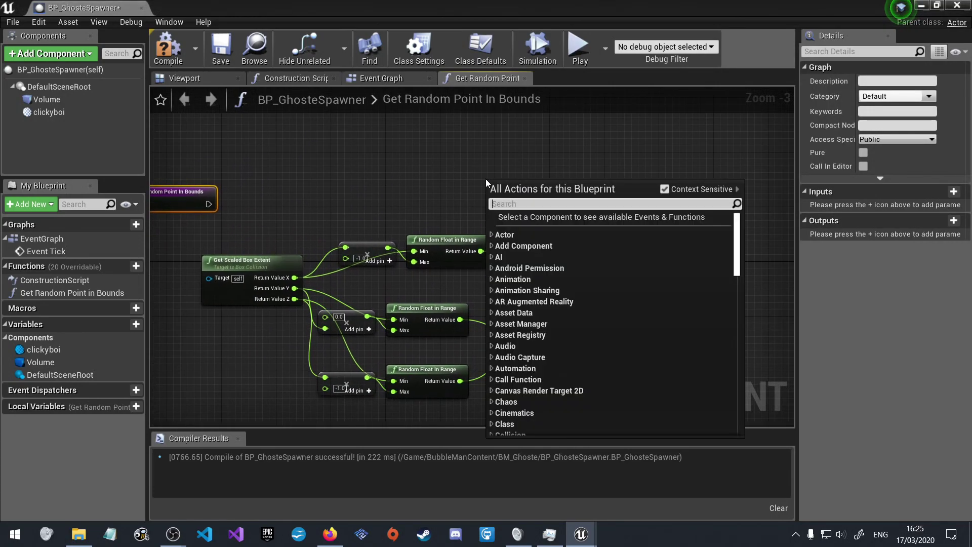
text(return)
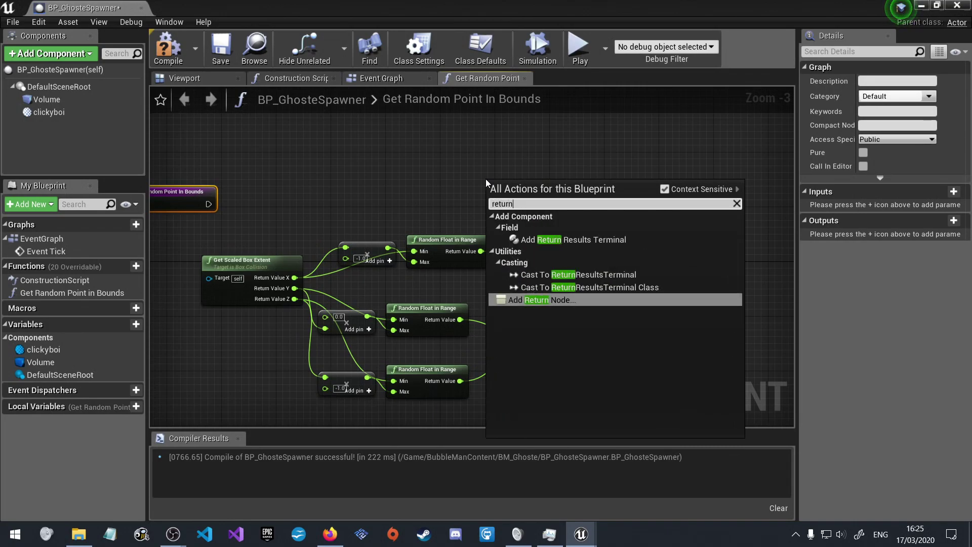
click(566, 303)
mouse_move(534, 183)
mouse_down()
mouse_move(698, 216)
mouse_move(547, 146)
mouse_up()
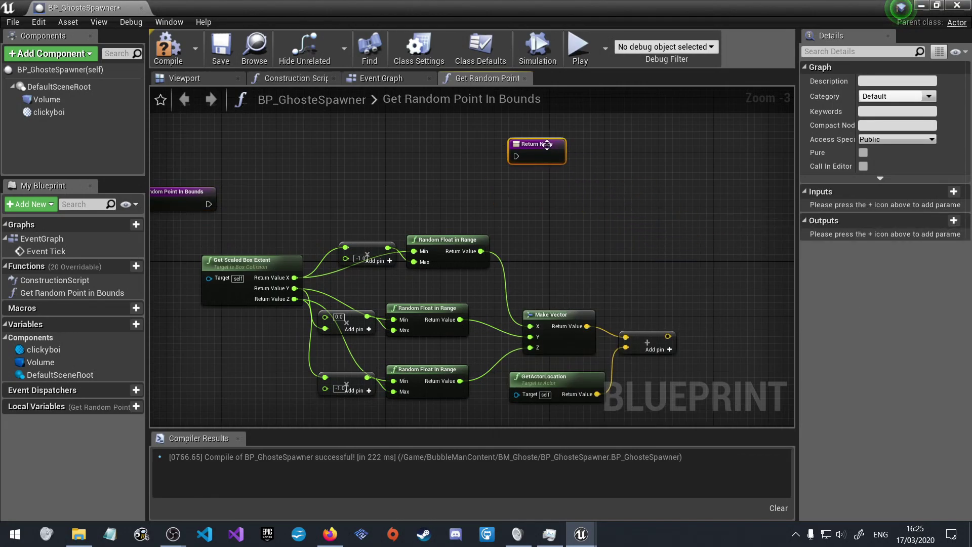
key(Delete)
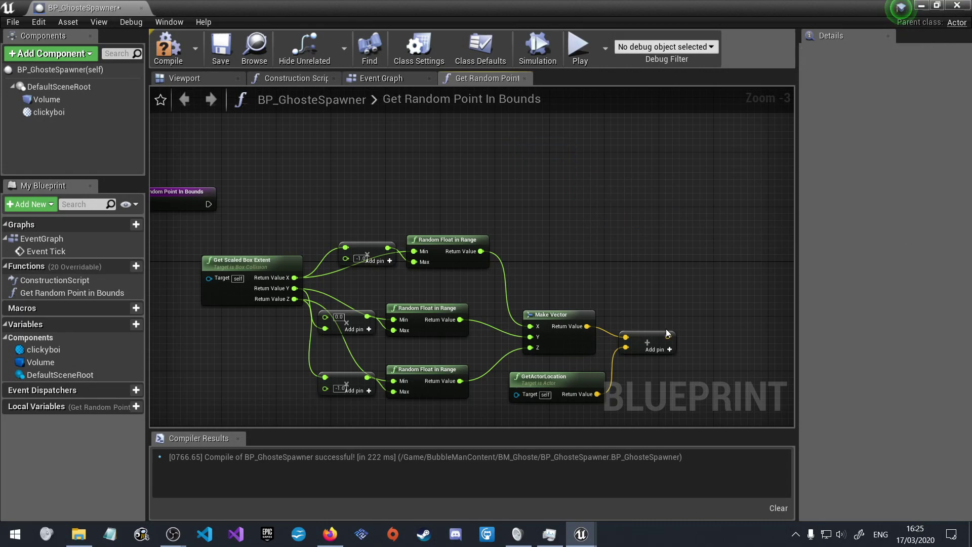
drag(668, 336, 683, 196)
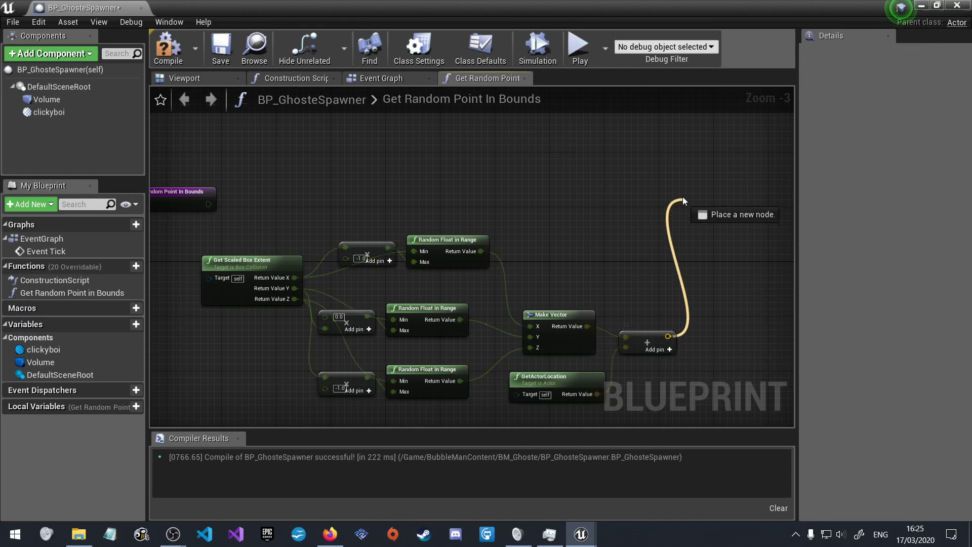
text(return)
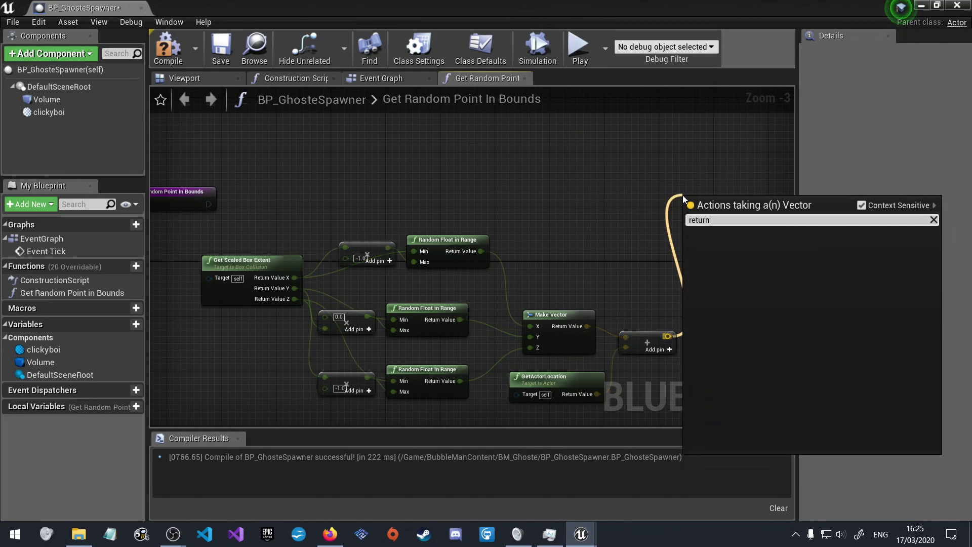
key(Escape)
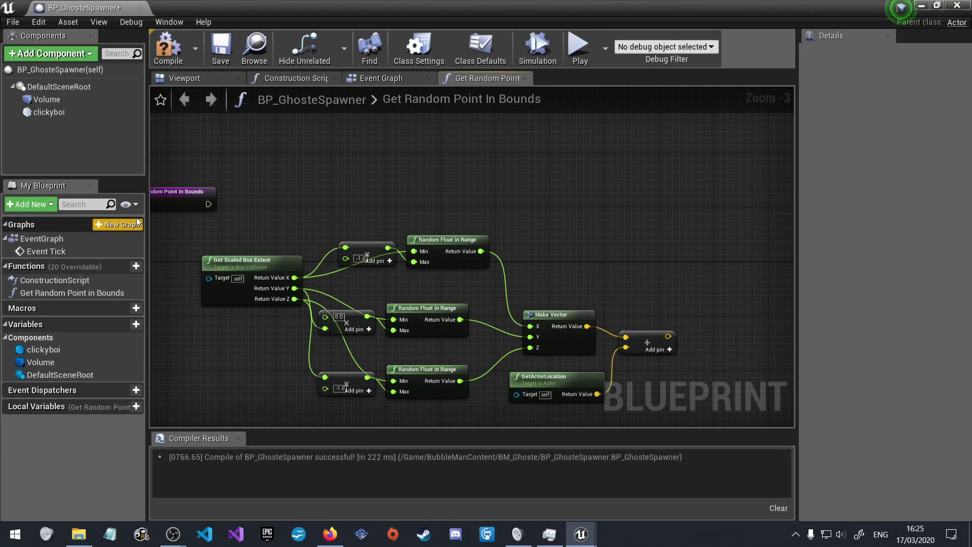
mouse_move(167, 194)
mouse_down()
mouse_move(278, 188)
mouse_move(169, 216)
mouse_up()
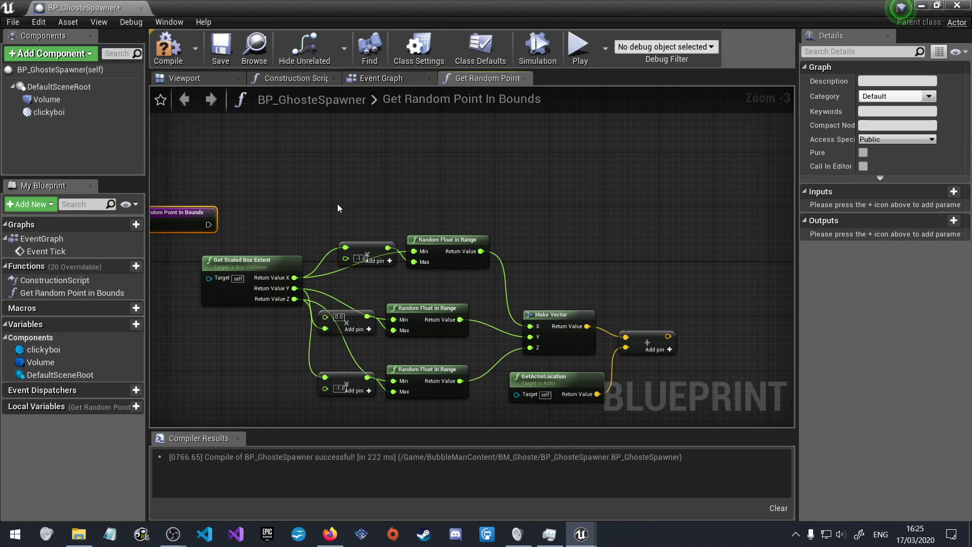
right_drag(307, 218, 379, 205)
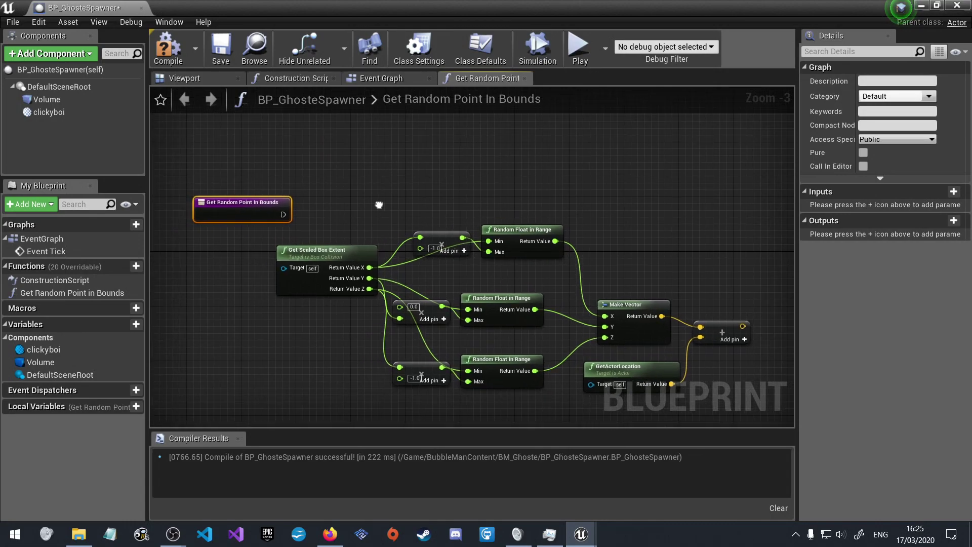
right_drag(379, 205, 298, 187)
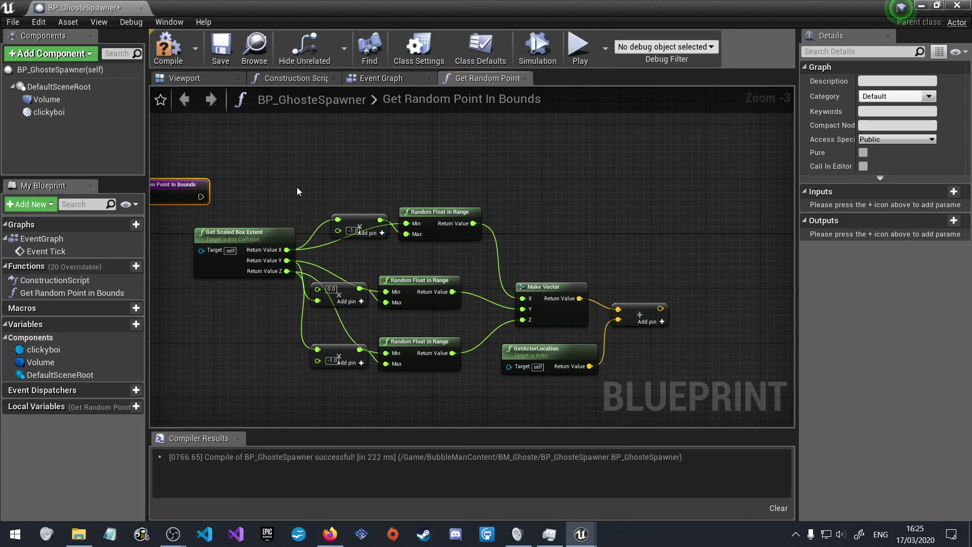
right_drag(297, 192, 295, 194)
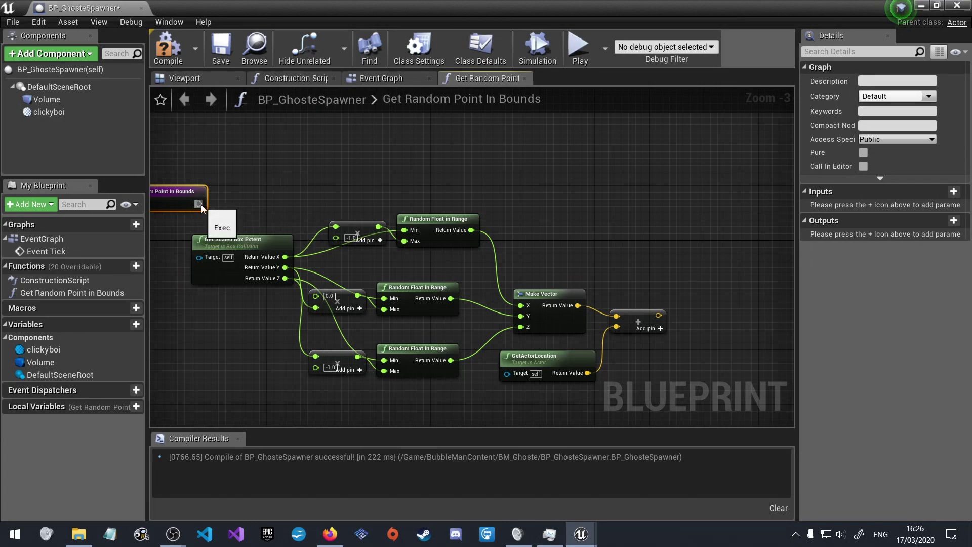
drag(199, 204, 687, 203)
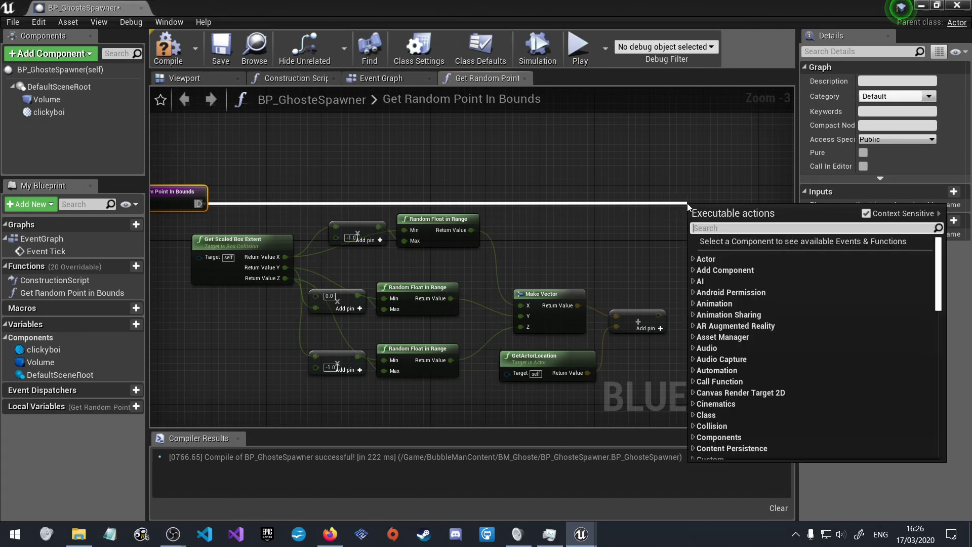
click(684, 171)
right_click(685, 171)
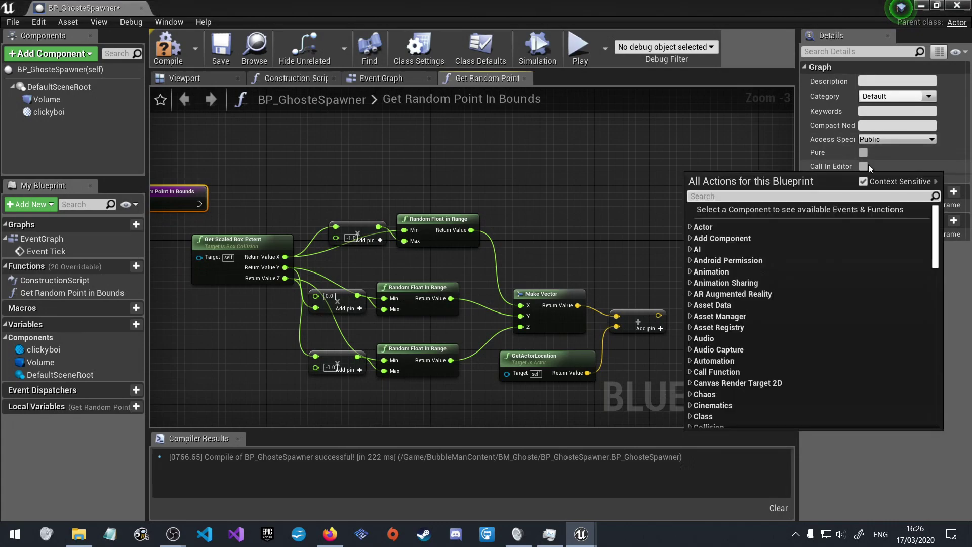
click(900, 105)
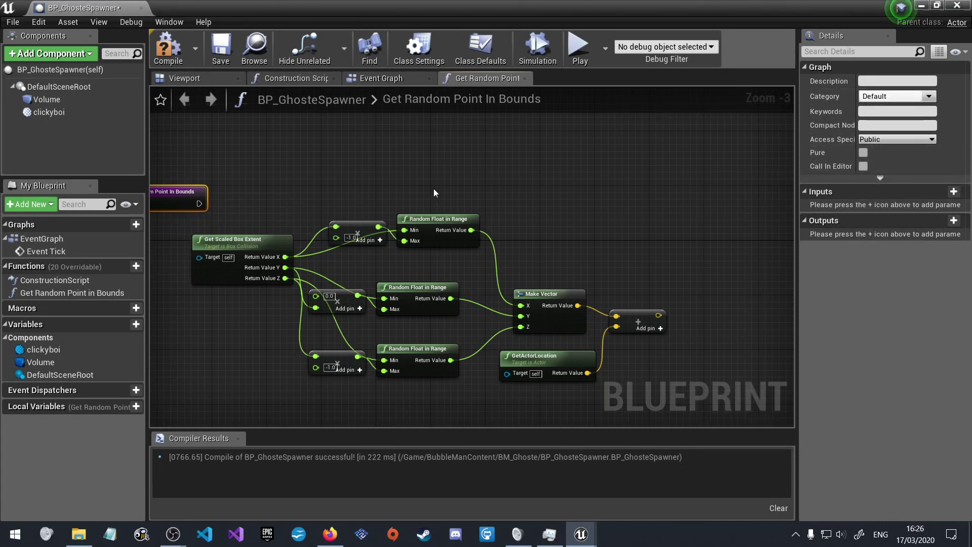
- Keep the function's category as Default and its access as Public
click(901, 97)
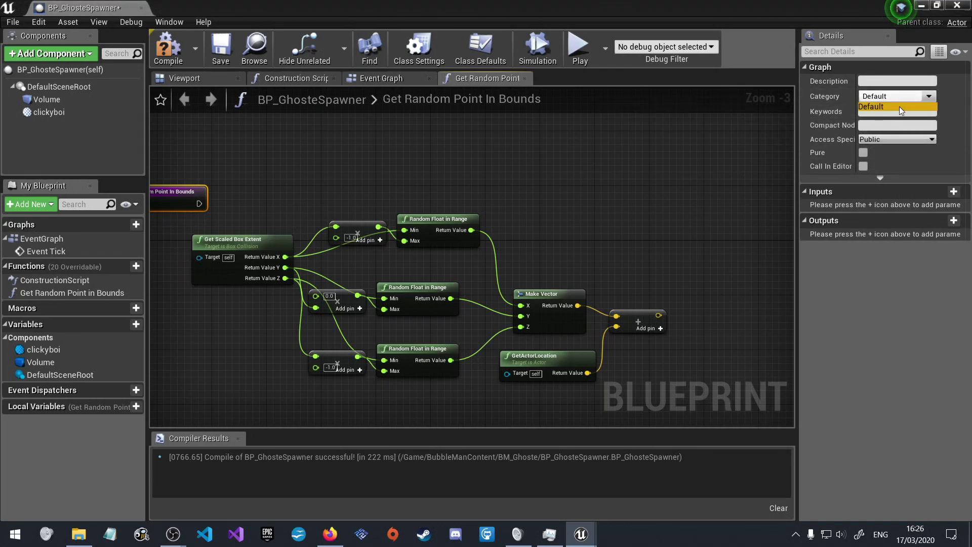
click(900, 106)
click(902, 139)
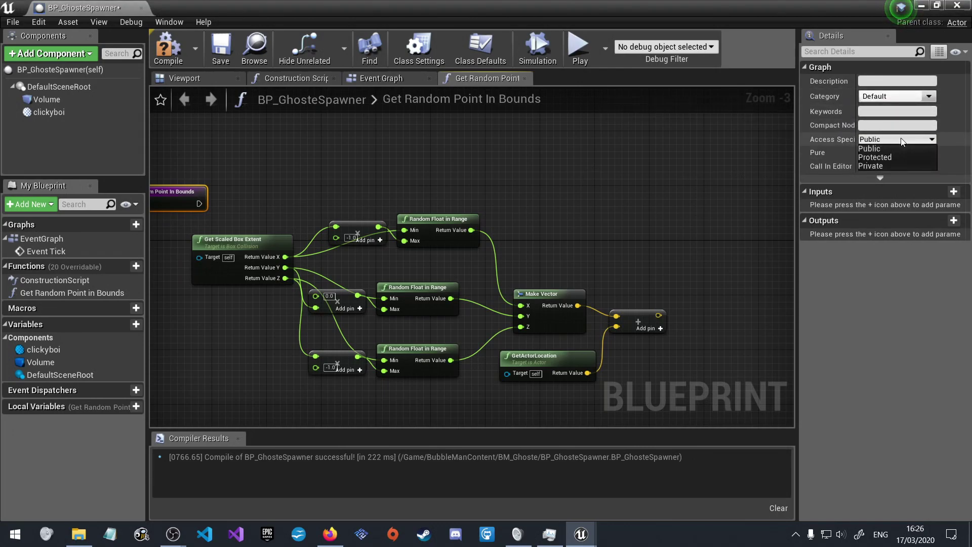
click(901, 141)
click(881, 178)
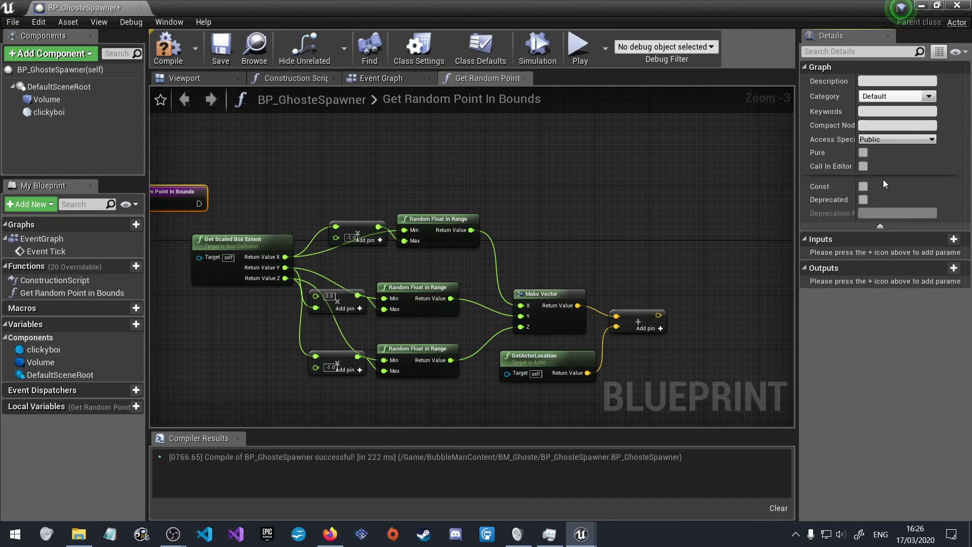
click(880, 229)
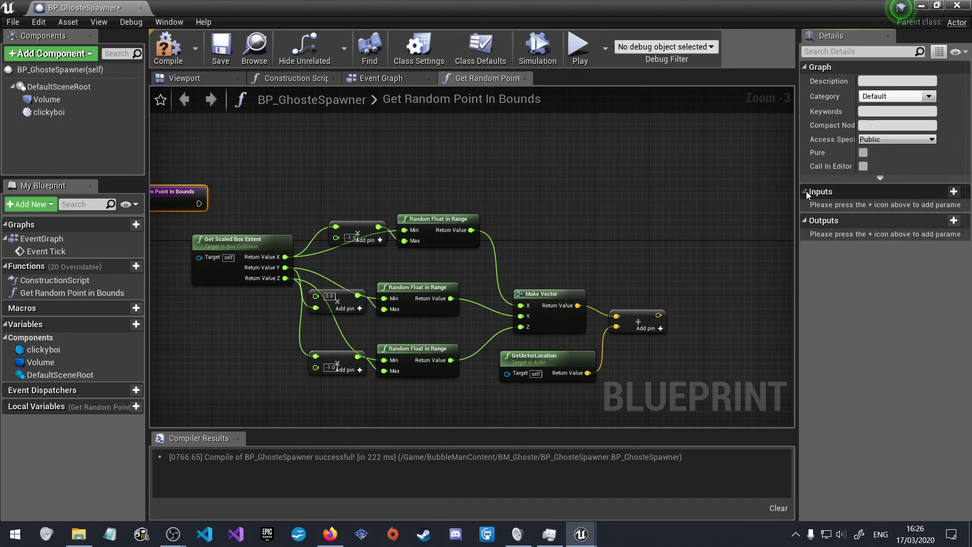
- Add an input named Target of Object reference type, with the entry node in view
click(954, 192)
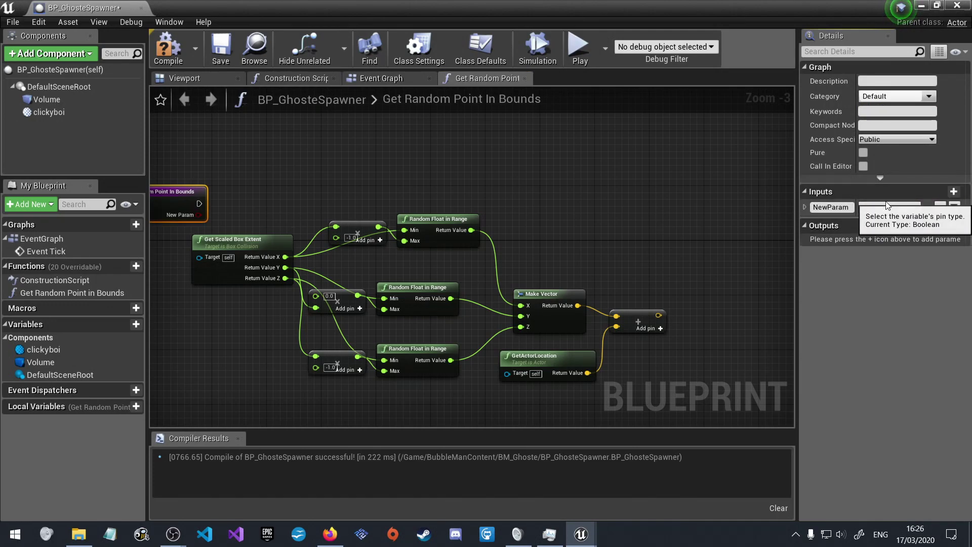
click(835, 208)
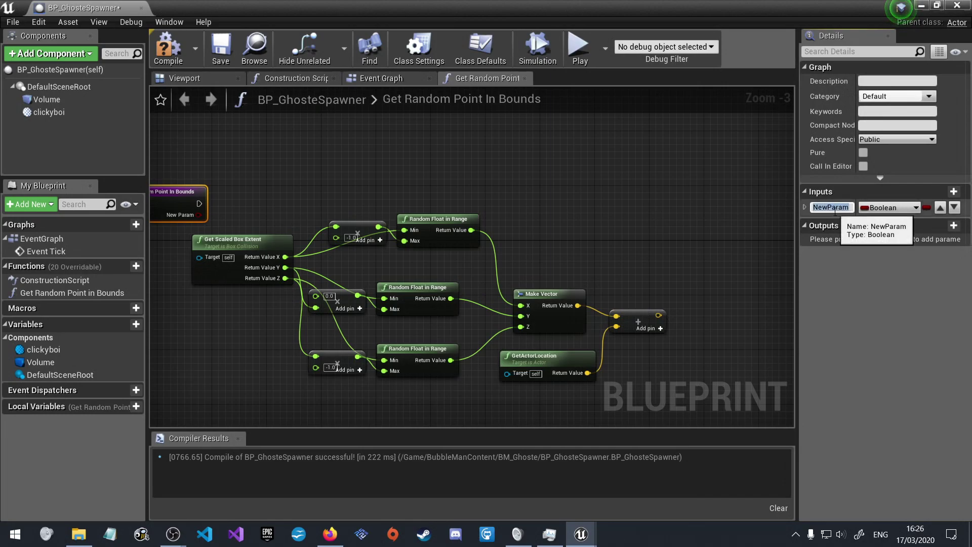
text(Target)
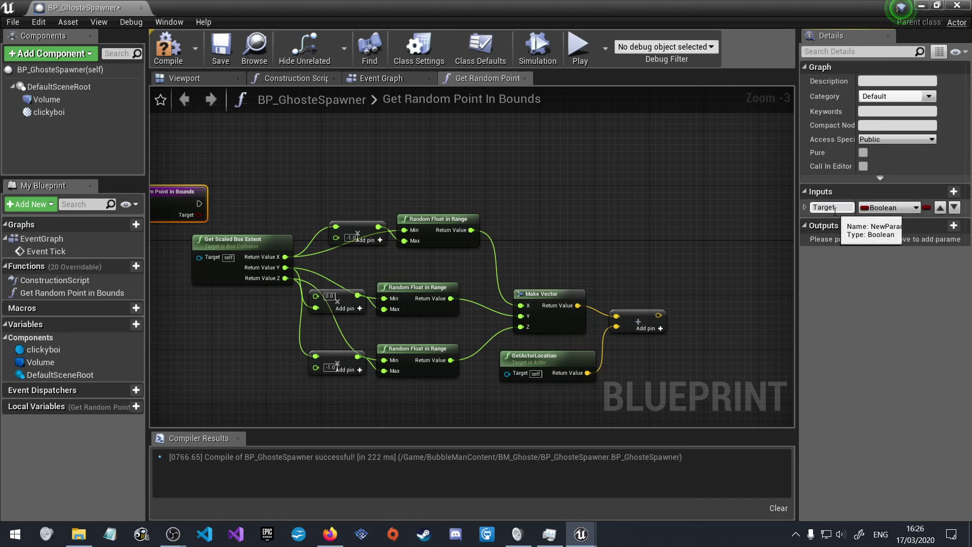
key(Return)
click(869, 211)
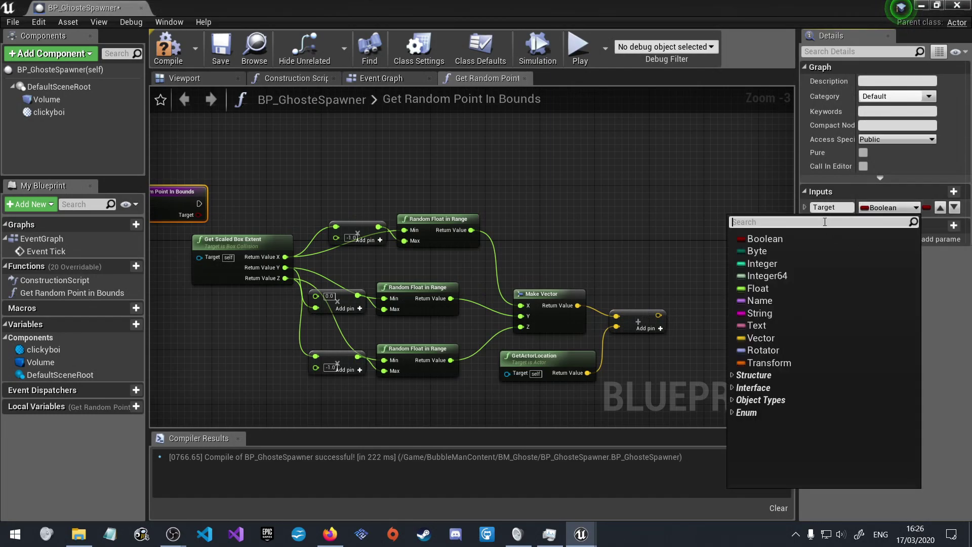
text(object)
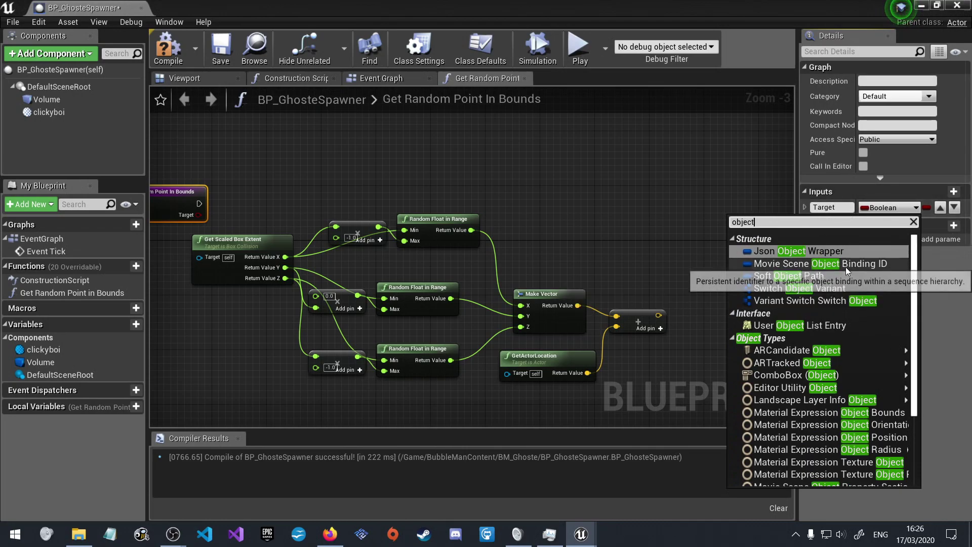
scroll(866, 329, down, 2)
mouse_move(864, 339)
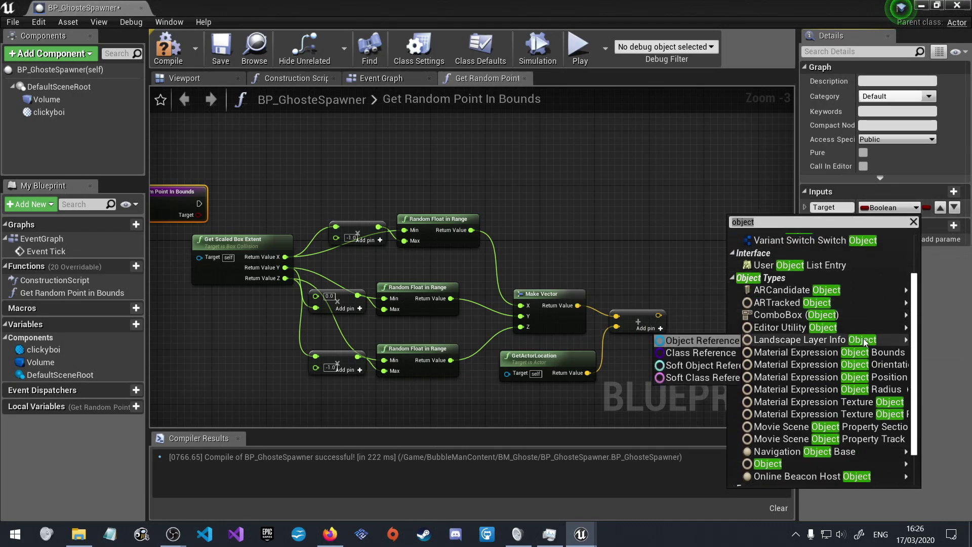
scroll(864, 338, down, 2)
click(787, 424)
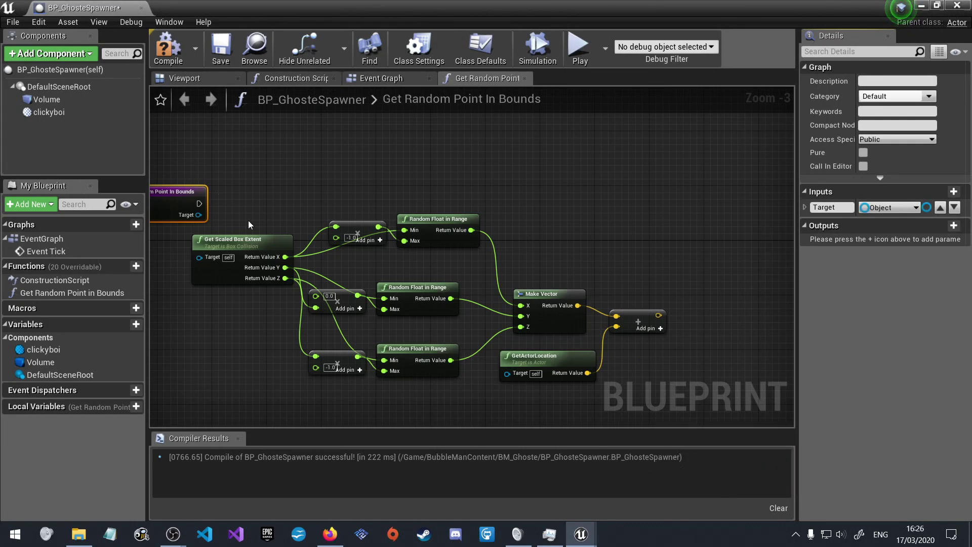
mouse_move(196, 195)
mouse_down()
mouse_move(294, 172)
mouse_move(281, 151)
mouse_move(621, 356)
mouse_up()
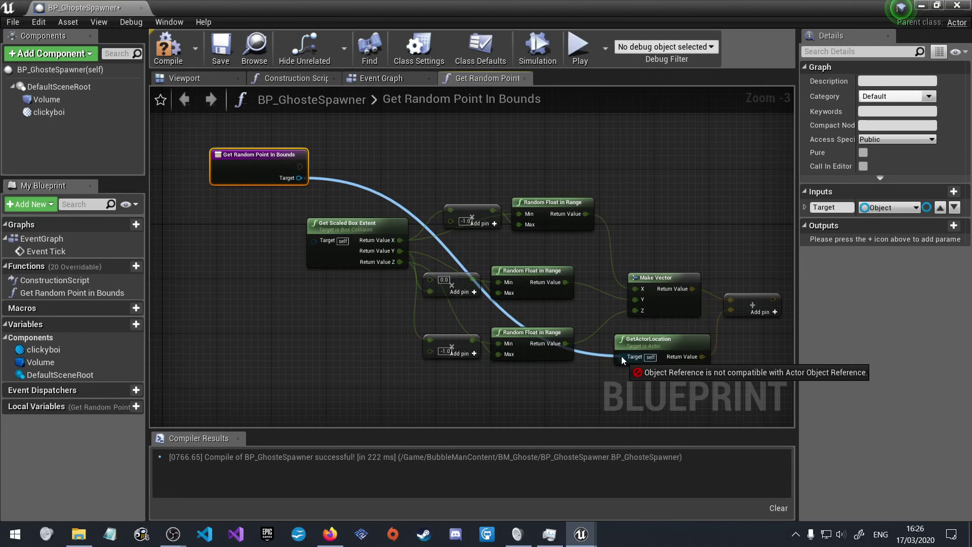
- Change the Target input's type to an Actor object reference
drag(621, 357, 622, 357)
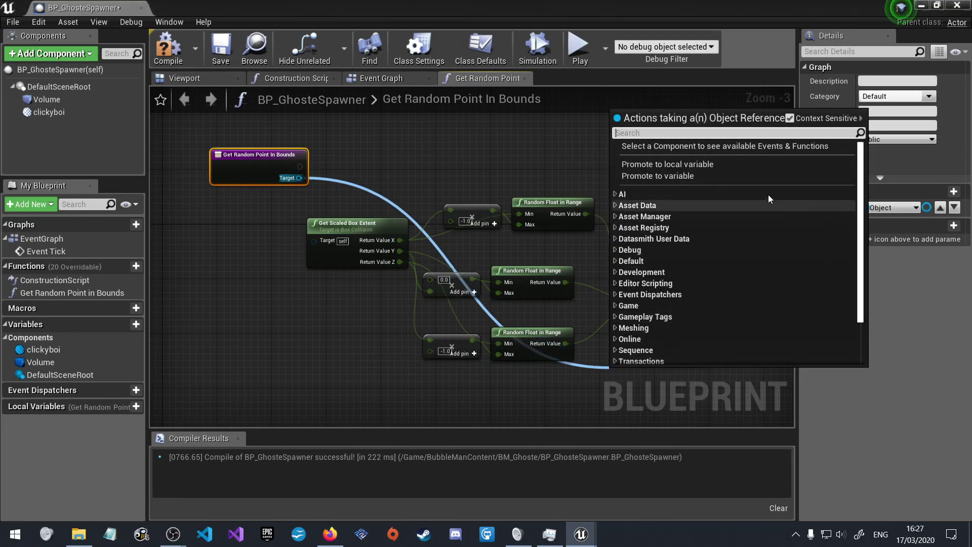
click(910, 207)
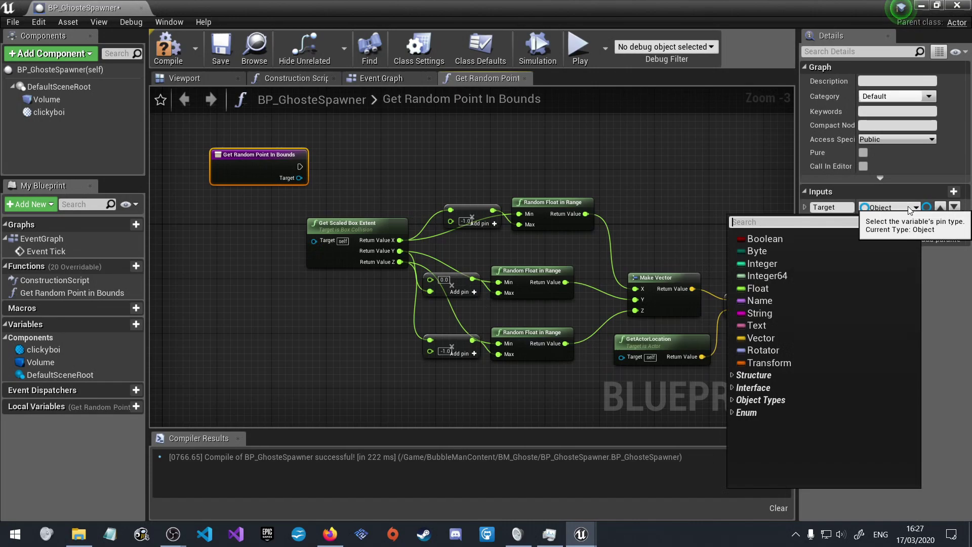
text(actor)
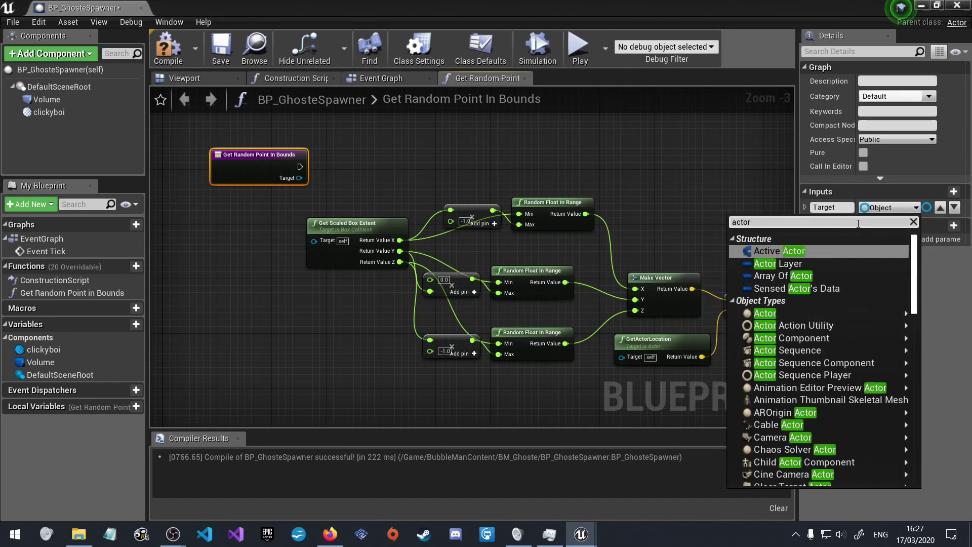
text( o)
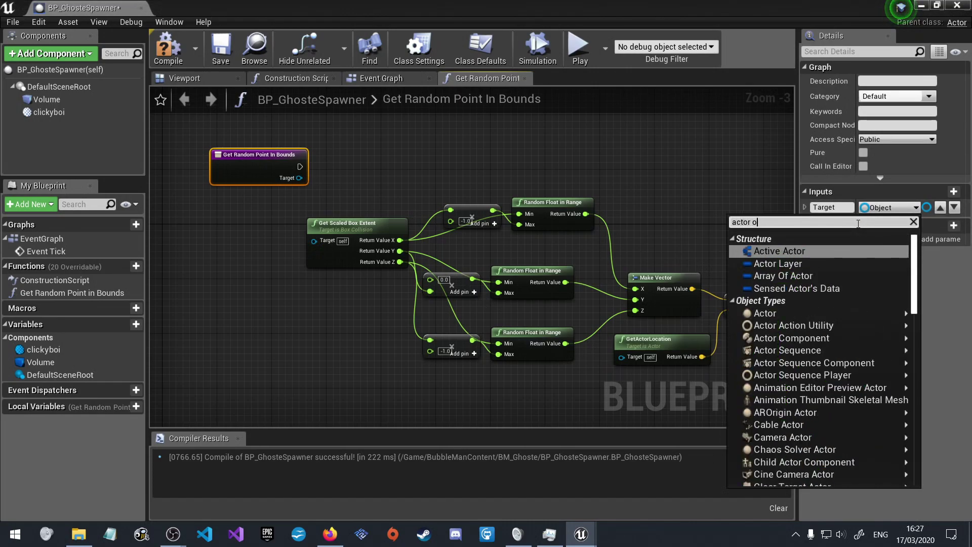
text(j)
text(b)
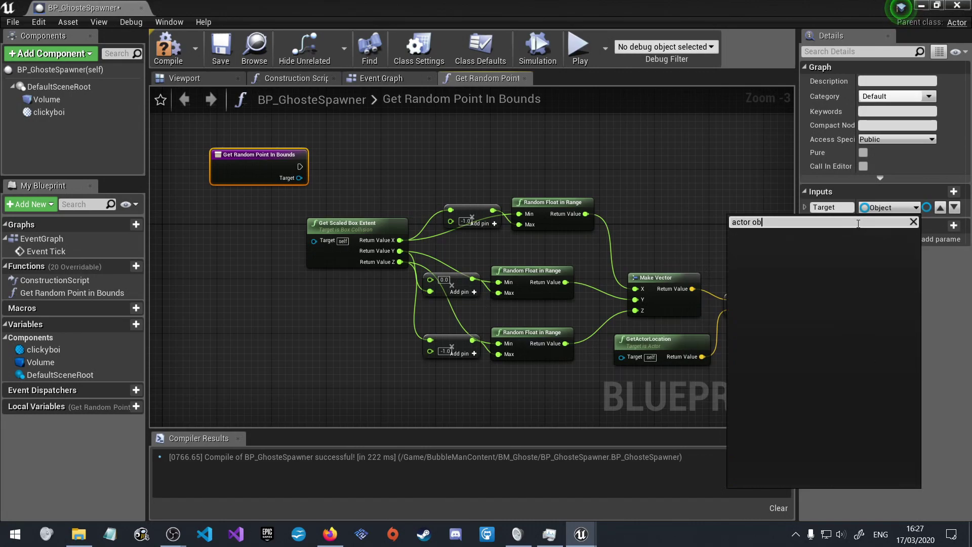
key(BackSpace)
key(BackSpace)
key(BackSpace)
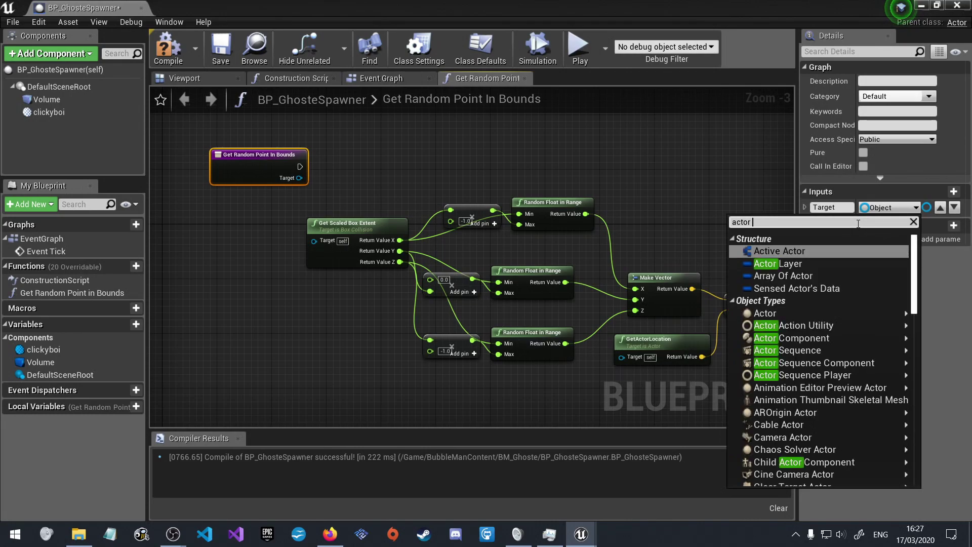
key(BackSpace)
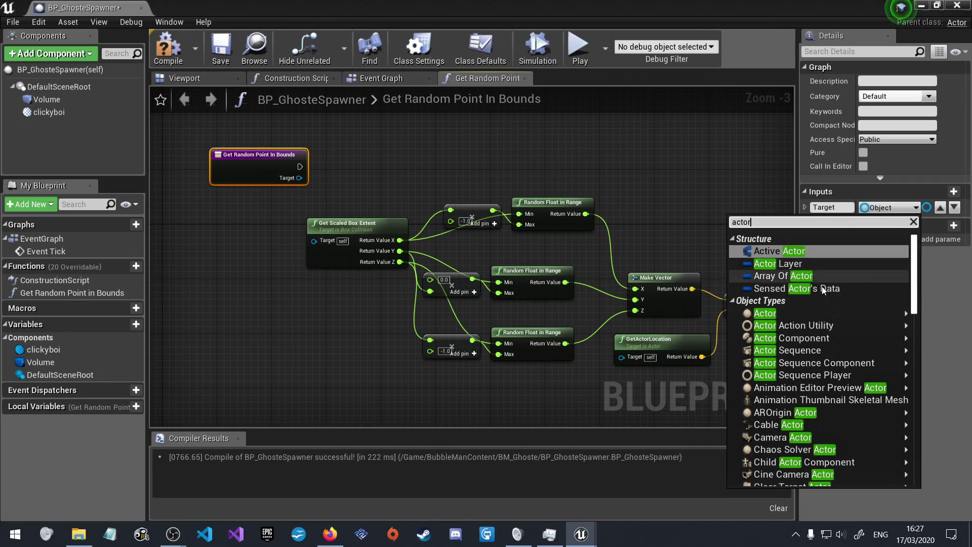
mouse_move(832, 323)
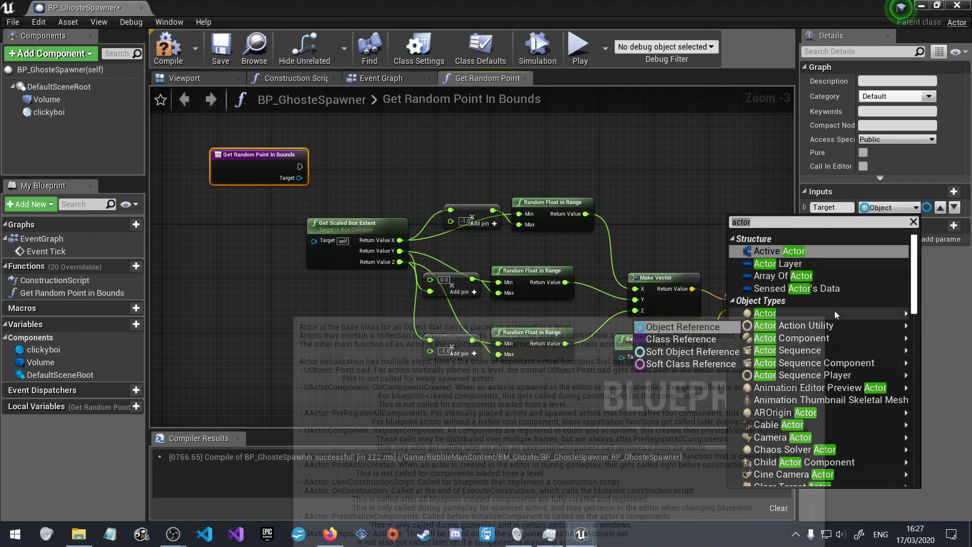
scroll(788, 410, down, 2)
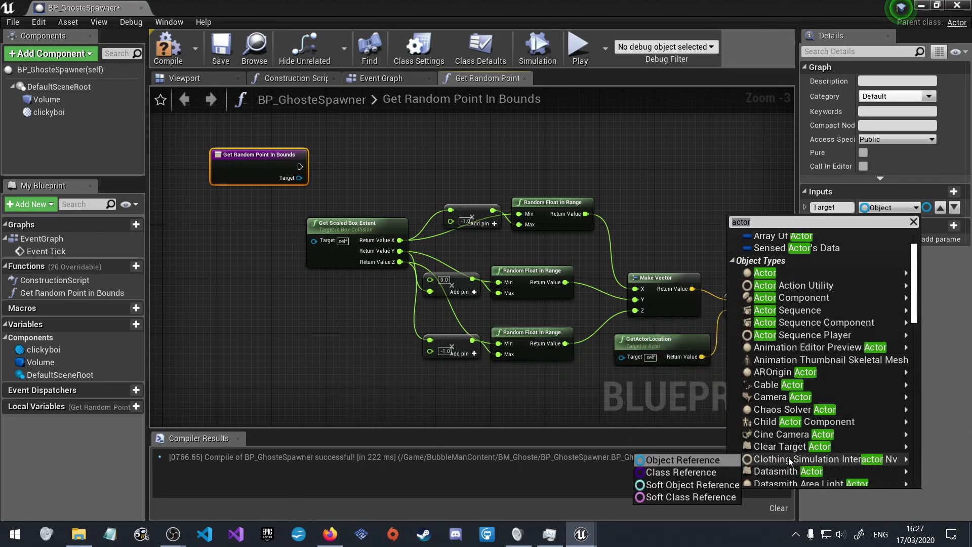
scroll(789, 458, down, 5)
scroll(794, 436, down, 10)
scroll(794, 436, down, 4)
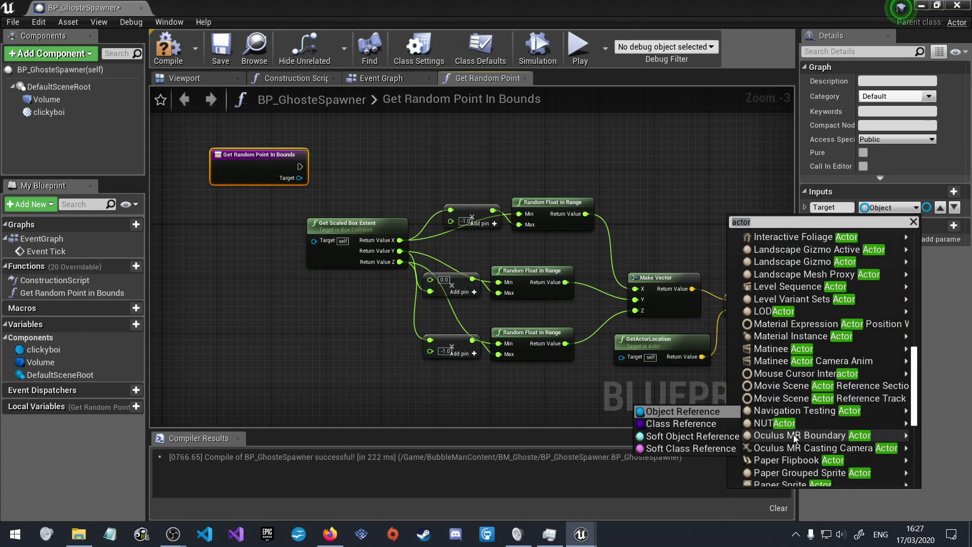
scroll(794, 435, down, 4)
scroll(791, 436, down, 3)
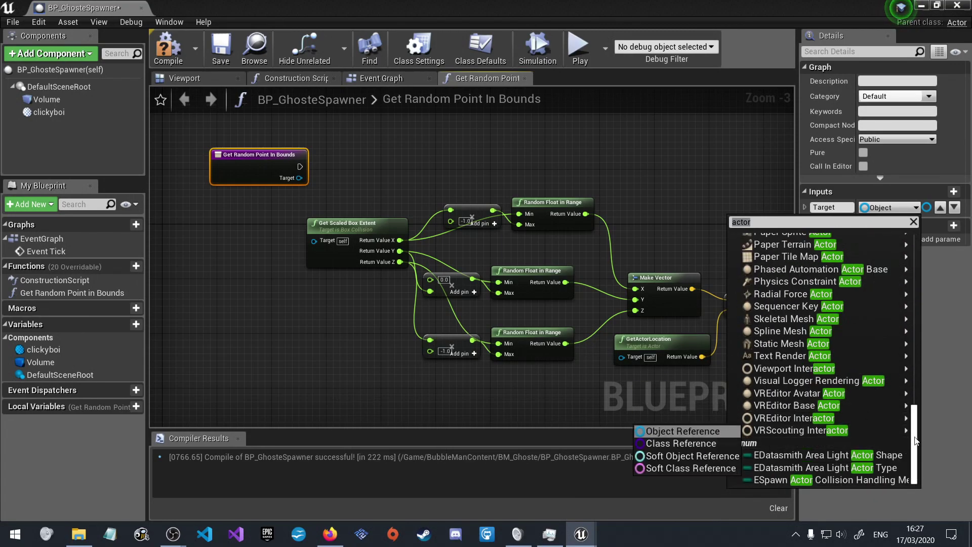
drag(914, 440, 904, 280)
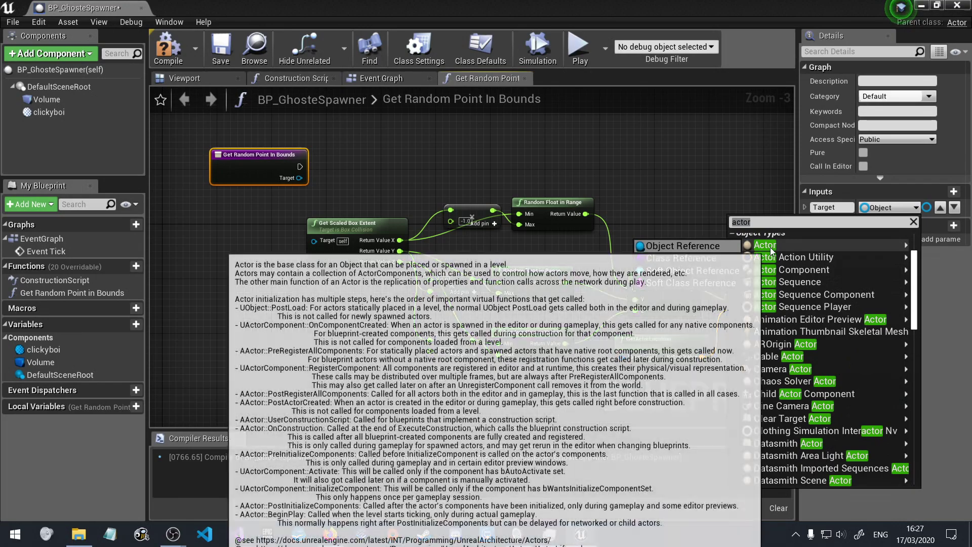
click(659, 282)
- Wire Target into GetActorLocation's Target and move the entry node lower
drag(299, 178, 624, 357)
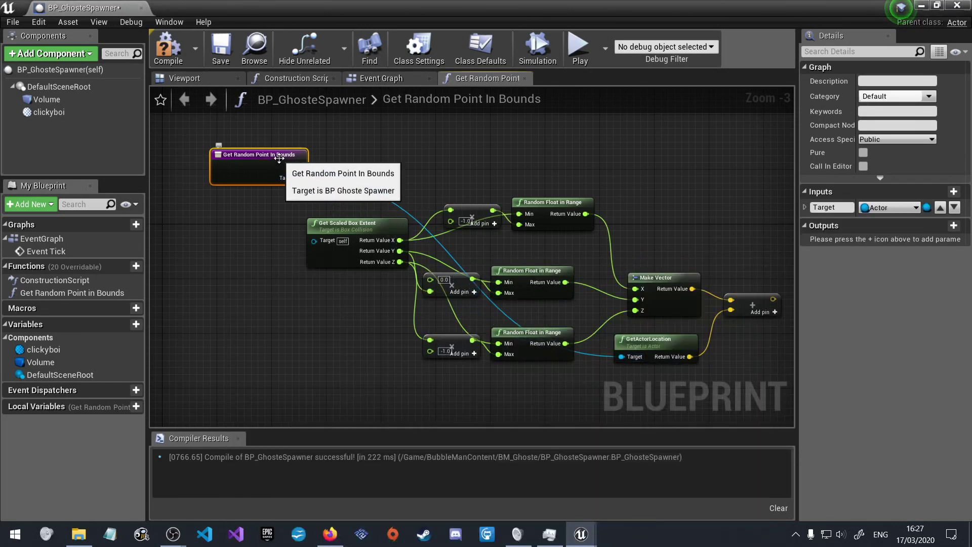
drag(281, 159, 302, 386)
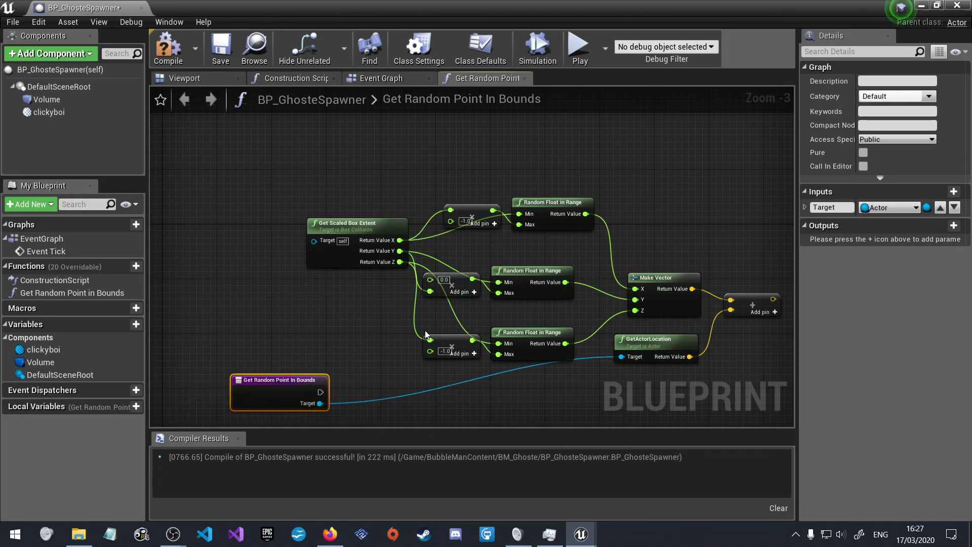
right_drag(299, 383, 173, 287)
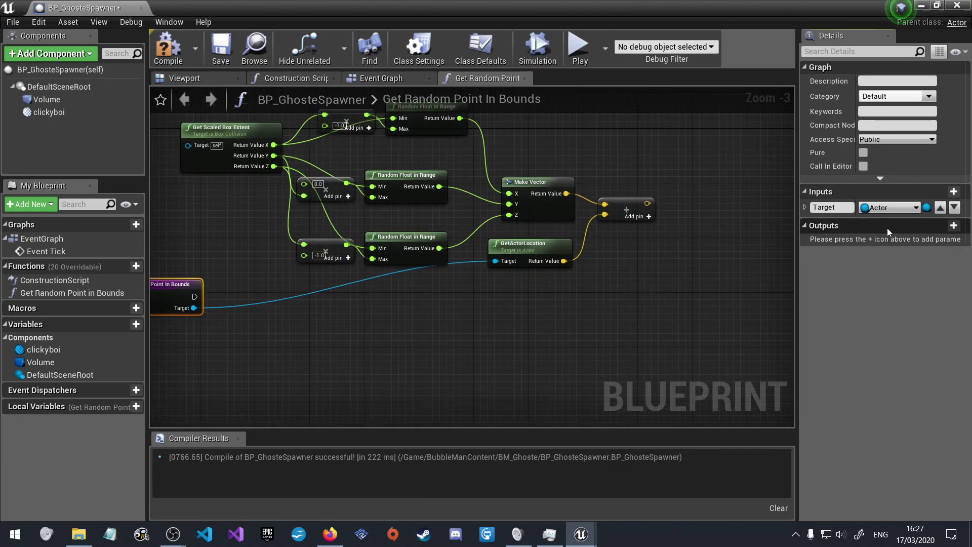
- Add a function output named Transform, which creates a Return Node
click(959, 226)
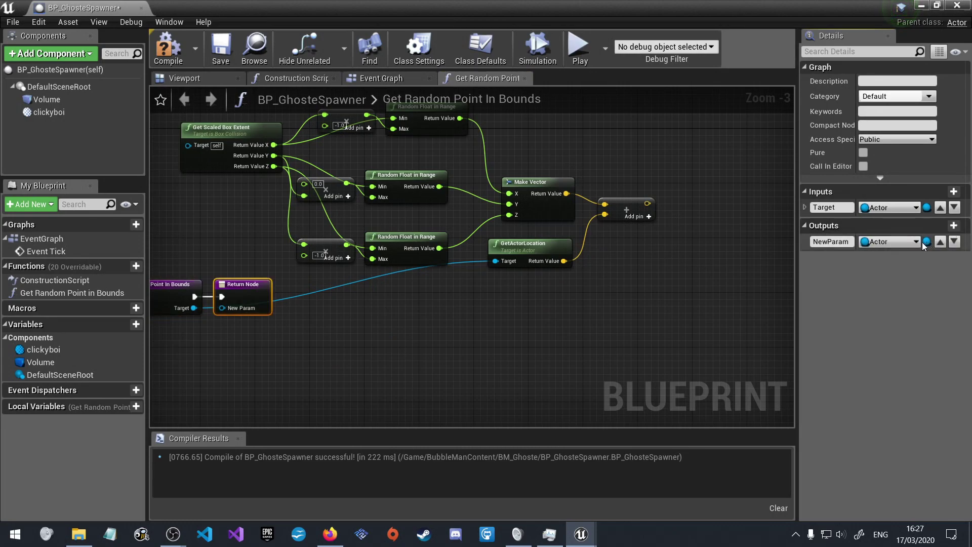
click(852, 241)
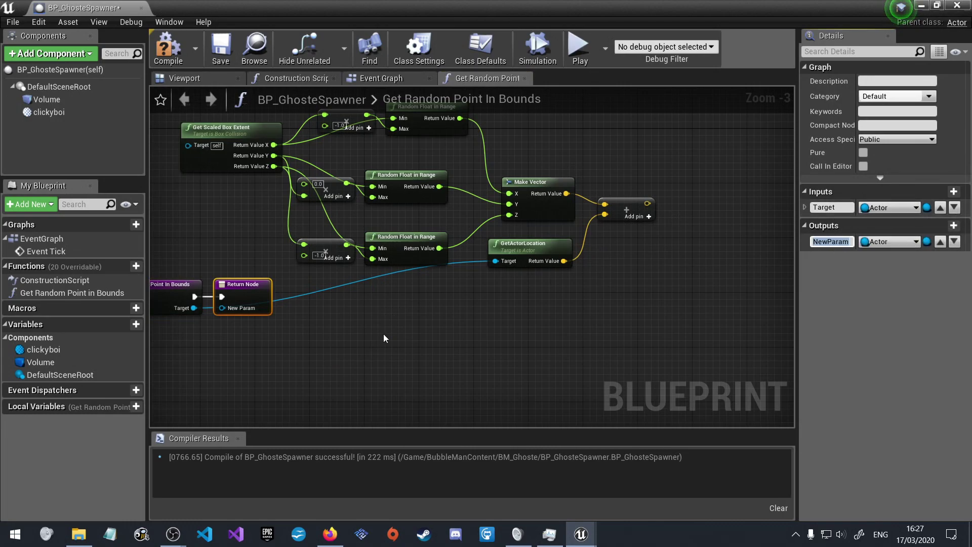
mouse_move(384, 338)
right_down()
mouse_move(608, 383)
mouse_move(448, 355)
right_up()
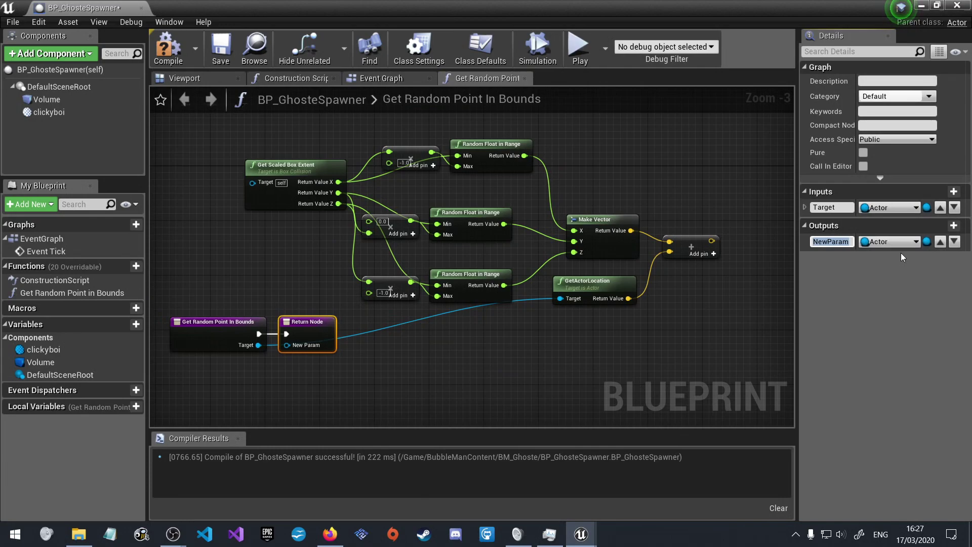
text(T)
text(r)
text(a)
text(nsform)
key(Return)
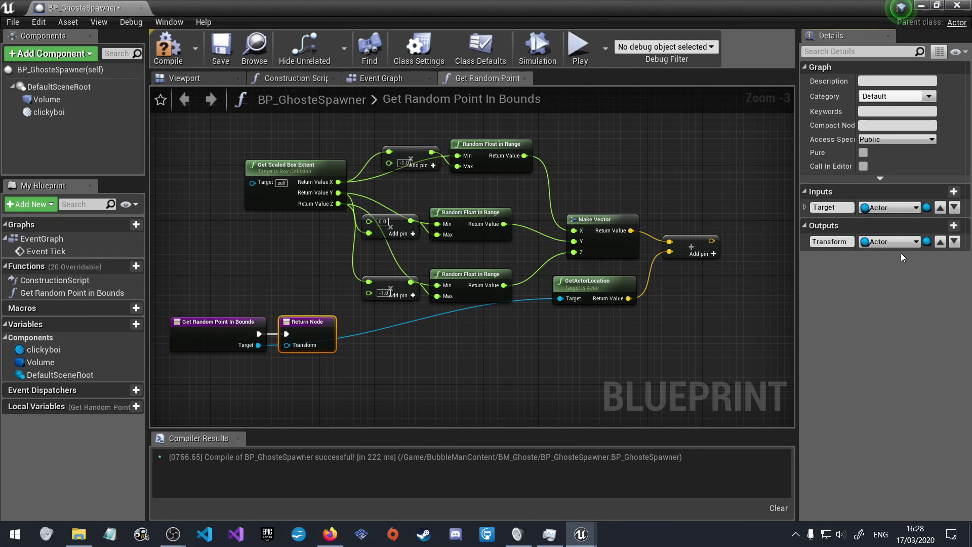
- Set the output's type to Vector and rename it Vector
click(898, 242)
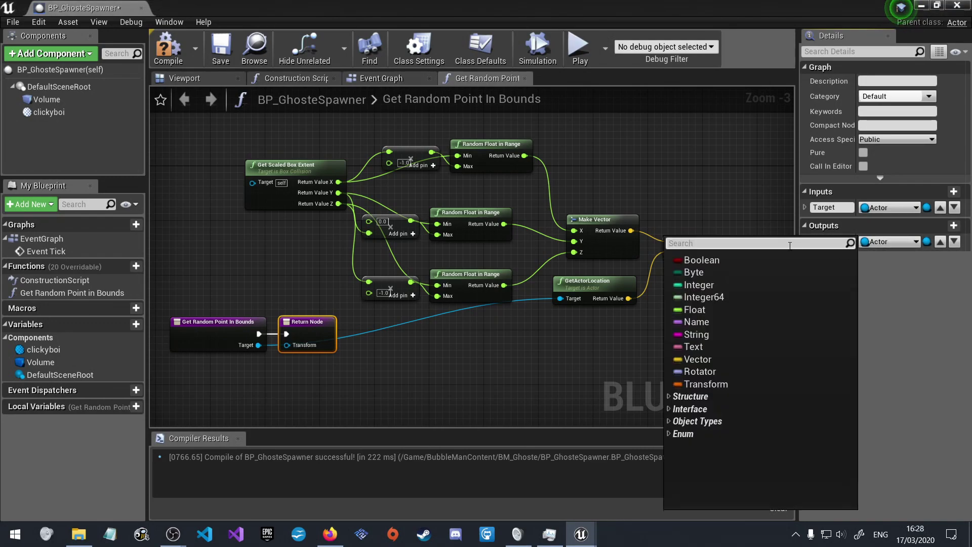
text(ve)
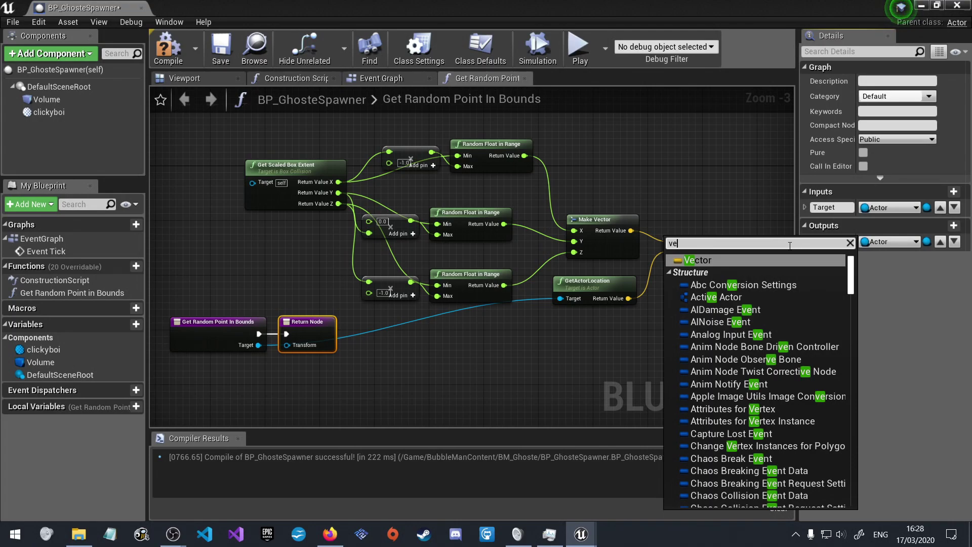
click(752, 260)
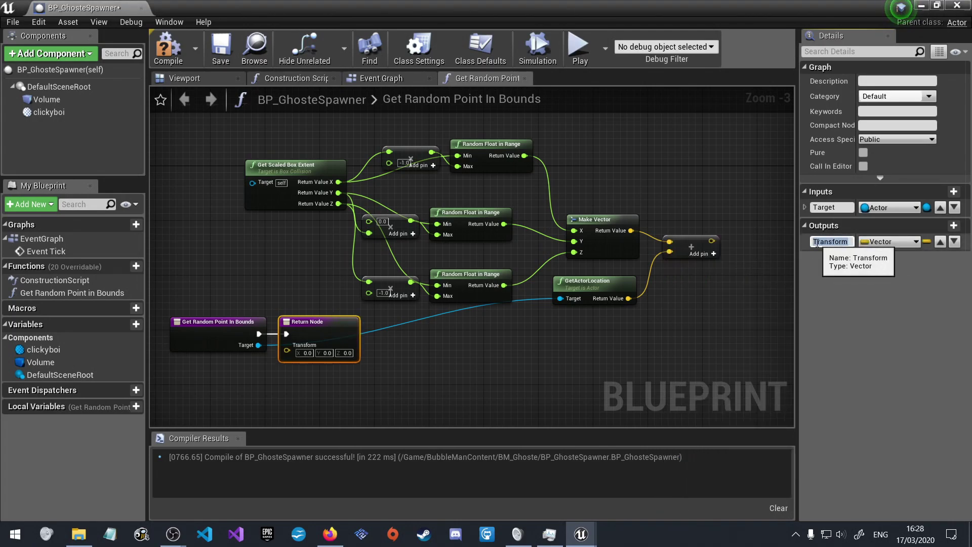
text(Vector)
key(Return)
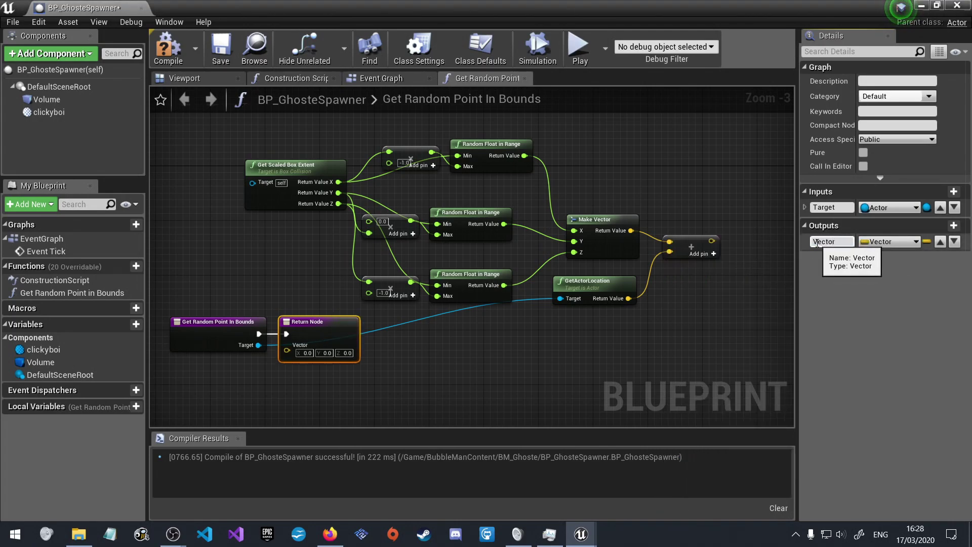
- Place the Return Node beside the Add node's output
mouse_move(309, 322)
mouse_down()
mouse_move(827, 303)
mouse_move(609, 272)
mouse_move(442, 213)
mouse_move(708, 251)
mouse_up()
scroll(609, 271, down, 3)
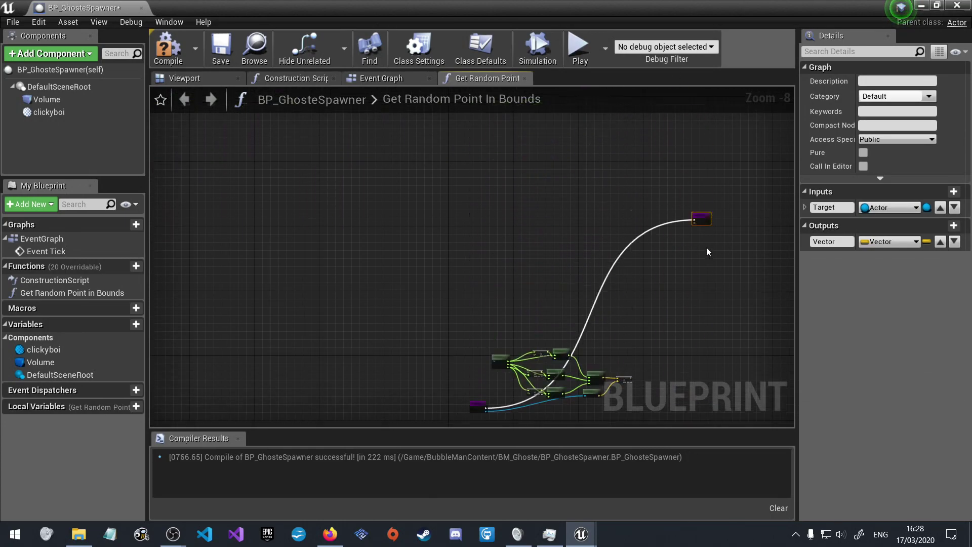
drag(708, 251, 673, 215)
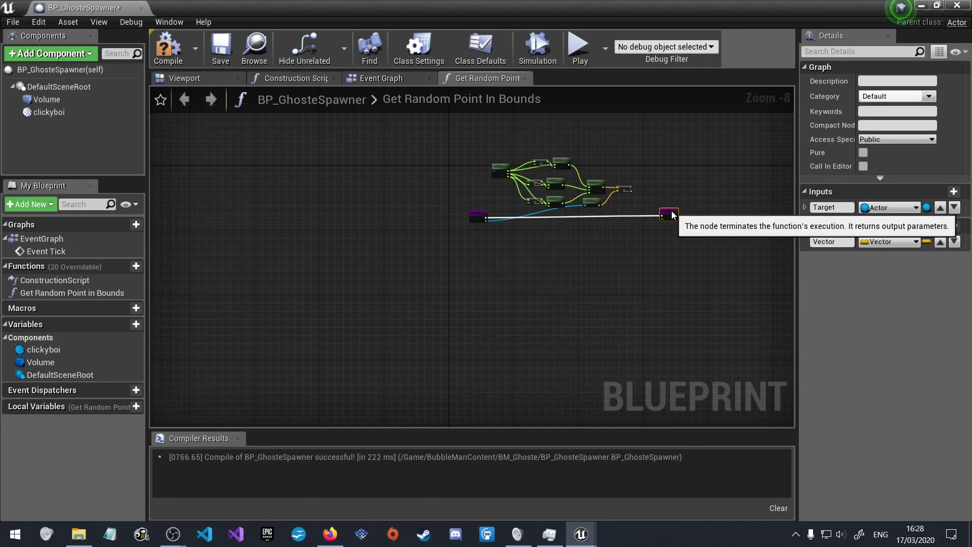
scroll(672, 212, up, 5)
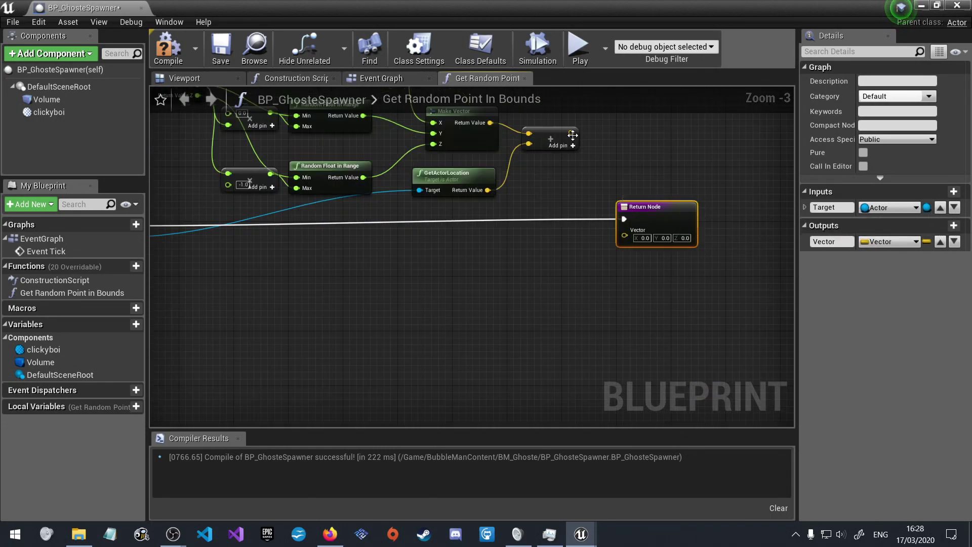
- Wire the Add result into the Return Node's Vector pin and move the entry node further left
drag(572, 135, 624, 235)
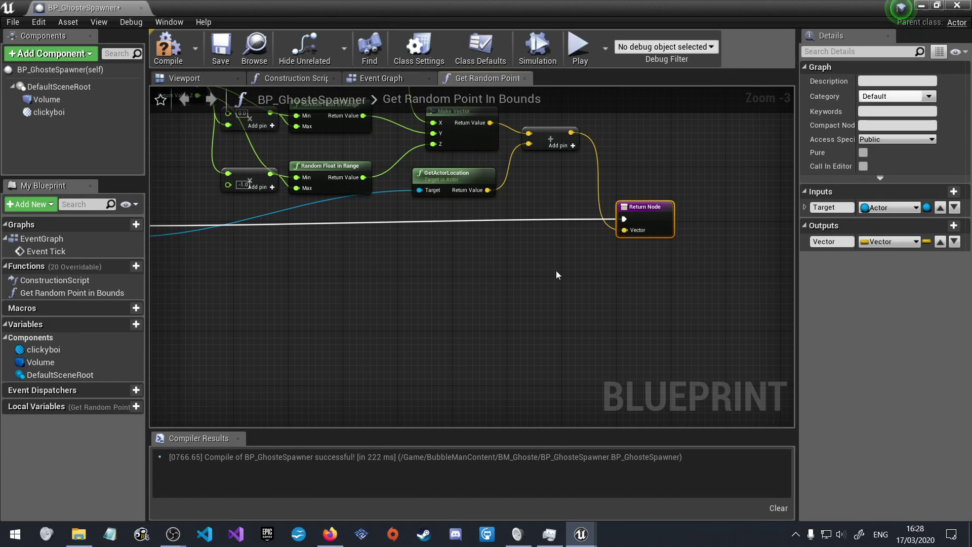
key(Home)
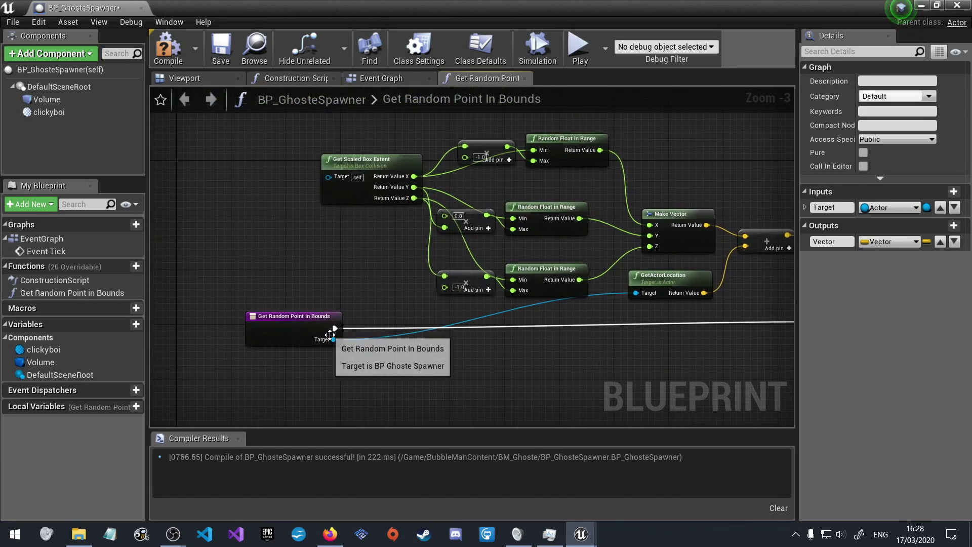
mouse_move(333, 340)
mouse_down()
mouse_move(319, 185)
mouse_move(329, 180)
mouse_up()
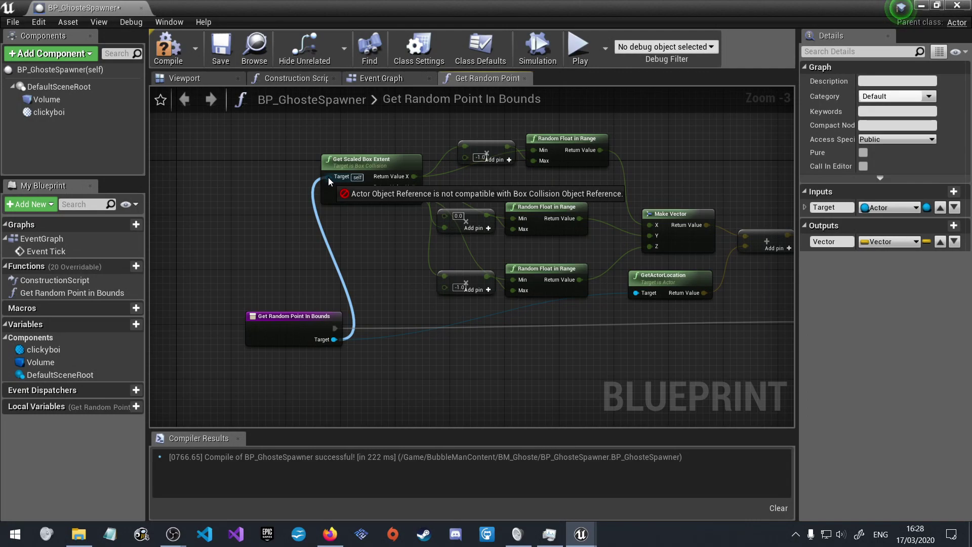
drag(328, 177, 328, 177)
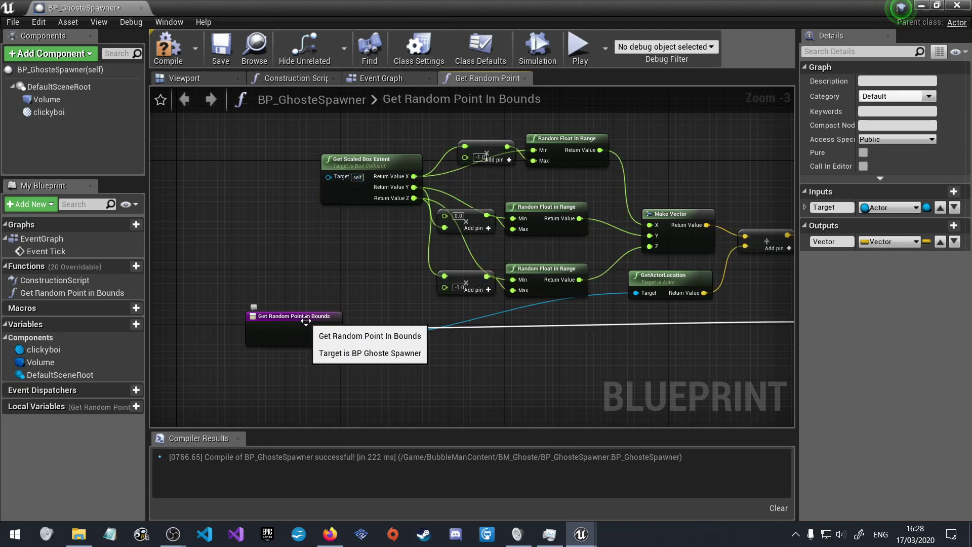
drag(306, 320, 237, 320)
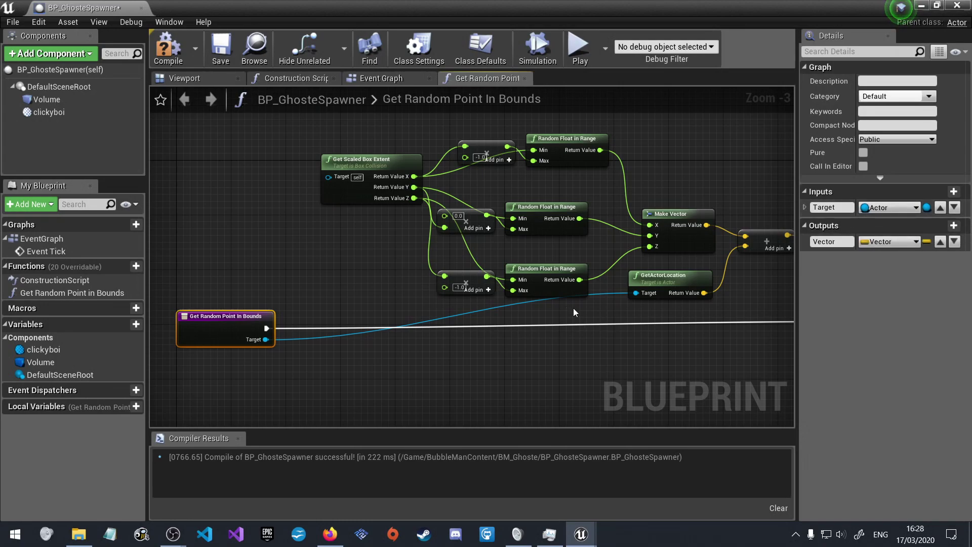
- Disconnect the function's Target input from GetActorLocation in Get Random Point In Bounds
click(502, 306)
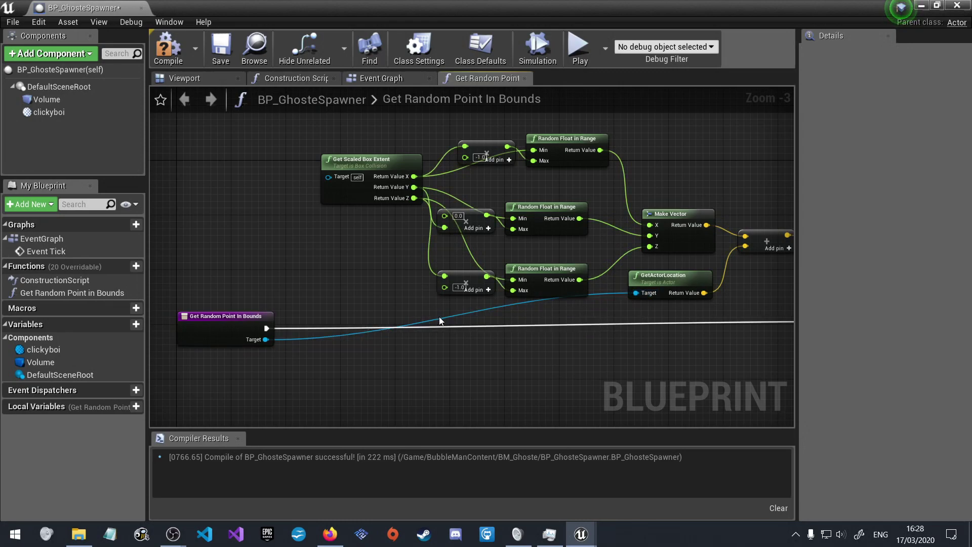
alt+click(467, 321)
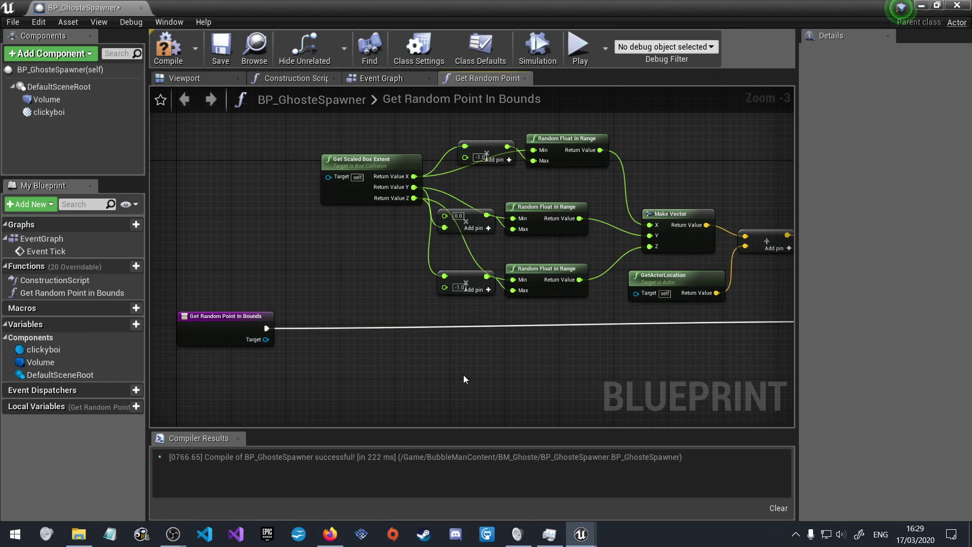
drag(231, 320, 272, 313)
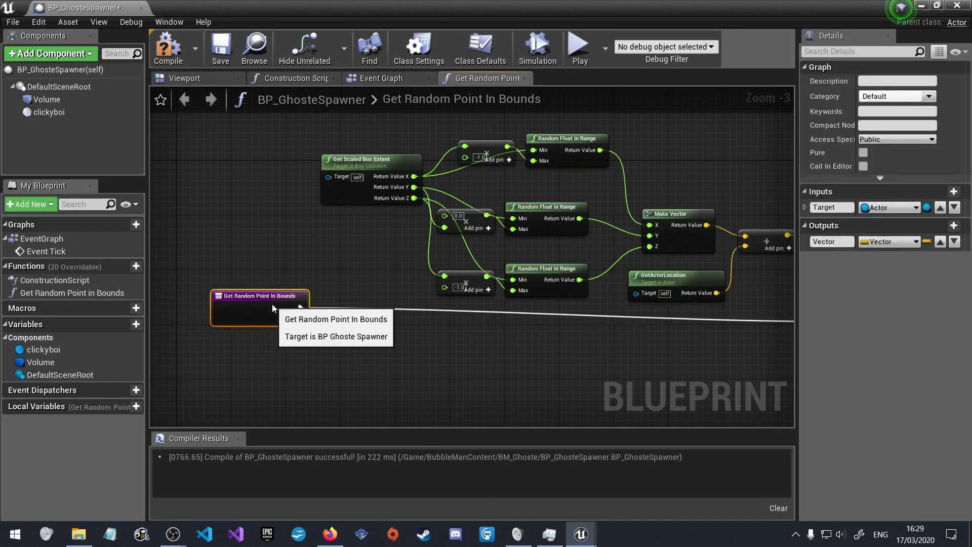
scroll(378, 311, down, 2)
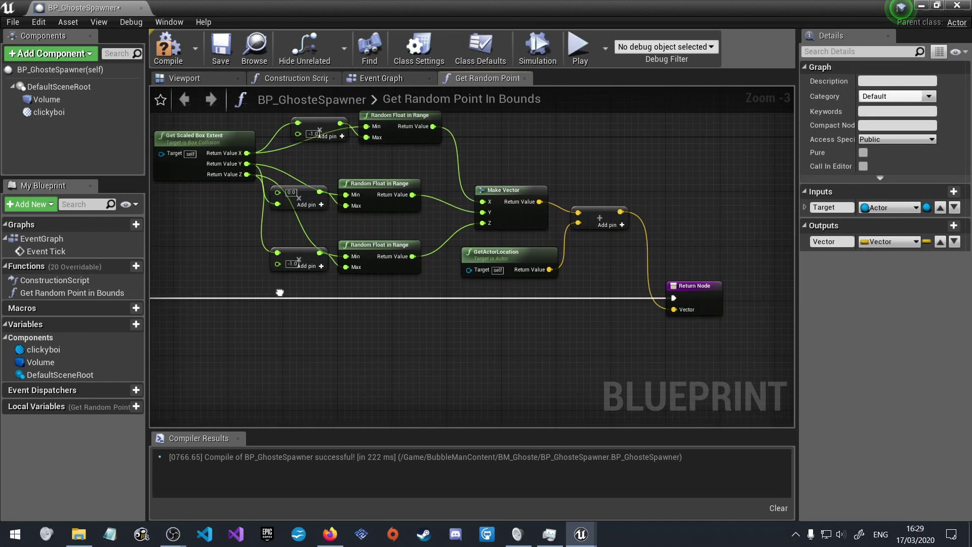
right_drag(480, 300, 324, 300)
scroll(324, 300, up, 1)
scroll(362, 280, up, 1)
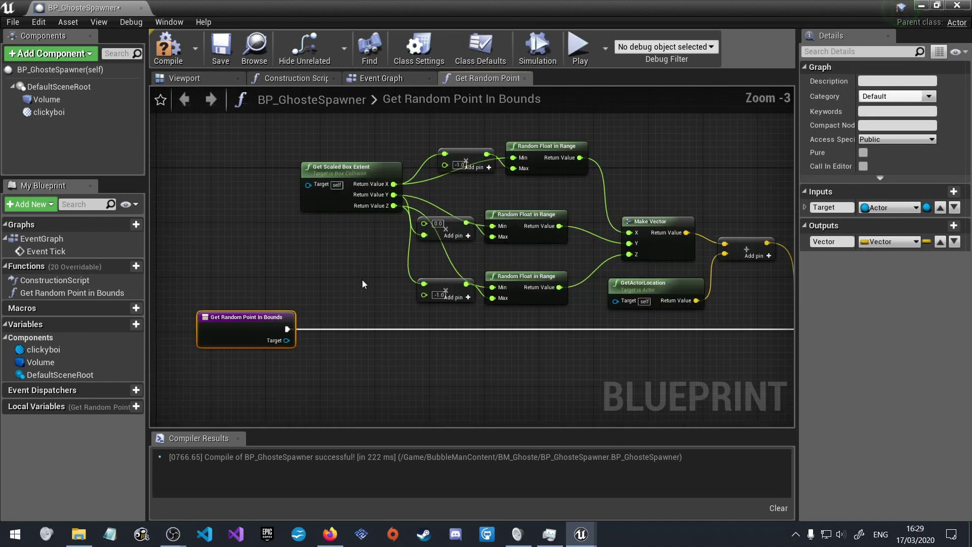
click(372, 78)
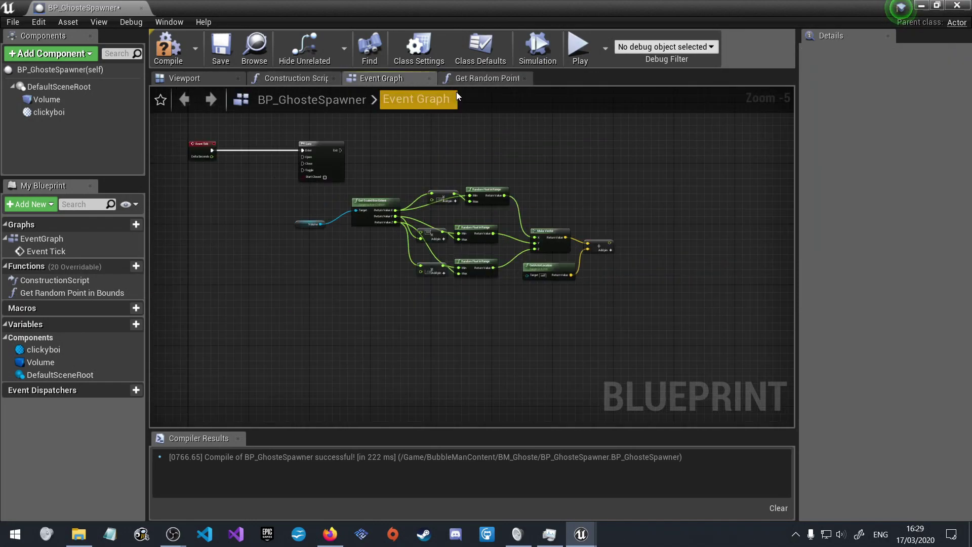
click(469, 78)
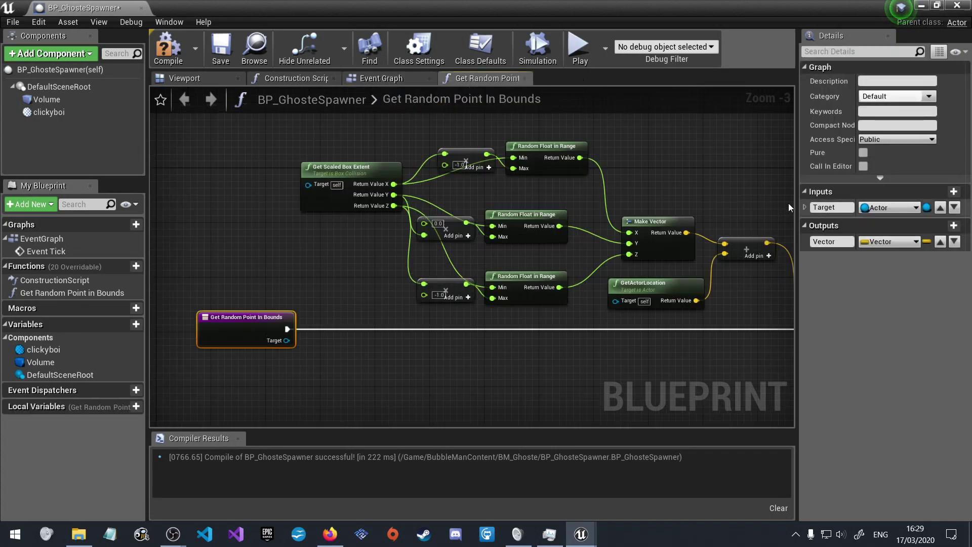
- Change the Target input's type from Actor to a Box Collision object reference
click(879, 209)
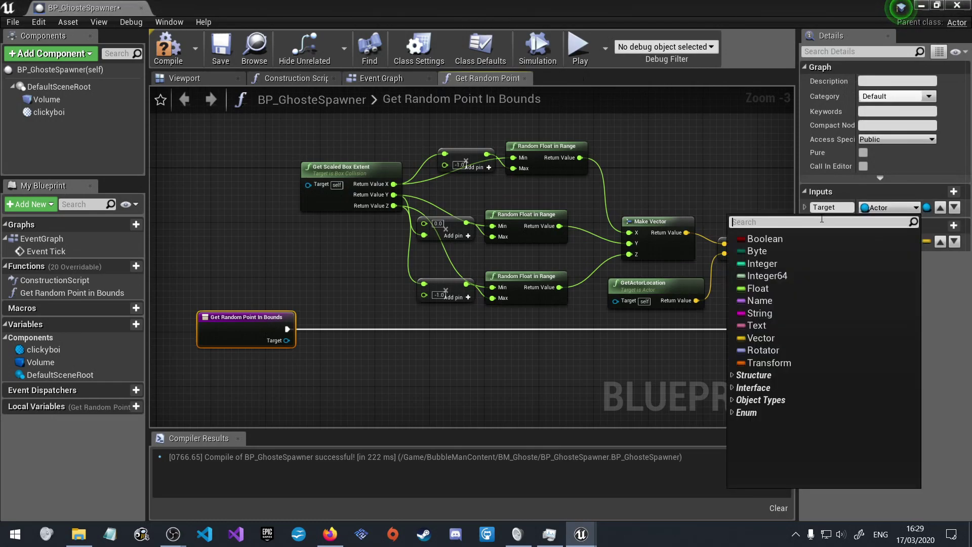
text(box coll)
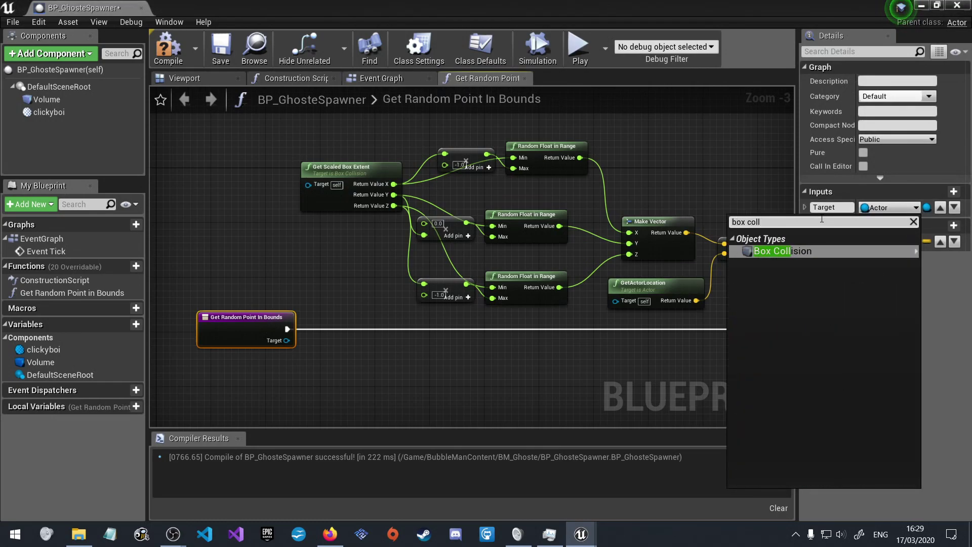
mouse_move(815, 250)
click(689, 252)
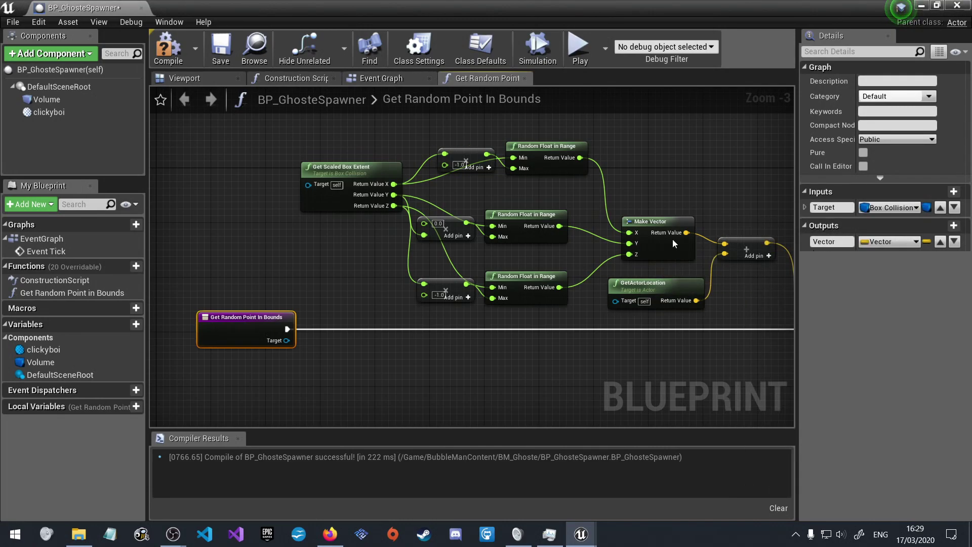
- Wire the entry node's Target into Get Scaled Box Extent and reposition both nodes
drag(287, 341, 308, 185)
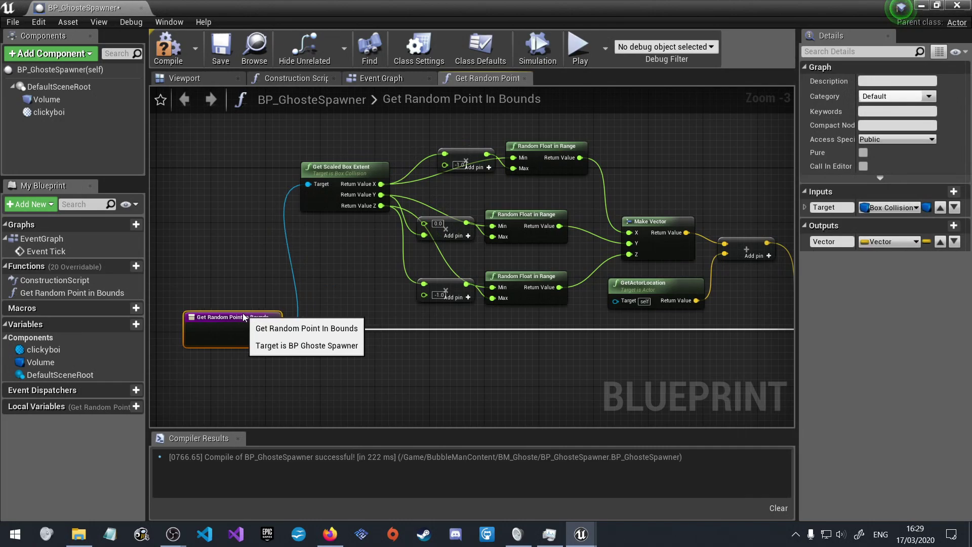
drag(258, 312, 231, 314)
drag(371, 171, 335, 184)
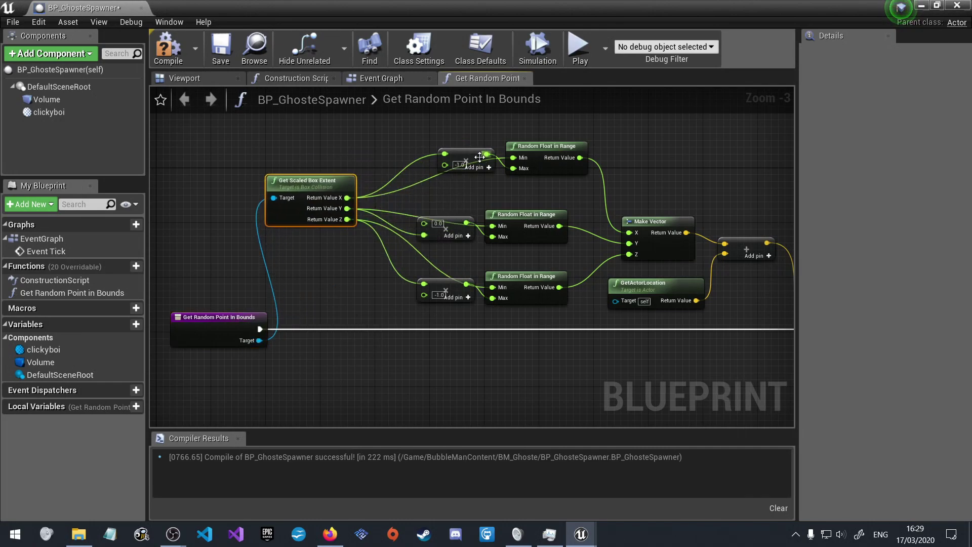
- Tidy the three Multiplication and Random Float in Range node pairs into neat rows
drag(469, 158, 406, 149)
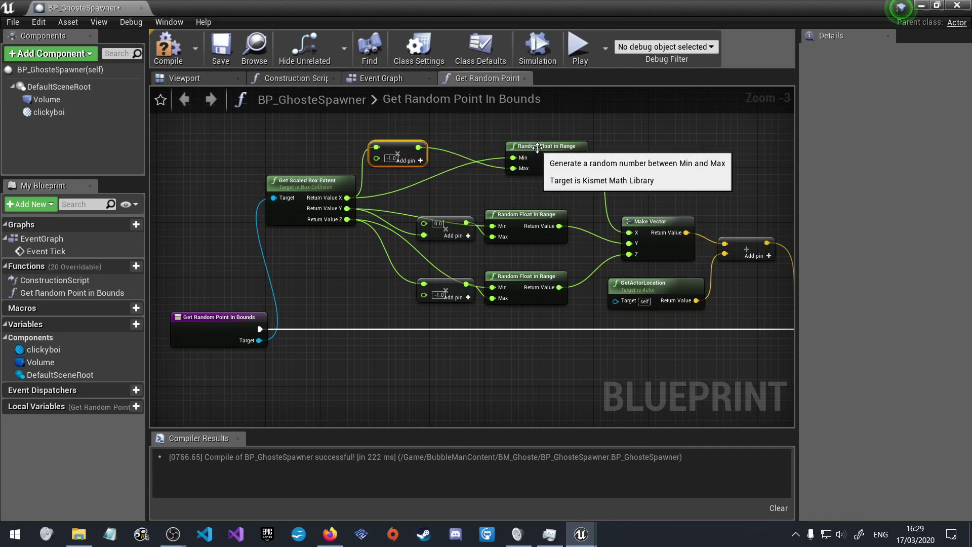
mouse_move(544, 148)
mouse_down()
mouse_move(485, 142)
mouse_move(464, 154)
mouse_up()
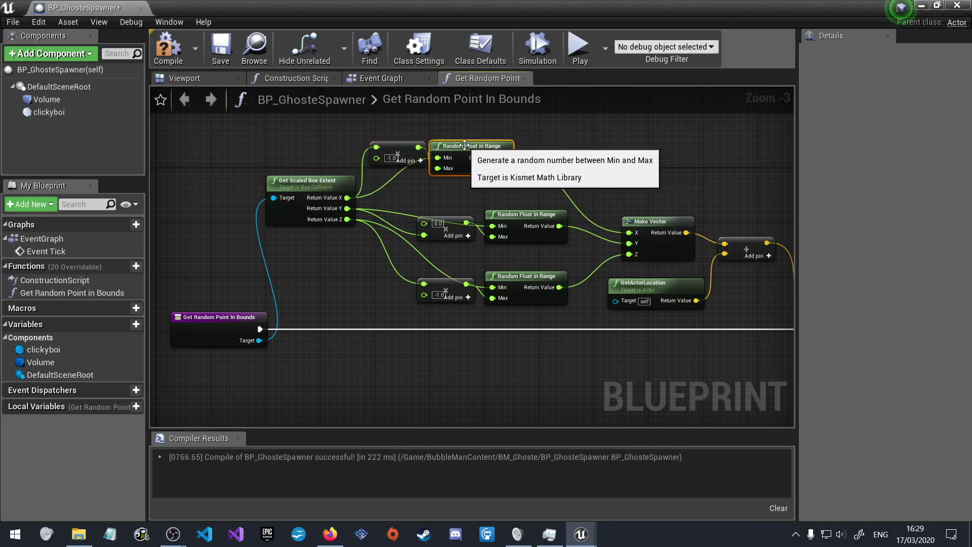
drag(449, 223, 403, 200)
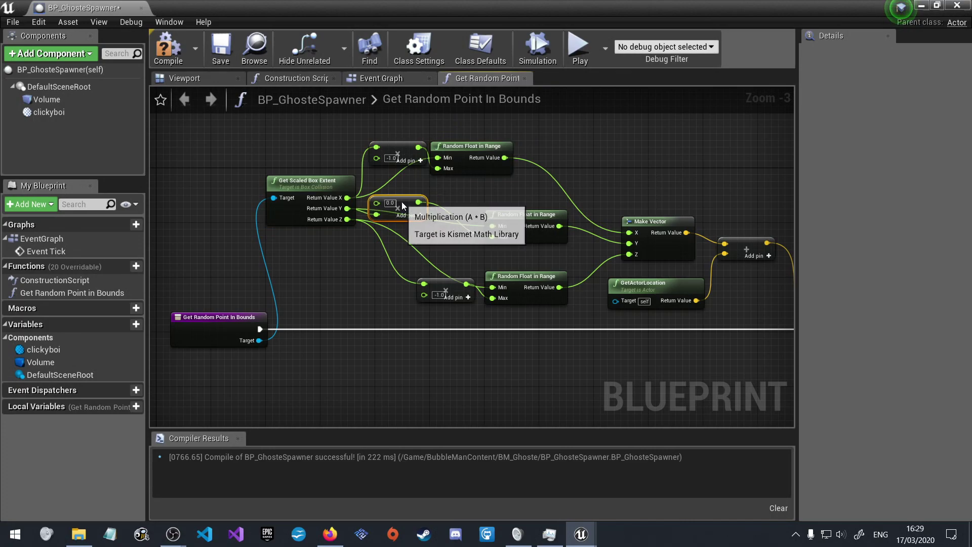
drag(528, 213, 473, 199)
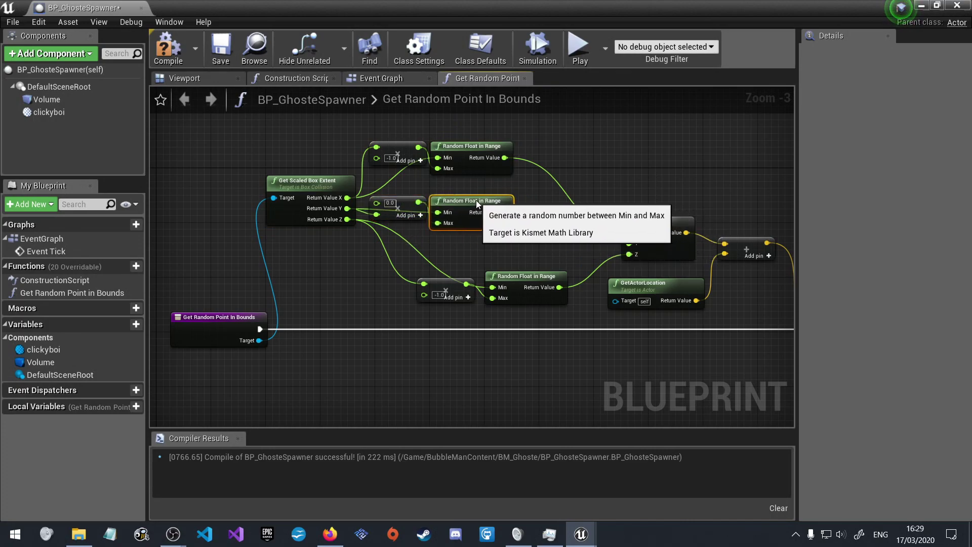
drag(442, 280, 391, 238)
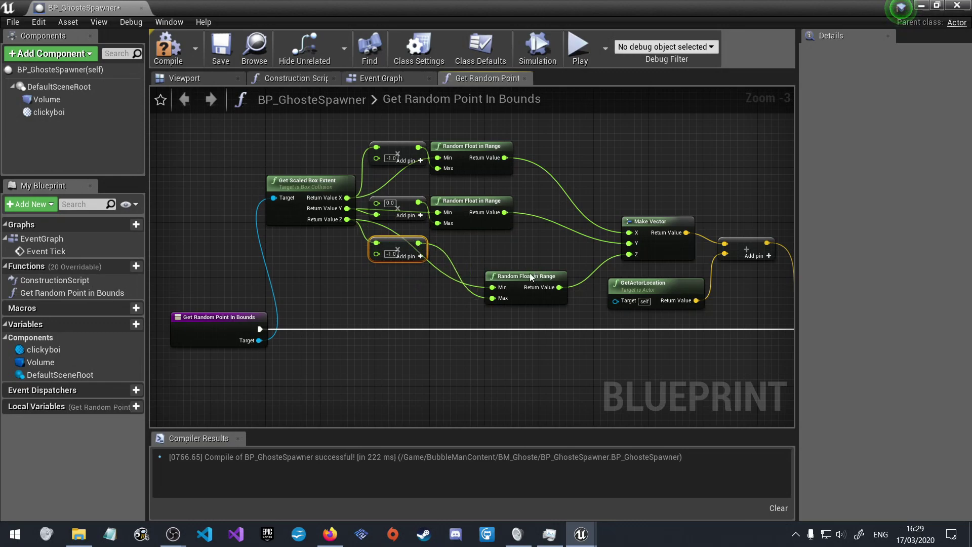
drag(531, 276, 480, 243)
drag(479, 291, 375, 260)
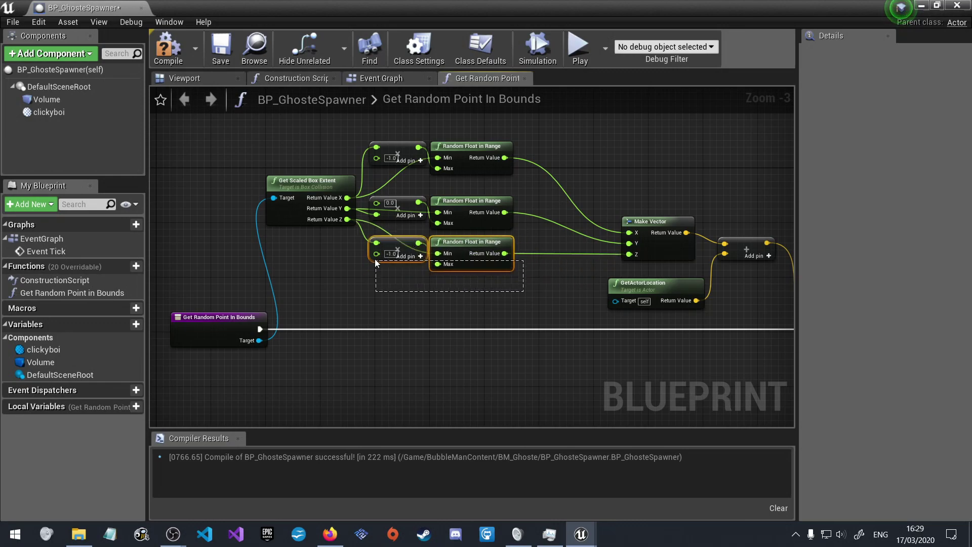
drag(448, 244, 448, 258)
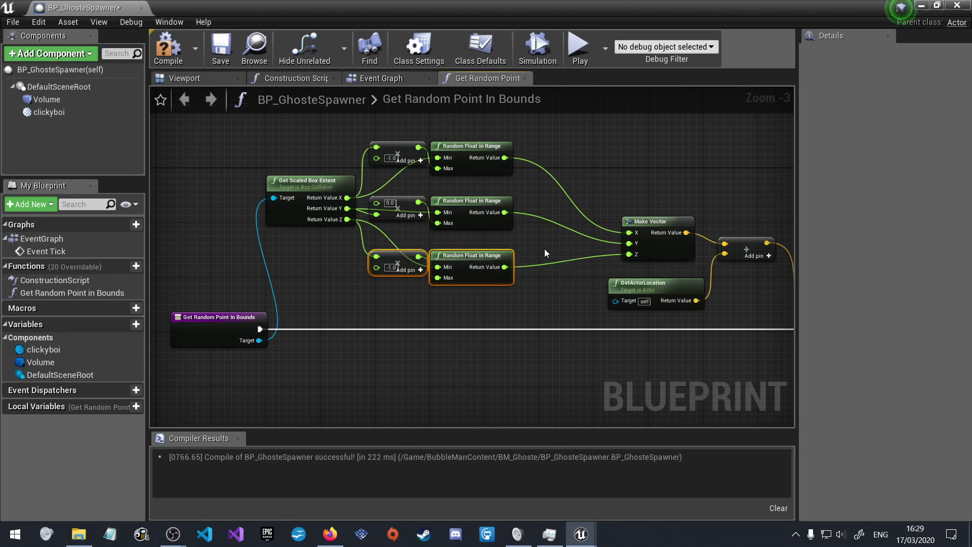
- Reposition Make Vector and GetActorLocation, then return to the Event Graph
drag(670, 218, 610, 193)
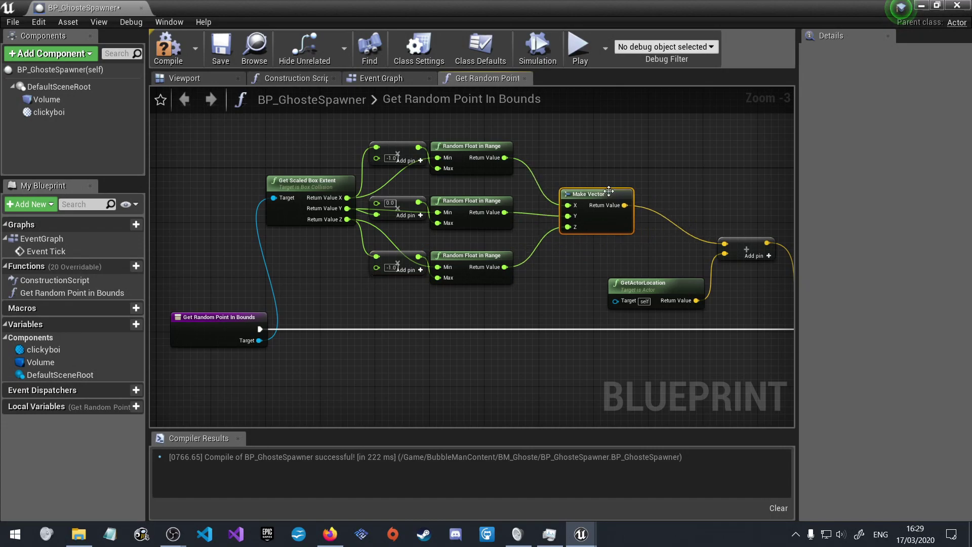
right_drag(699, 205, 606, 200)
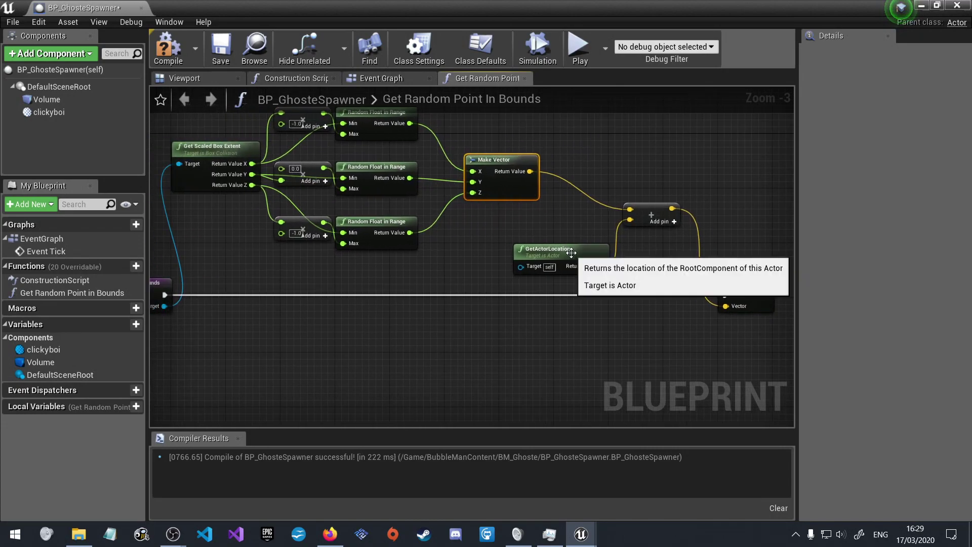
drag(577, 249, 527, 227)
right_drag(637, 167, 680, 160)
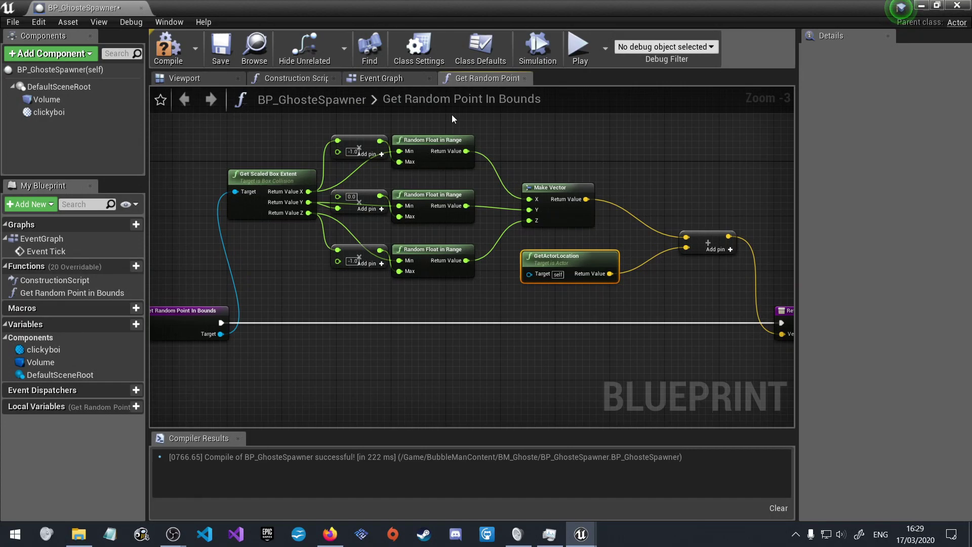
click(390, 80)
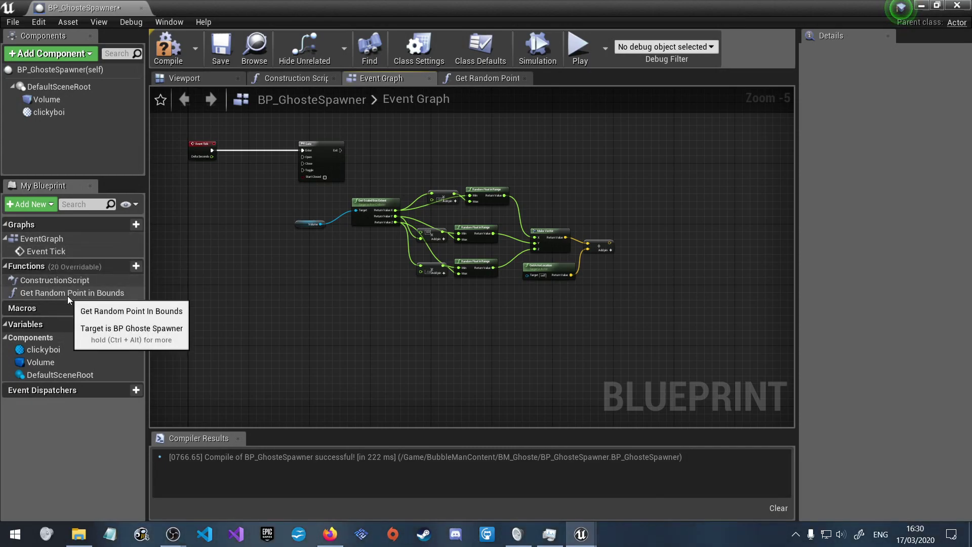
- Place a Get Random Point In Bounds call in the Event Graph and move it up
drag(68, 296, 393, 161)
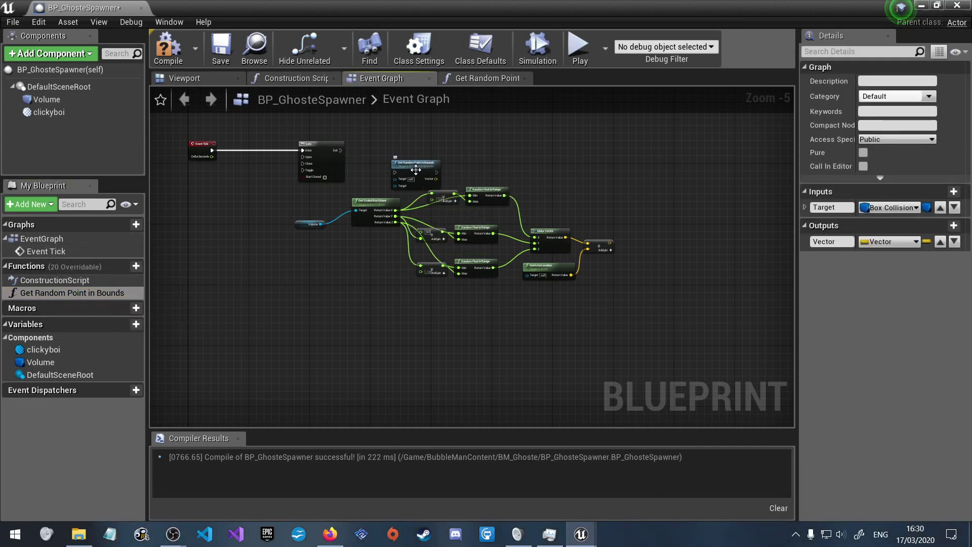
scroll(416, 168, up, 3)
scroll(400, 177, down, 2)
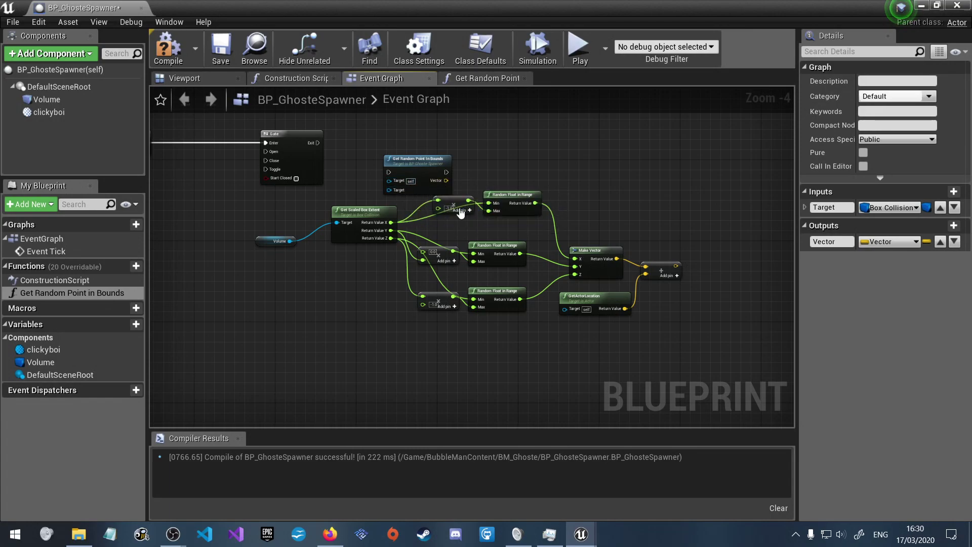
drag(430, 158, 434, 127)
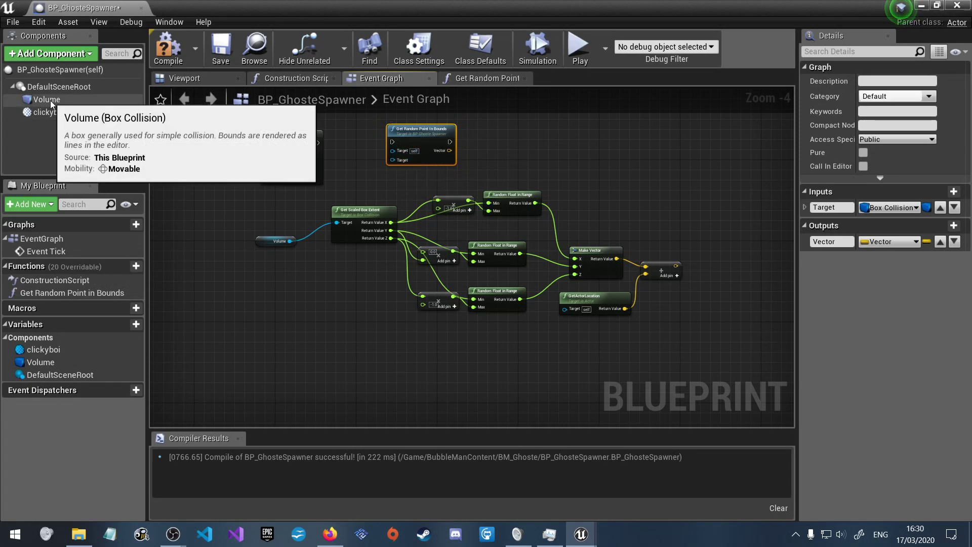
- Add a Volume component reference and marquee-select the old random point calculation nodes
mouse_move(50, 100)
mouse_down()
mouse_move(371, 187)
mouse_move(286, 202)
mouse_move(393, 160)
mouse_up()
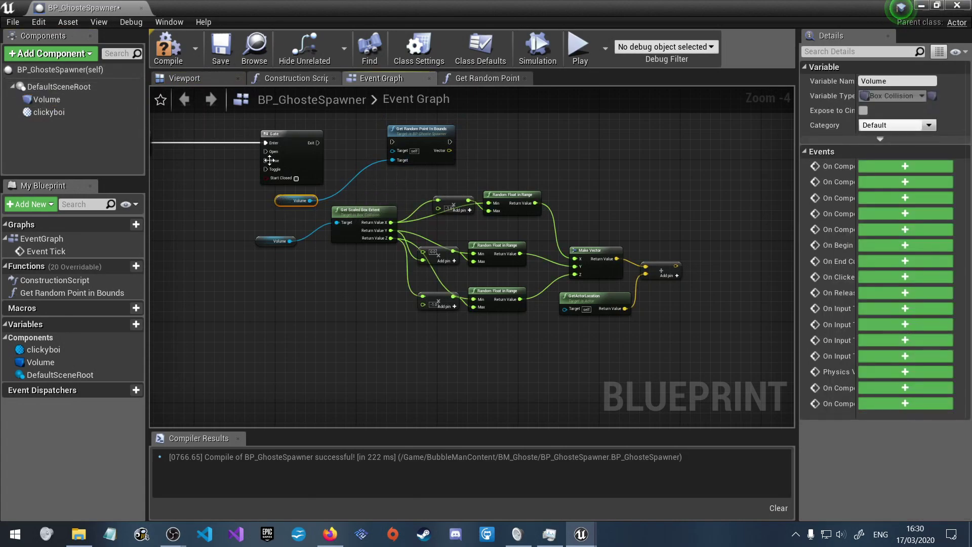
click(81, 71)
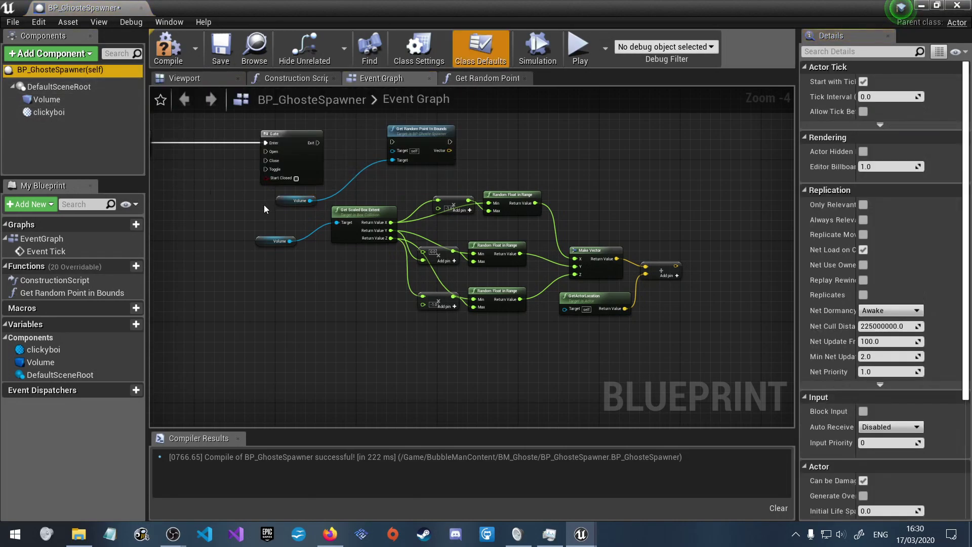
click(346, 151)
drag(689, 342, 241, 213)
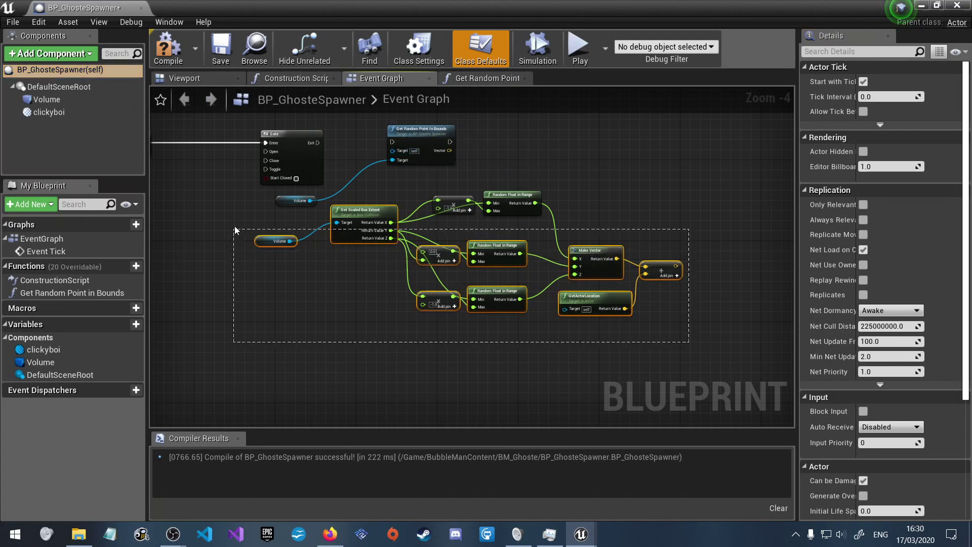
- Delete the old calculation nodes and wire Gate's Exit into Get Random Point In Bounds
key(Delete)
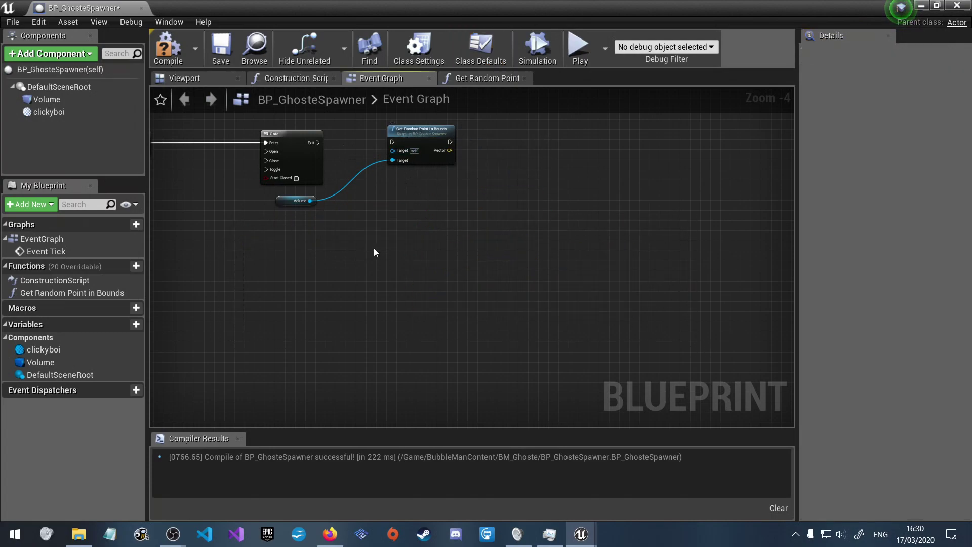
drag(413, 134, 378, 141)
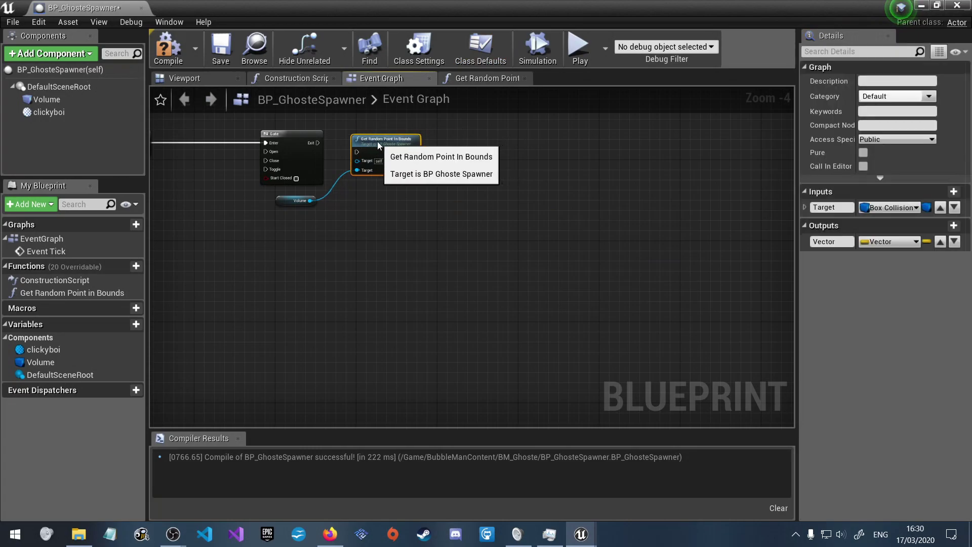
drag(283, 198, 278, 214)
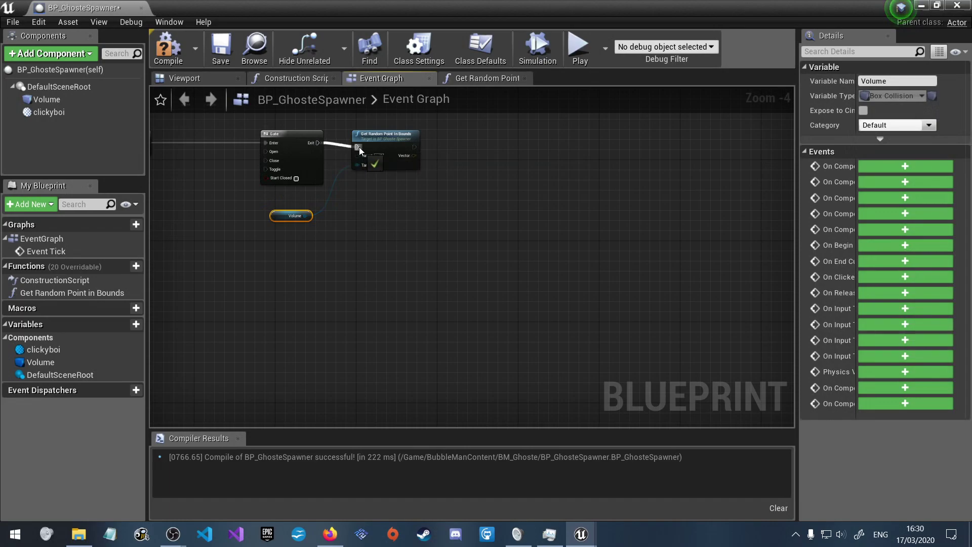
drag(321, 142, 357, 147)
click(387, 132)
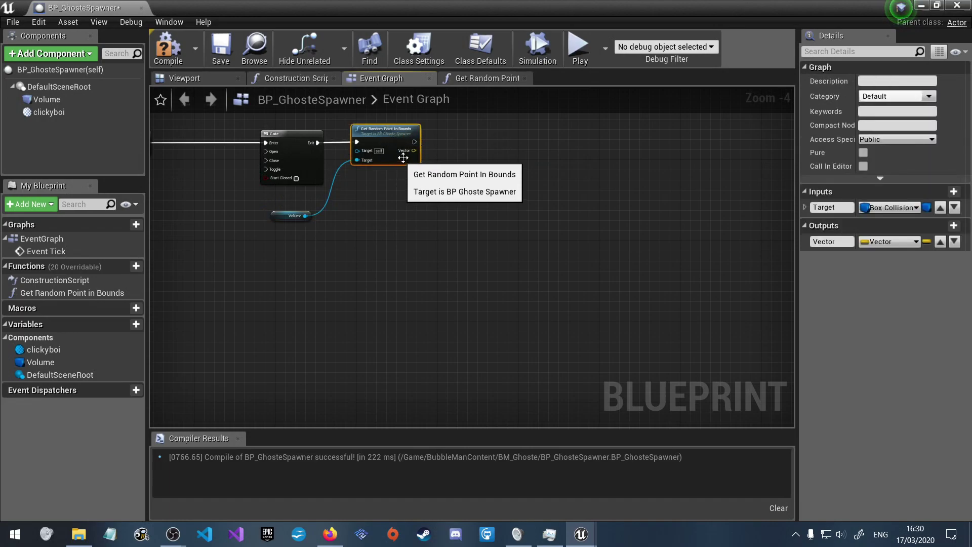
- Add a Spawn Actor from Class node wired after Get Random Point In Bounds
scroll(406, 172, up, 1)
scroll(411, 207, up, 2)
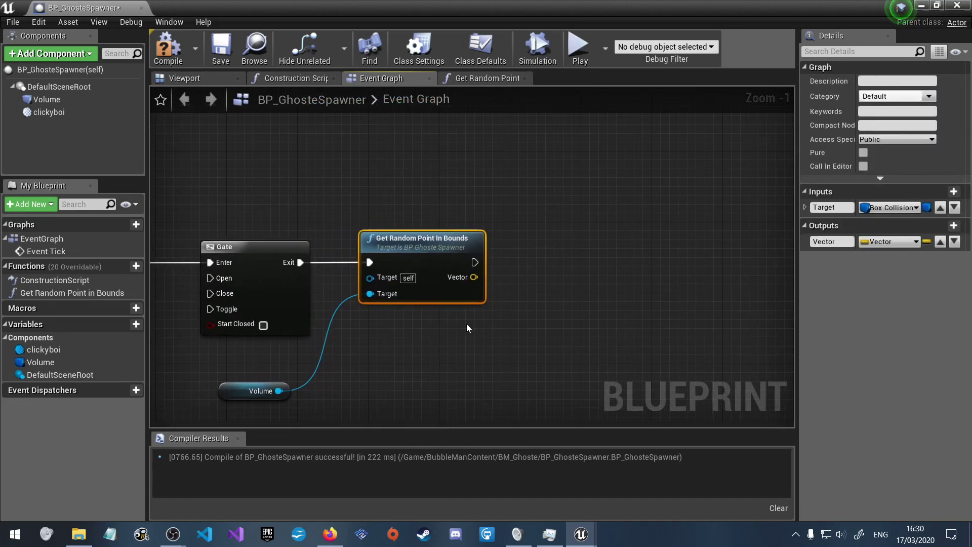
right_click(576, 235)
text(sp)
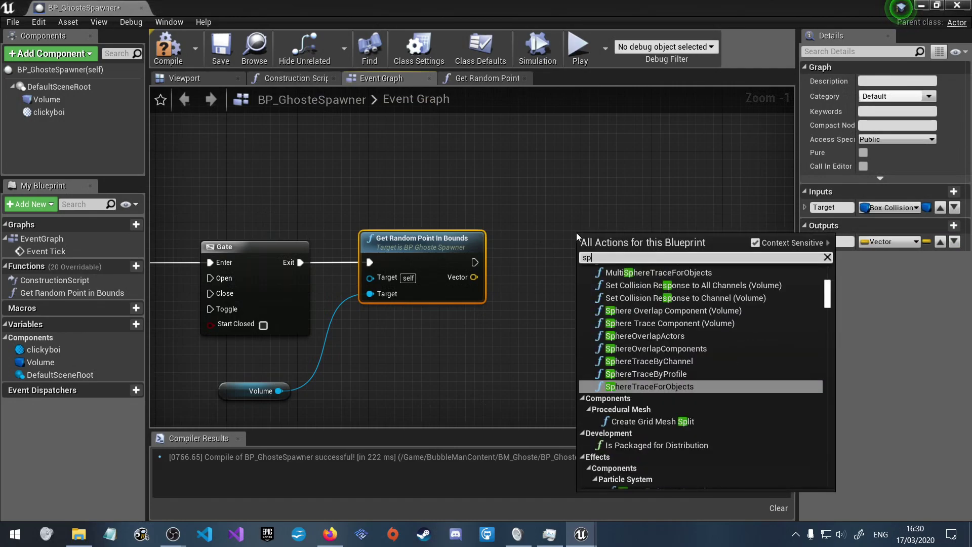
text(awn actor)
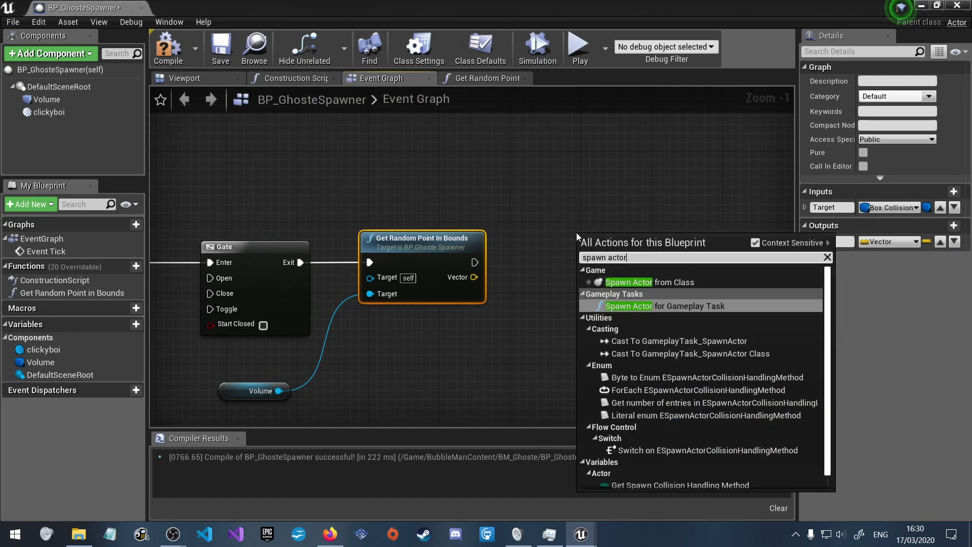
click(668, 284)
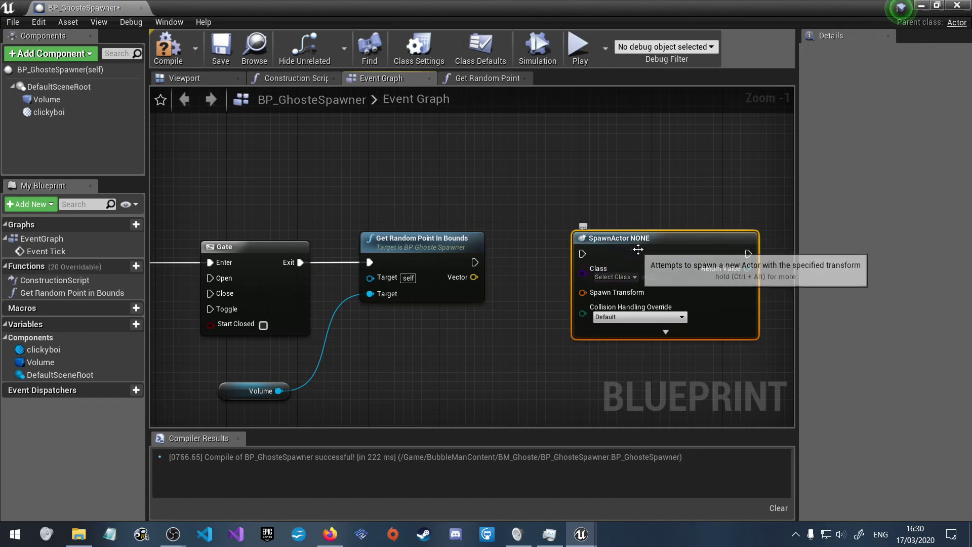
drag(475, 262, 599, 243)
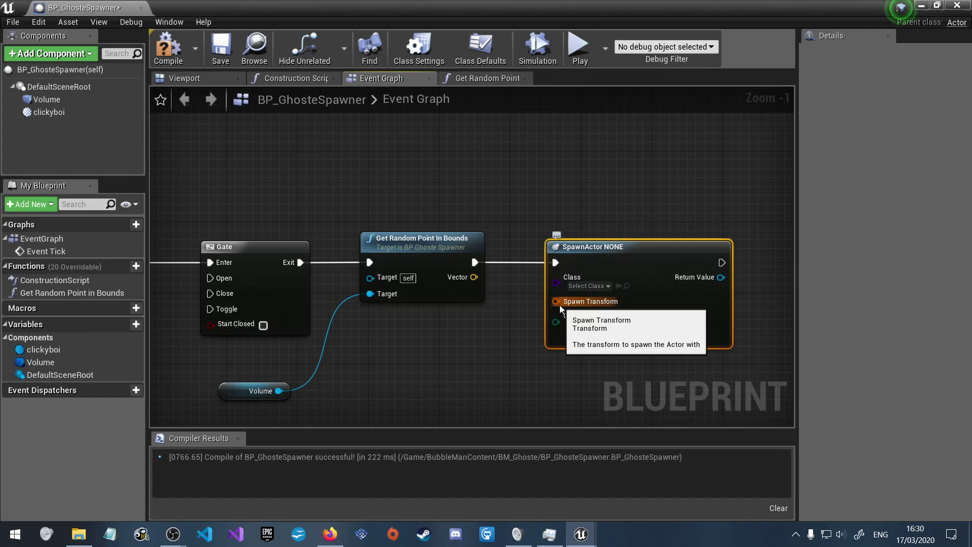
click(476, 77)
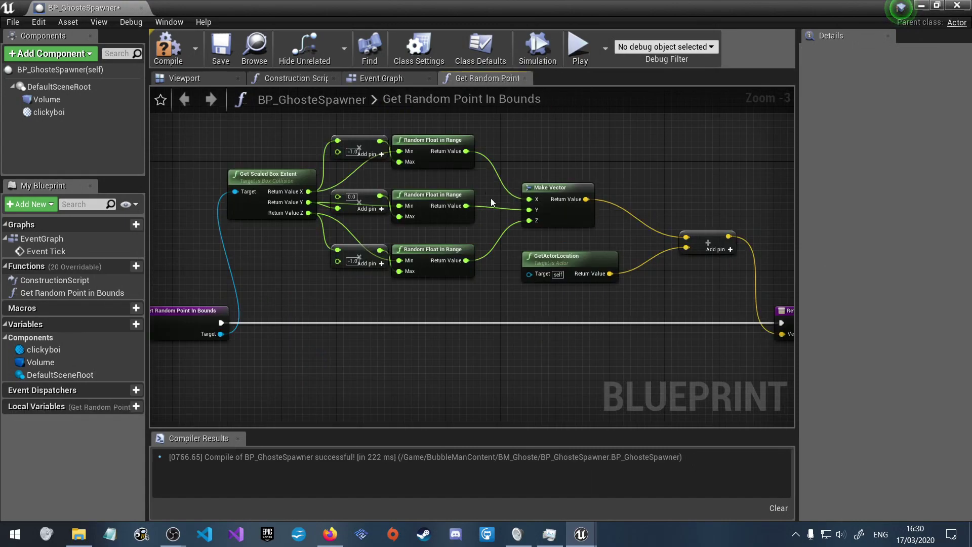
- Compile the blueprint, revealing SpawnActor's missing-class error, and go back to the Event Graph
right_drag(667, 188, 659, 155)
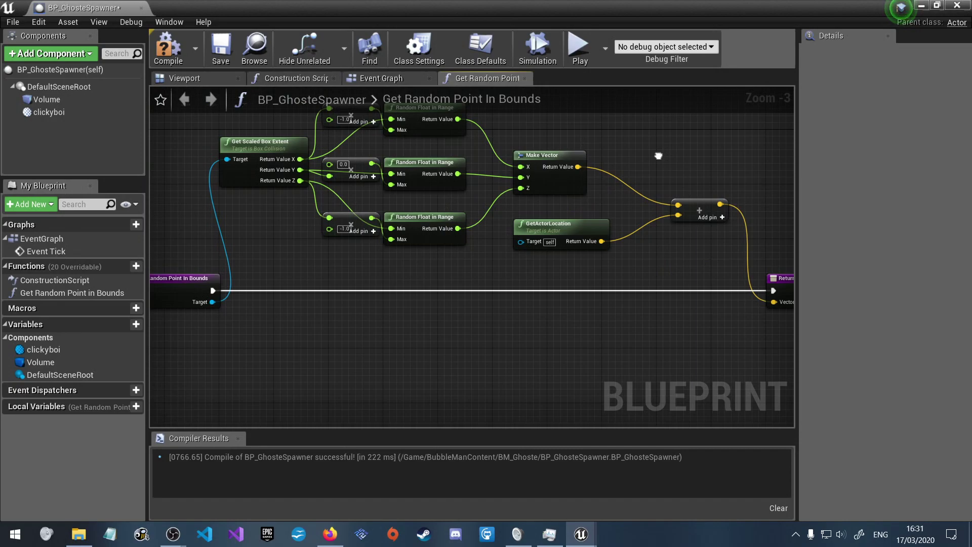
right_drag(658, 155, 659, 156)
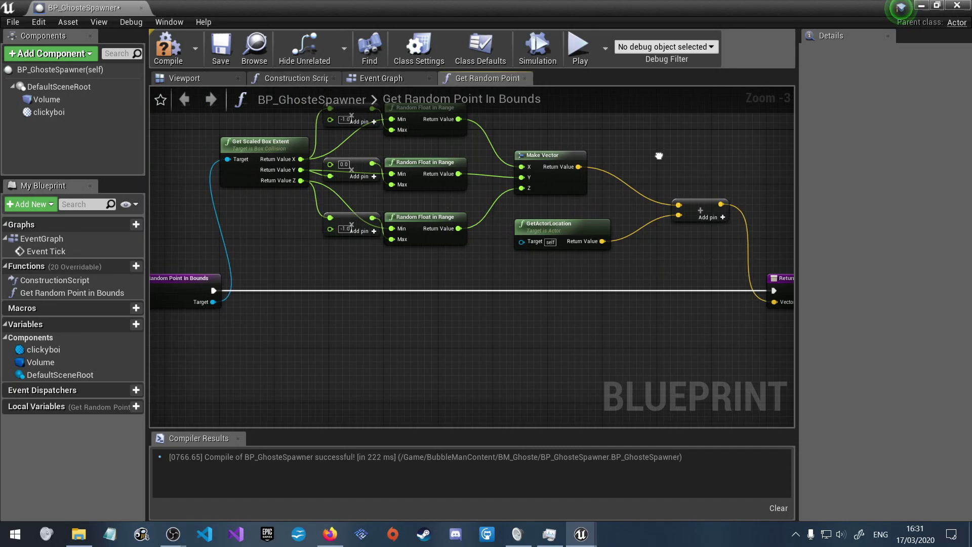
mouse_move(659, 155)
right_down()
mouse_move(666, 161)
mouse_move(390, 262)
right_up()
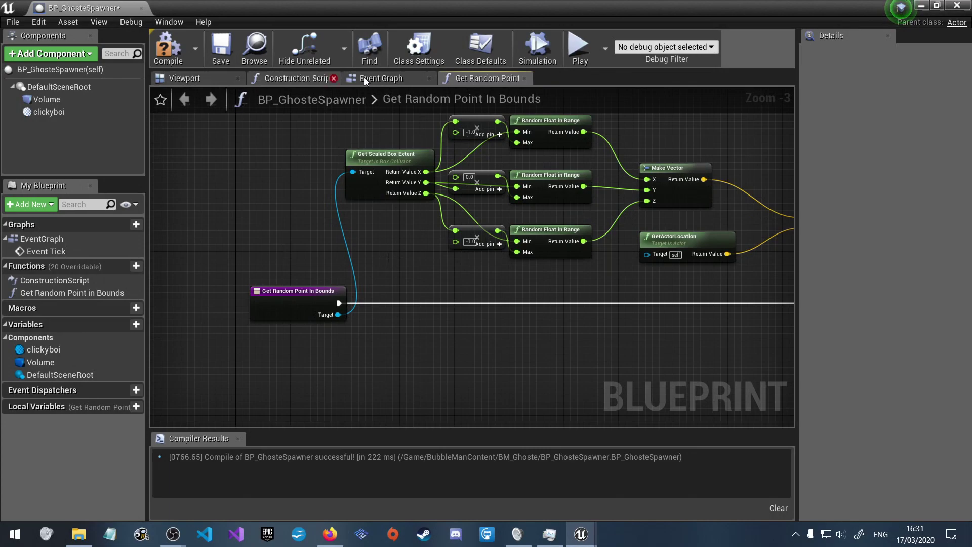
click(166, 49)
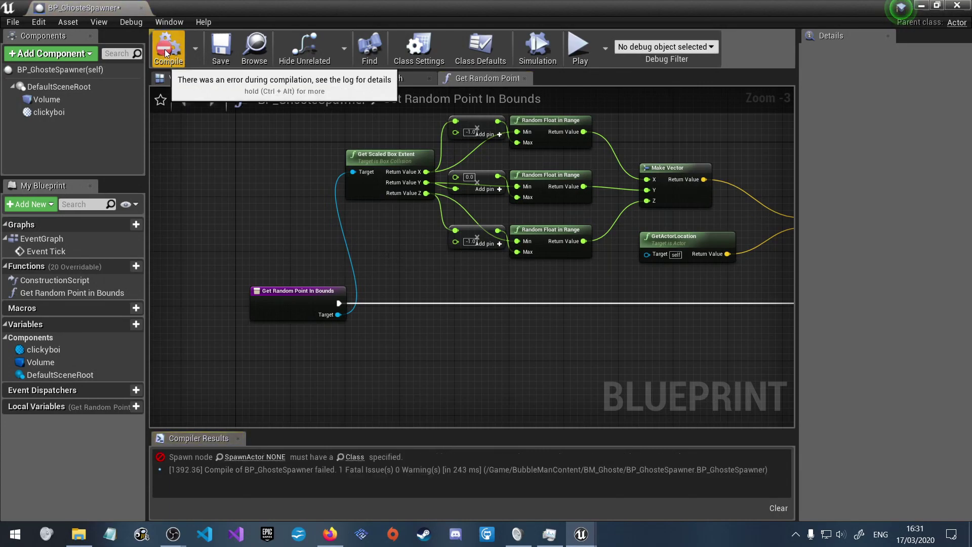
right_drag(492, 159, 463, 190)
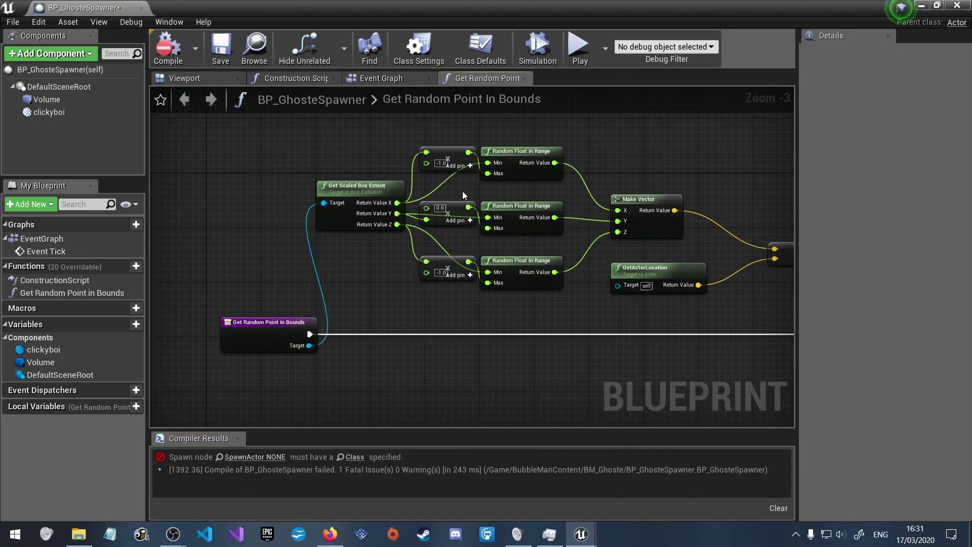
click(294, 78)
click(379, 79)
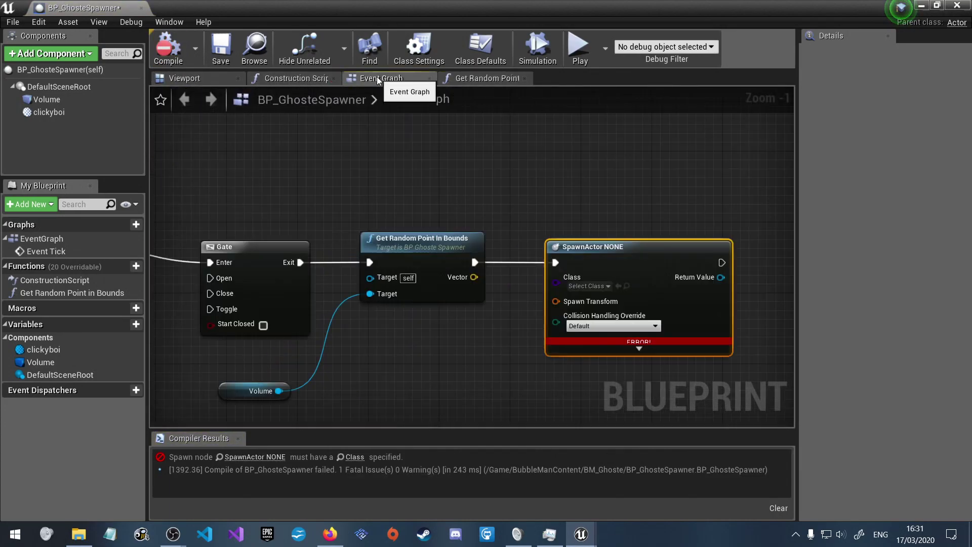
right_drag(526, 271, 574, 214)
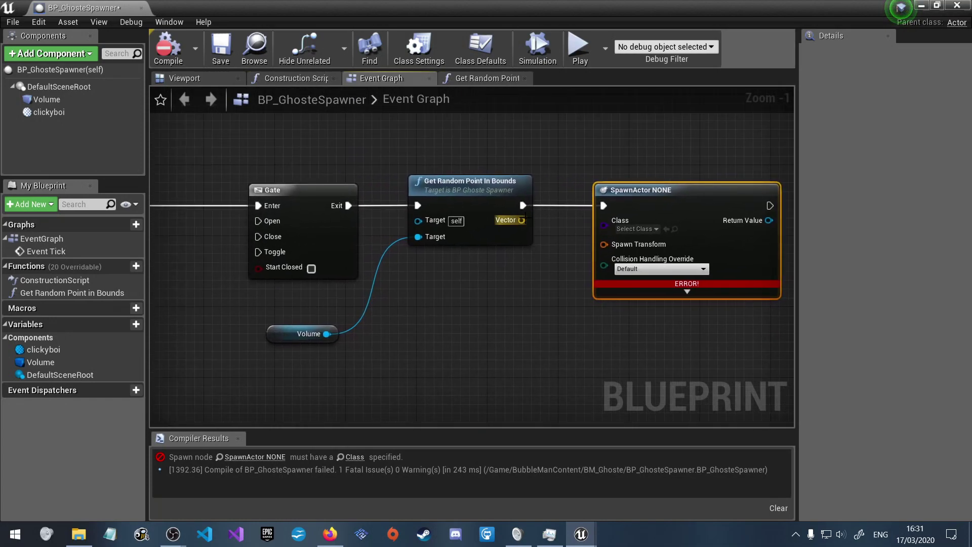
- Wire the random Vector into SpawnActor's Spawn Transform and place the conversion node between them
drag(522, 220, 603, 245)
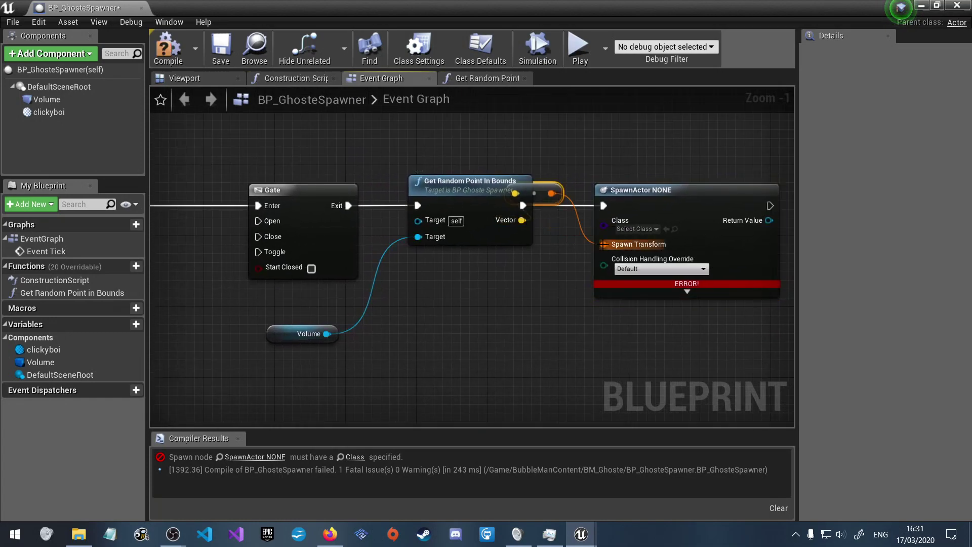
drag(636, 190, 697, 190)
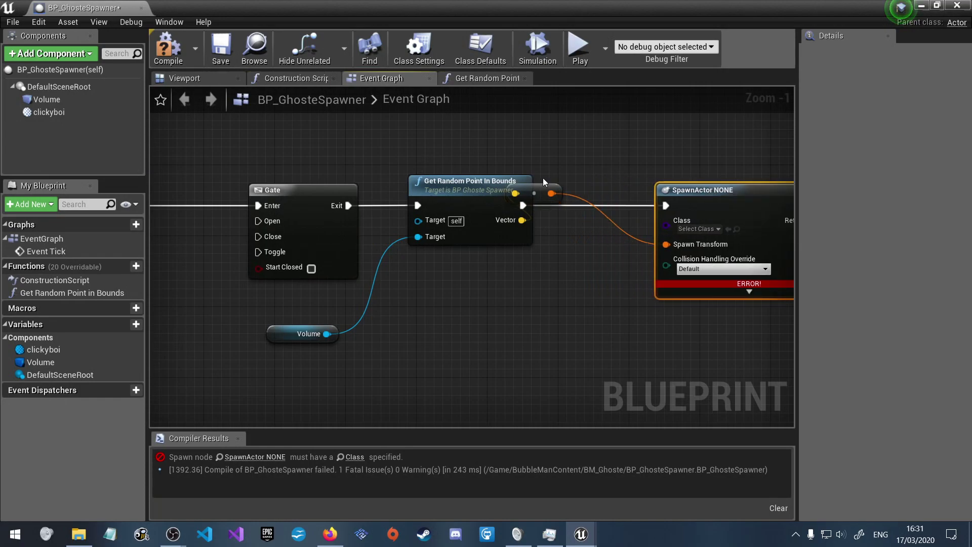
drag(540, 185, 600, 227)
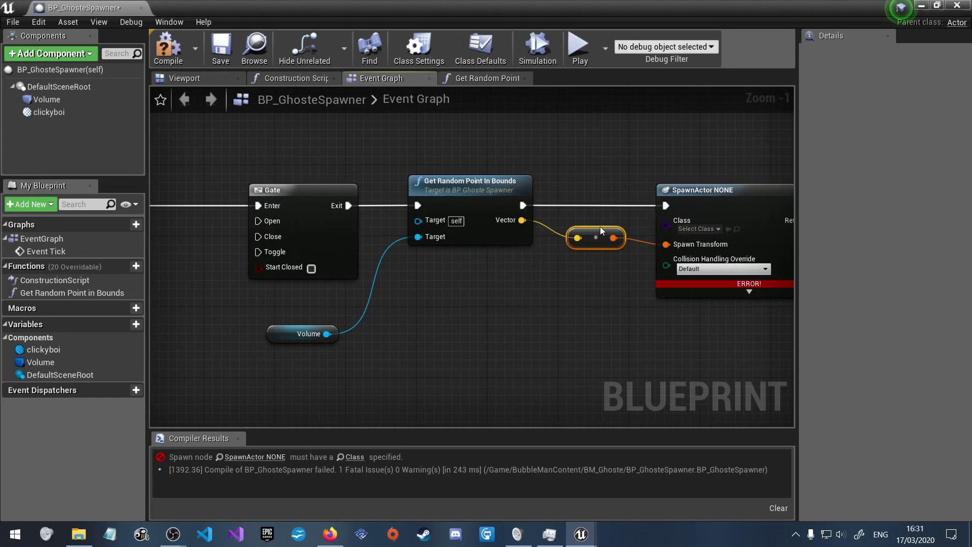
mouse_move(600, 227)
right_down()
mouse_move(609, 143)
mouse_move(583, 141)
right_up()
- Set SpawnActor's class to BP_BMGhoste, then compile and save the blueprint
click(582, 210)
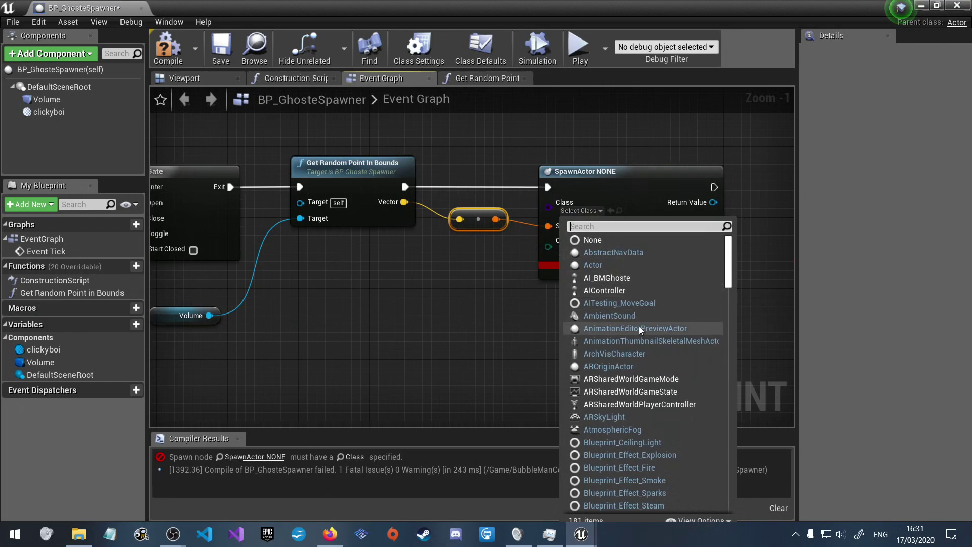
scroll(637, 393, down, 4)
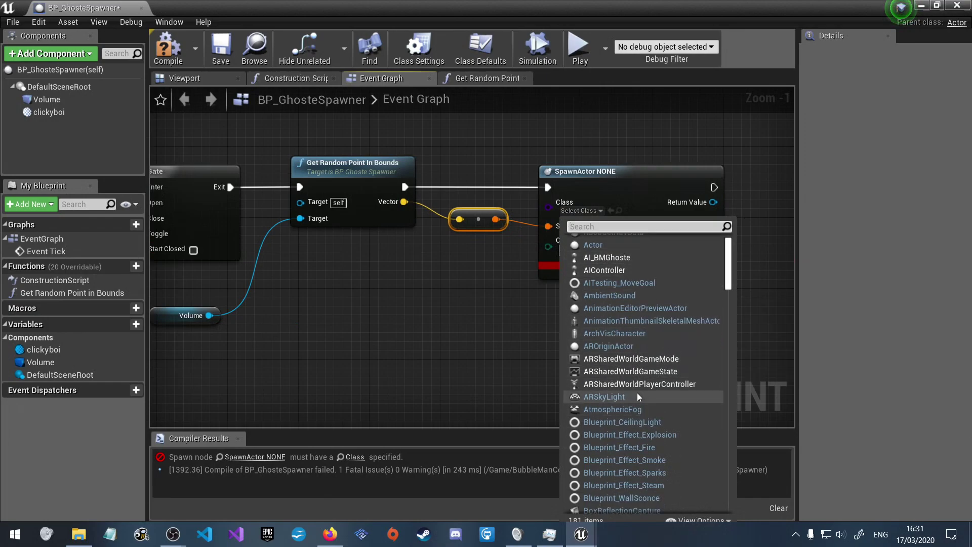
scroll(633, 388, down, 2)
scroll(655, 452, down, 2)
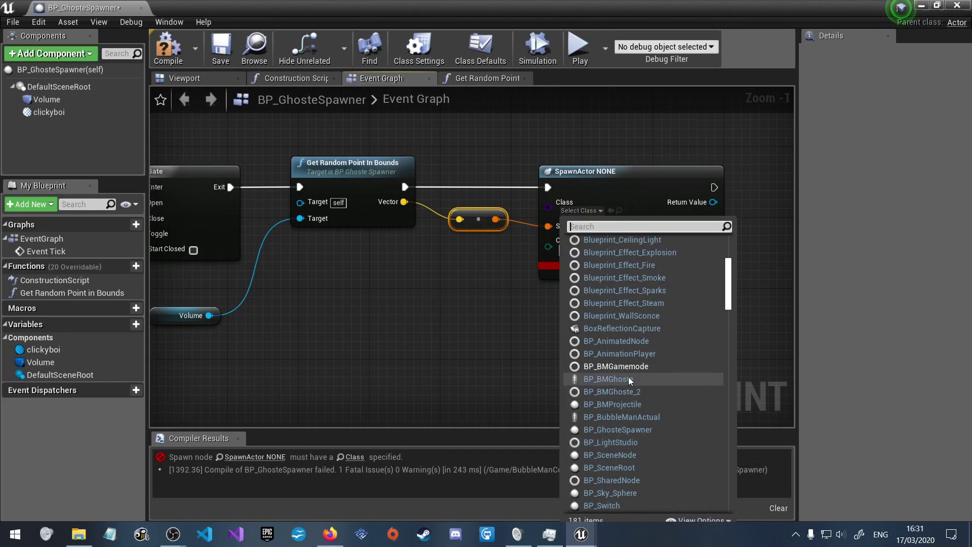
click(628, 377)
click(168, 48)
click(220, 48)
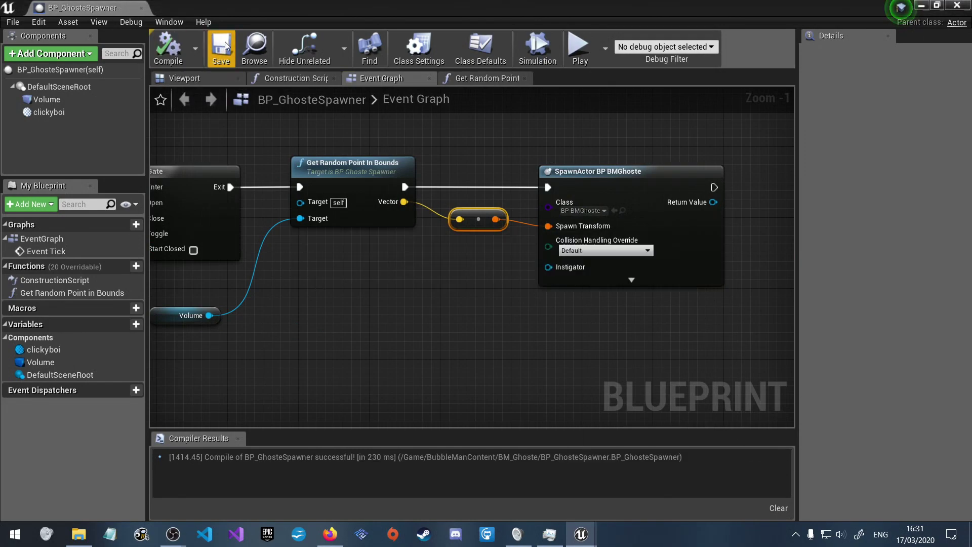
- Dock the blueprint editor beside the level editor and save the LV_BM_Default map
drag(86, 8, 185, 11)
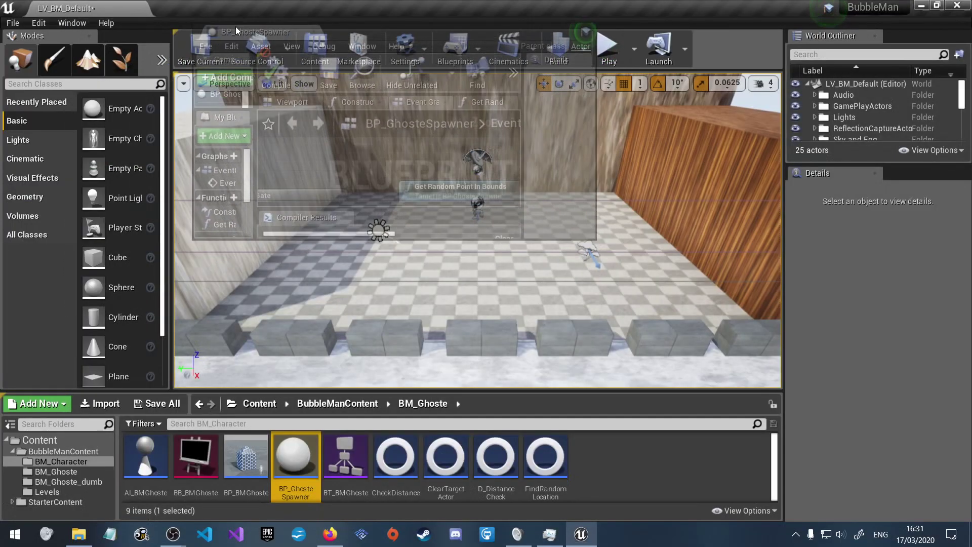
click(91, 9)
click(200, 49)
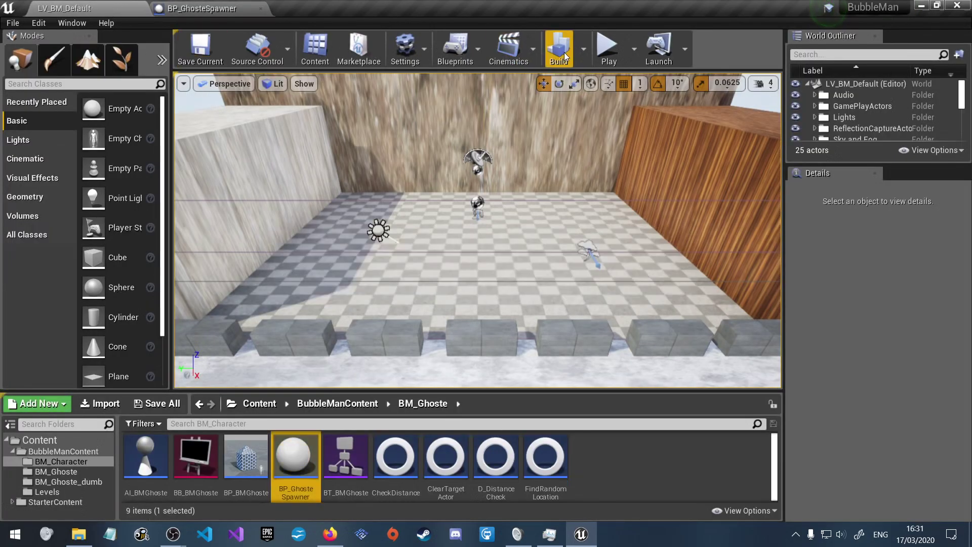
- Play-test the level, stop it, and go back to BP_GhosteSpawner's Event Graph
click(600, 51)
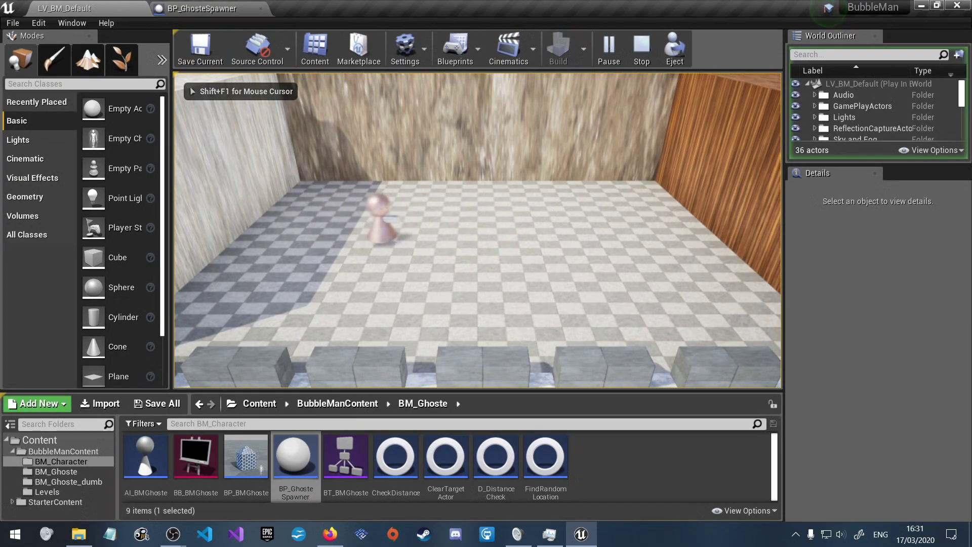
key(Escape)
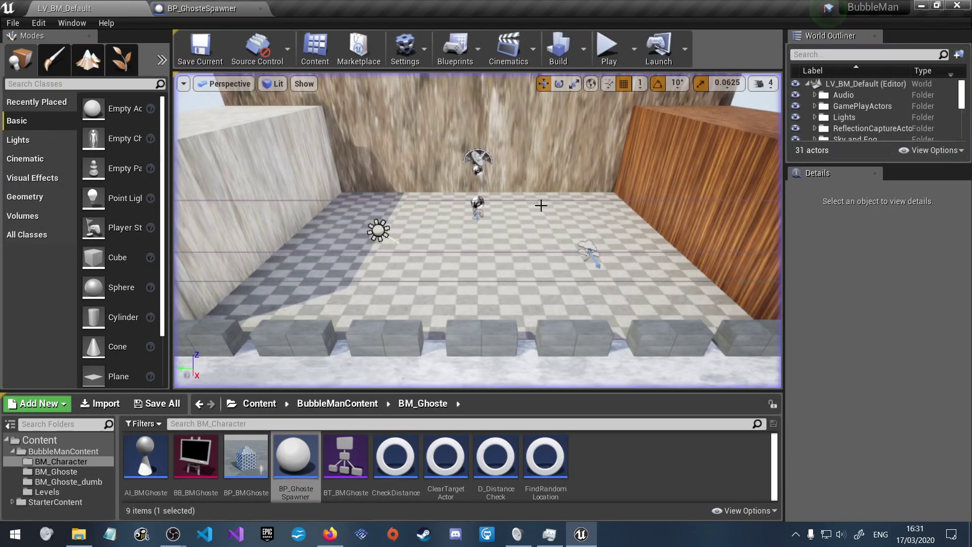
click(176, 6)
right_drag(354, 324, 582, 329)
- Delete the Gate node that follows Event Tick
scroll(567, 323, down, 2)
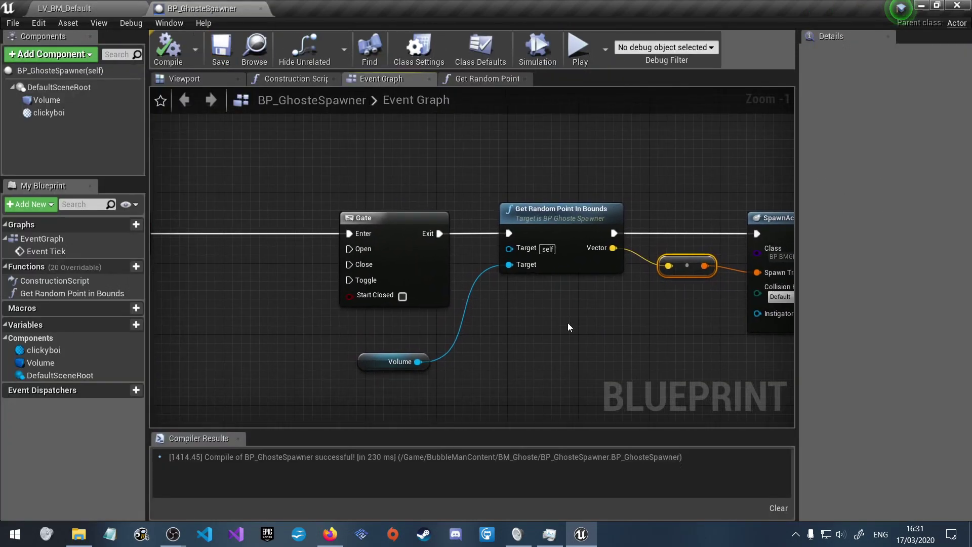
scroll(524, 329, up, 3)
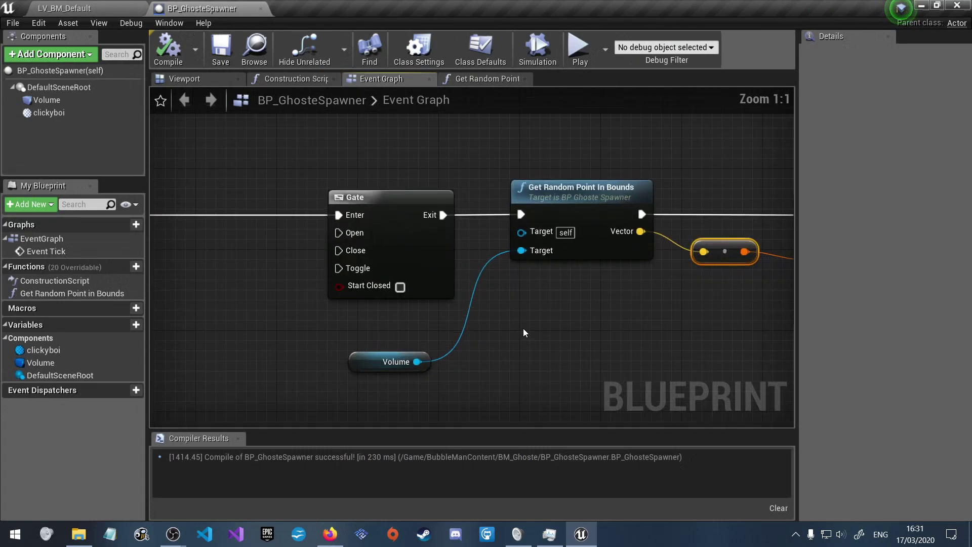
scroll(523, 332, down, 6)
scroll(524, 333, up, 6)
right_drag(523, 329, 646, 338)
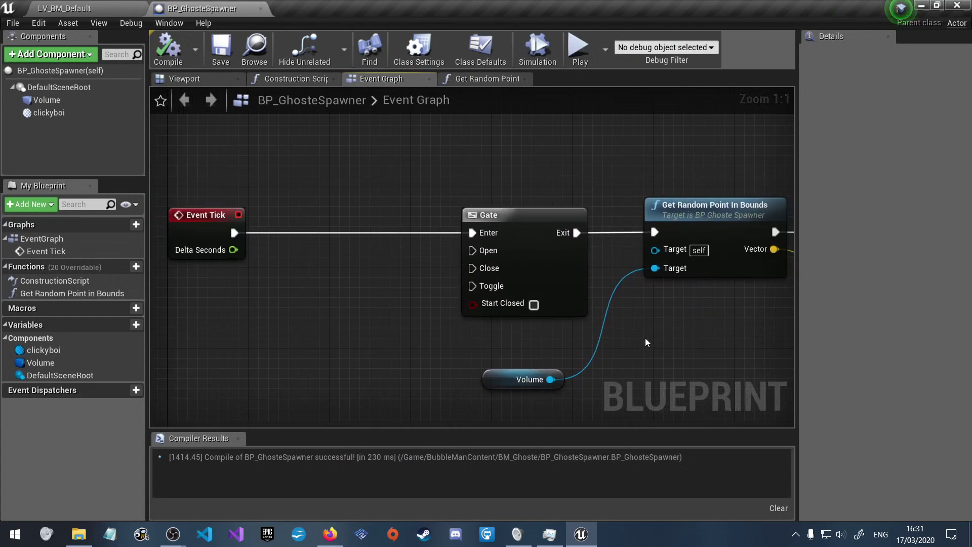
scroll(626, 347, down, 3)
click(527, 304)
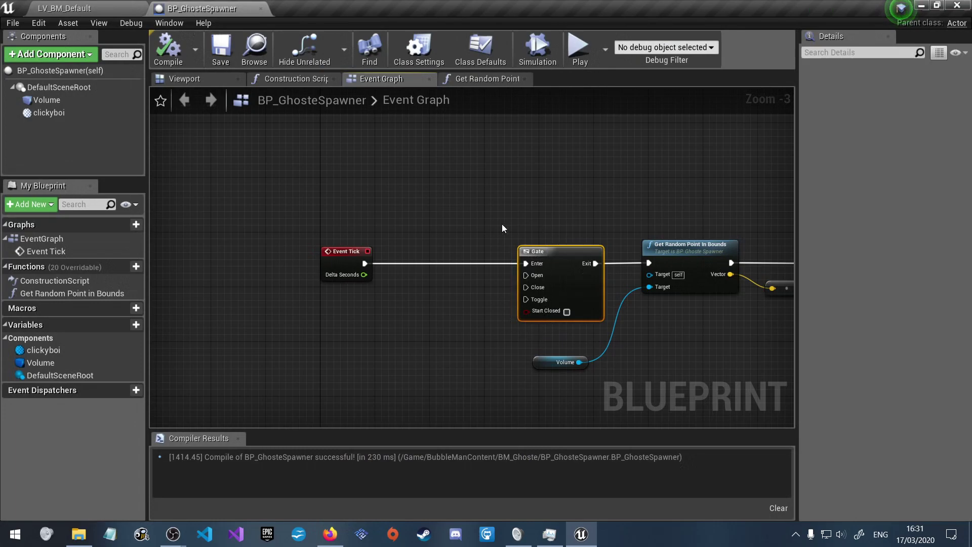
key(Delete)
- Add a Branch node from Event Tick's execution output and position it beside Event Tick
mouse_move(365, 263)
mouse_down()
mouse_move(594, 275)
mouse_move(435, 263)
mouse_up()
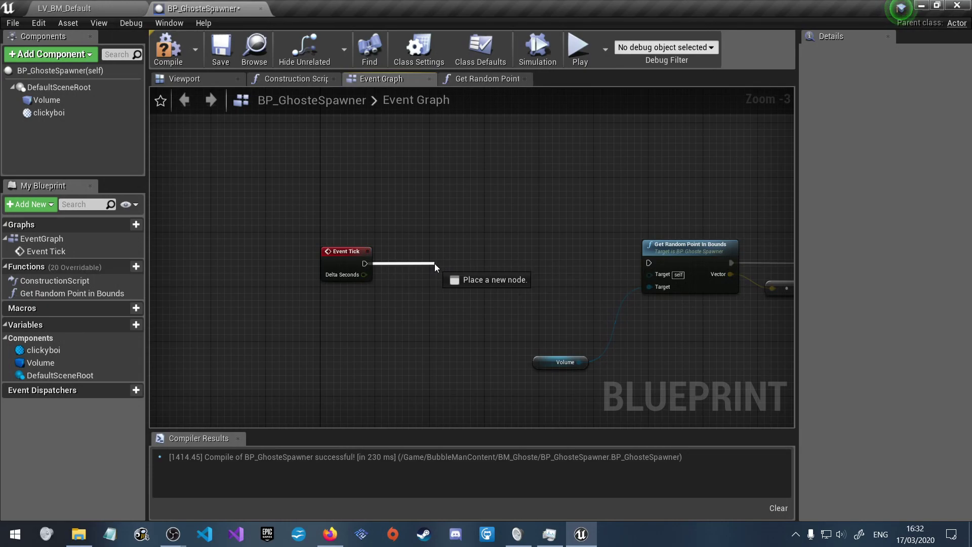
drag(435, 264, 433, 263)
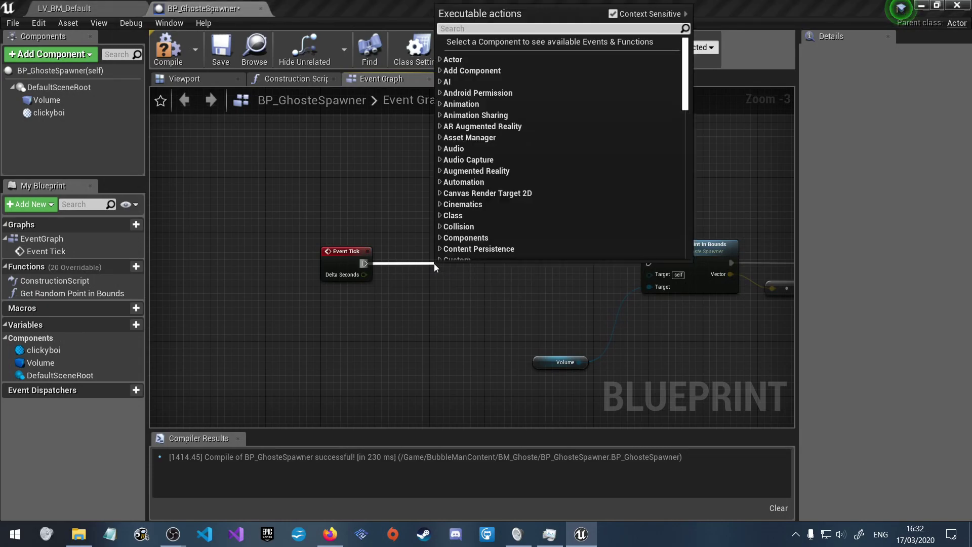
text(branch)
key(Return)
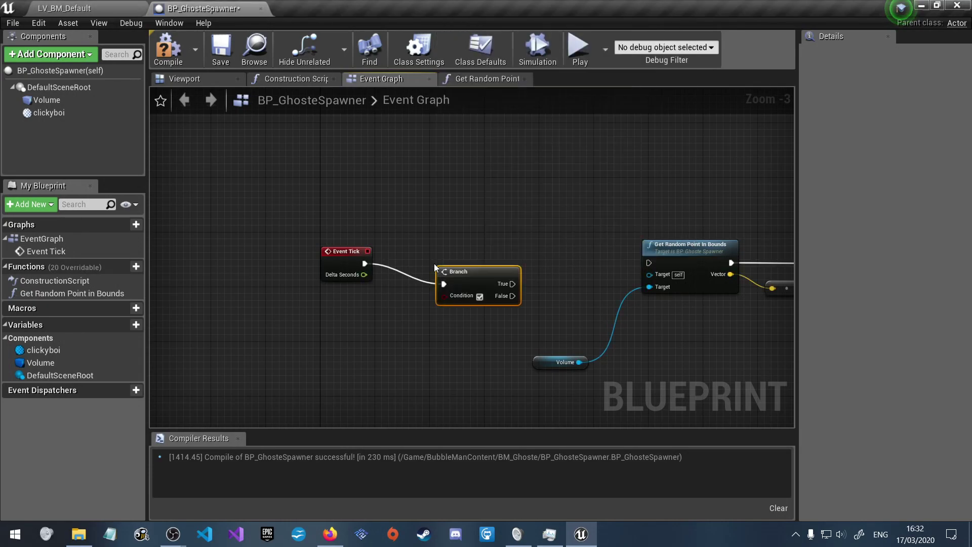
drag(483, 275, 490, 256)
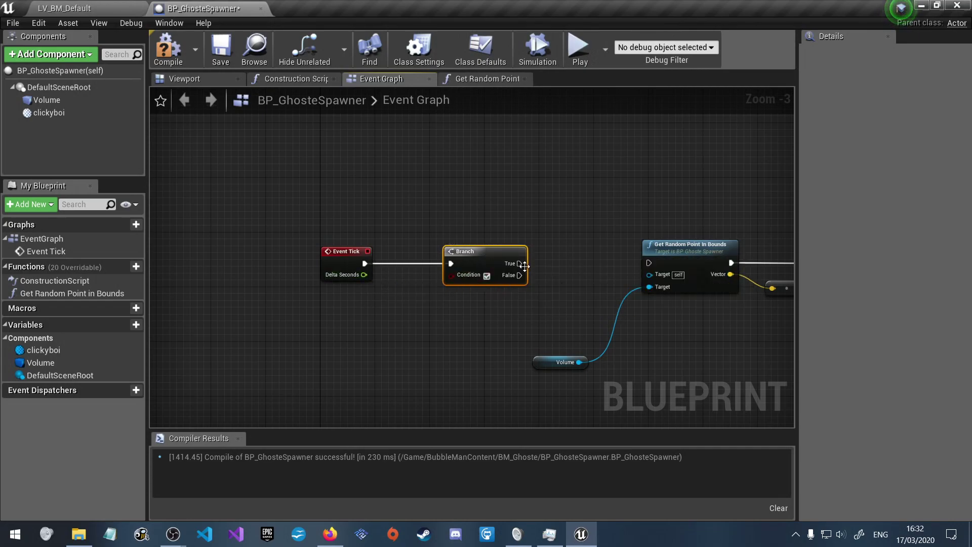
drag(495, 257, 447, 257)
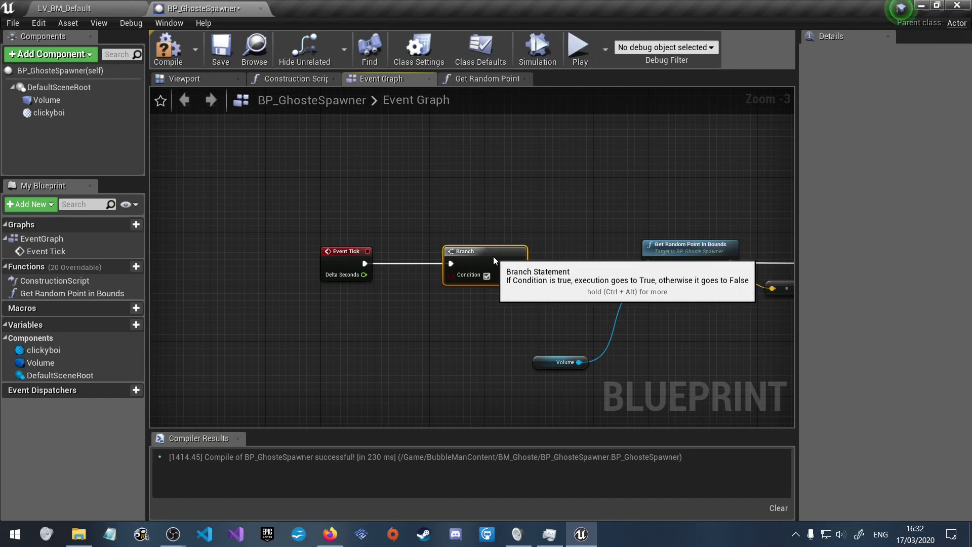
right_drag(556, 248, 556, 217)
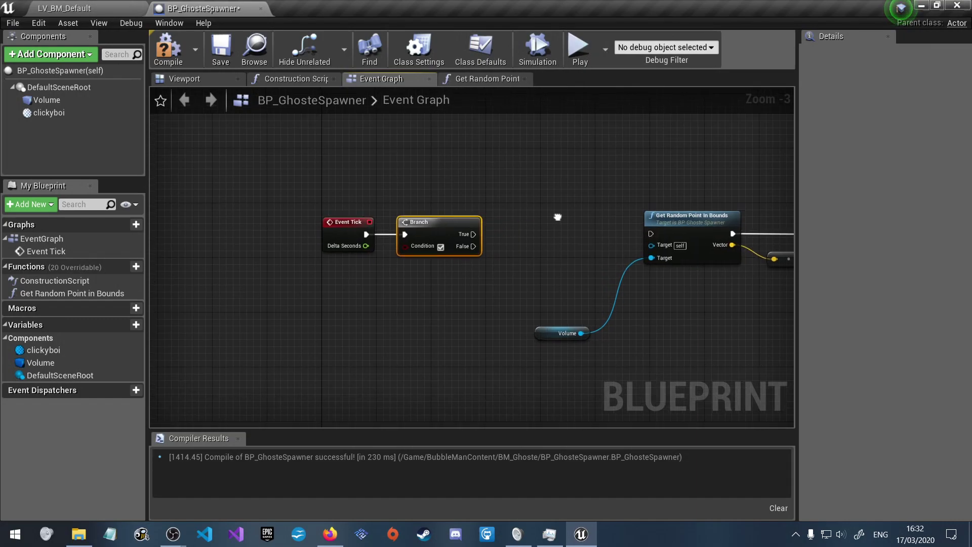
- Create a new Float variable named Time
click(135, 325)
text(Time)
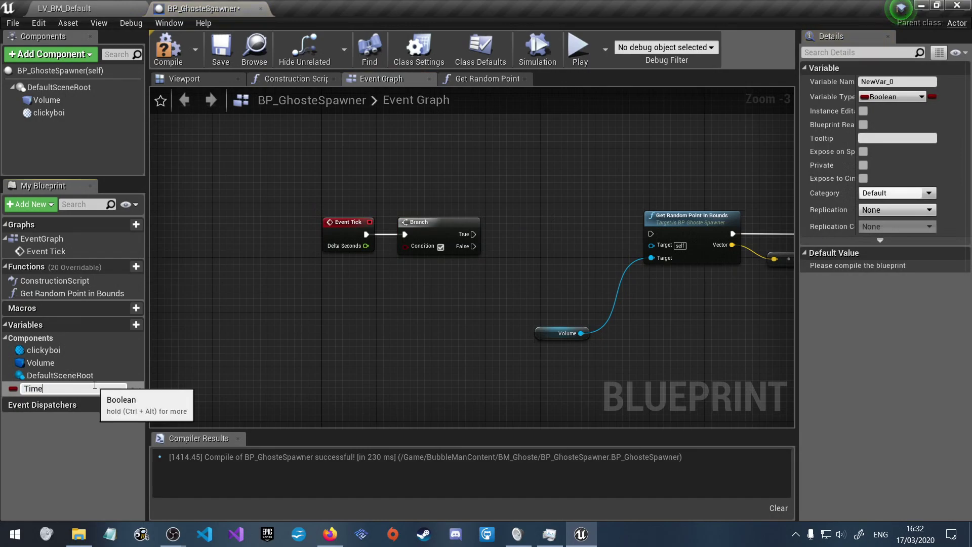
key(Return)
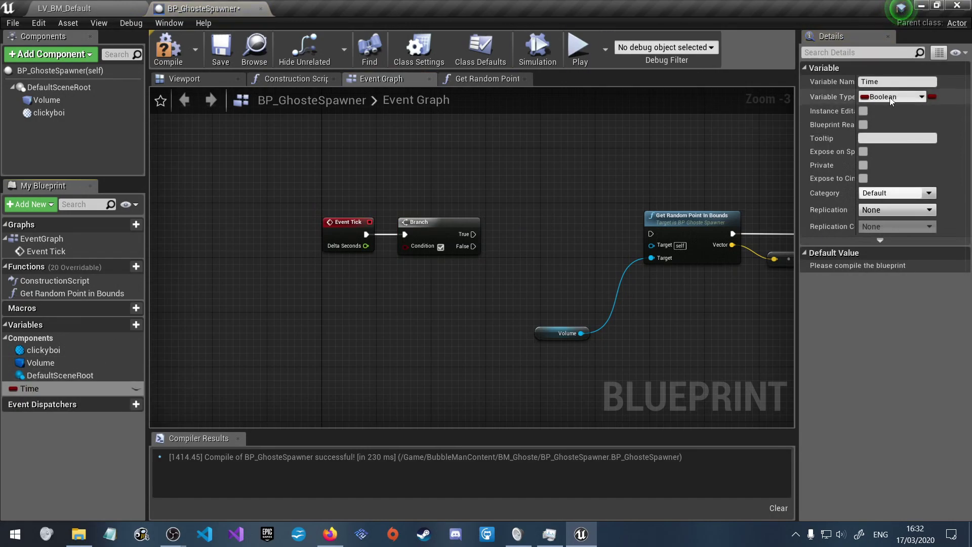
click(907, 94)
click(797, 175)
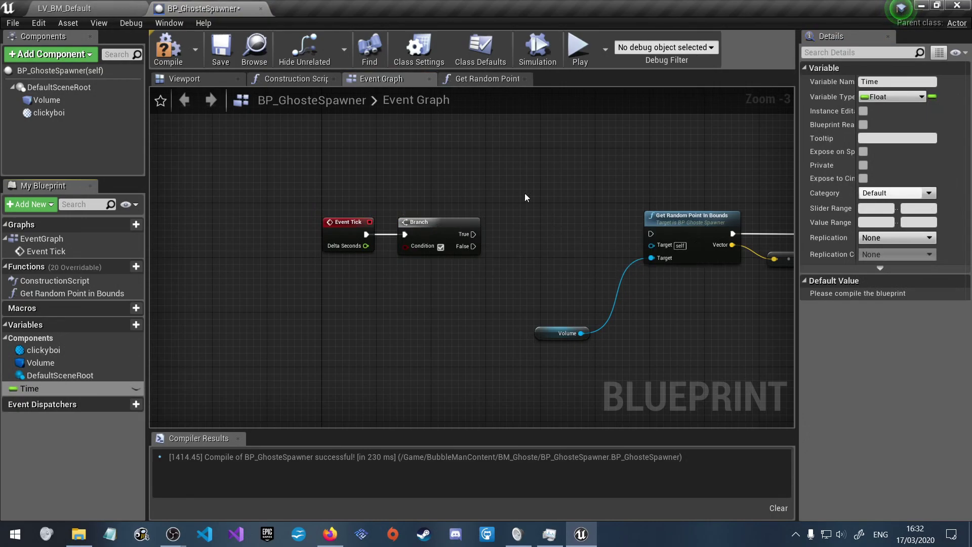
- Place a Get Time node in the graph below Event Tick
right_drag(523, 197, 518, 135)
right_click(518, 135)
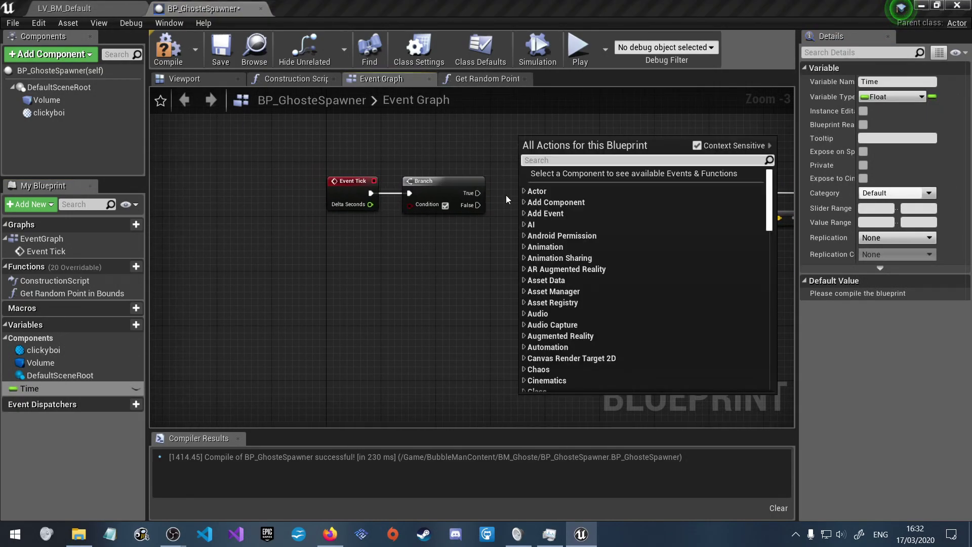
right_click(487, 162)
right_click(413, 289)
click(349, 262)
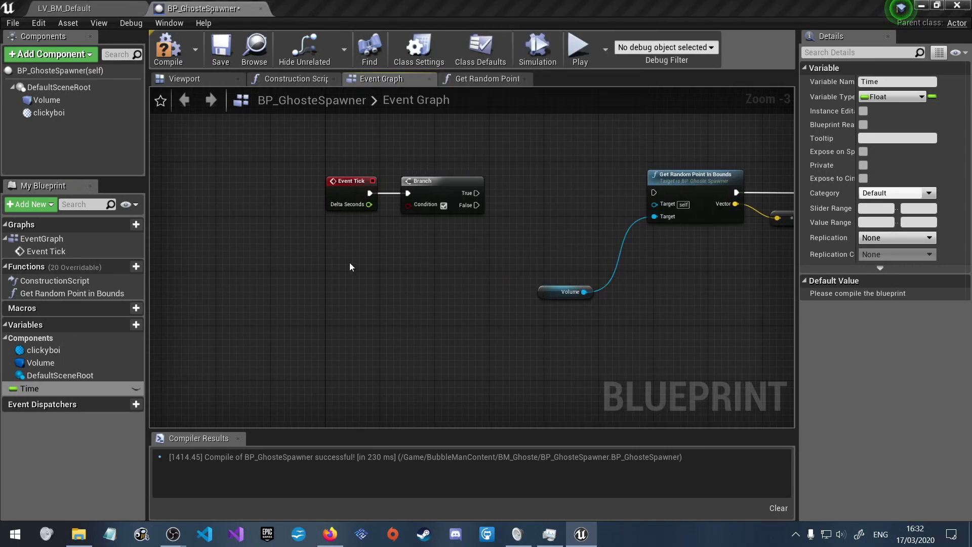
right_click(349, 262)
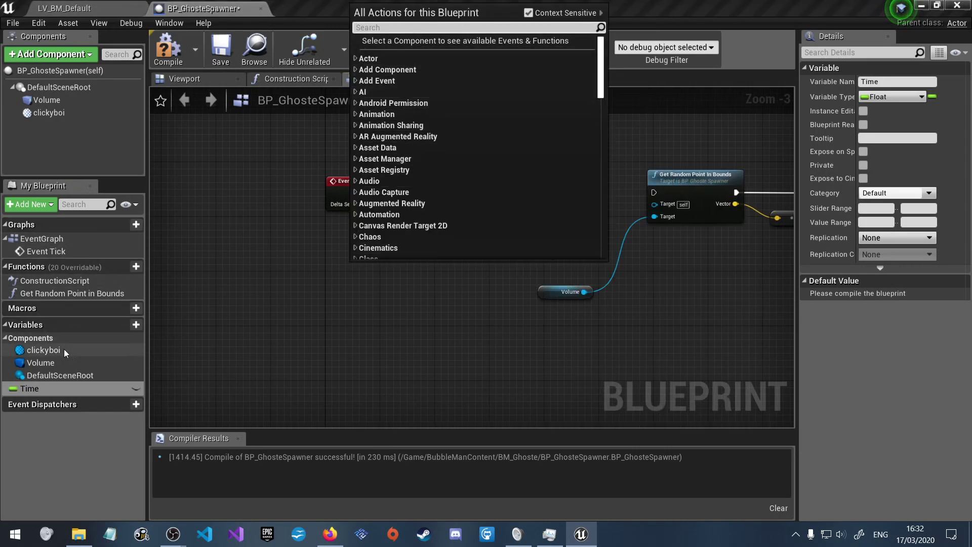
drag(49, 386, 351, 241)
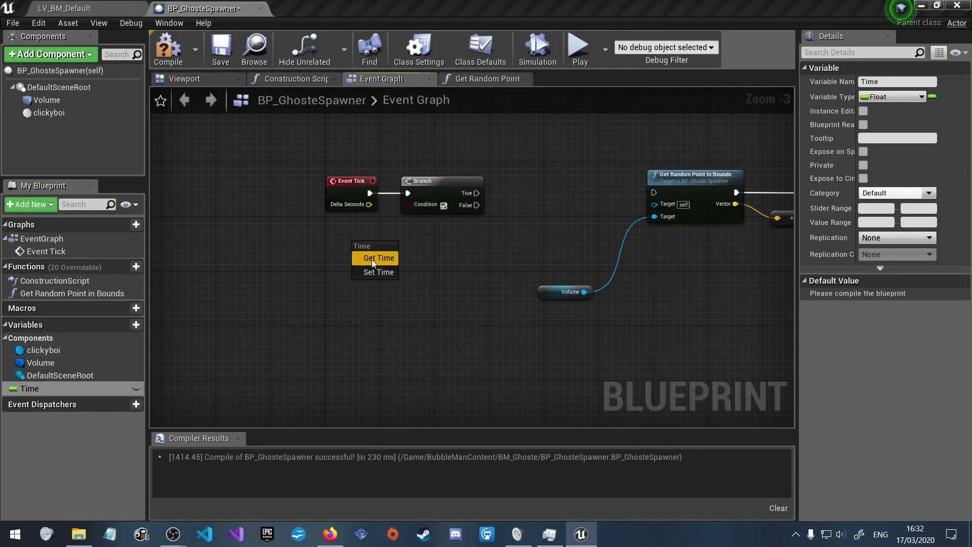
click(372, 259)
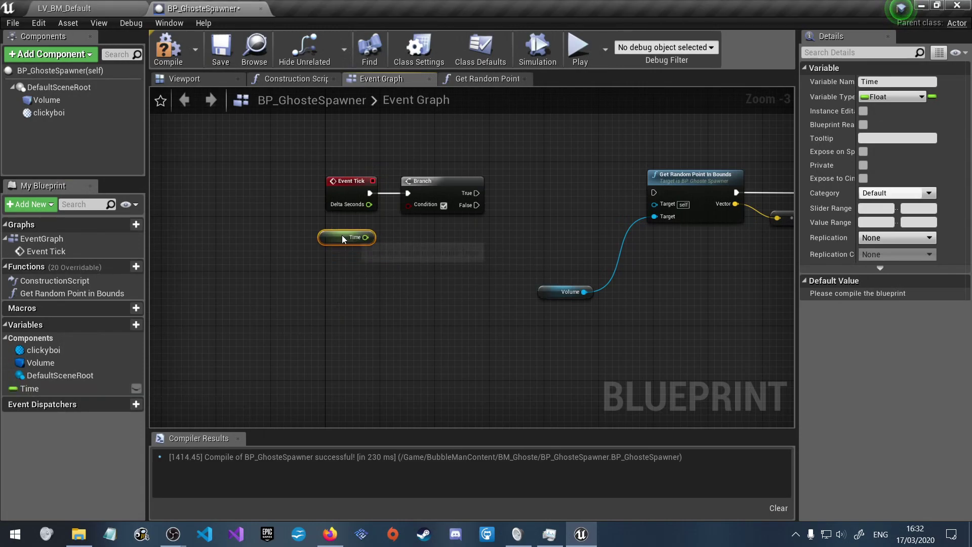
- Search the action list for >= and place a float >= float node beside the Time getter
drag(343, 239, 336, 273)
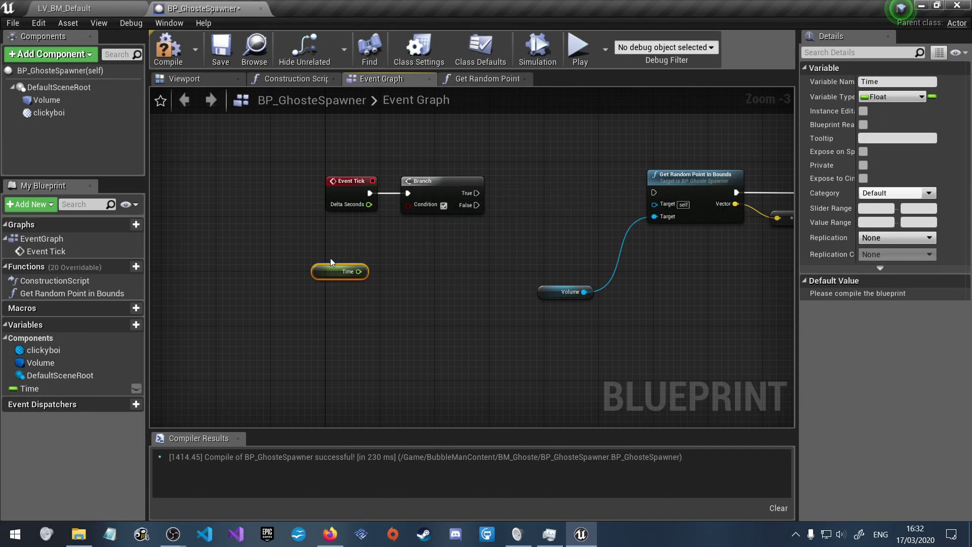
right_click(384, 254)
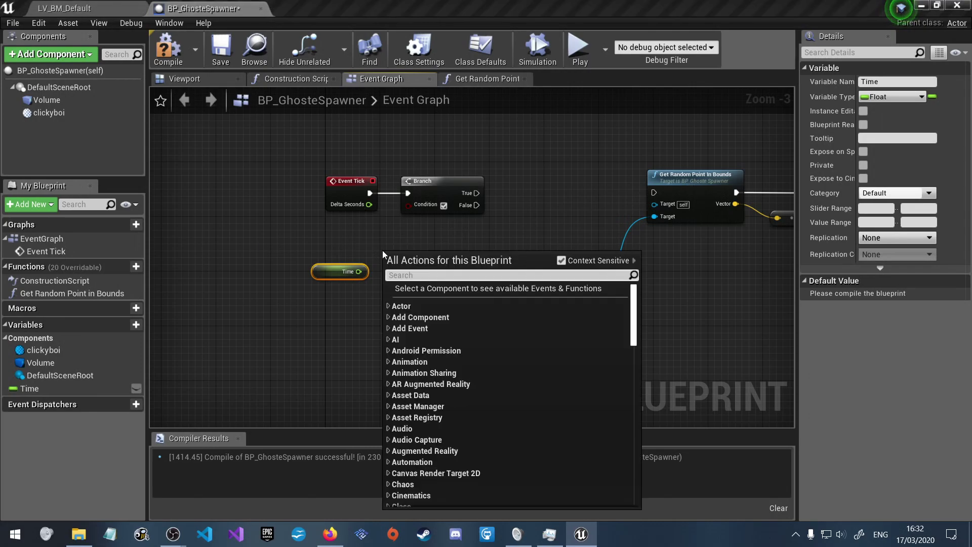
text(=)
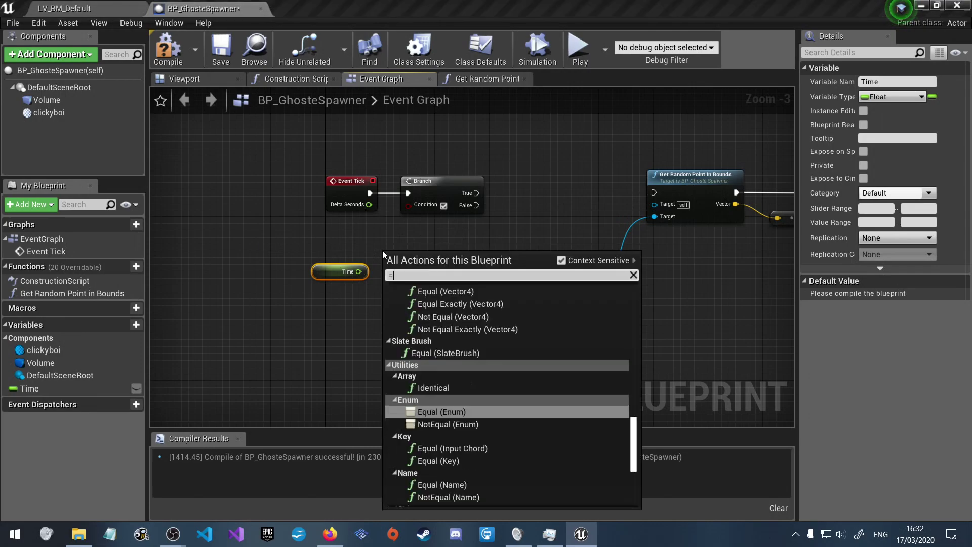
key(BackSpace)
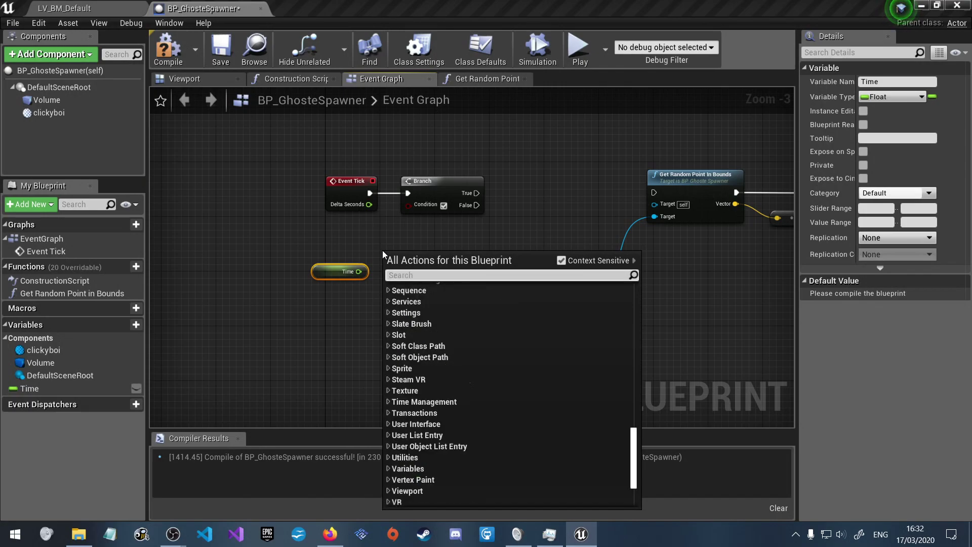
text(=)
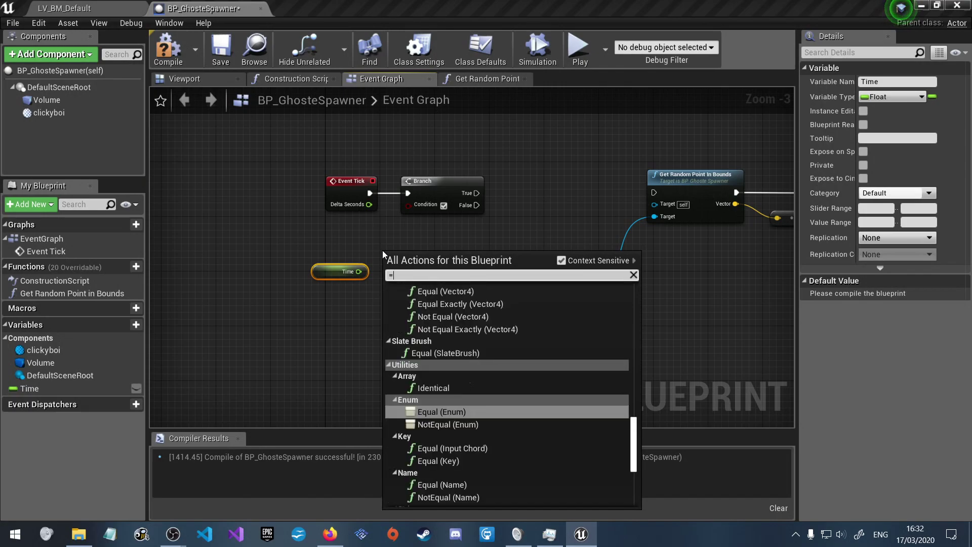
text(>)
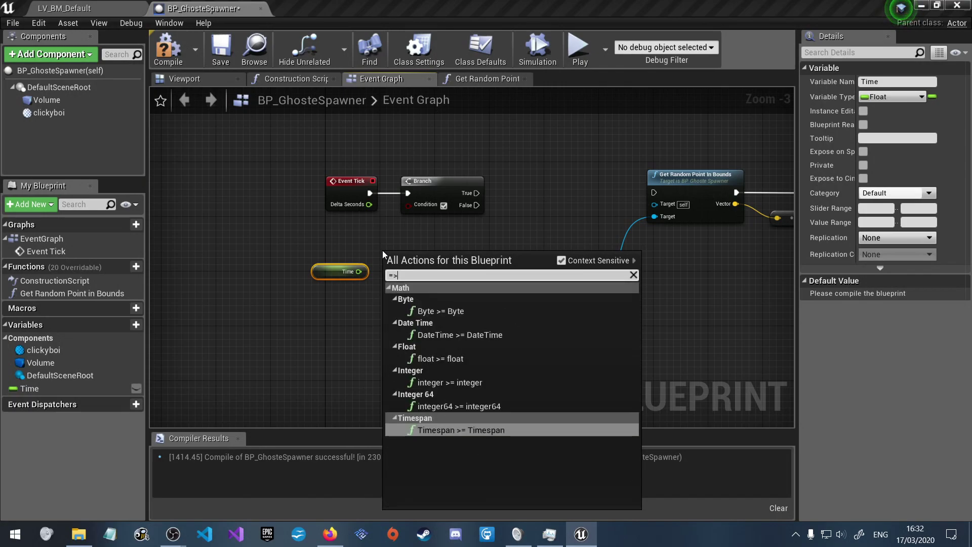
key(BackSpace)
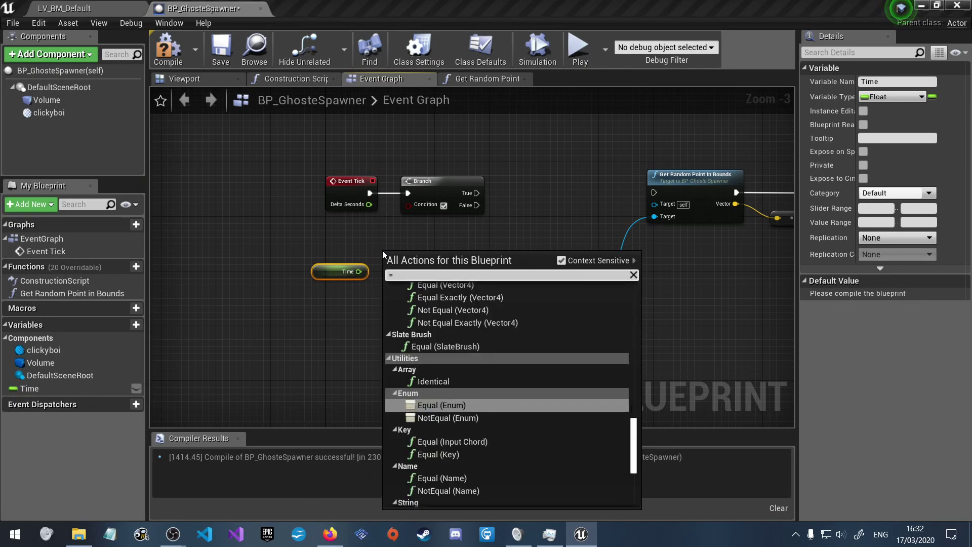
text(>)
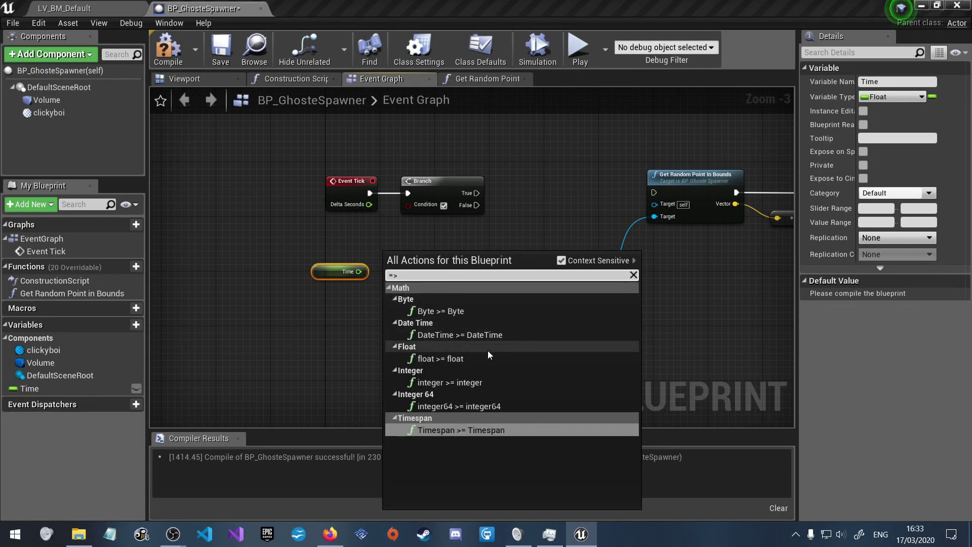
click(472, 359)
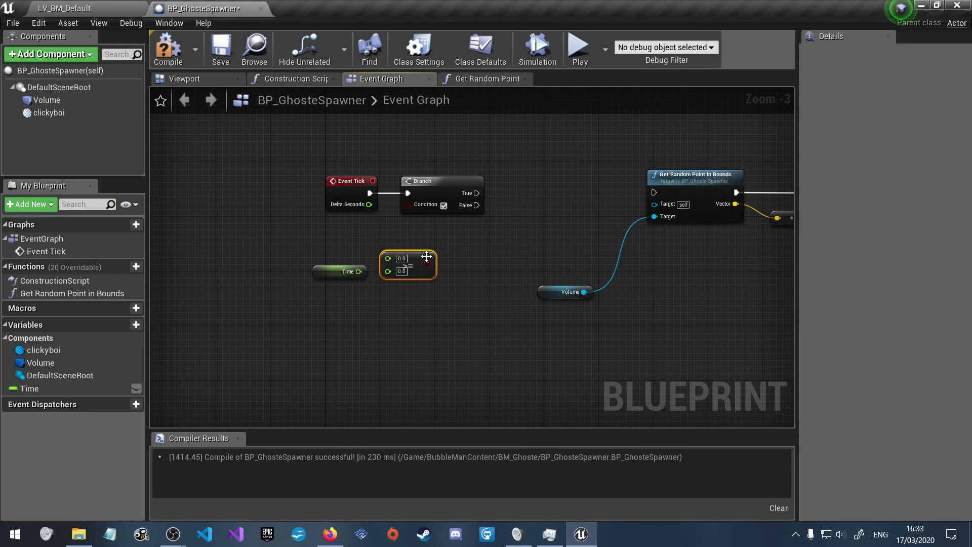
- Arrange the >= comparison beside the Branch, with Time and Event Tick nearby, and remove its Delta Seconds link
drag(424, 254, 446, 254)
mouse_move(369, 204)
mouse_down()
mouse_move(408, 267)
mouse_move(412, 208)
mouse_up()
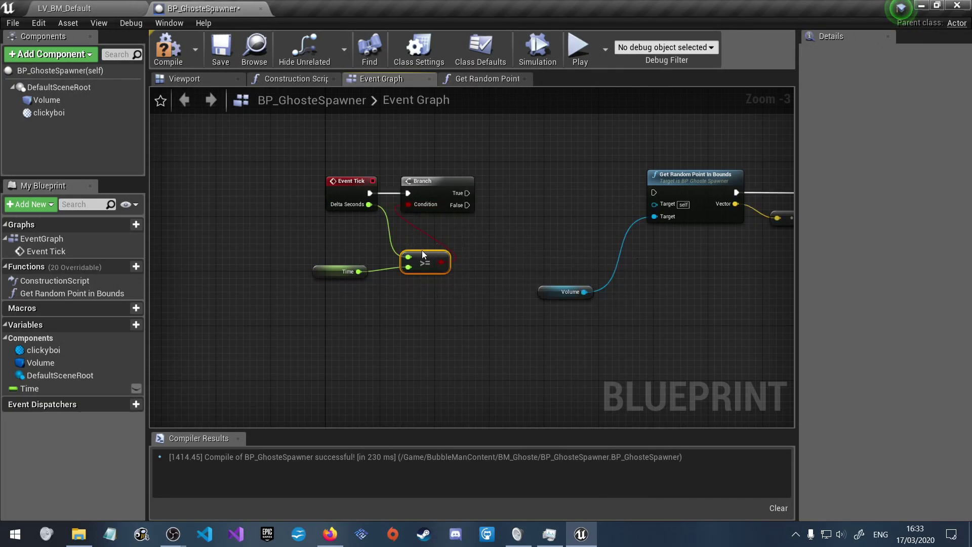
drag(427, 254, 400, 227)
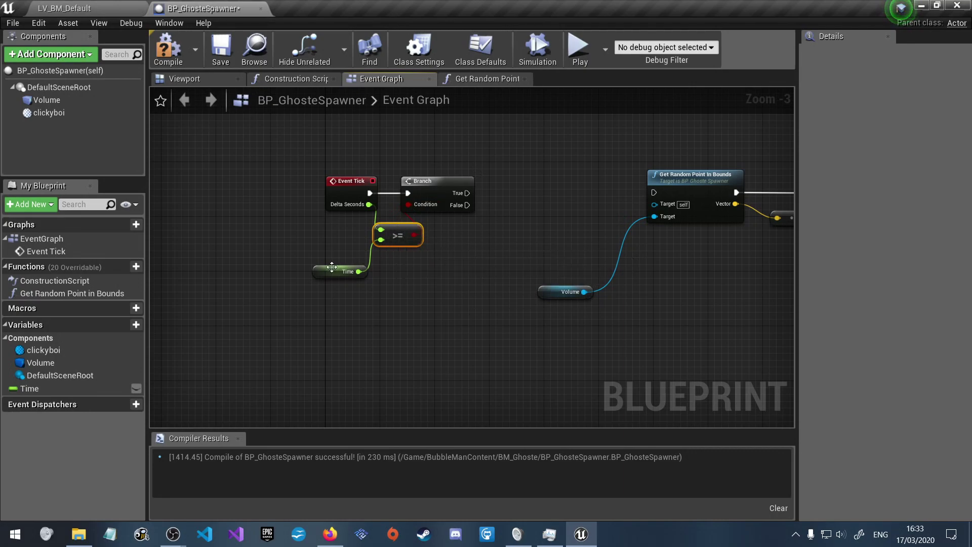
mouse_move(329, 274)
mouse_down()
mouse_move(300, 239)
mouse_move(272, 244)
mouse_up()
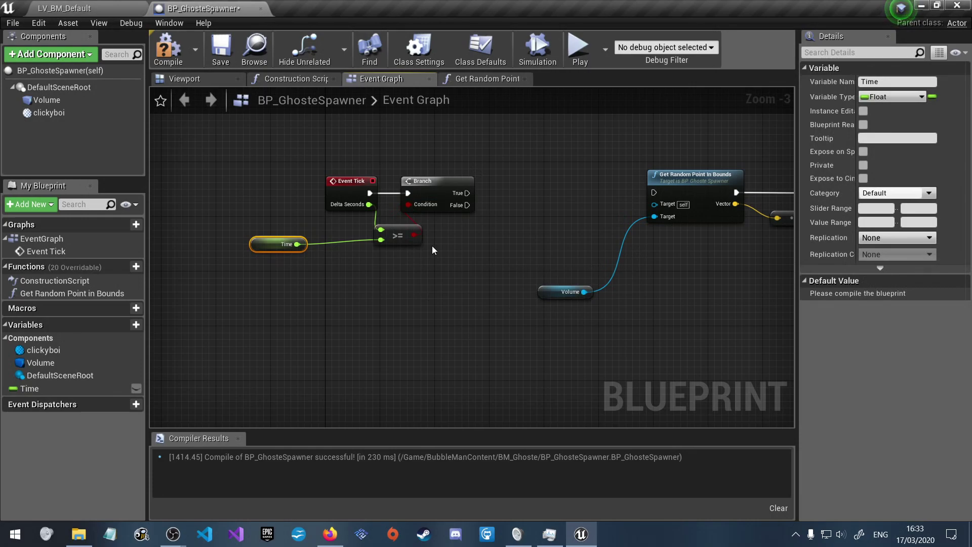
drag(354, 181, 333, 181)
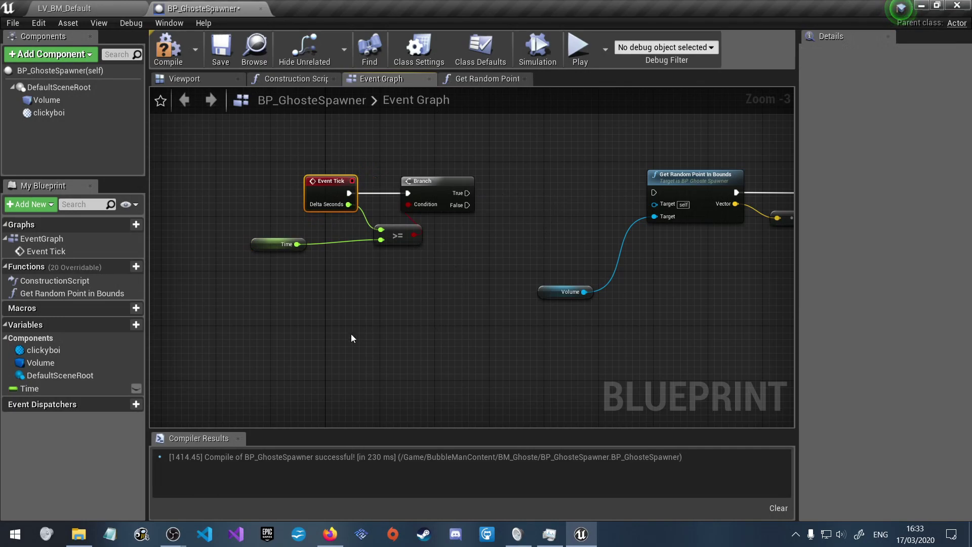
click(367, 219)
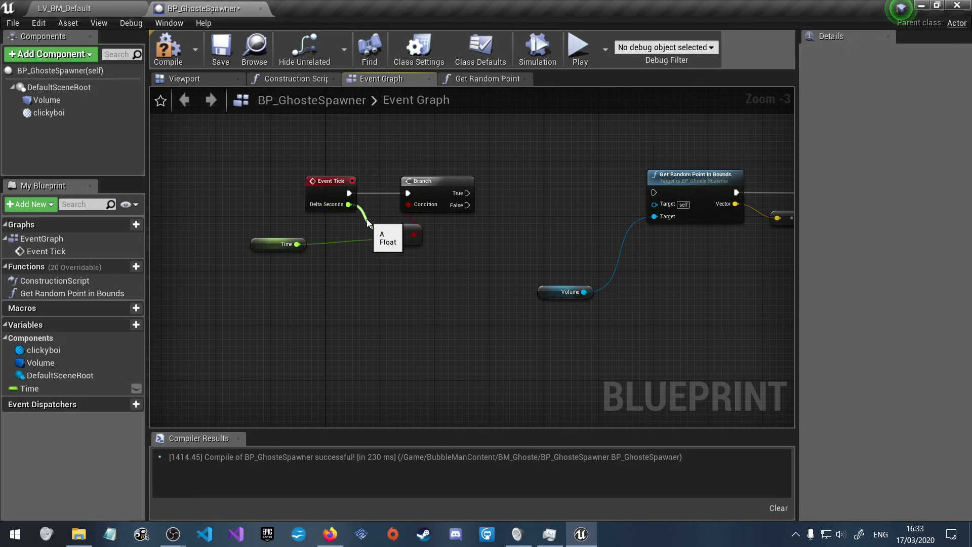
drag(367, 219, 366, 218)
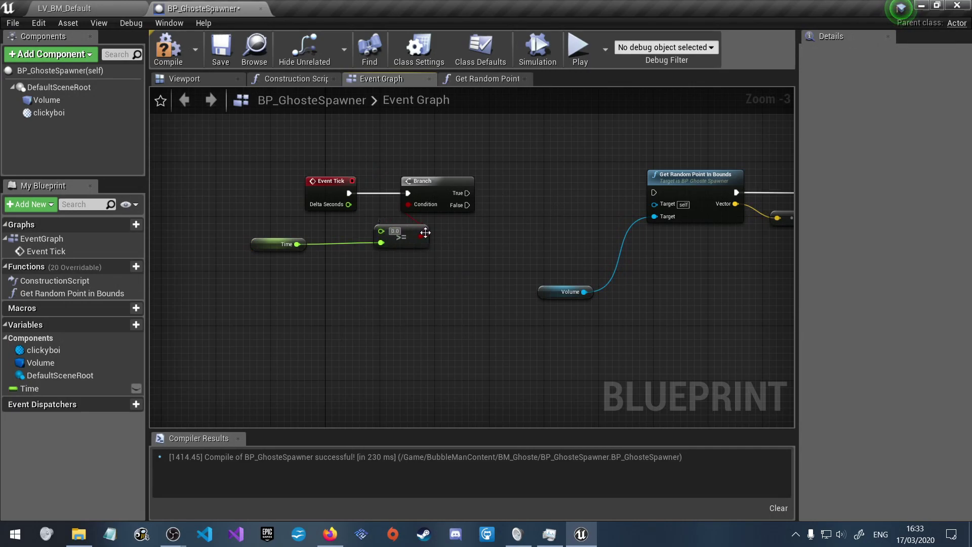
- Set the comparison threshold B to 2.0 and wire Time into its A input
text(1)
text(2)
key(Return)
drag(297, 244, 381, 230)
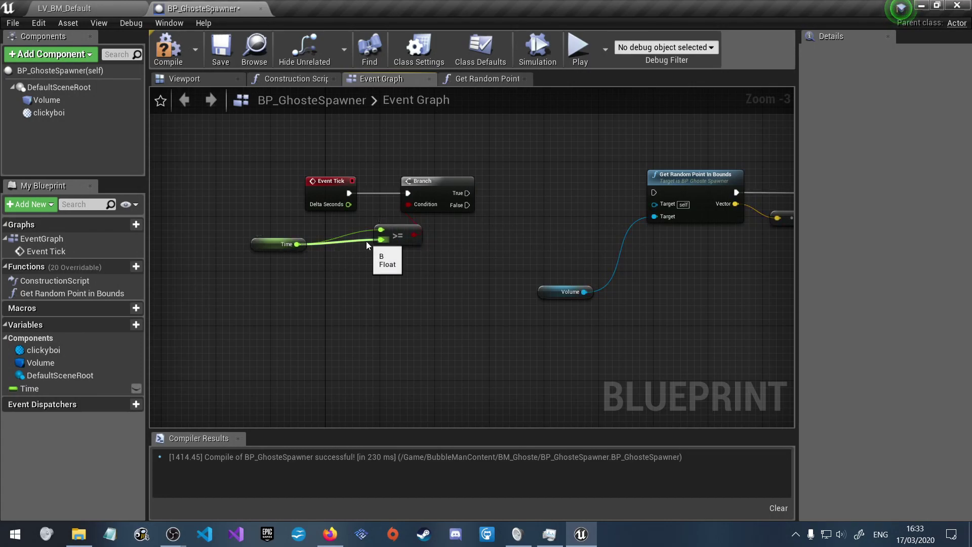
alt+click(366, 243)
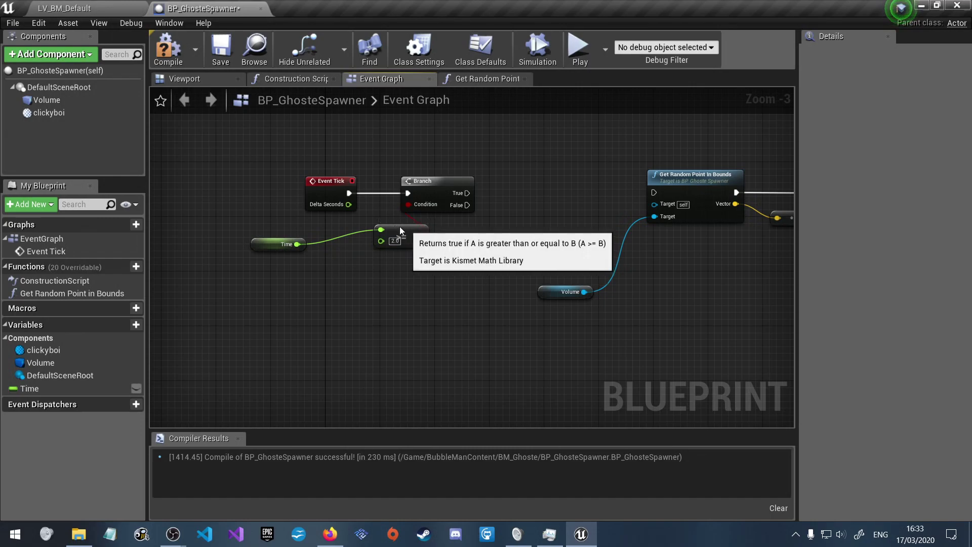
drag(383, 226, 355, 226)
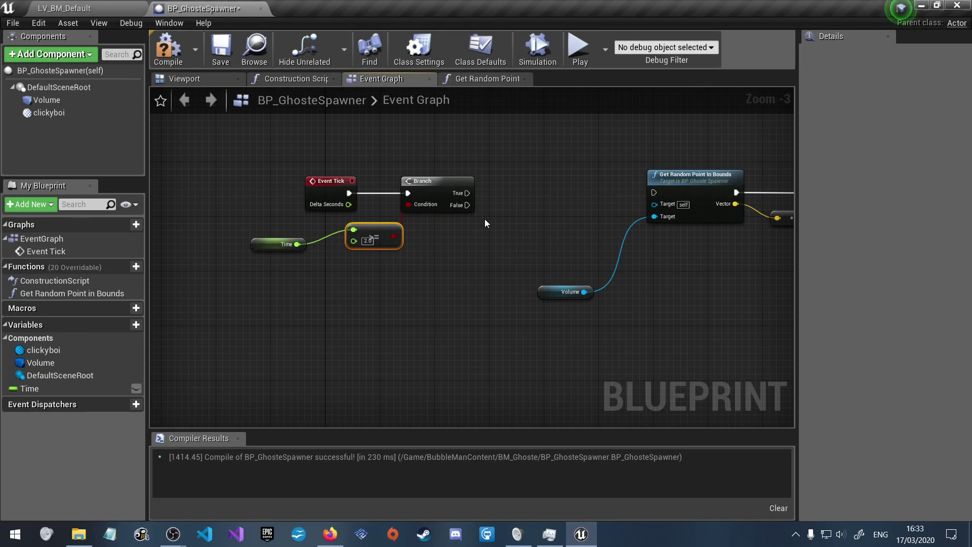
- Link the Branch True output to Get Random Point In Bounds
drag(467, 193, 652, 193)
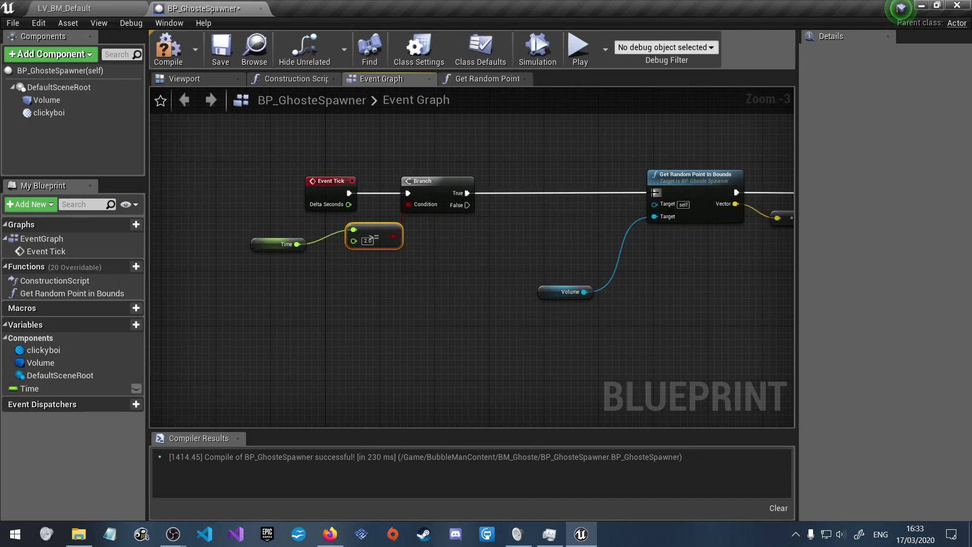
right_drag(724, 284, 708, 270)
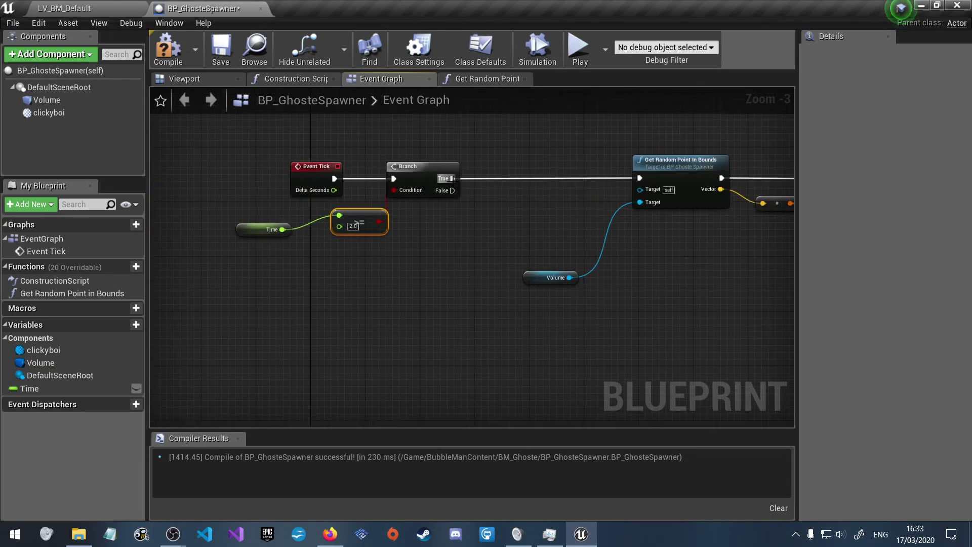
drag(452, 191, 478, 221)
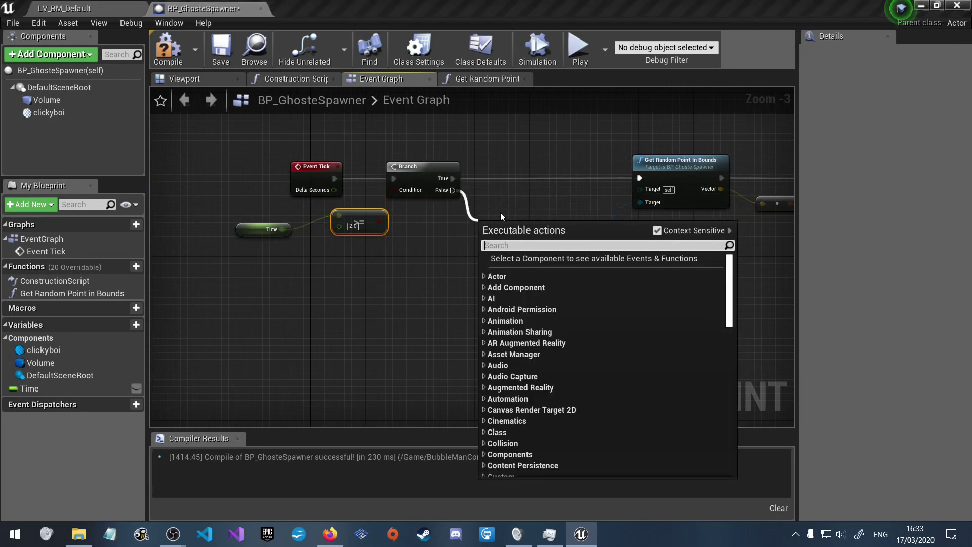
- Add a SET Time node on the Branch False path, placed beside the Branch
text(float)
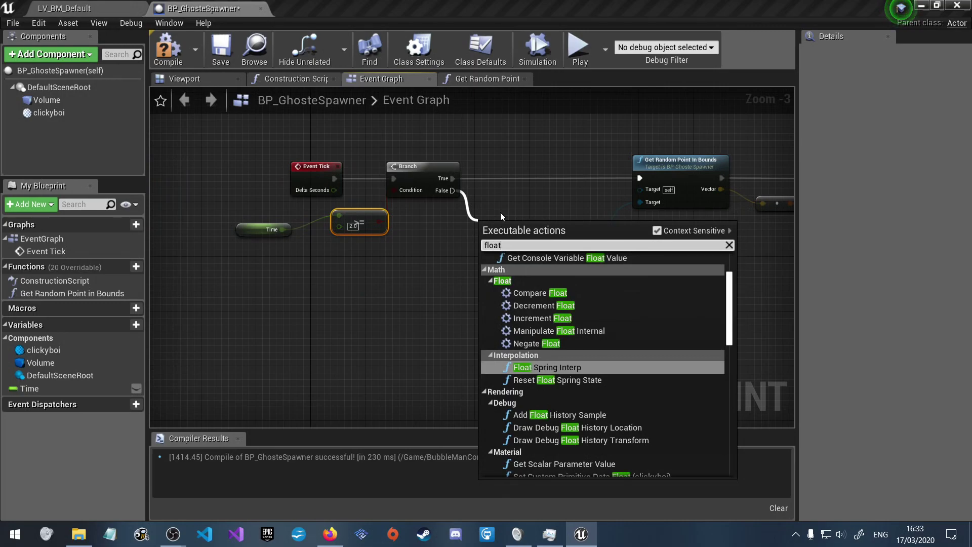
key(BackSpace)
key(BackSpace)
key(BackSpace)
key(BackSpace)
text(set time)
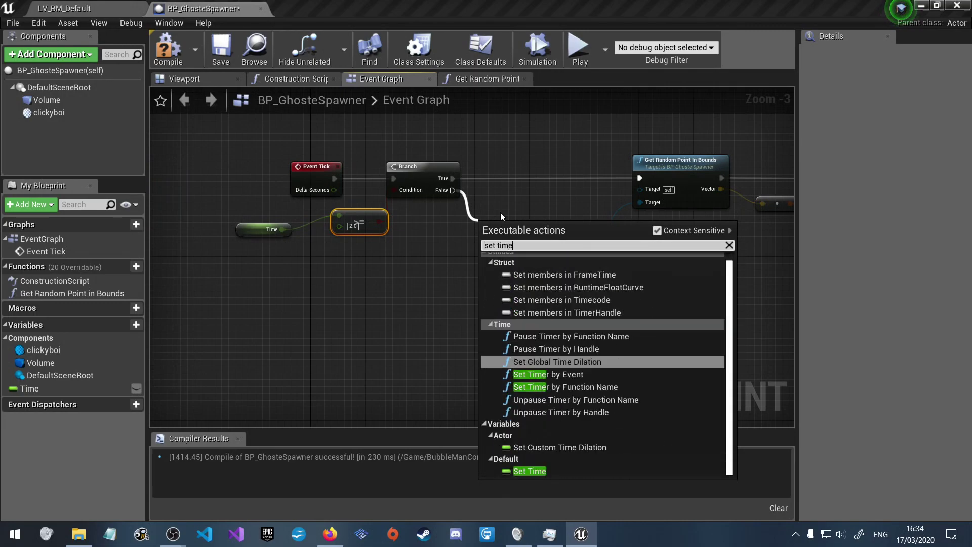
click(547, 472)
drag(520, 245, 534, 210)
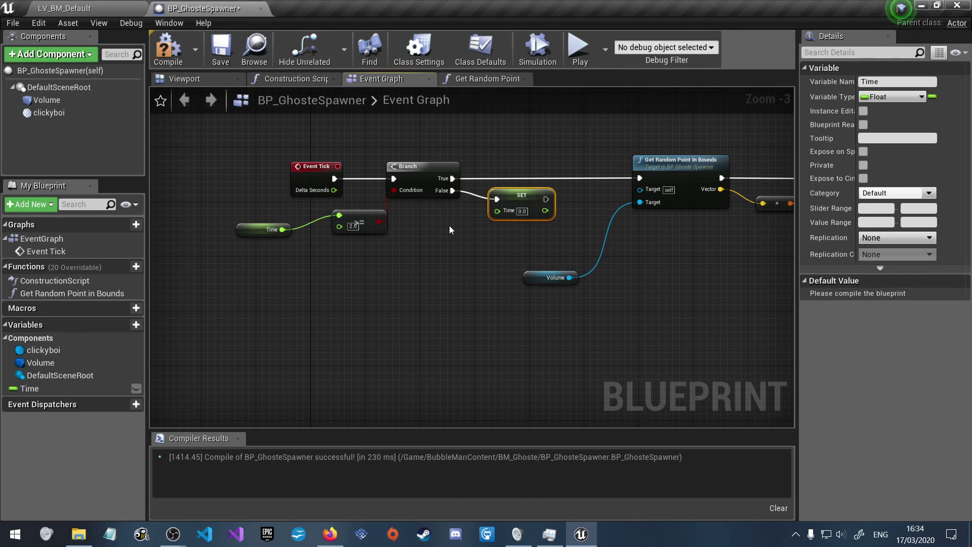
- Add a float + float node fed by a Time getter and Delta Seconds, with a tidy reroute
right_click(425, 231)
text(fla)
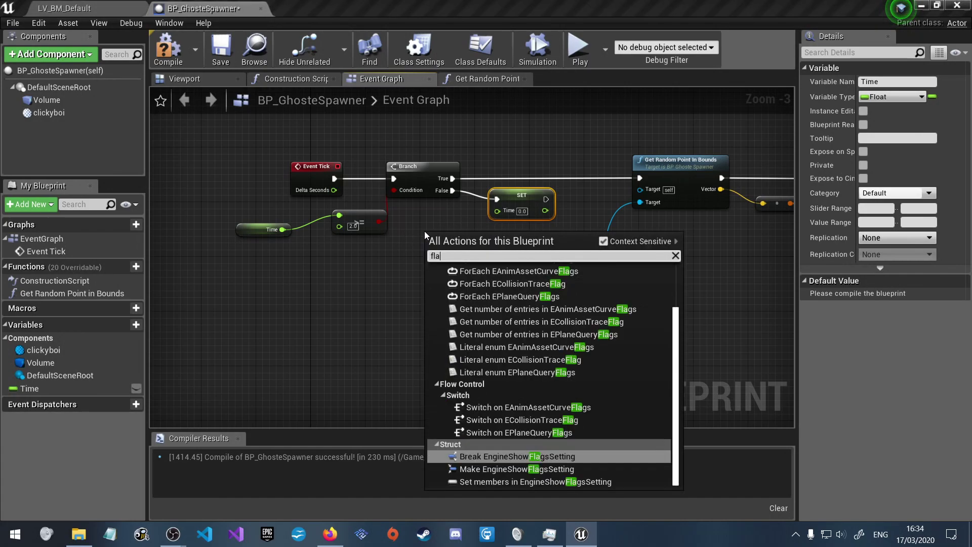
text(oat)
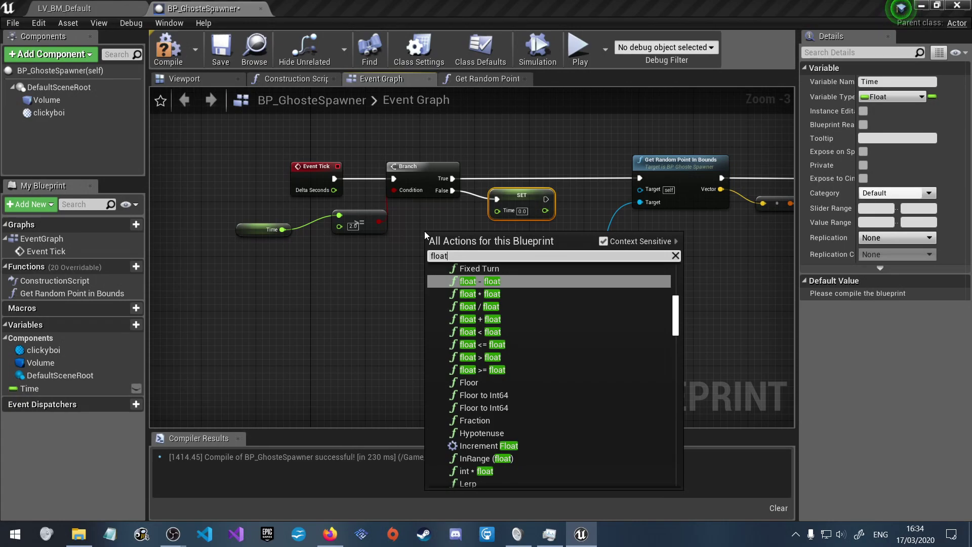
click(501, 319)
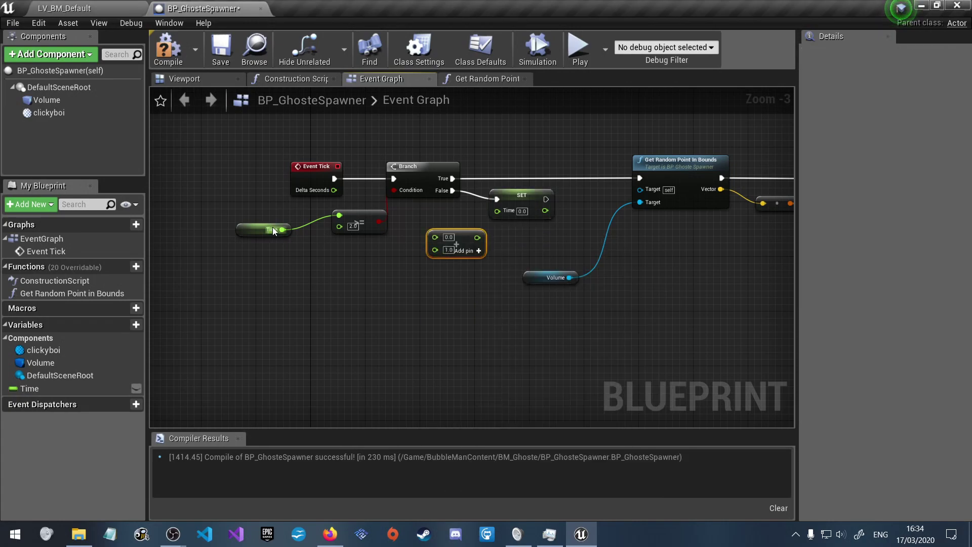
drag(467, 231, 467, 223)
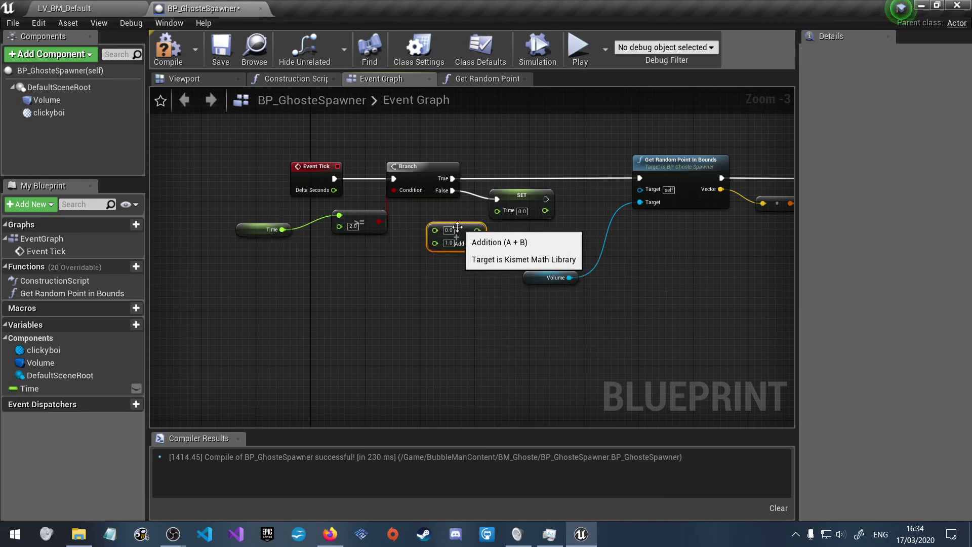
mouse_move(282, 229)
mouse_down()
mouse_move(263, 227)
mouse_move(275, 227)
mouse_up()
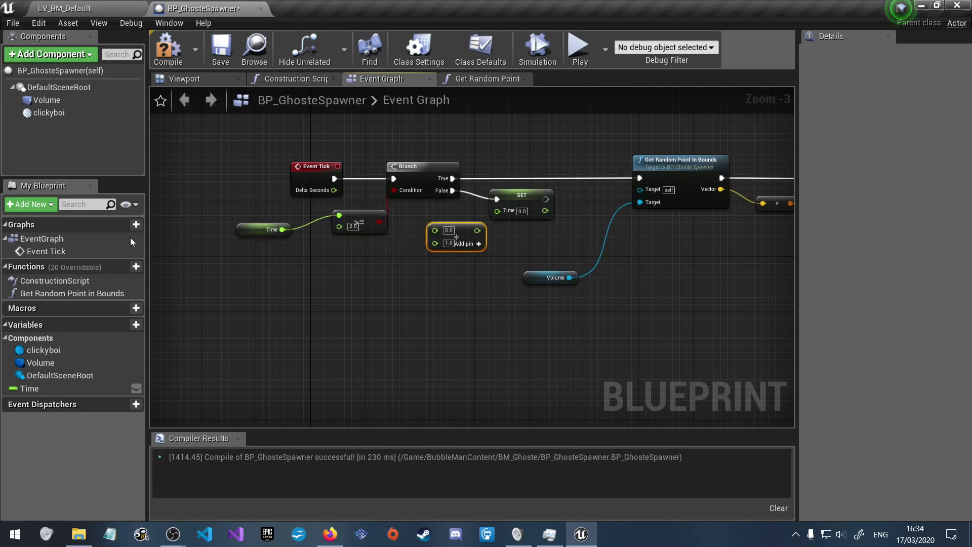
mouse_move(48, 388)
mouse_down()
mouse_move(335, 280)
mouse_move(434, 229)
mouse_up()
click(366, 297)
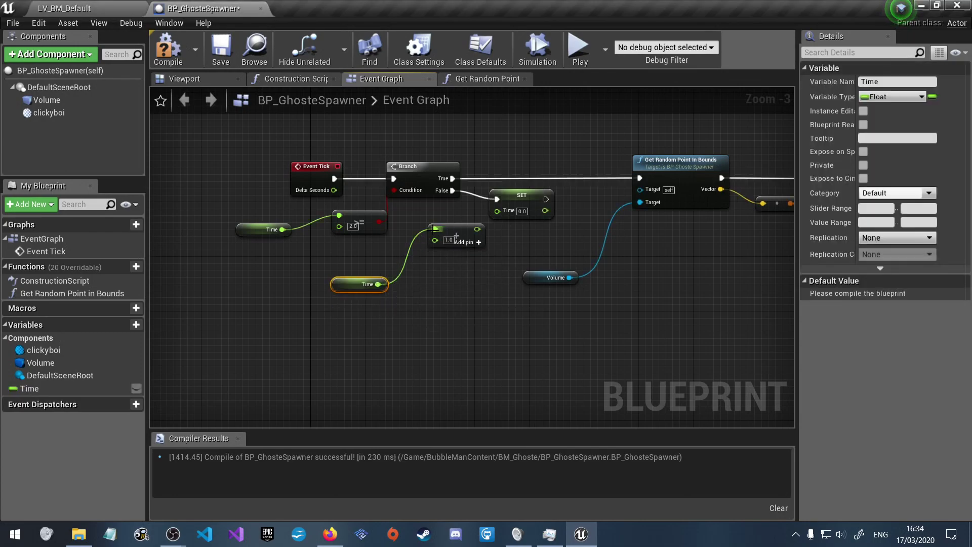
drag(333, 190, 434, 242)
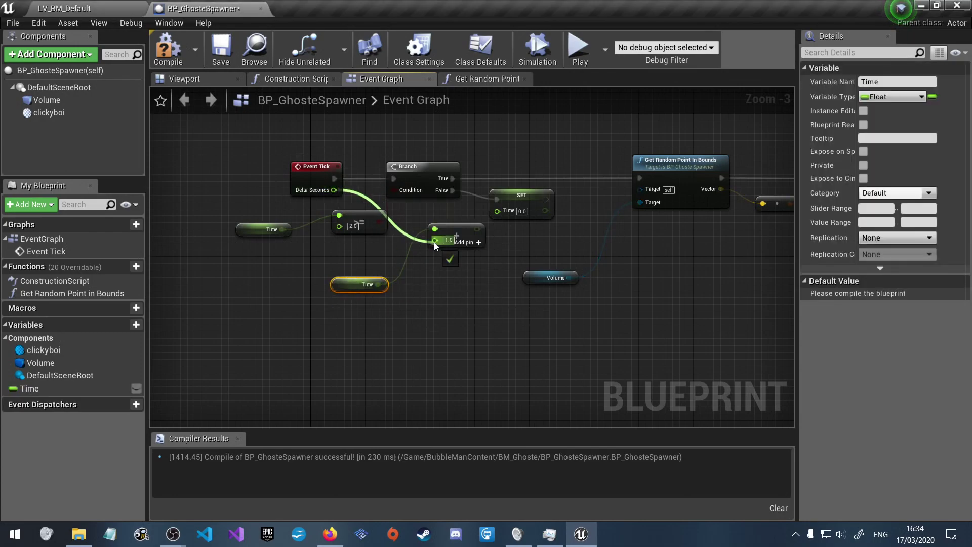
double_click(370, 203)
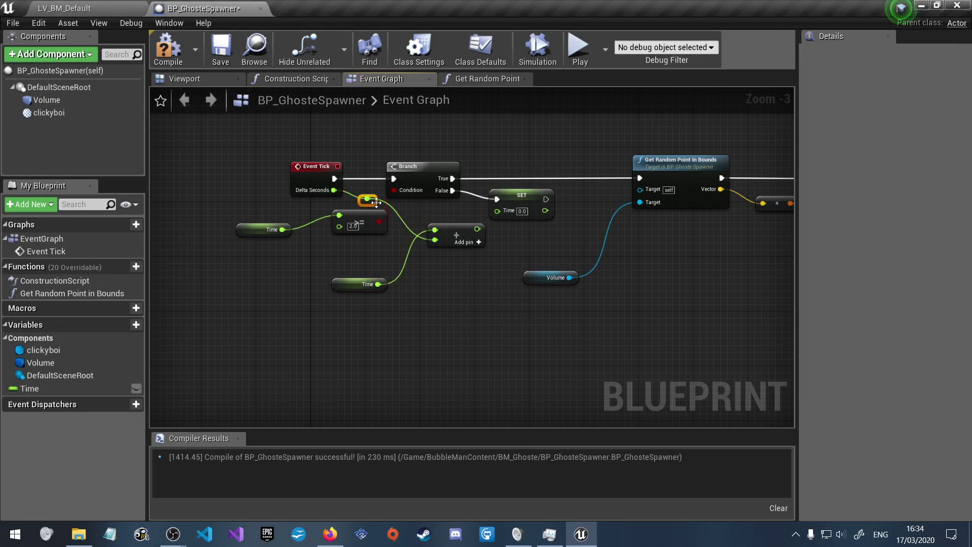
drag(376, 203, 409, 213)
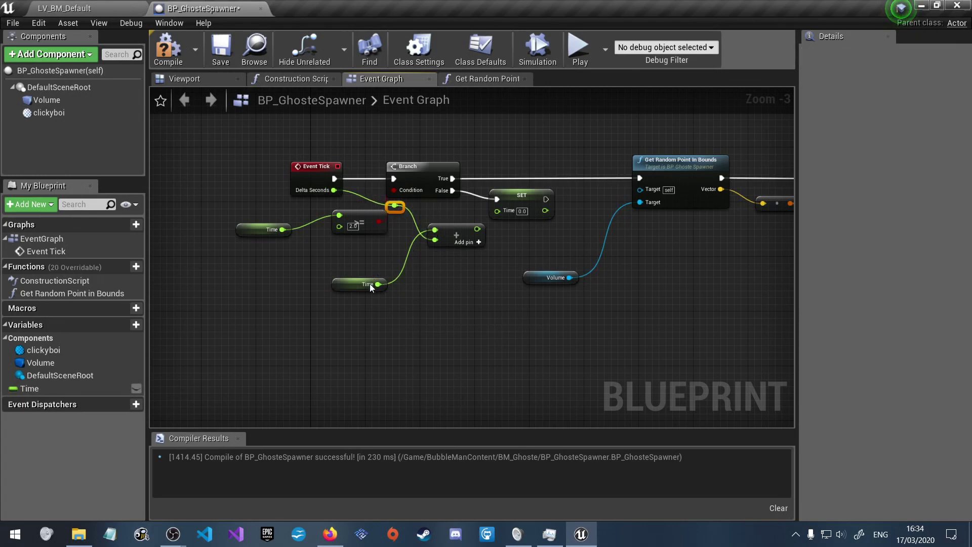
drag(370, 284, 384, 257)
click(425, 290)
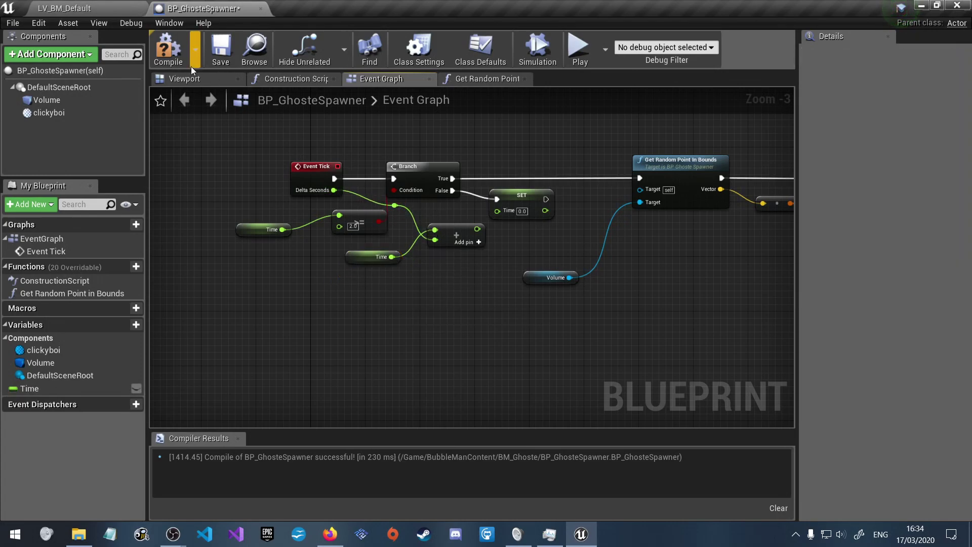
- Compile and save the spawner, then test-play the level moving the character with D and A
click(223, 49)
click(91, 8)
click(606, 48)
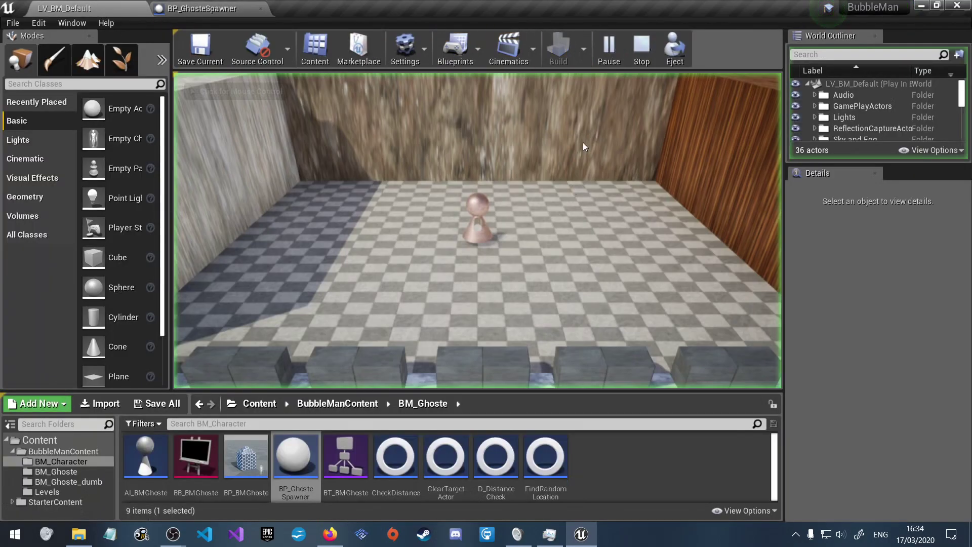
click(421, 209)
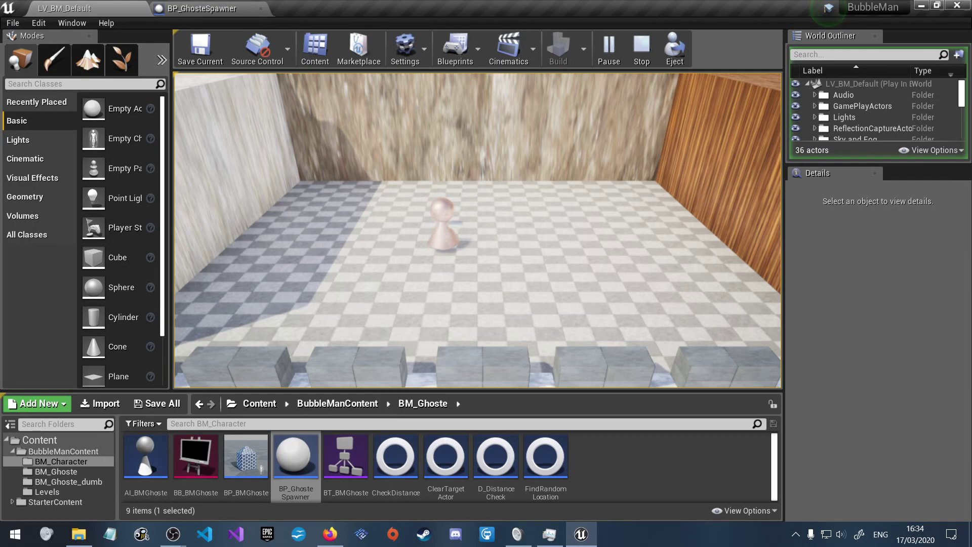
key(d)
key(a)
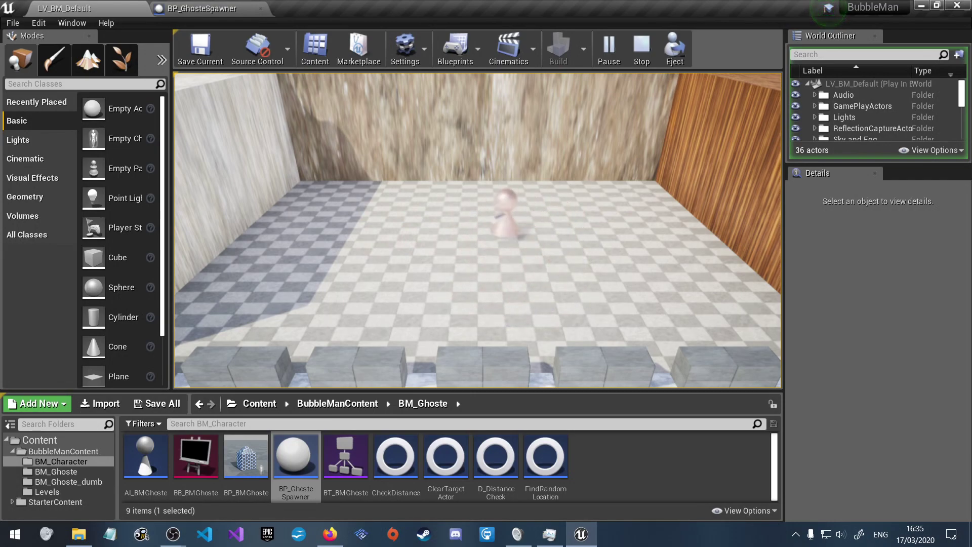
key(Escape)
- Feed the Add result into SET Time, compile, and run a quick play test
click(223, 7)
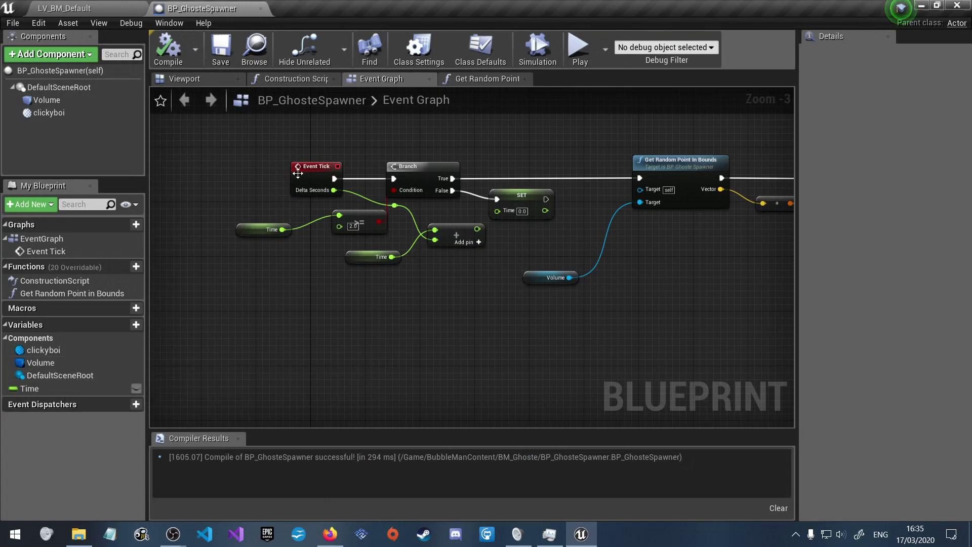
drag(477, 229, 497, 210)
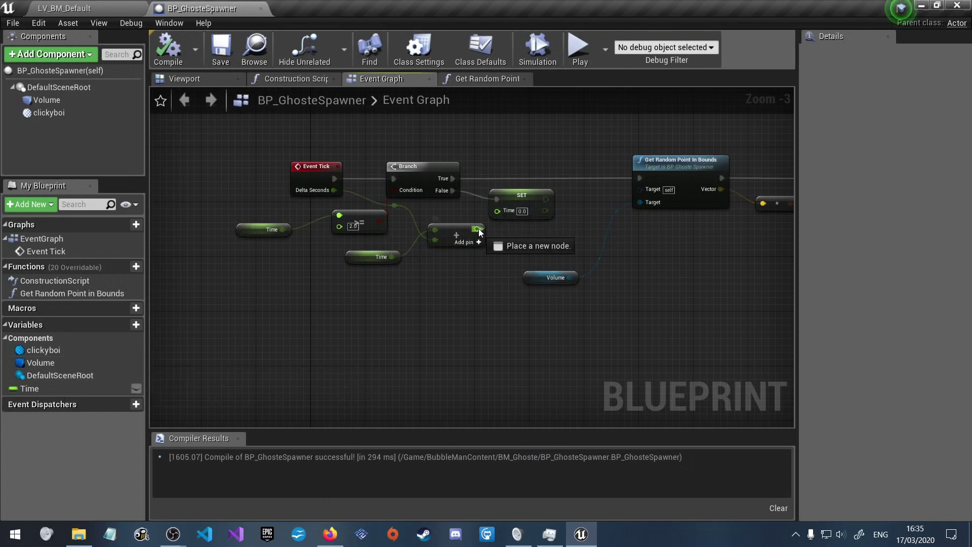
click(158, 52)
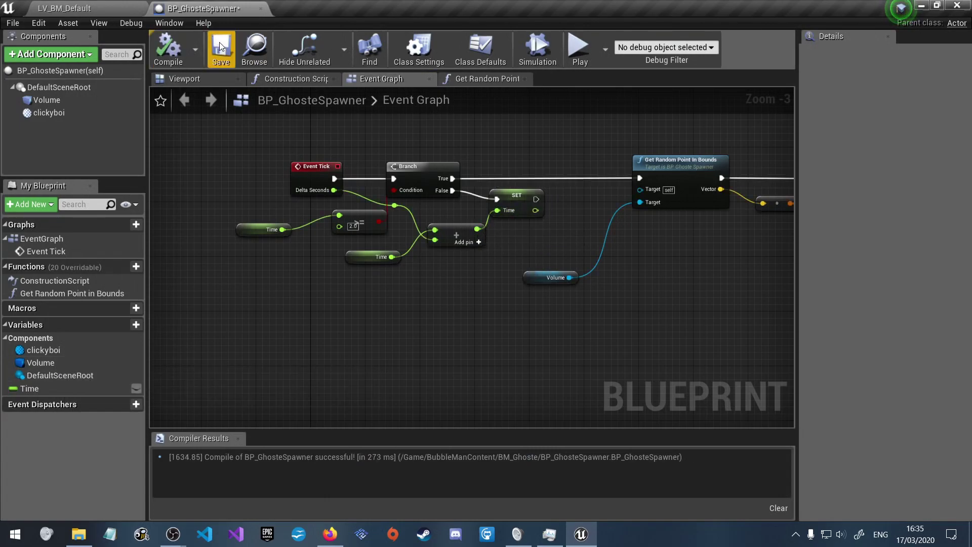
click(123, 8)
click(610, 50)
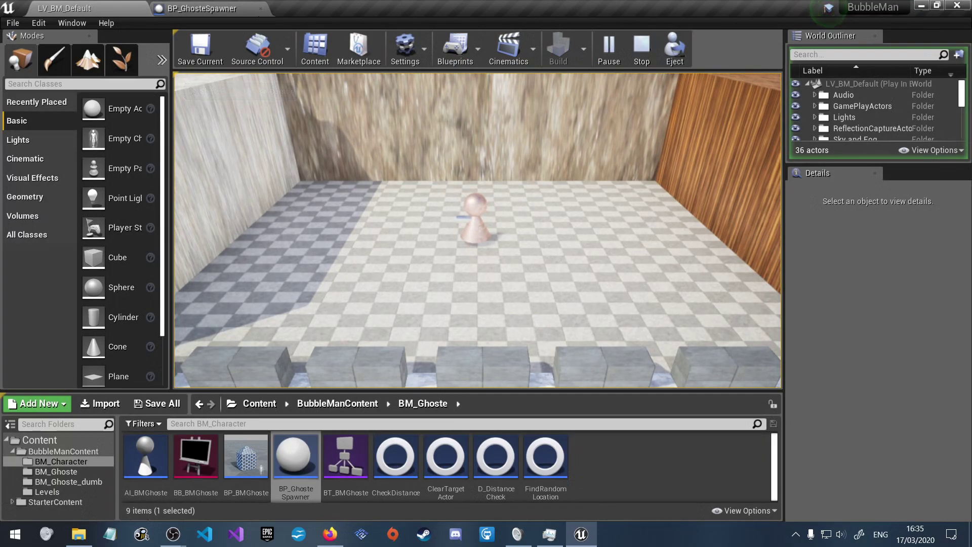
key(Escape)
- Check the spawn node in the graph, then drop a BP_GhosteSpawner near the left wall
click(203, 9)
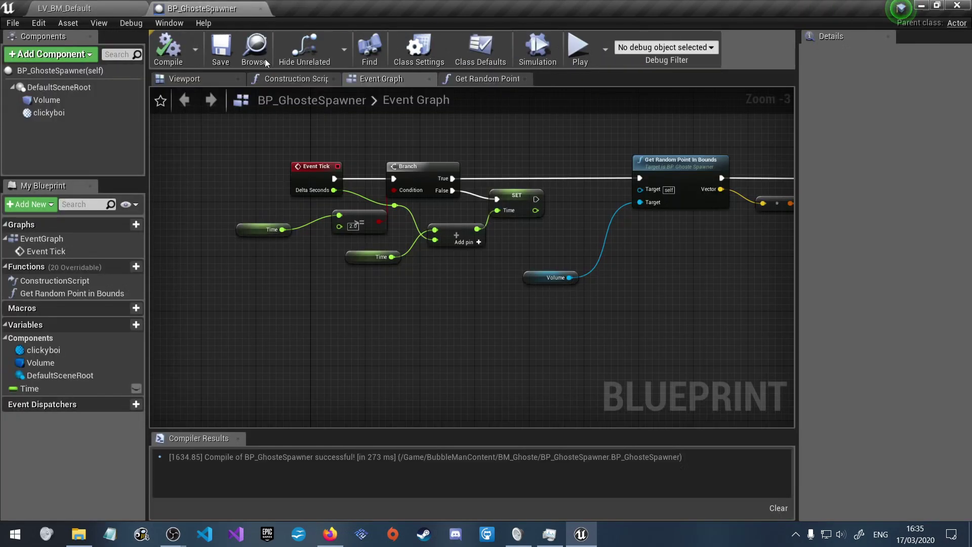
right_drag(515, 259, 445, 277)
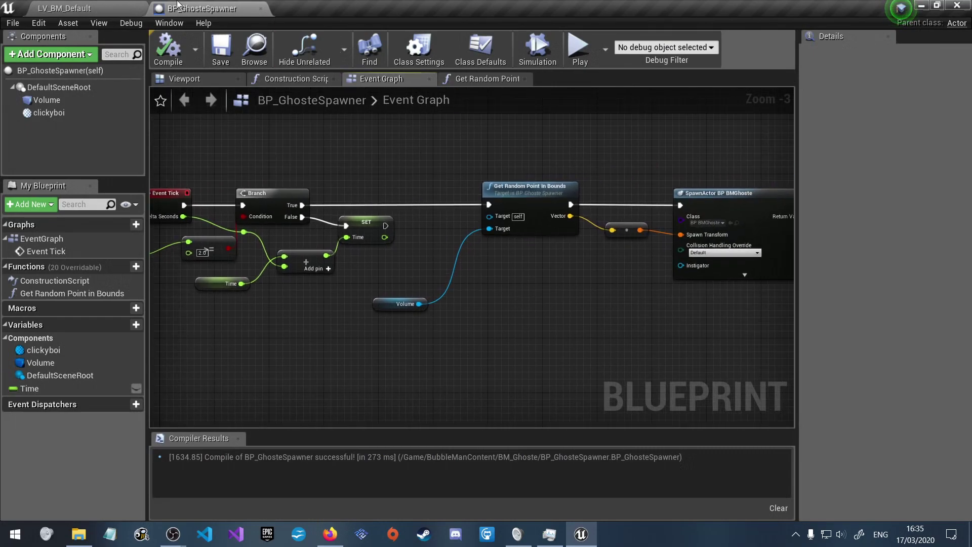
click(86, 8)
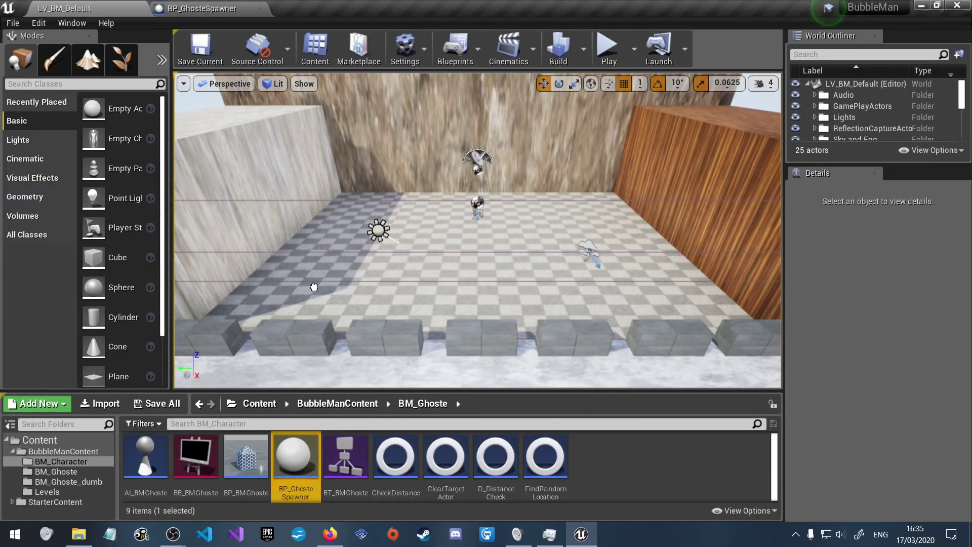
mouse_move(314, 287)
mouse_down()
mouse_move(319, 223)
mouse_move(313, 239)
mouse_up()
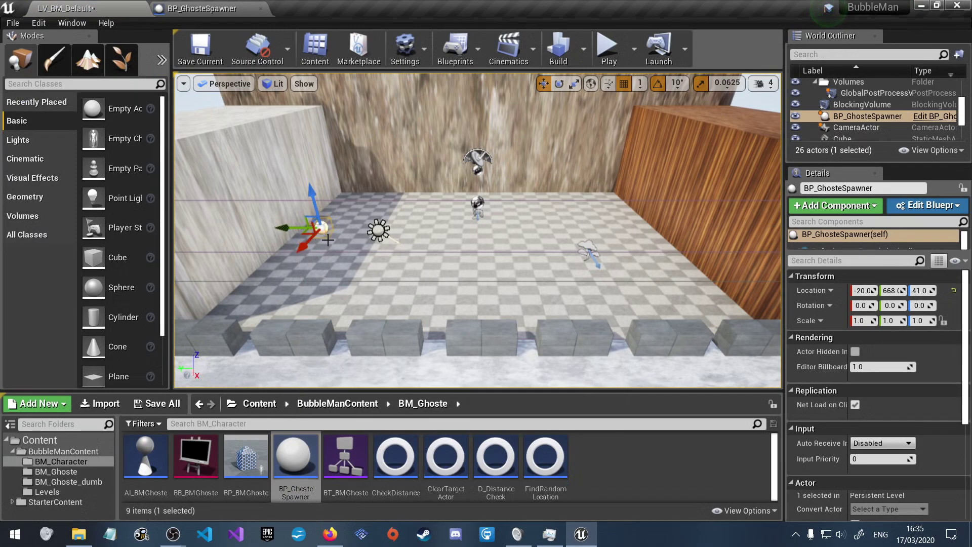
- Scale the spawner into a long low box (15.4 × 2.62 × 0.625) along the wall and save the level
key(e)
key(r)
drag(304, 247, 324, 258)
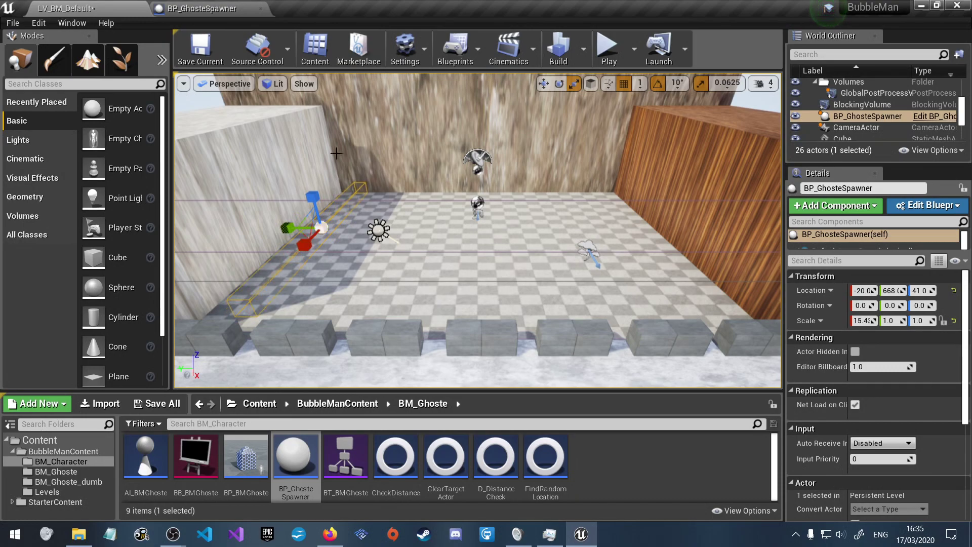
drag(292, 230, 316, 205)
key(w)
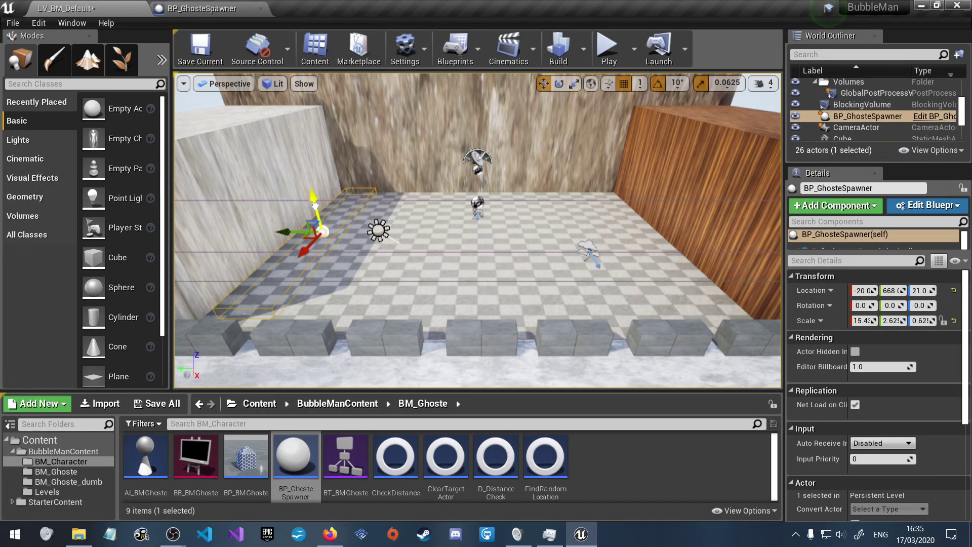
click(200, 50)
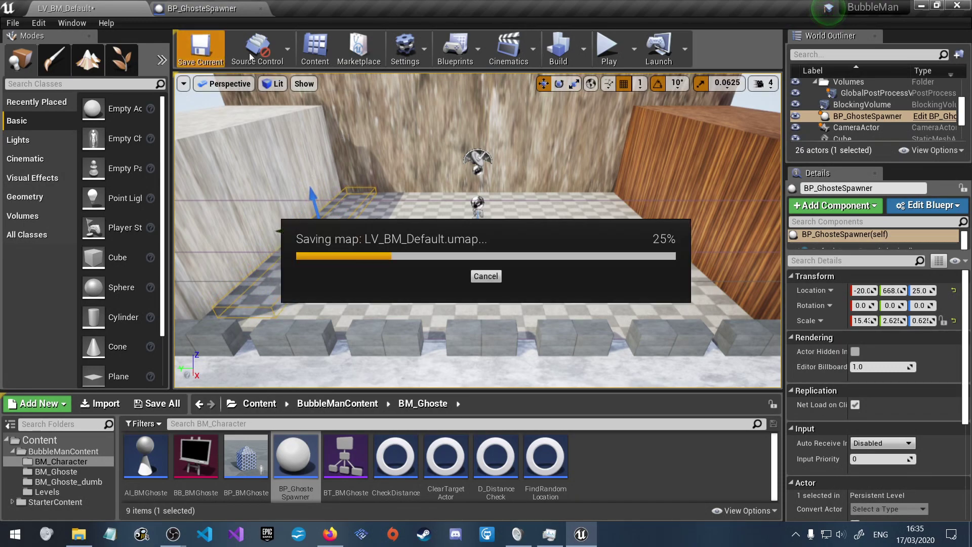
click(610, 54)
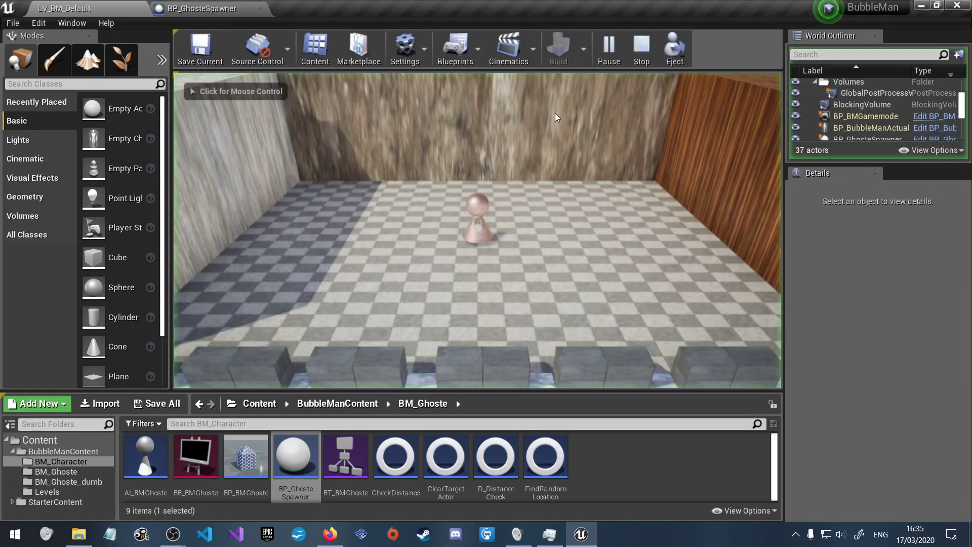
- Play the level and watch ghosts pile up to 727 actors, then stop the session
click(532, 175)
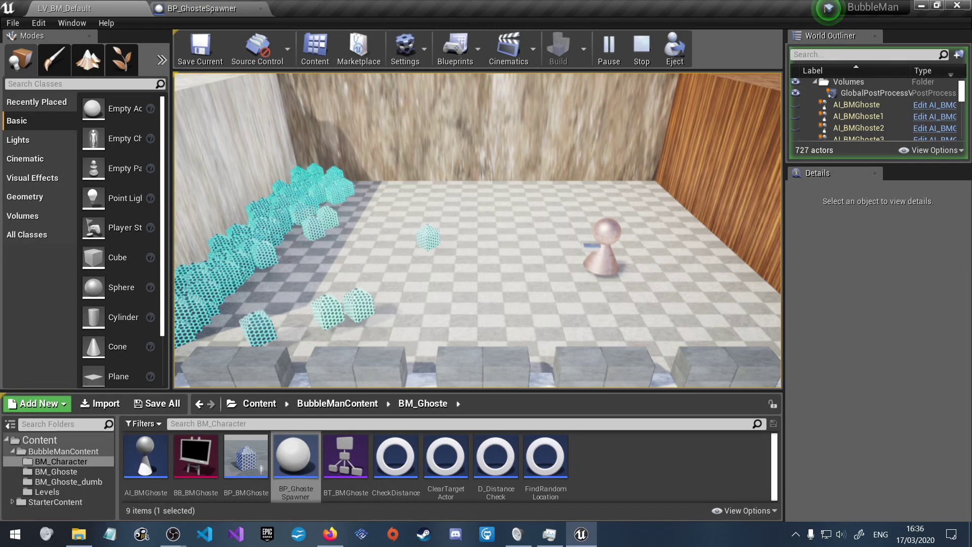
key(Escape)
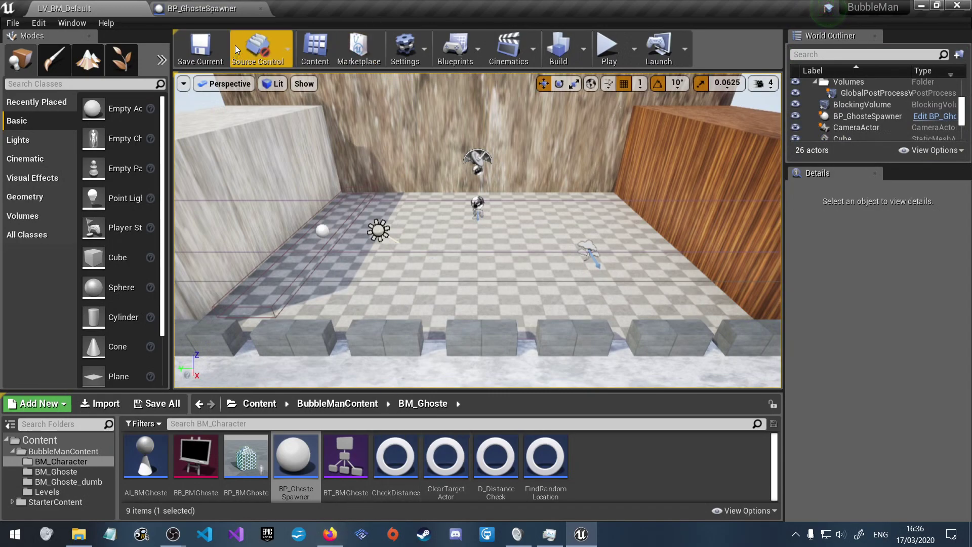
- Try a spawn-interval comparison value of 5, save blueprint and level, and test-play
click(212, 10)
right_drag(302, 359, 460, 369)
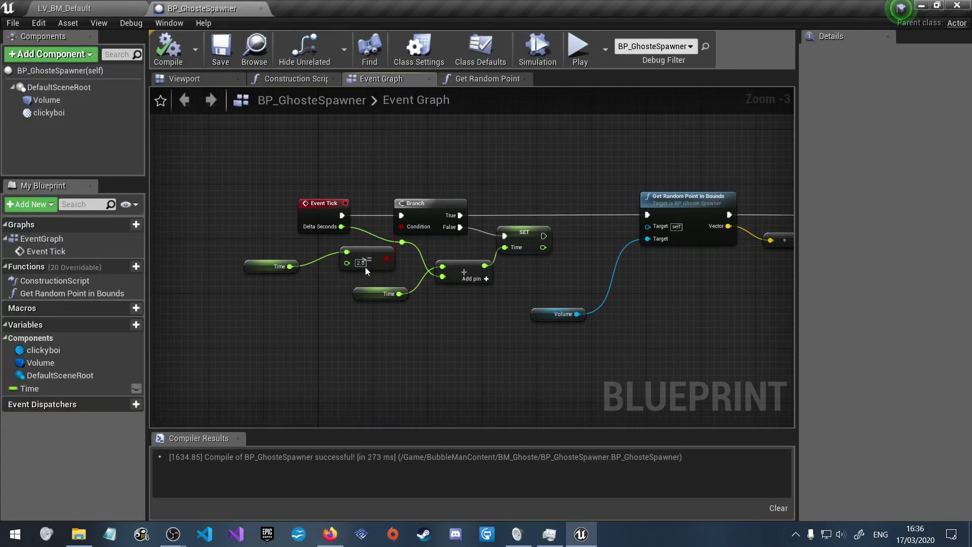
text(5)
click(430, 277)
click(219, 50)
click(127, 6)
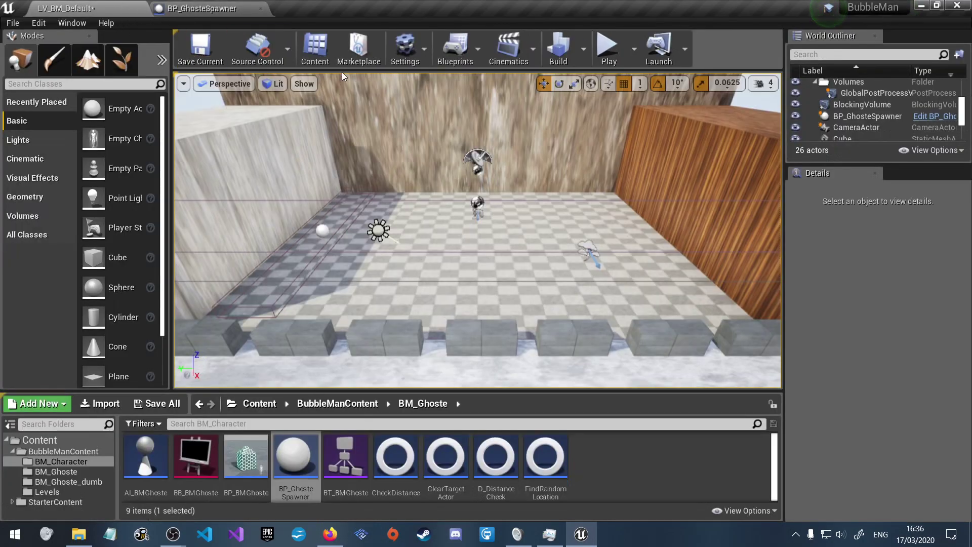
click(217, 57)
click(607, 49)
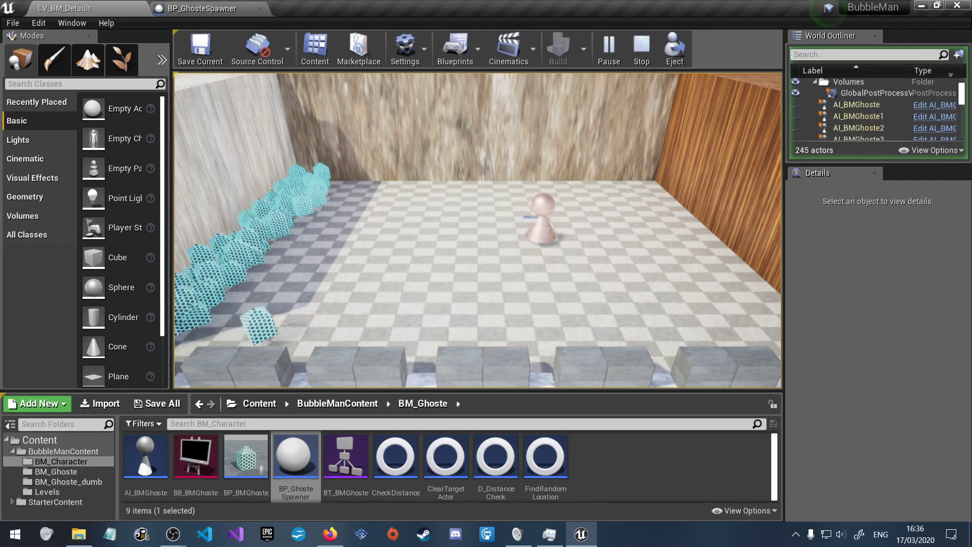
key(Escape)
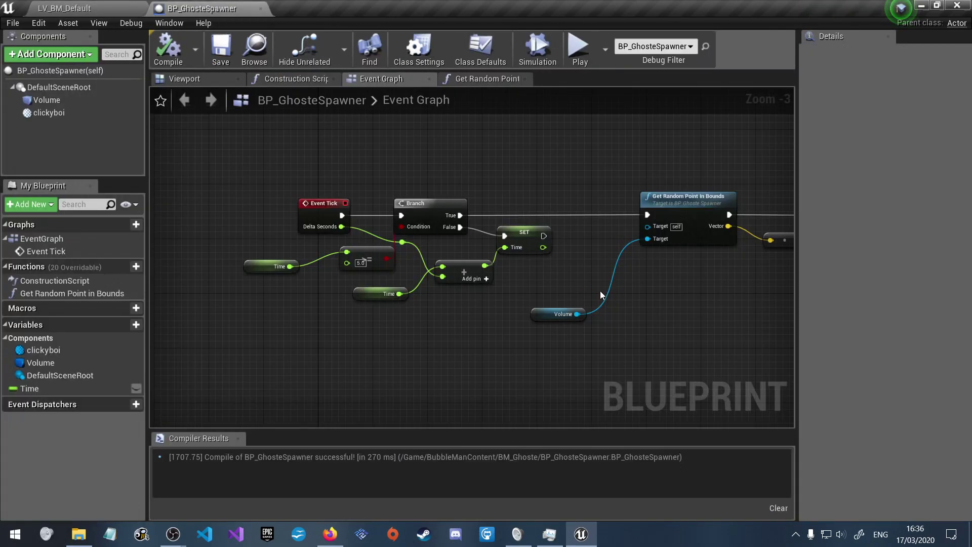
- Set the comparison back to 2 and add a SET Time node after SpawnActor to reset Time
click(361, 263)
text(2)
click(454, 326)
right_drag(370, 354, 46, 332)
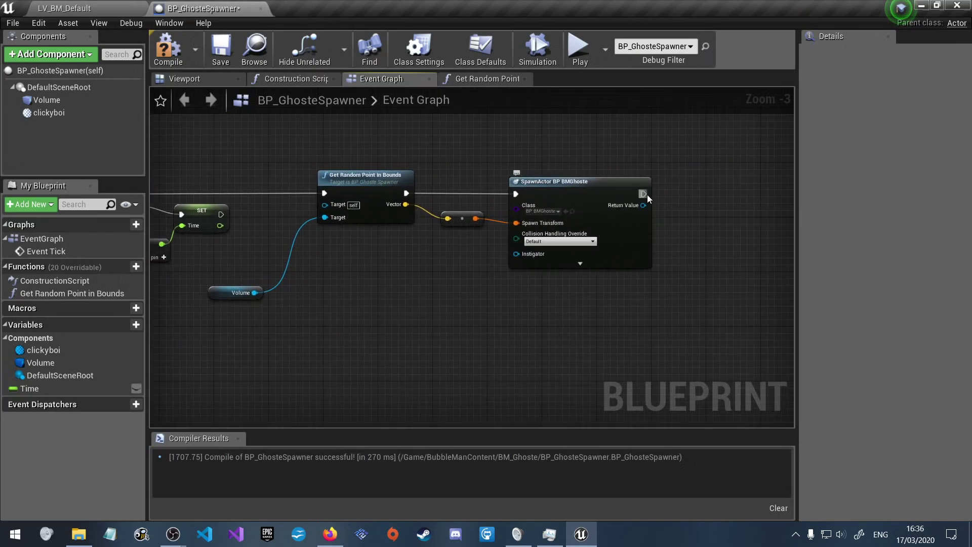
drag(643, 194, 721, 185)
text(sew)
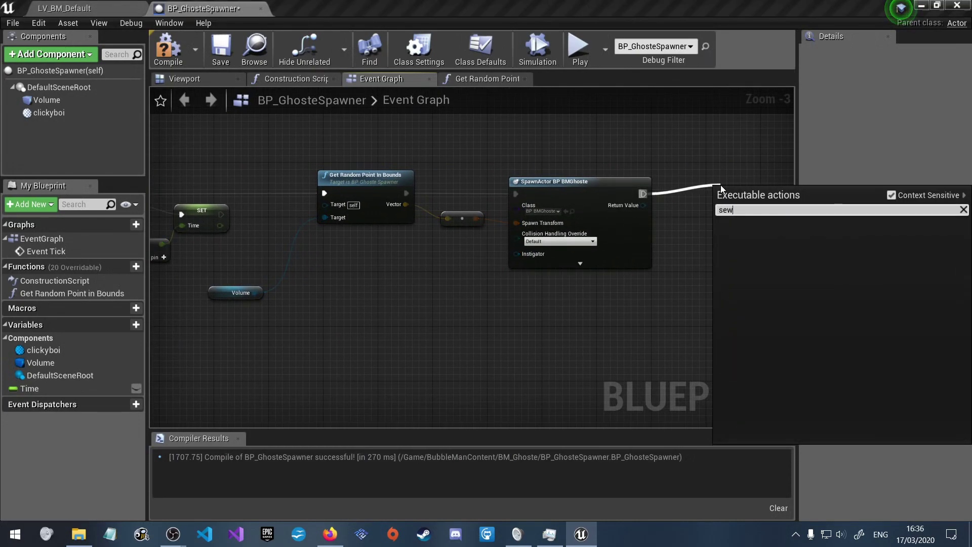
key(BackSpace)
text(t Time)
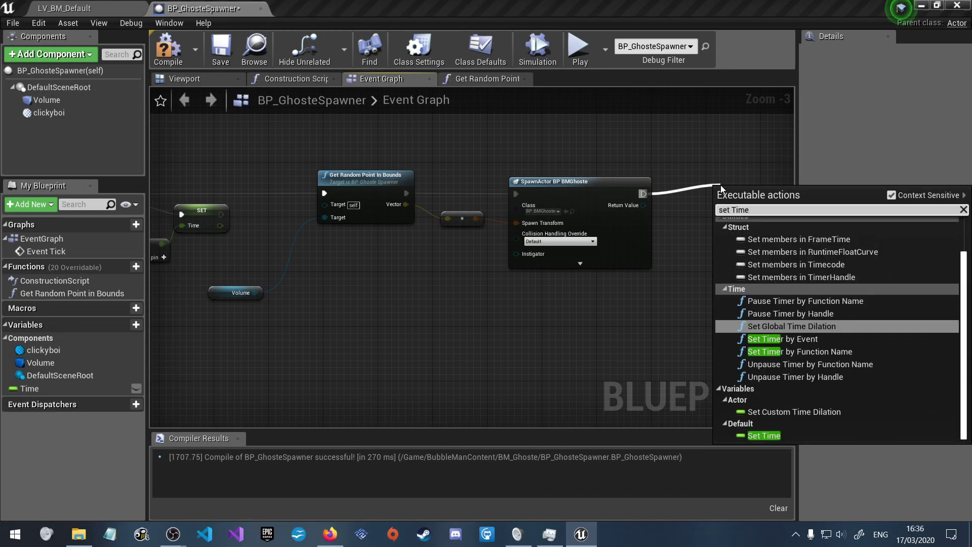
click(764, 435)
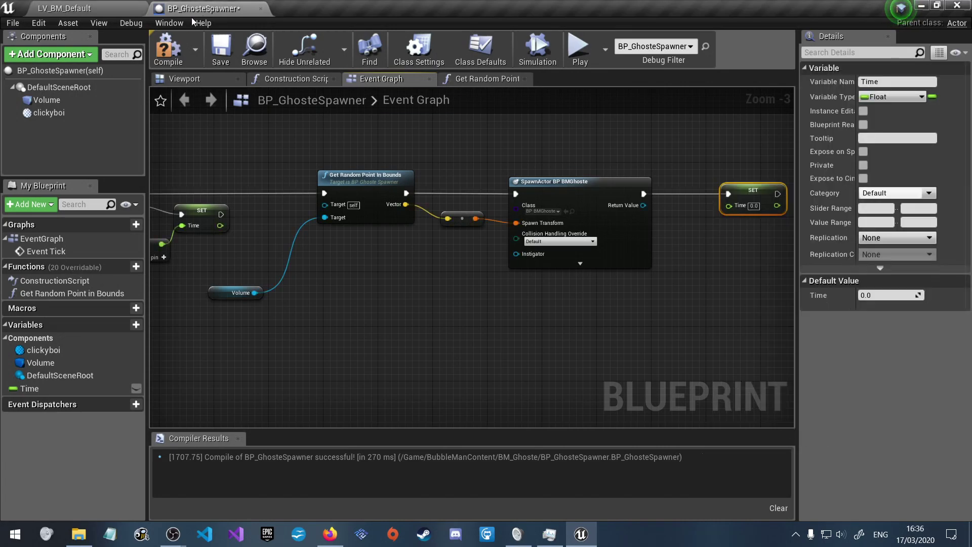
- Compile and save the spawner blueprint, save the level, and start a play test
click(168, 49)
click(221, 49)
click(96, 7)
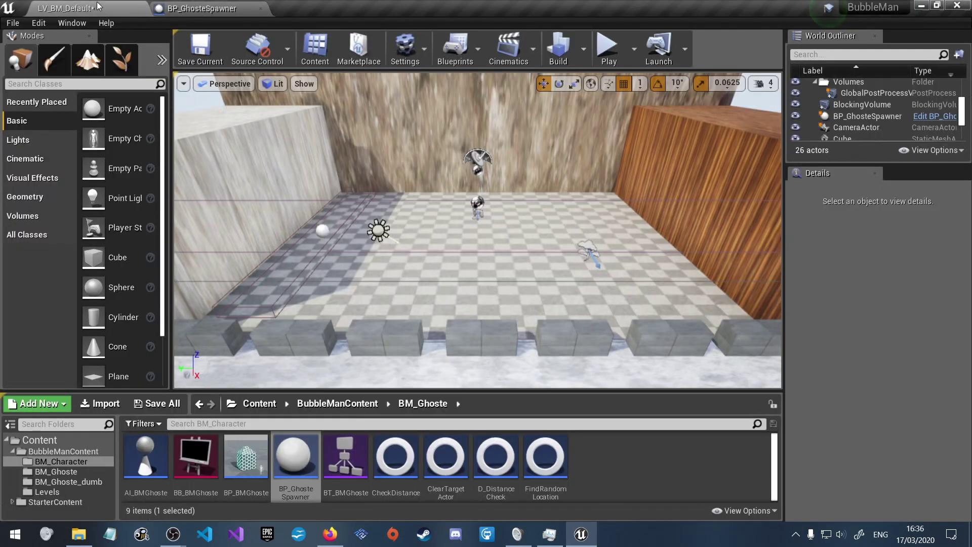
key(ctrl+s)
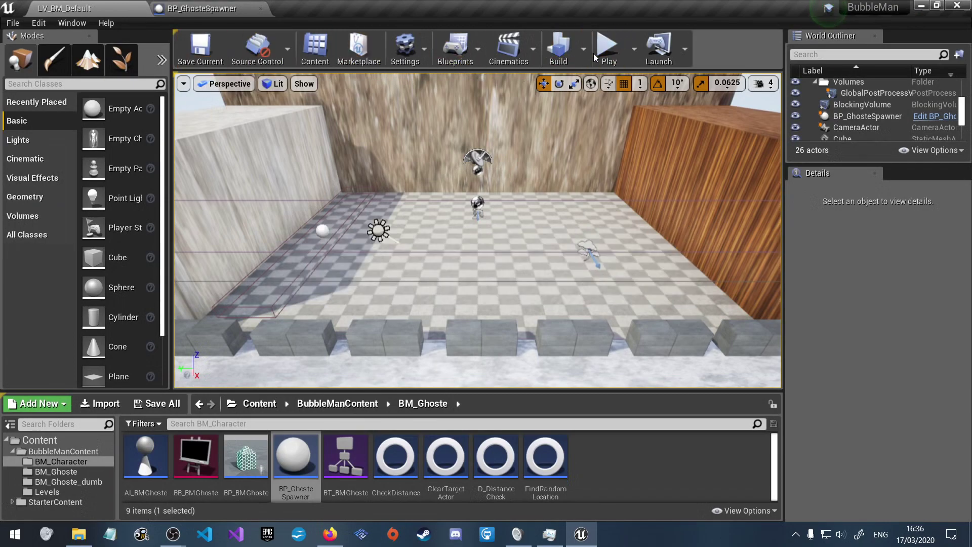
click(595, 53)
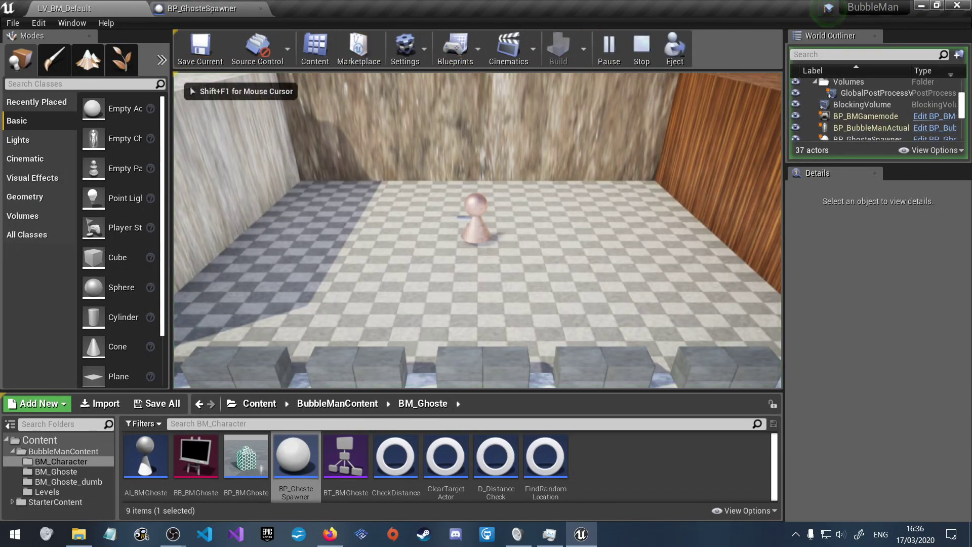